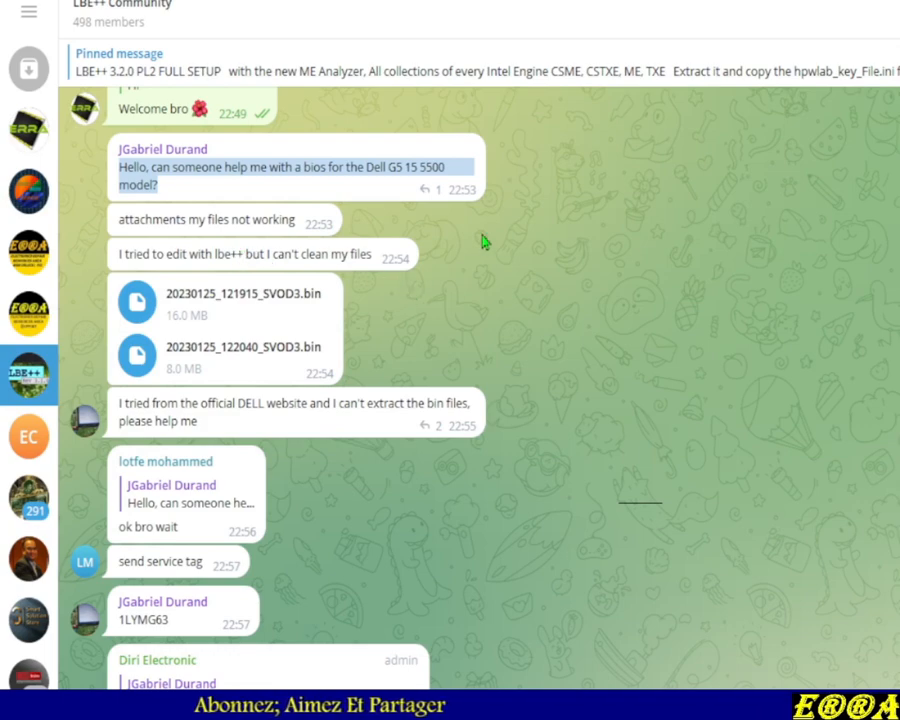
# Start saving the 16 MB .bin attachment and browse to the LBE folder inside Desktop\Bios Fixing
pyautogui.click(378, 169)
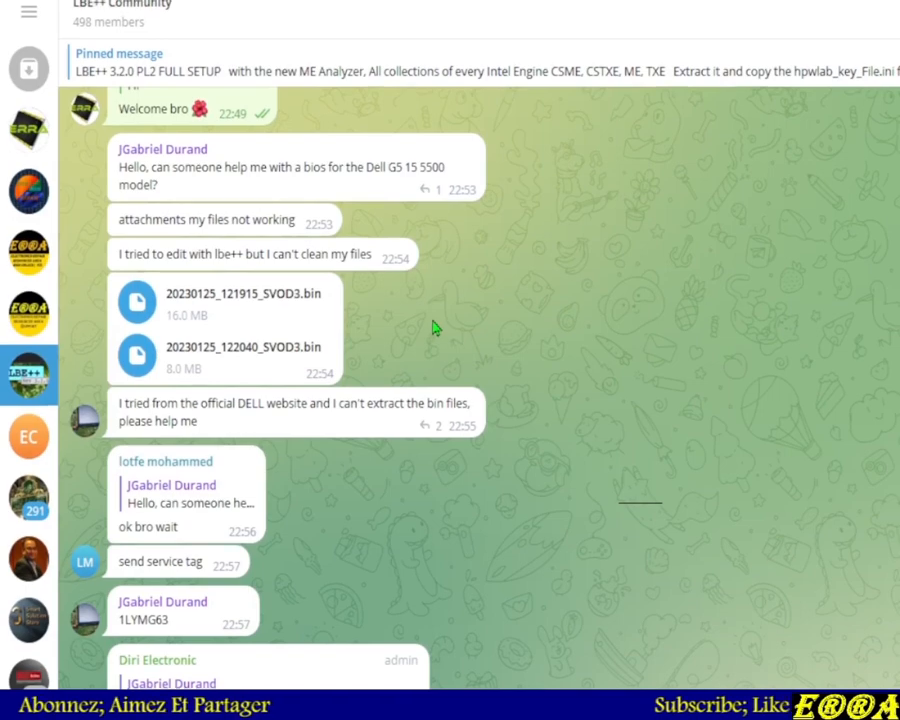
pyautogui.rightClick(137, 303)
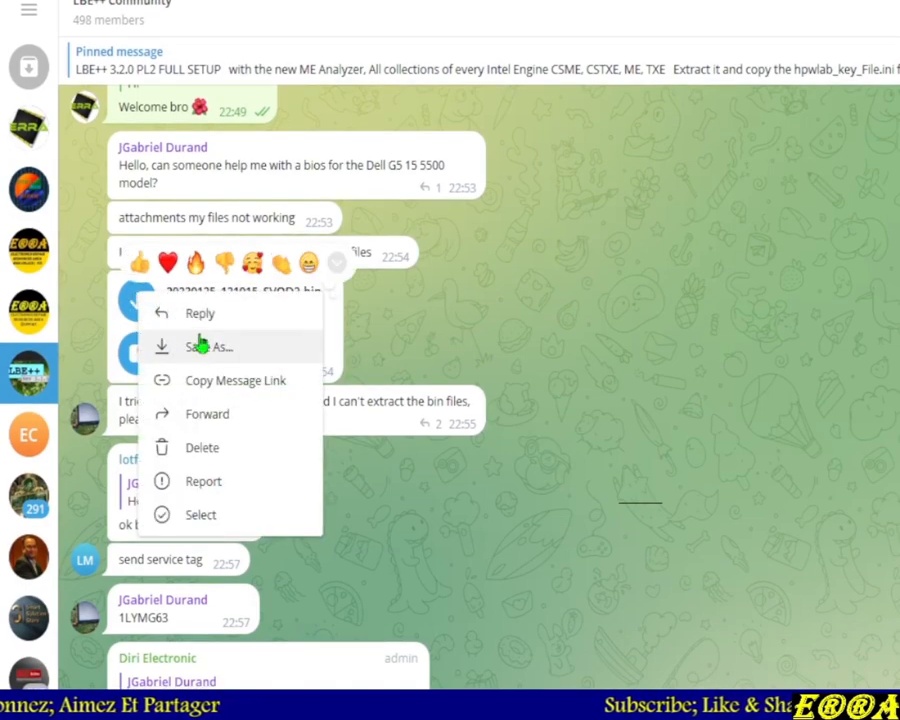
pyautogui.click(198, 345)
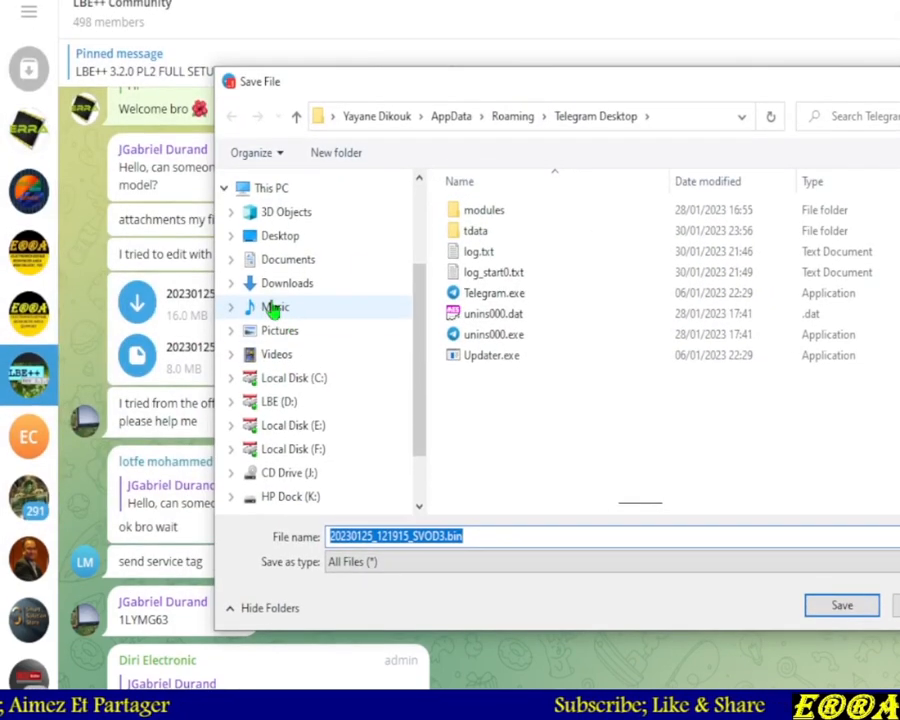
pyautogui.click(283, 250)
pyautogui.scroll(-10, 580, 360)
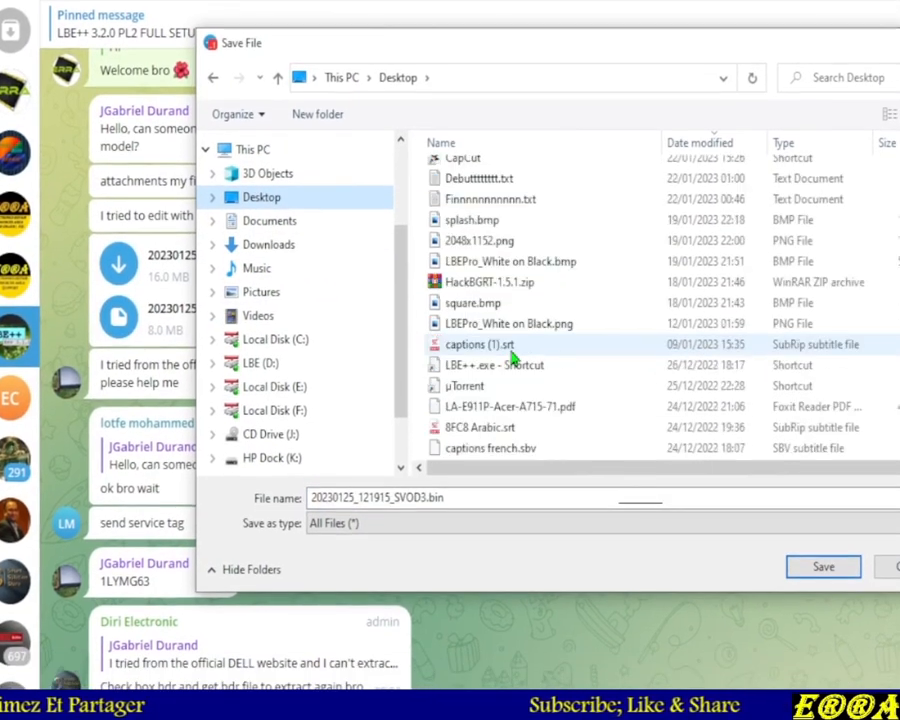
pyautogui.scroll(-15, 524, 358)
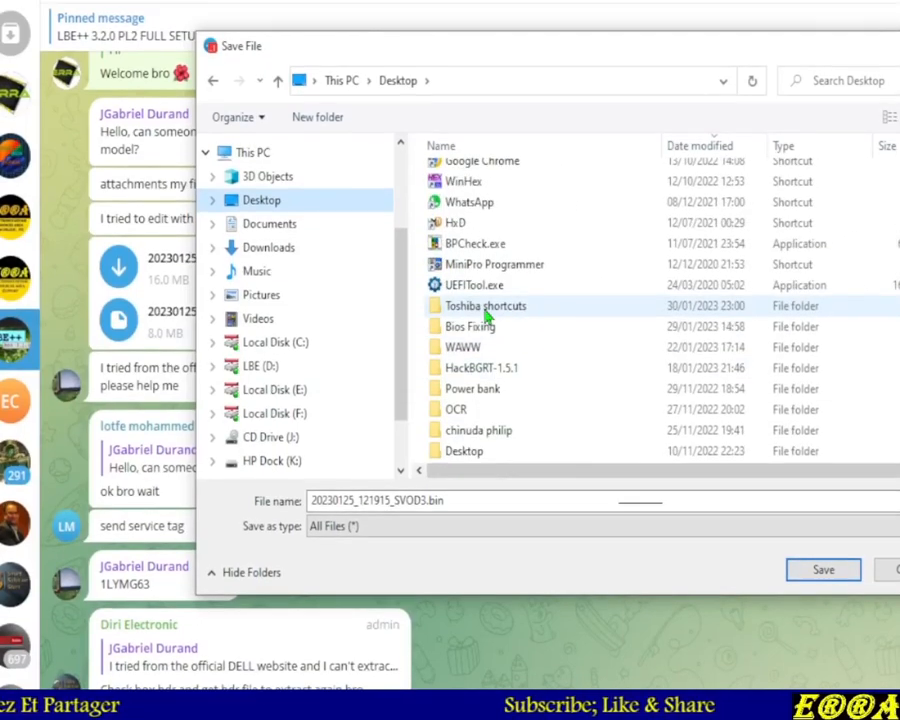
pyautogui.click(474, 327)
pyautogui.doubleClick(474, 333)
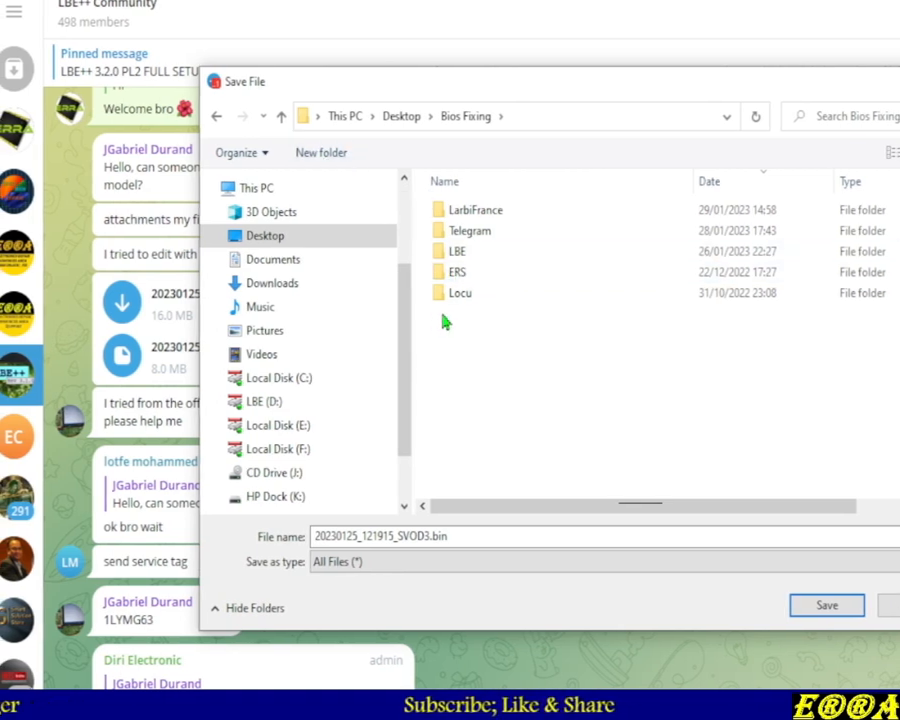
pyautogui.doubleClick(457, 253)
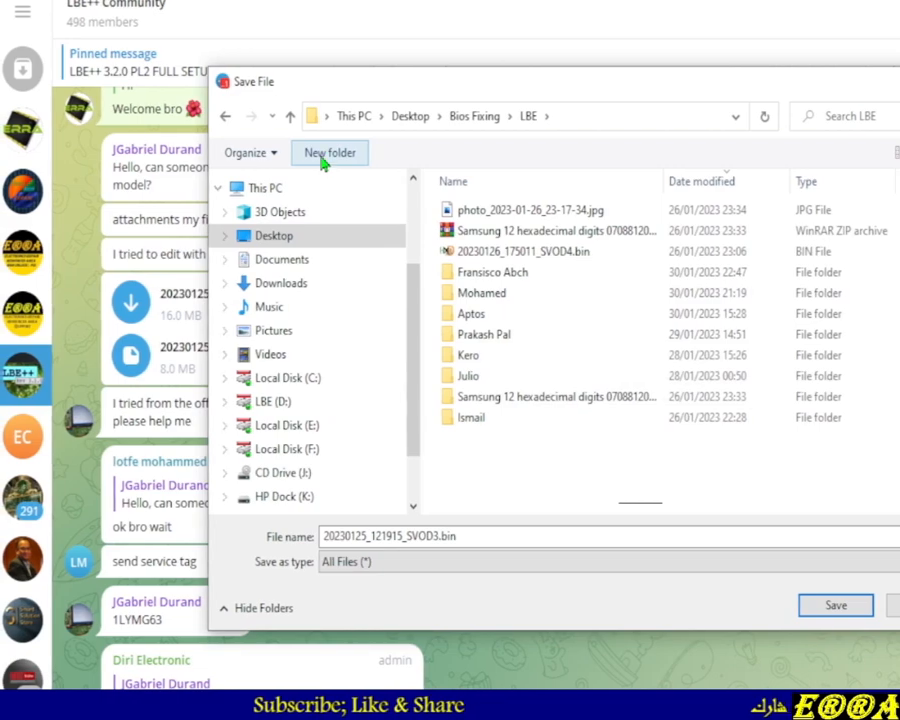
# Create a new folder named after the sender inside LBE and save the file into it
pyautogui.click(325, 155)
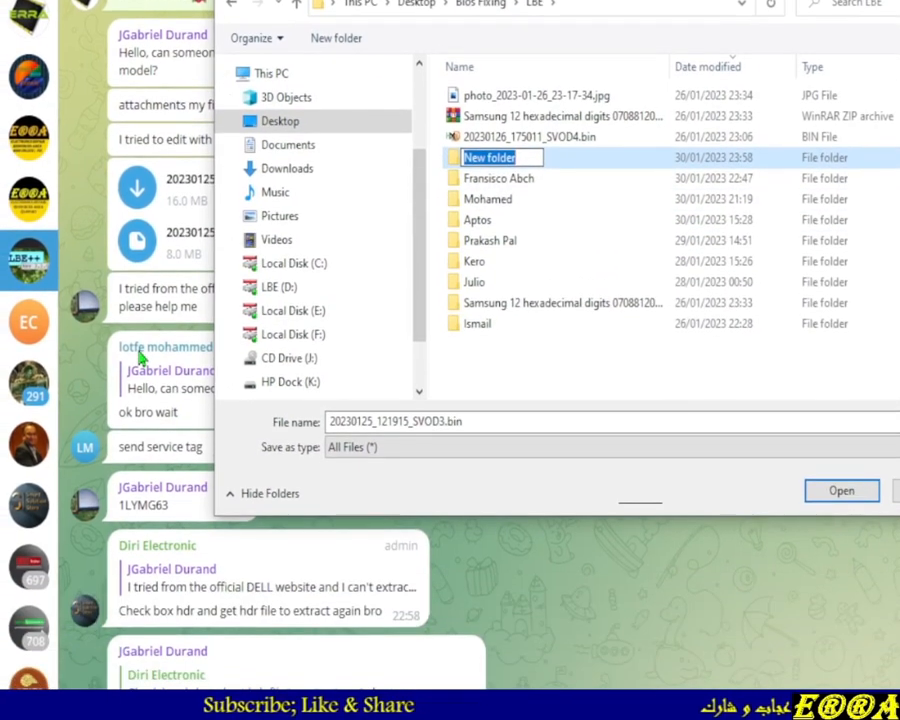
pyautogui.write('J')
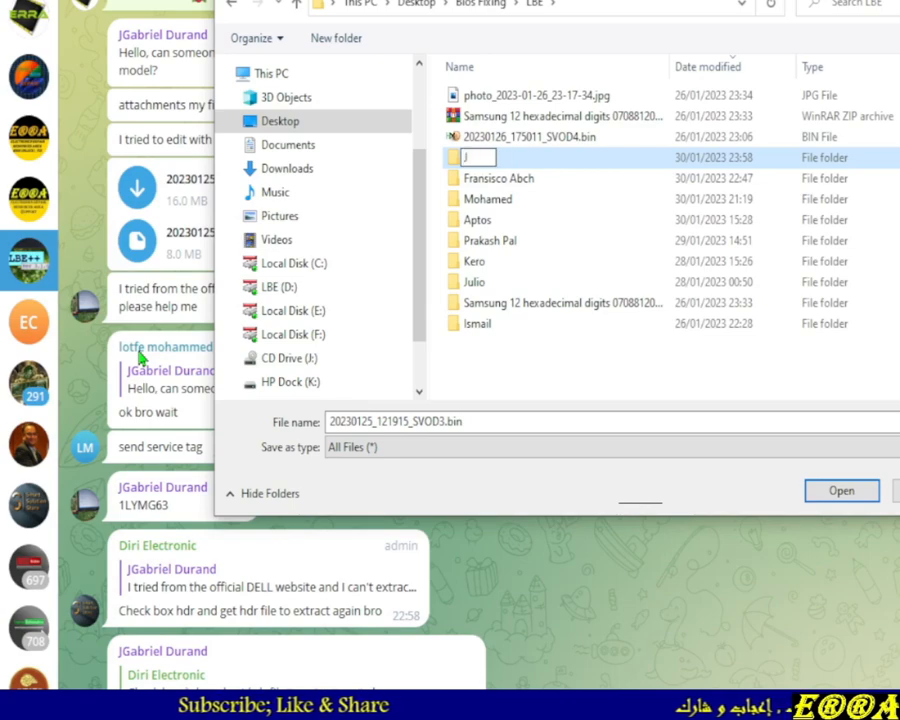
pyautogui.write('Gabr')
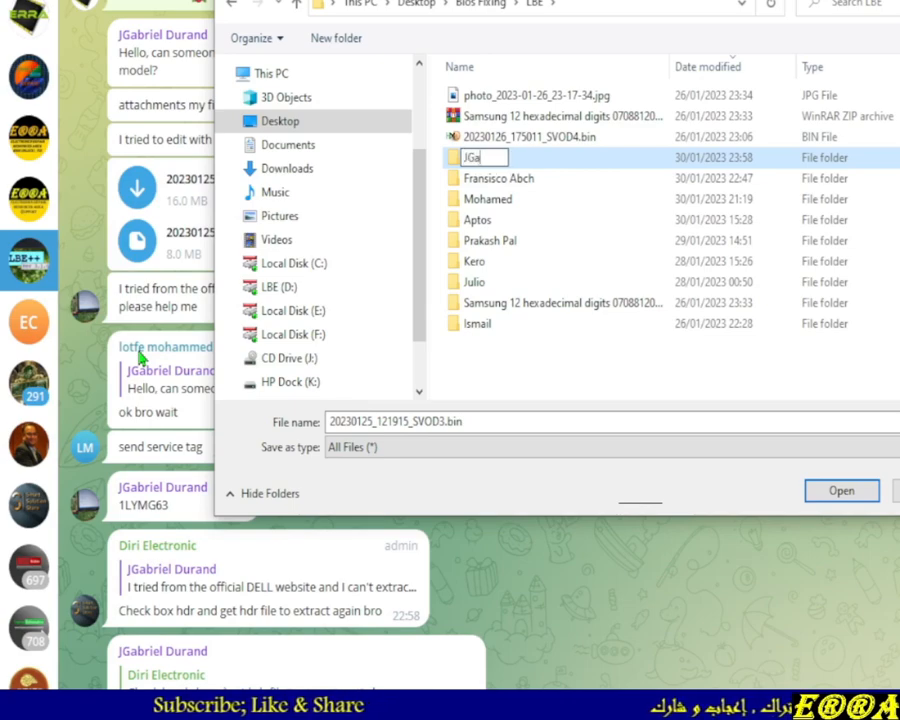
pyautogui.write('iel')
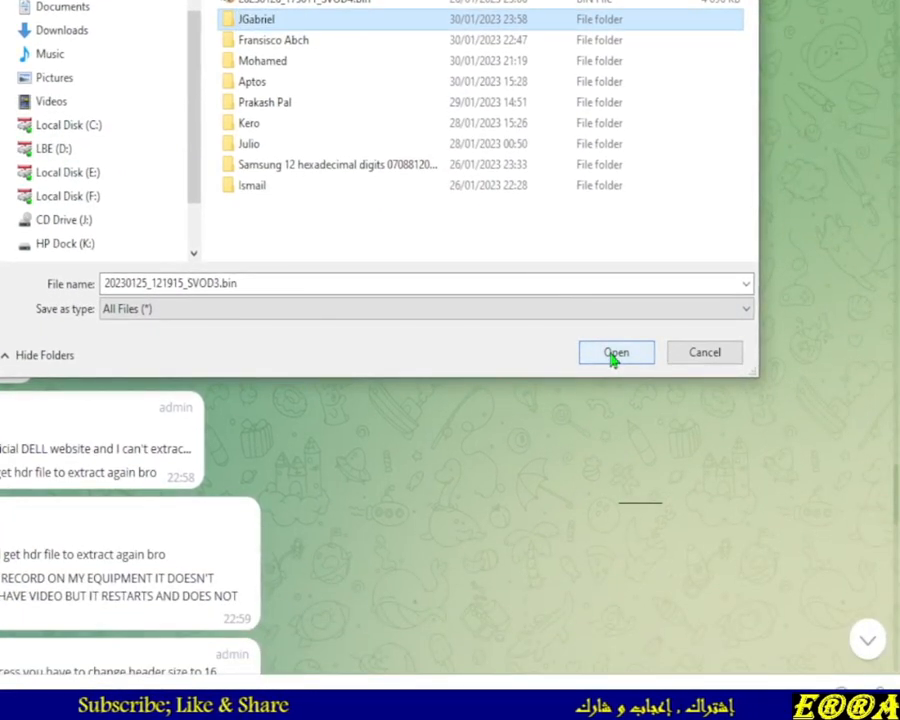
pyautogui.click(613, 354)
pyautogui.click(613, 354)
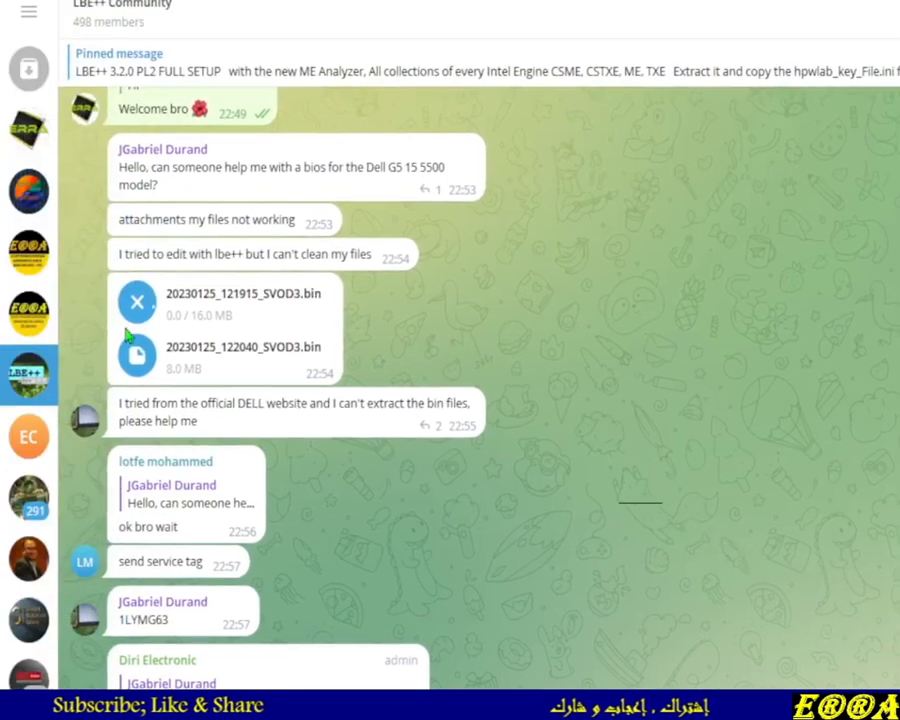
# Download the second, 8 MB .bin attachment into the same folder
pyautogui.rightClick(136, 350)
pyautogui.click(214, 352)
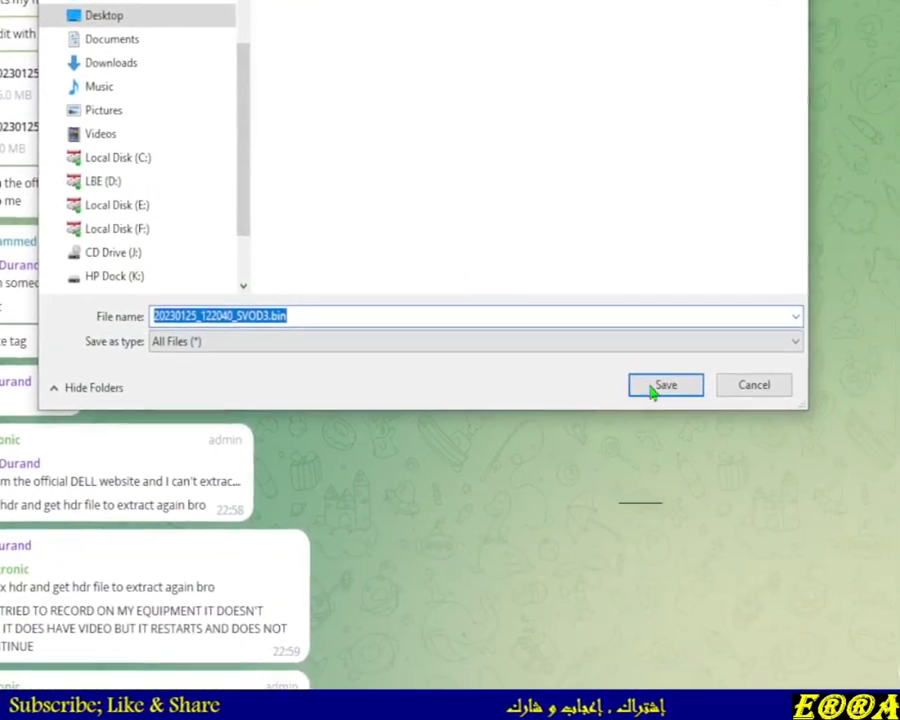
pyautogui.click(815, 556)
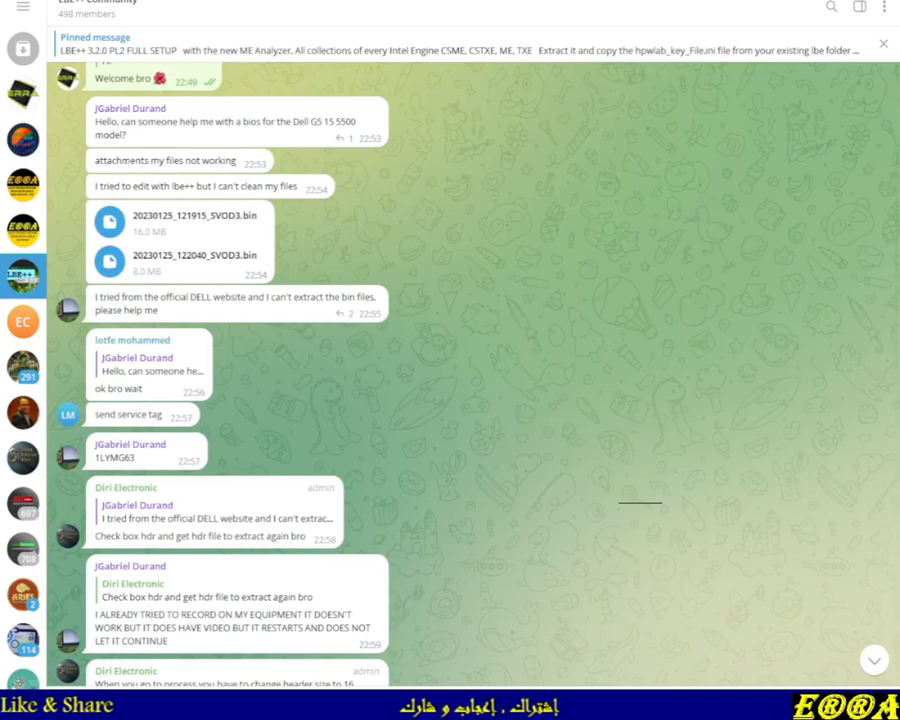
# Open File Explorer and navigate to the sender's folder under Desktop\Bios Fixing\LBE
pyautogui.press('super+e')
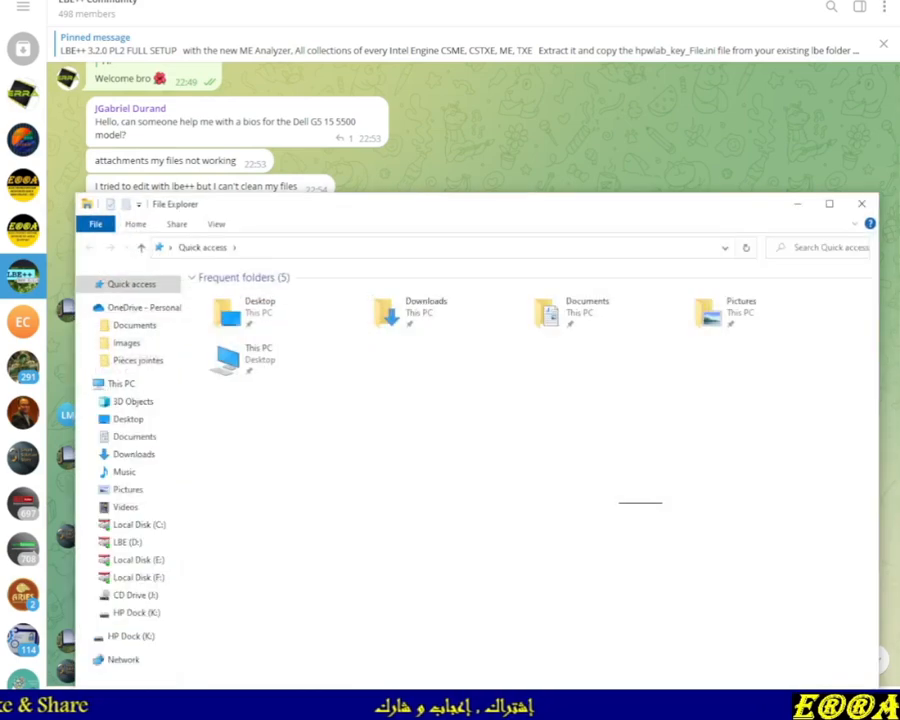
pyautogui.click(138, 419)
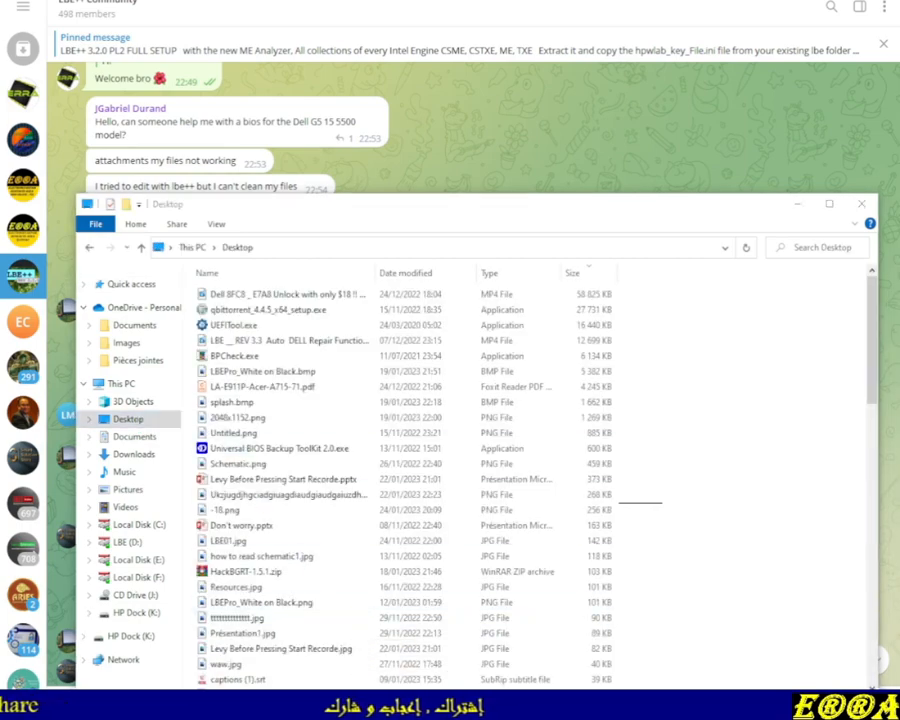
pyautogui.moveTo(506, 216); pyautogui.dragTo(512, 71)
pyautogui.scroll(-15, 261, 414)
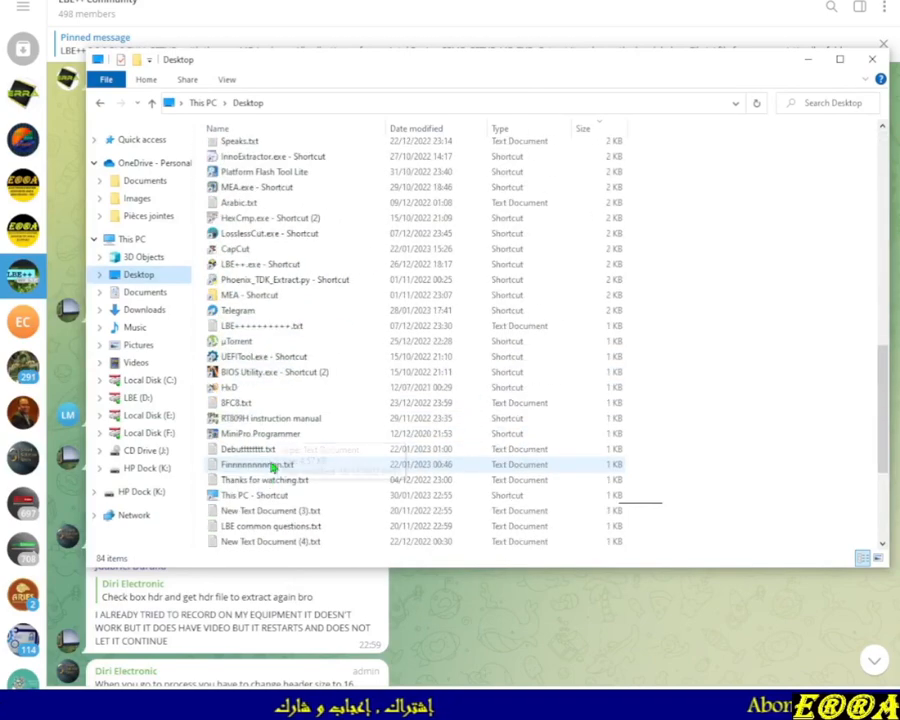
pyautogui.doubleClick(246, 435)
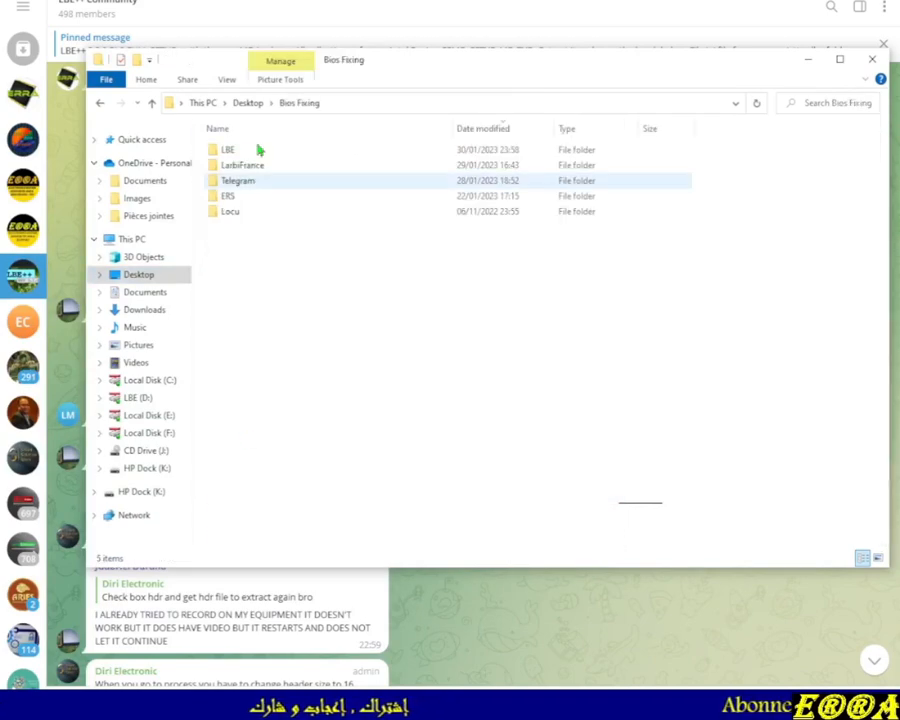
pyautogui.doubleClick(230, 150)
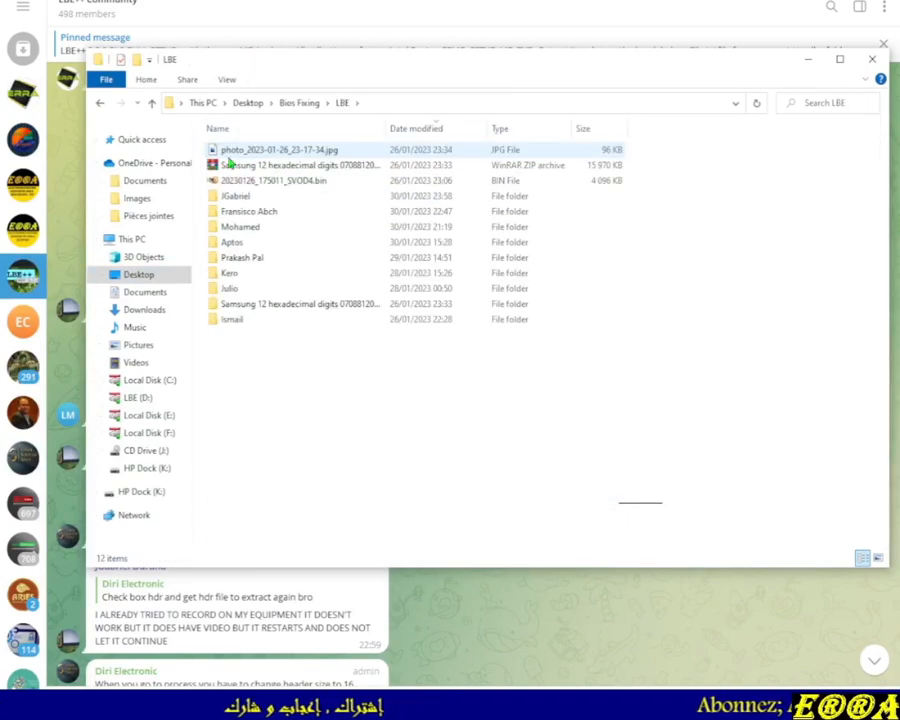
pyautogui.doubleClick(234, 200)
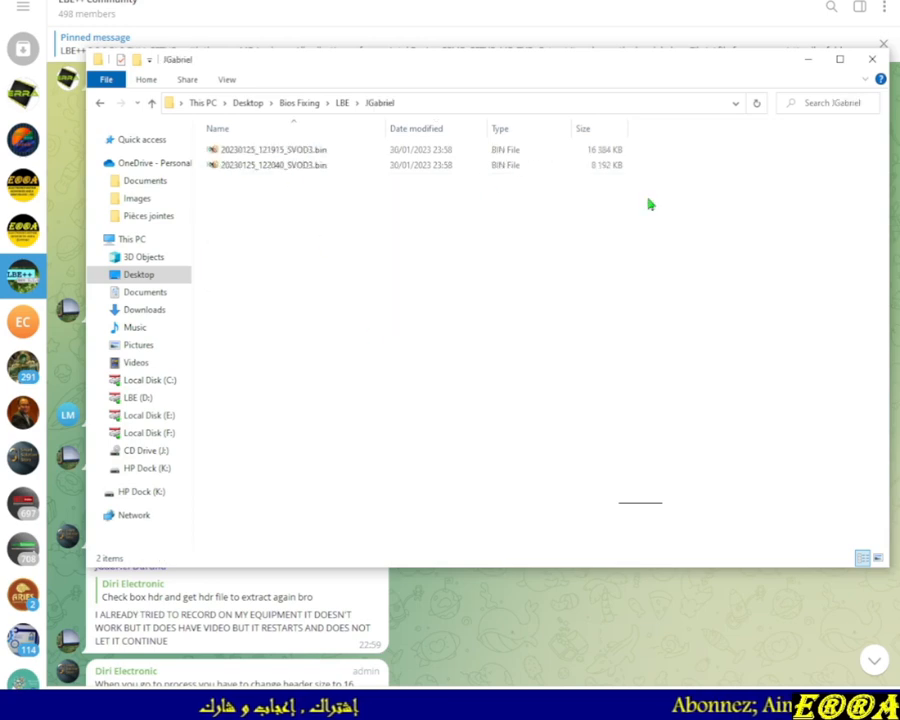
# Open the 16 MB 20230125_121915_SVOD3.bin file in the hex editor
pyautogui.click(600, 152)
pyautogui.click(610, 166)
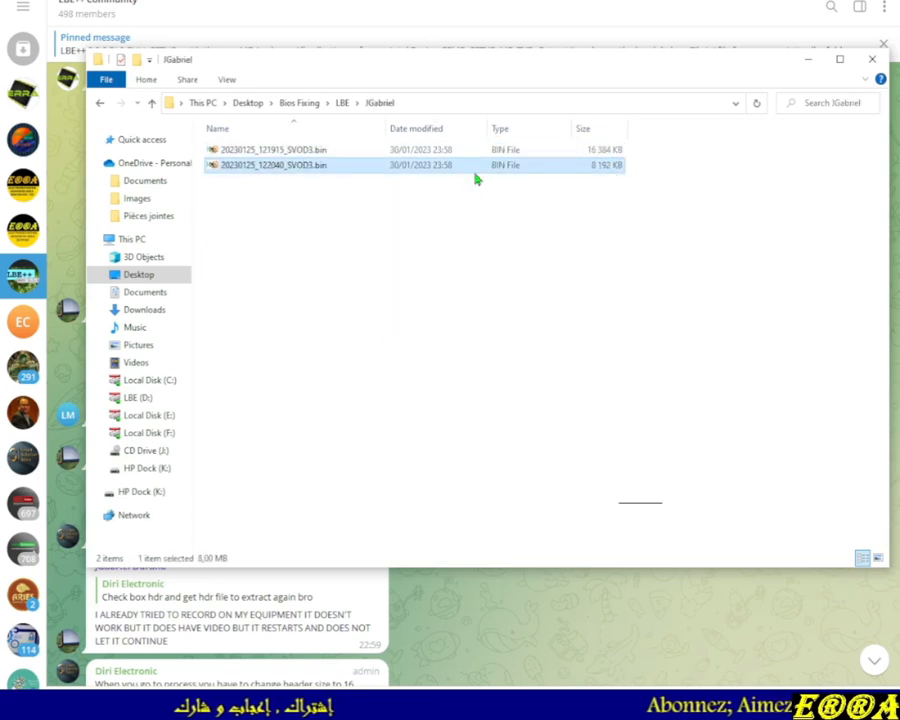
pyautogui.doubleClick(303, 150)
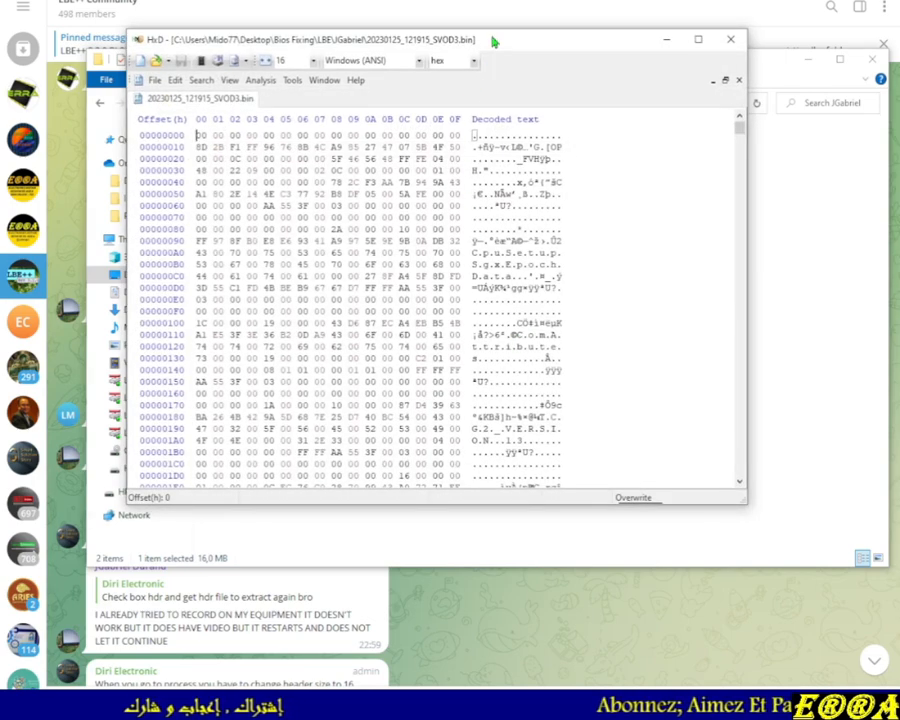
# Examine the header bytes at the start and the final bytes at the end of the 16 MB dump
pyautogui.moveTo(494, 38); pyautogui.dragTo(528, 80)
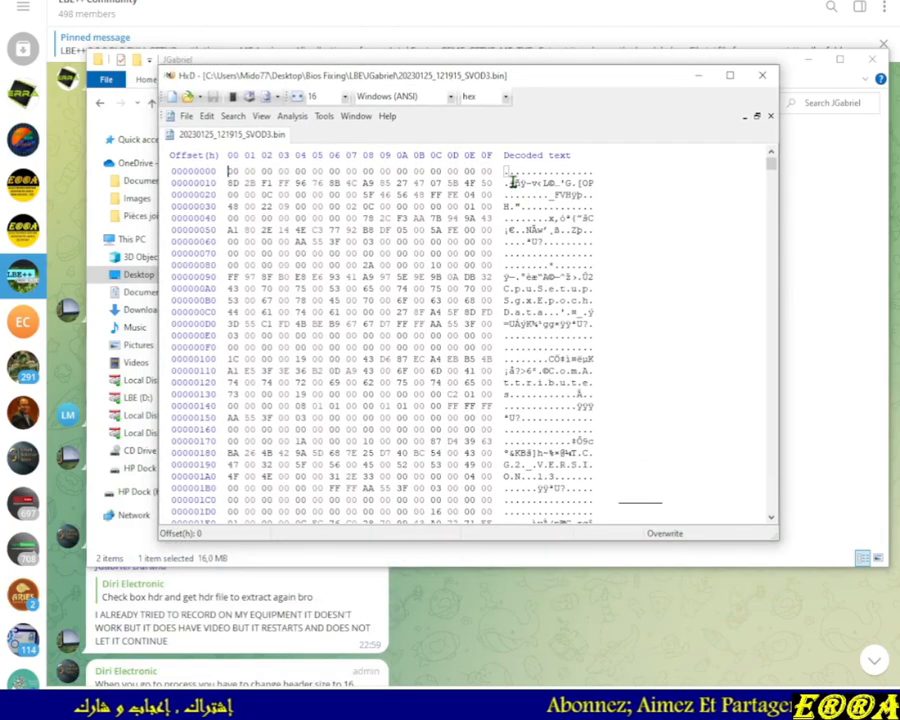
pyautogui.moveTo(505, 172); pyautogui.dragTo(560, 324)
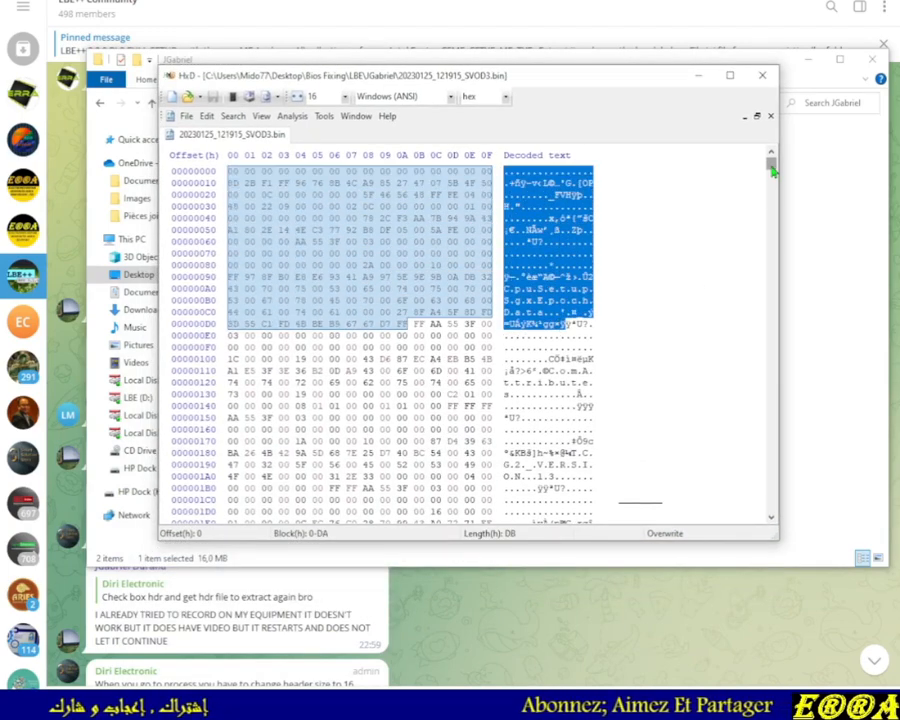
pyautogui.moveTo(771, 168); pyautogui.dragTo(766, 512)
pyautogui.scroll(5, 596, 392)
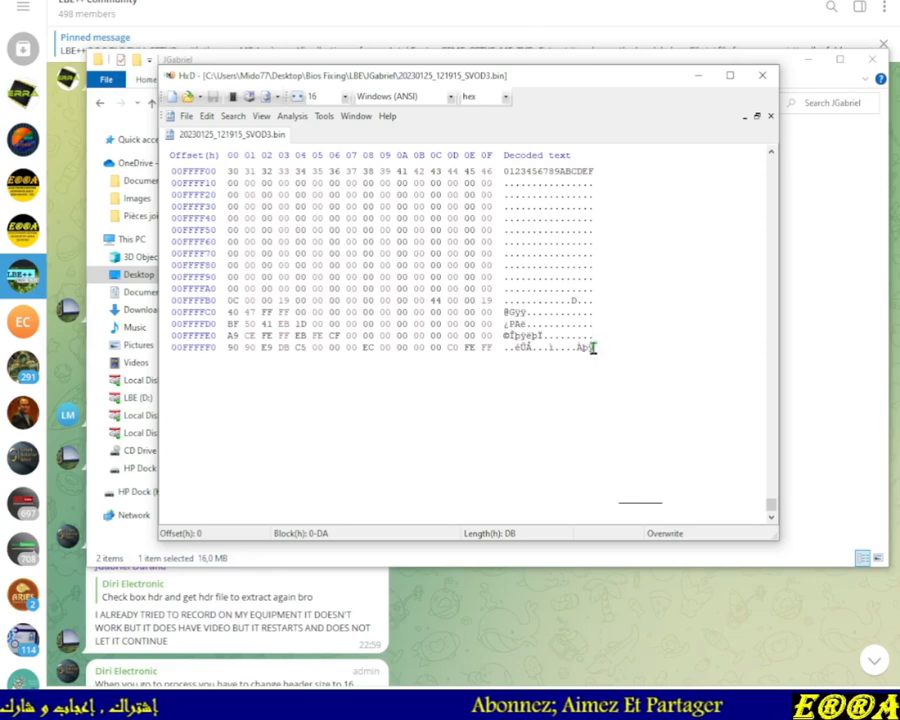
pyautogui.moveTo(587, 351); pyautogui.dragTo(499, 303)
pyautogui.moveTo(590, 348); pyautogui.dragTo(577, 348)
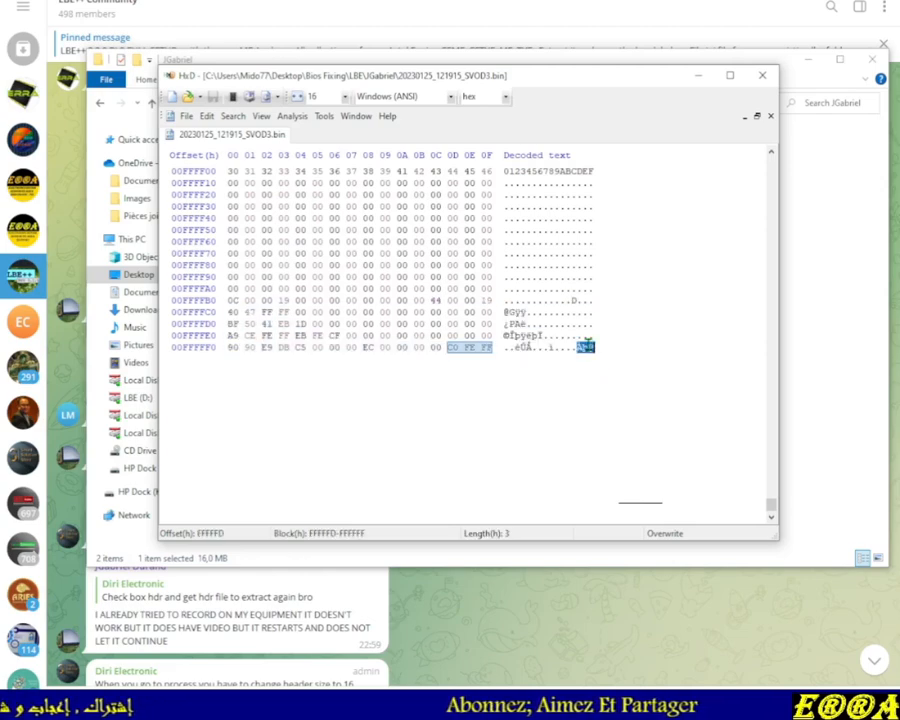
# Open the 8 MB 20230125_122040_SVOD3.bin file in the hex editor and examine its opening header bytes
pyautogui.click(829, 197)
pyautogui.doubleClick(327, 171)
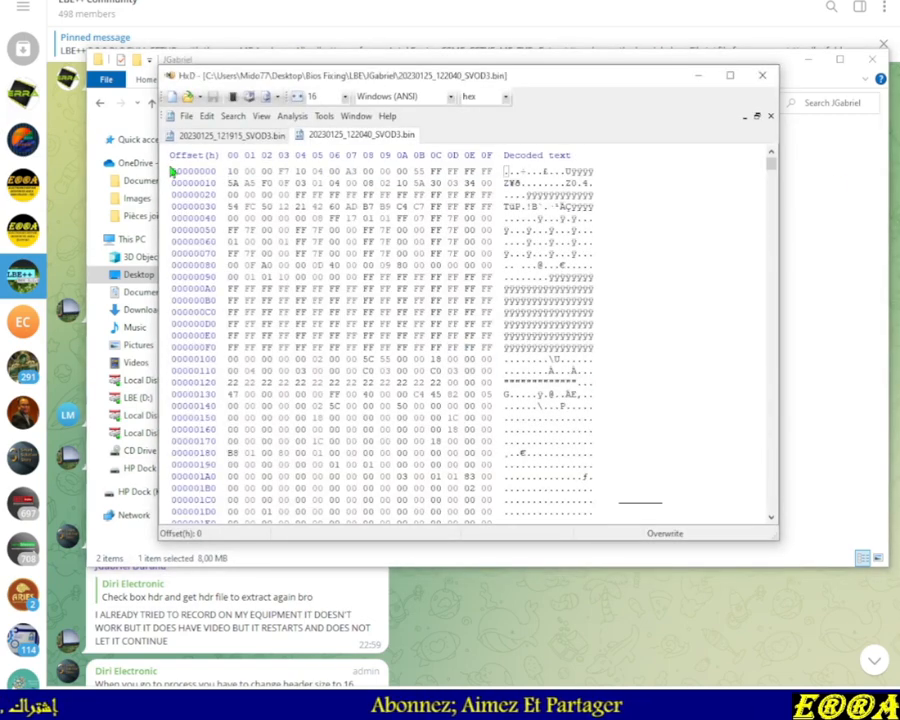
pyautogui.moveTo(228, 174); pyautogui.dragTo(437, 311)
pyautogui.click(461, 250)
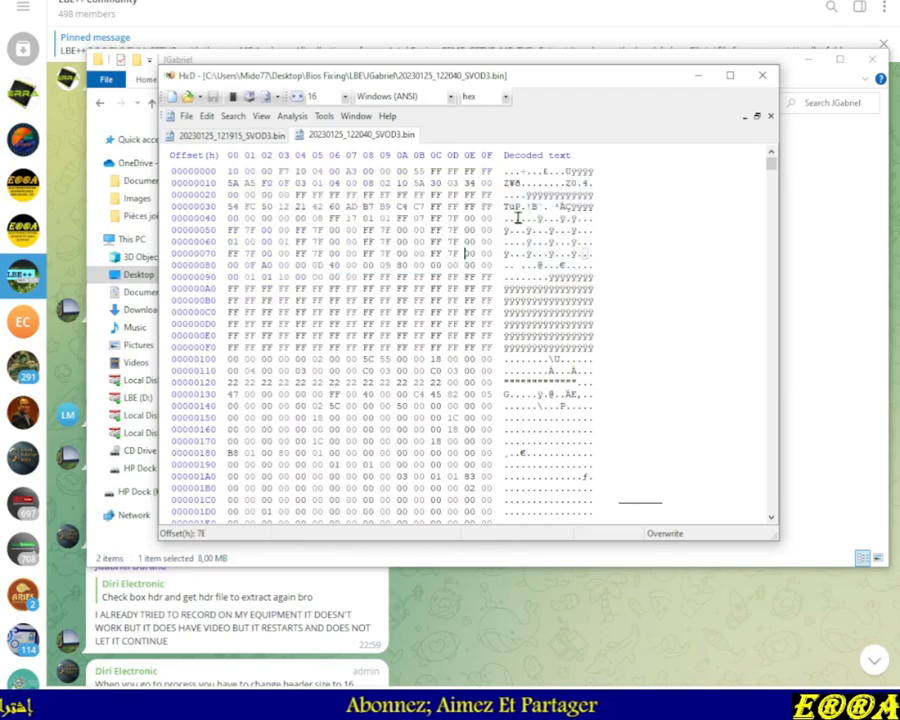
pyautogui.moveTo(519, 183); pyautogui.dragTo(565, 171)
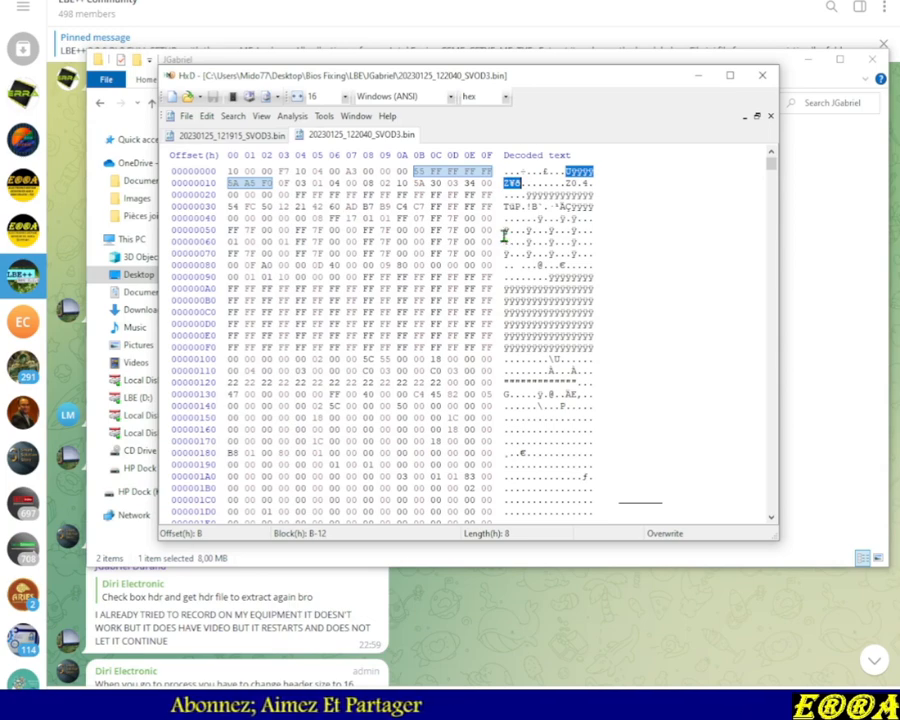
# Compare the two .bin files listed in the sender's folder
pyautogui.click(805, 309)
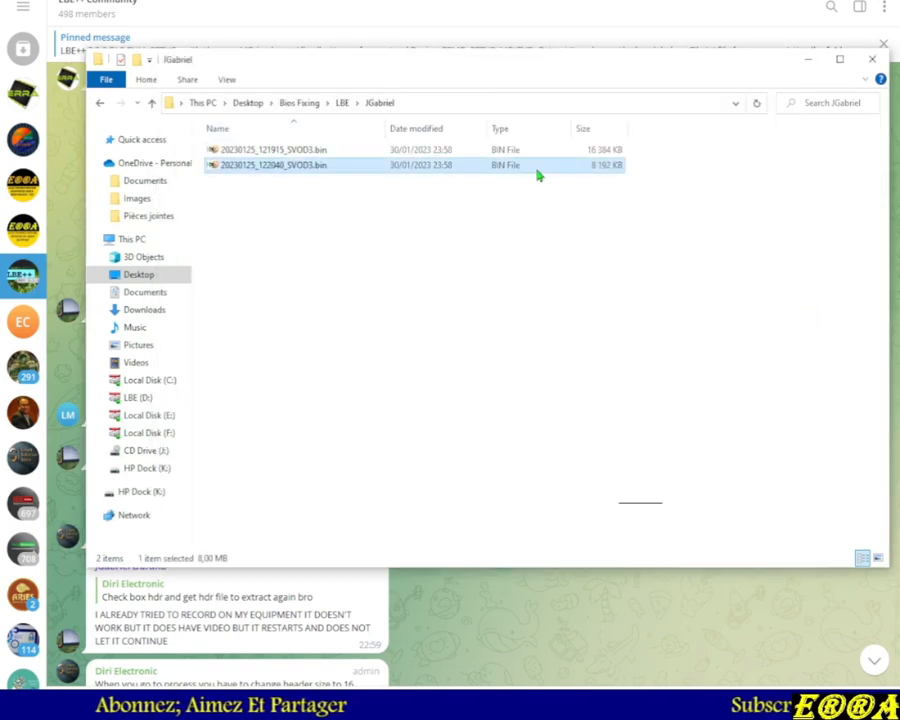
pyautogui.click(503, 150)
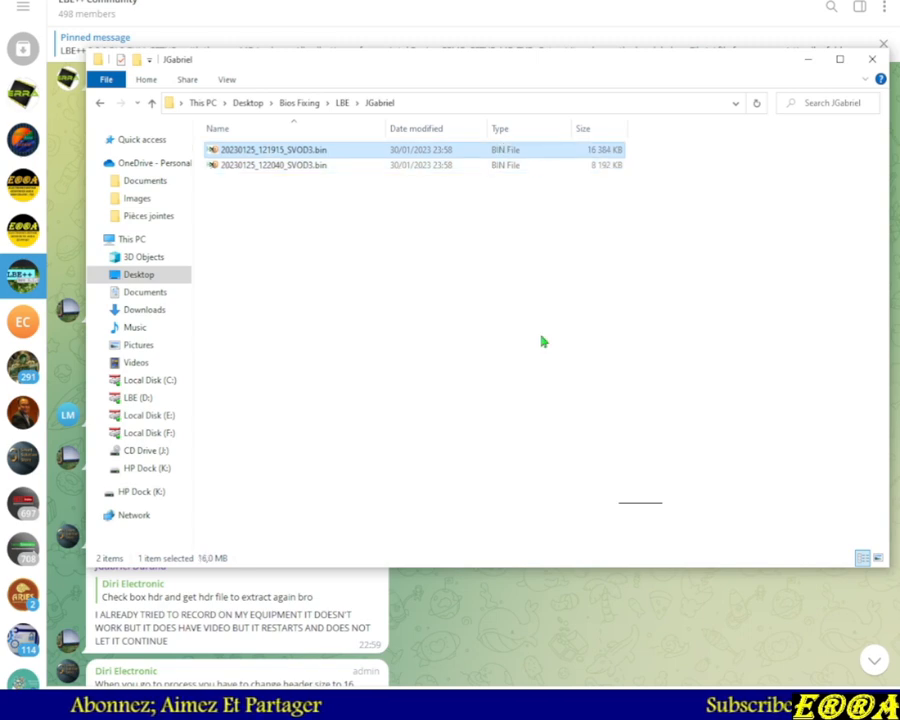
pyautogui.click(507, 168)
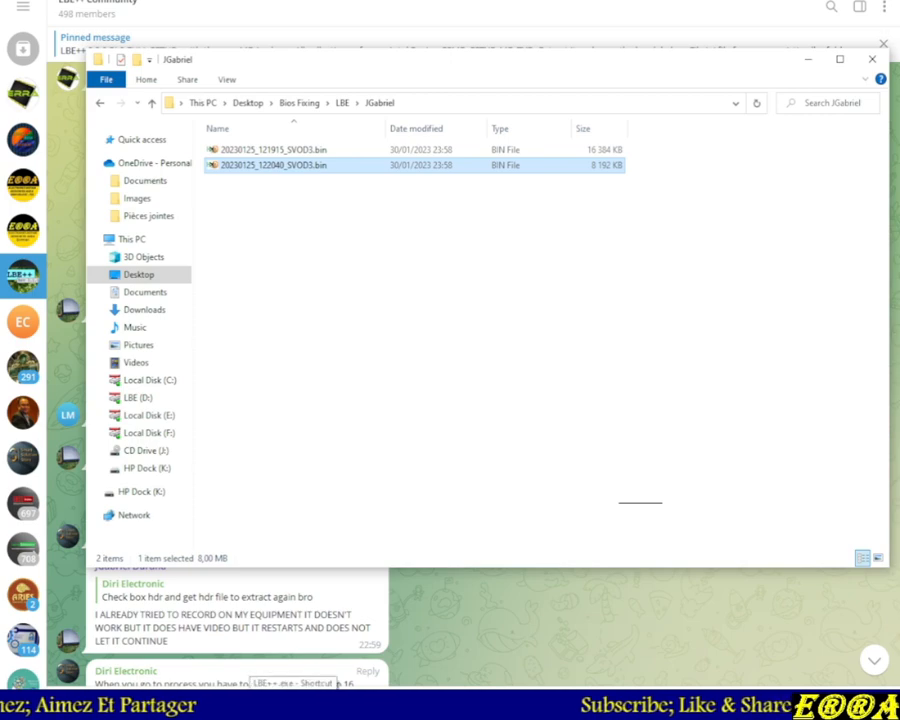
# Launch LBE++ from the taskbar and toggle the hex editor window between maximized and restored
pyautogui.click(293, 705)
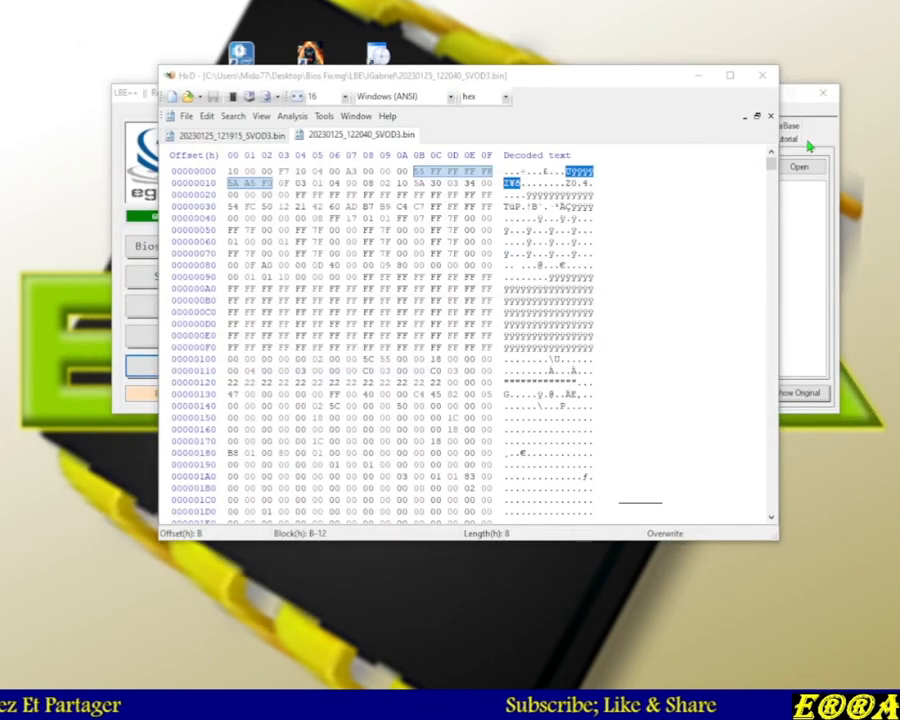
pyautogui.doubleClick(589, 80)
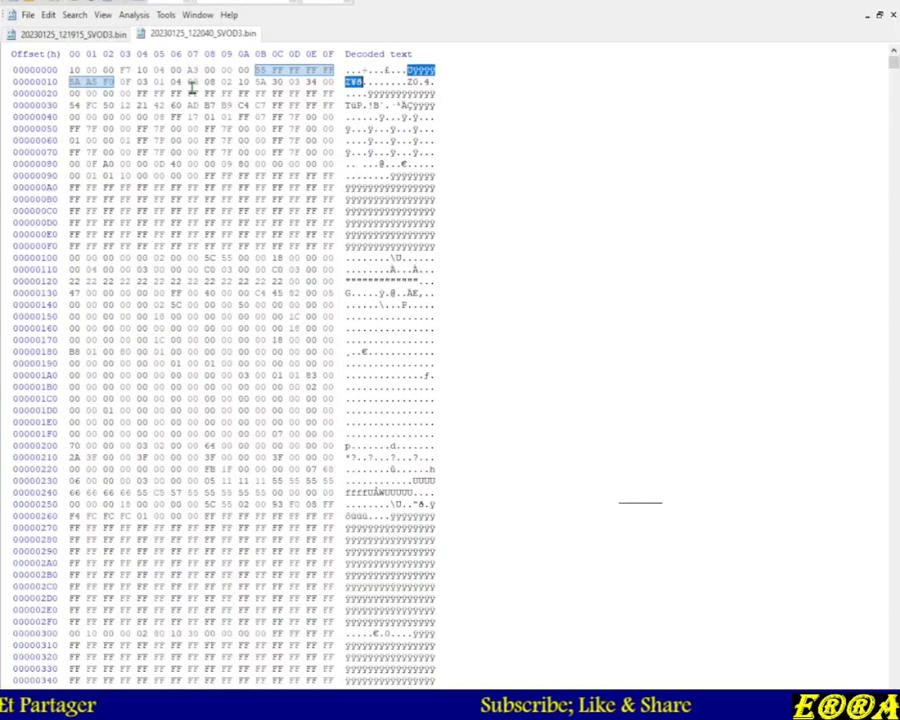
pyautogui.doubleClick(620, 2)
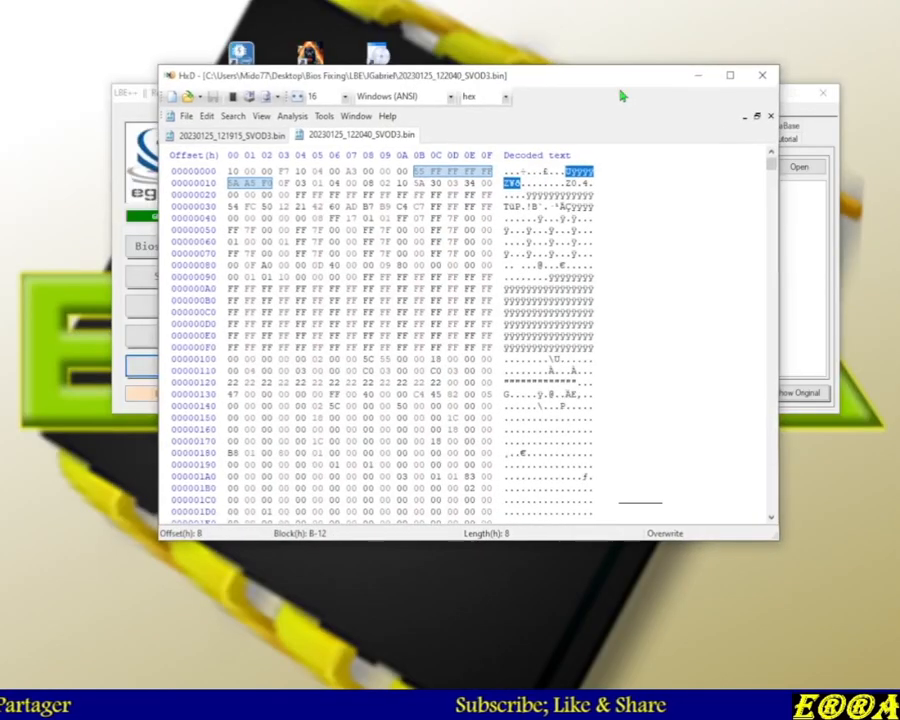
# Move the hex editor window aside to view LBE++, then close the HxD window
pyautogui.moveTo(137, 97); pyautogui.dragTo(144, 0)
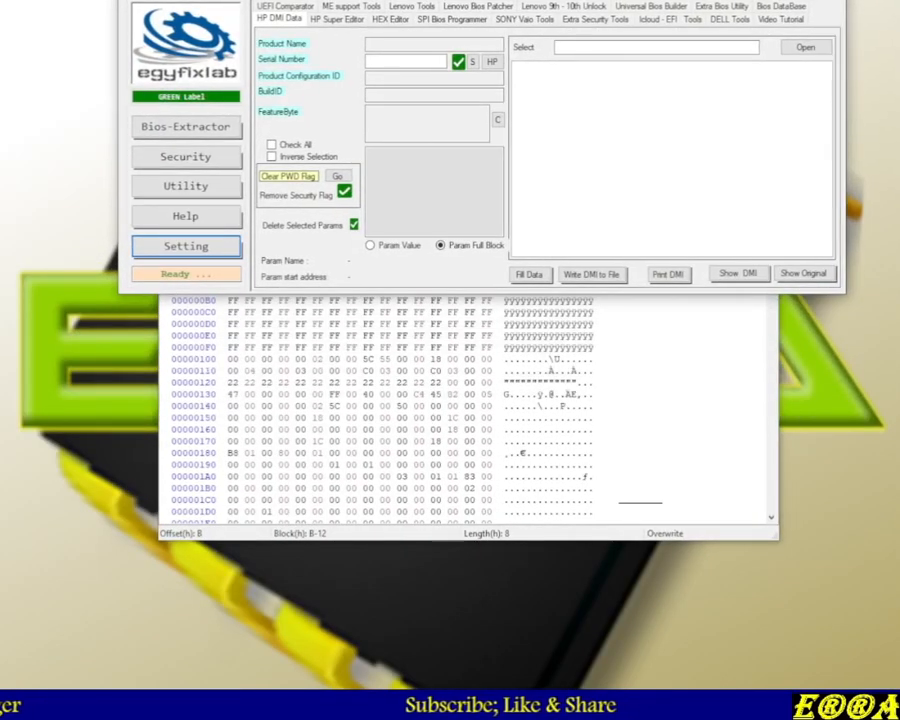
pyautogui.click(828, 1)
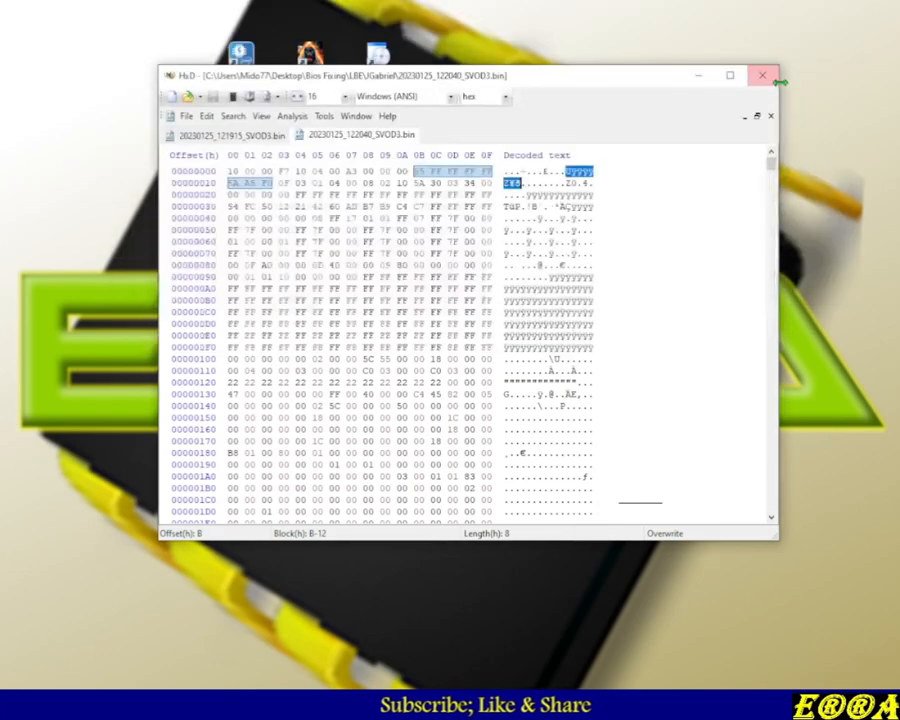
pyautogui.click(762, 75)
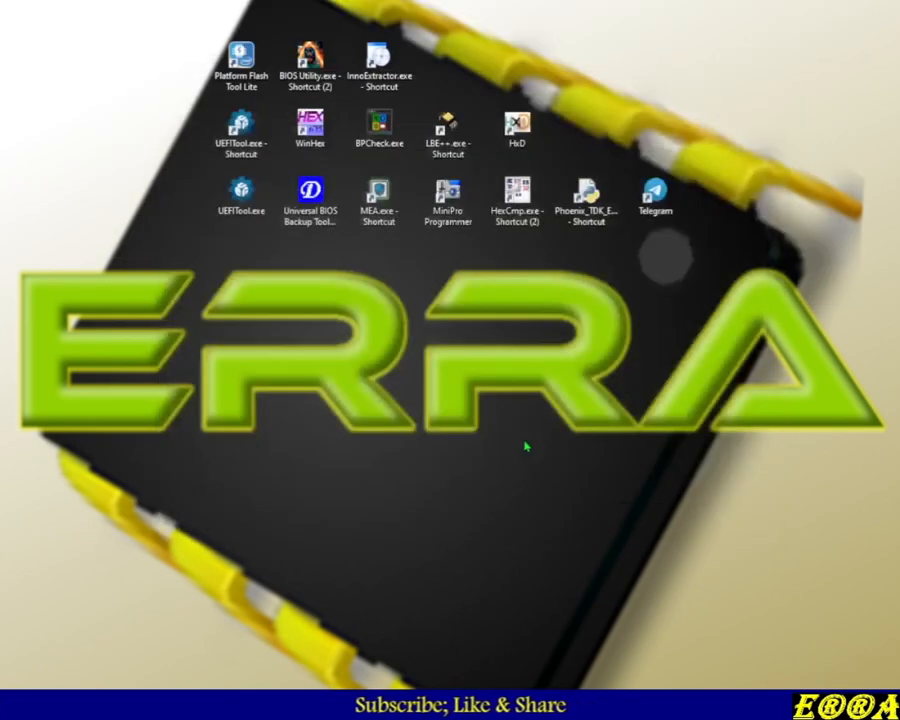
# Restore the Telegram chat and the LBE++ window from the taskbar
pyautogui.moveTo(293, 706)
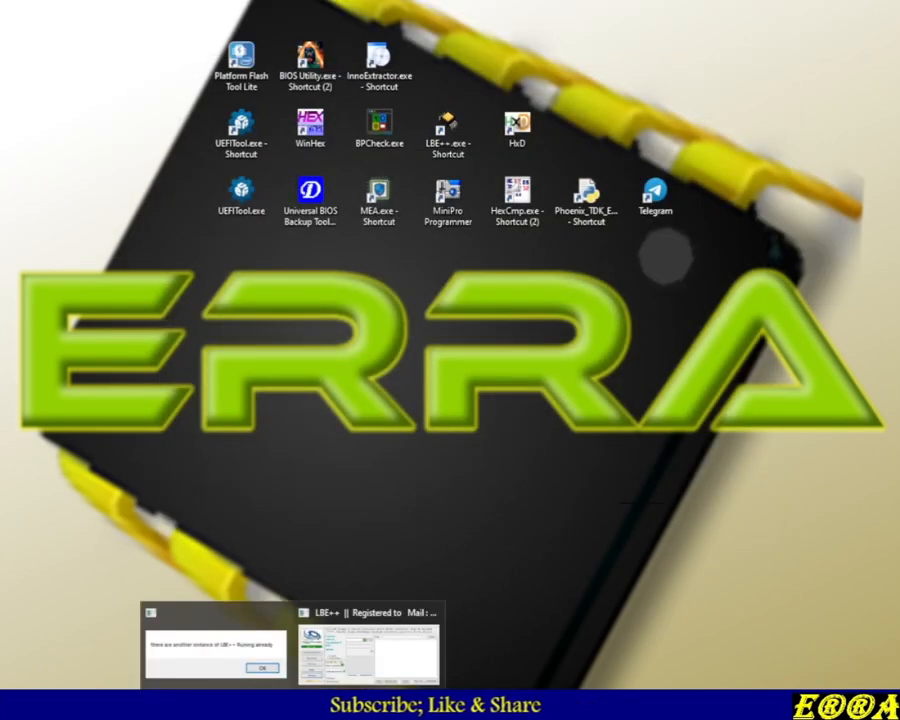
pyautogui.click(326, 706)
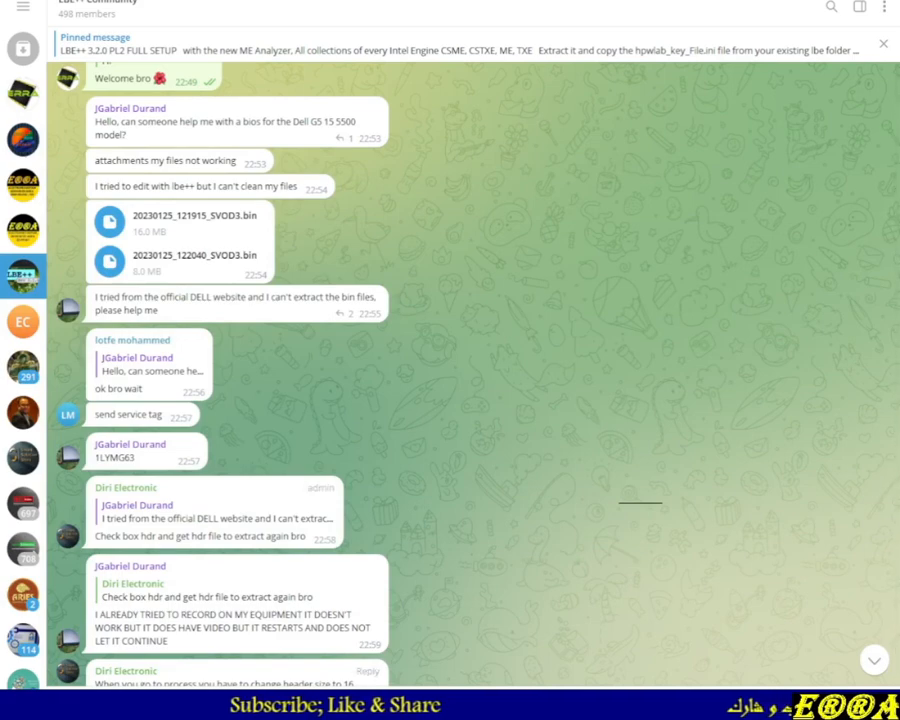
pyautogui.click(640, 705)
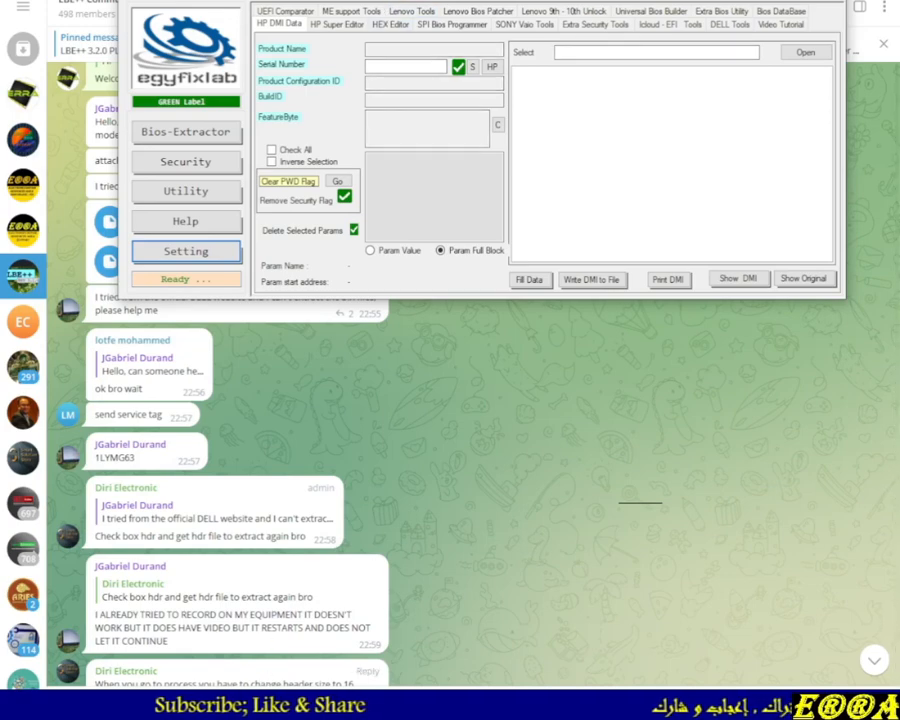
# Switch to the JGabriel folder and compare the sizes of the two SVOD3.bin dump files
pyautogui.hotkey('alt', 'Tab')
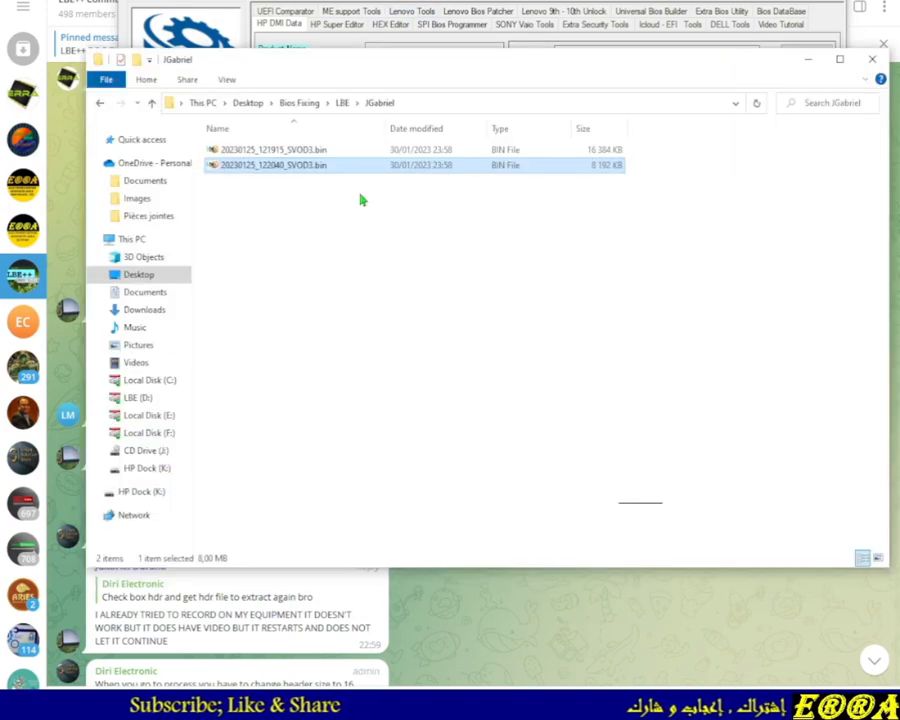
pyautogui.click(314, 151)
pyautogui.click(602, 168)
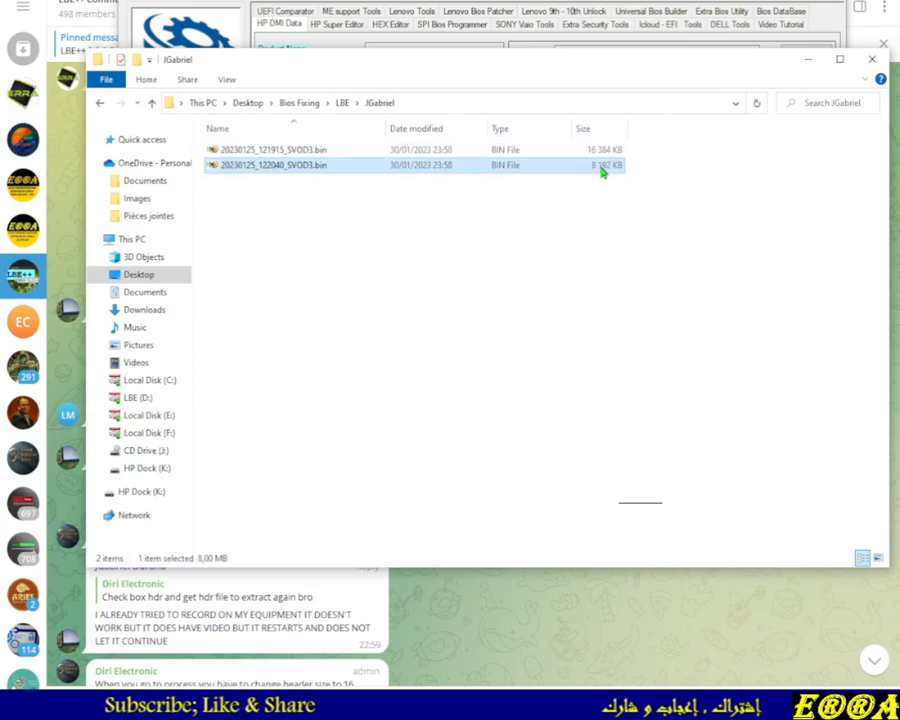
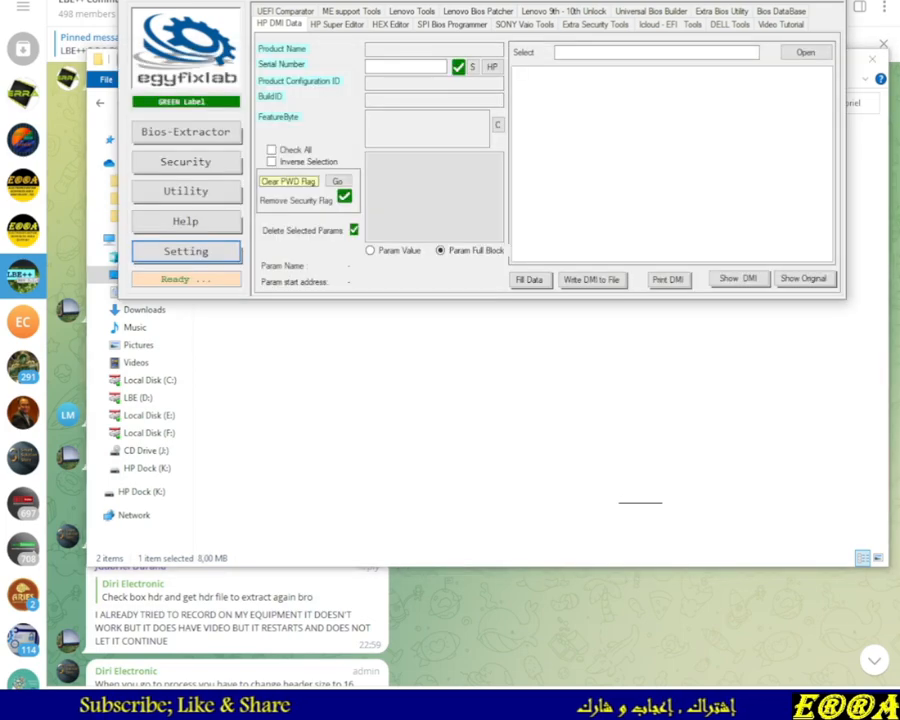
# Open the Combine Files tool in Extra Bios Utility and load 20230125_122040_SVOD3.bin from the JGabriel folder as the first file
pyautogui.click(718, 12)
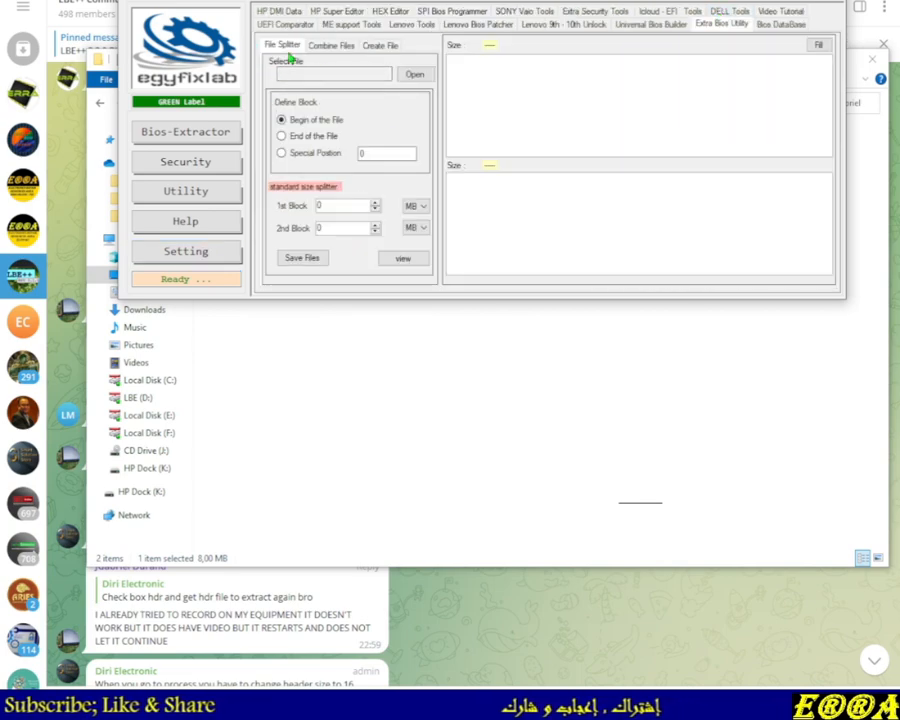
pyautogui.click(330, 46)
pyautogui.click(407, 86)
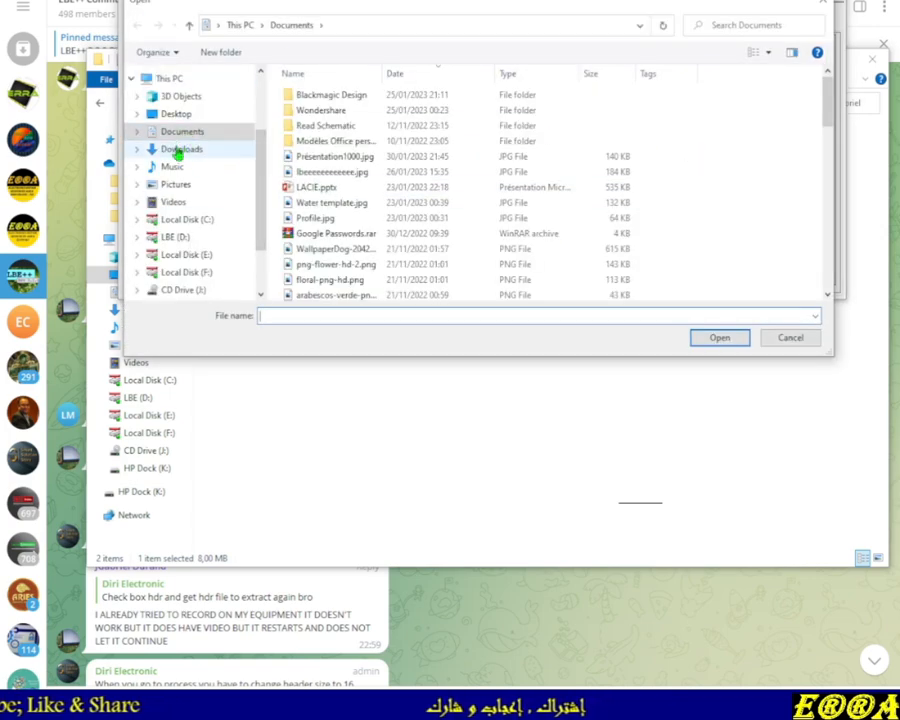
pyautogui.click(176, 114)
pyautogui.scroll(-10, 340, 185)
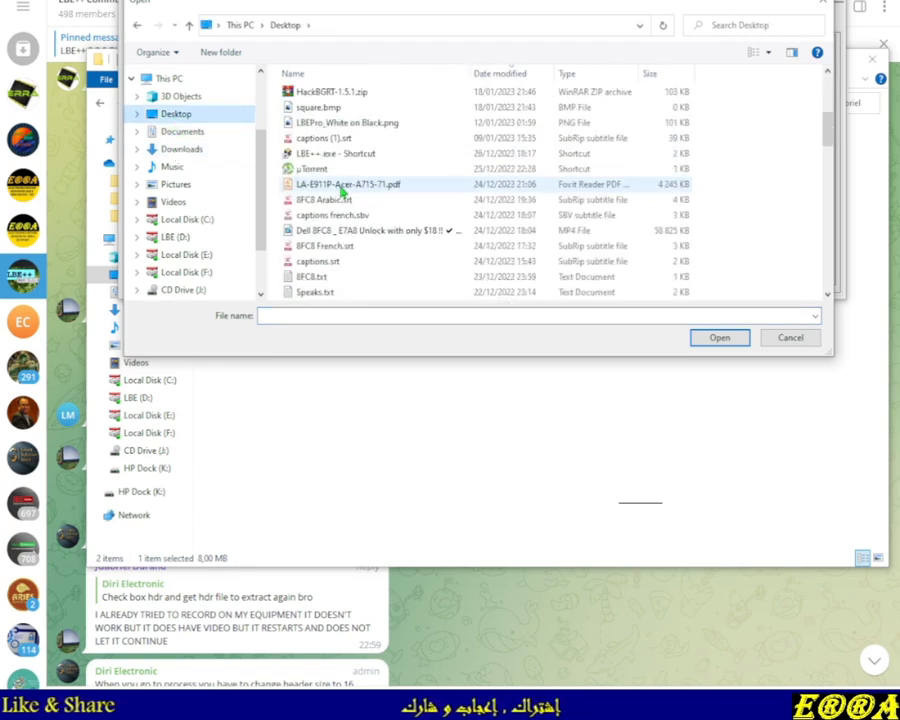
pyautogui.scroll(-5, 362, 220)
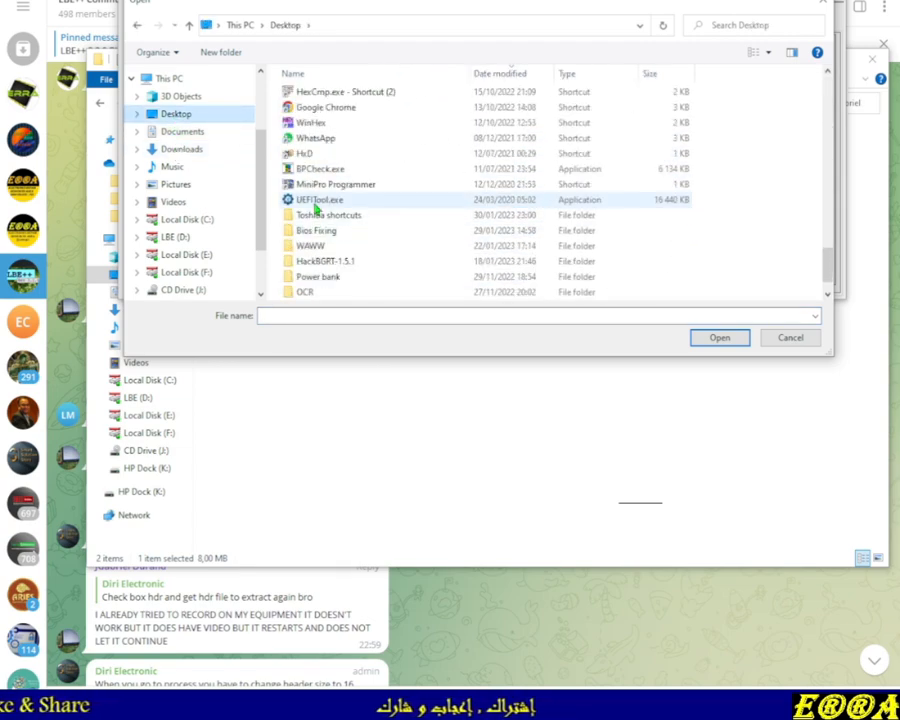
pyautogui.doubleClick(308, 231)
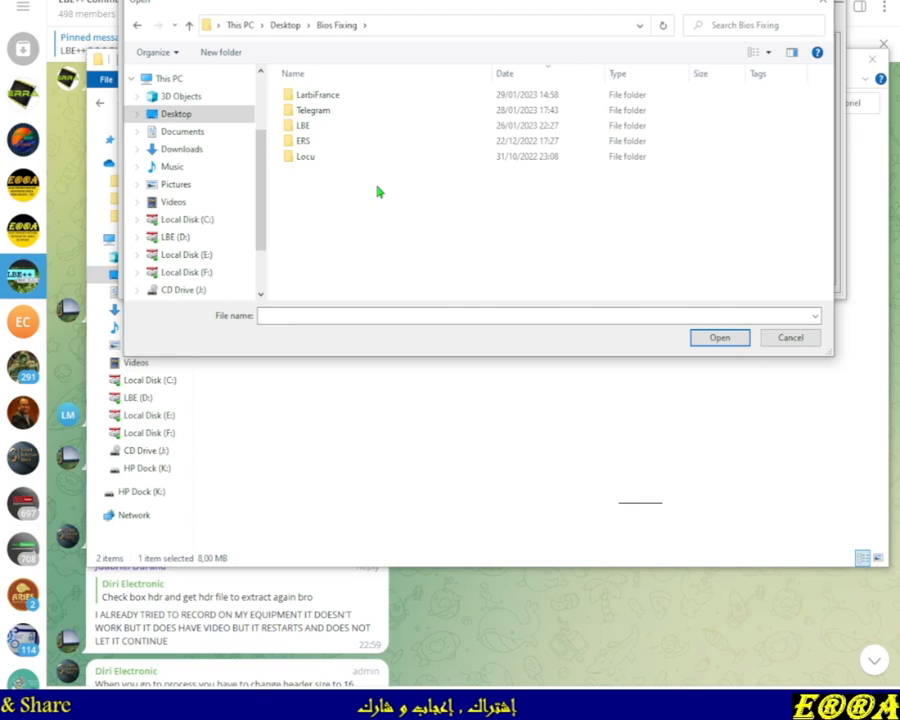
pyautogui.click(312, 130)
pyautogui.doubleClick(312, 130)
pyautogui.click(313, 142)
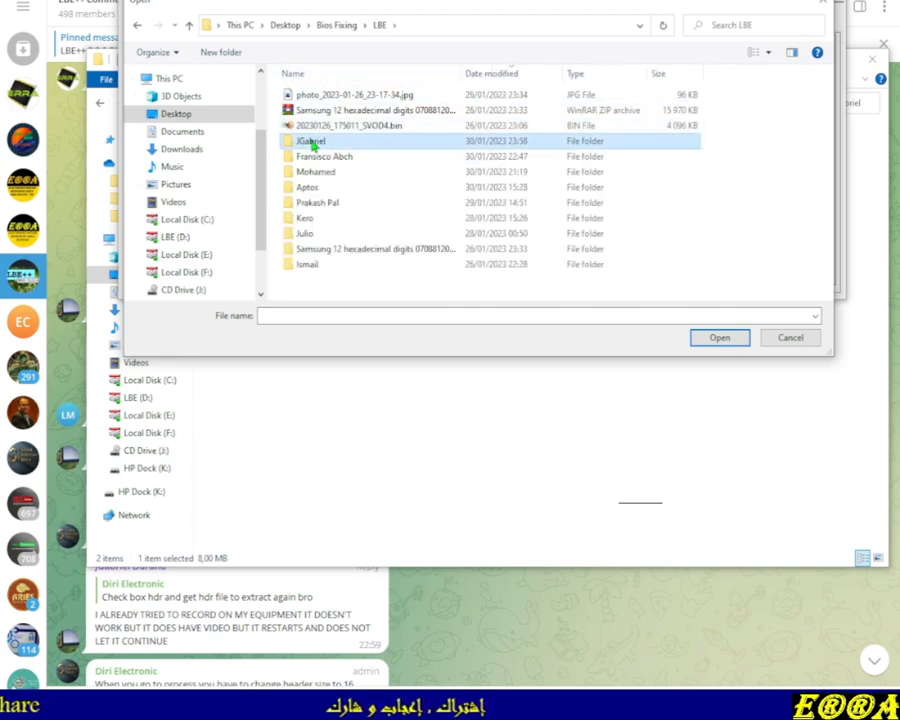
pyautogui.doubleClick(313, 142)
pyautogui.click(405, 112)
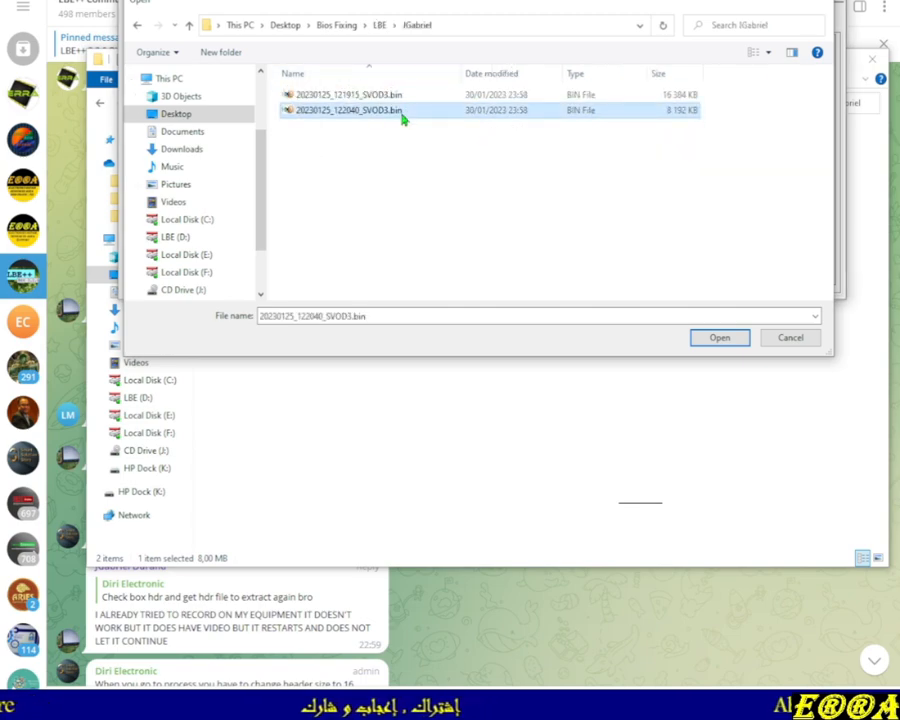
pyautogui.doubleClick(405, 112)
# Select bytes in the first file's hex view, then load 20230125_121915_SVOD3.bin as the second file
pyautogui.click(796, 88)
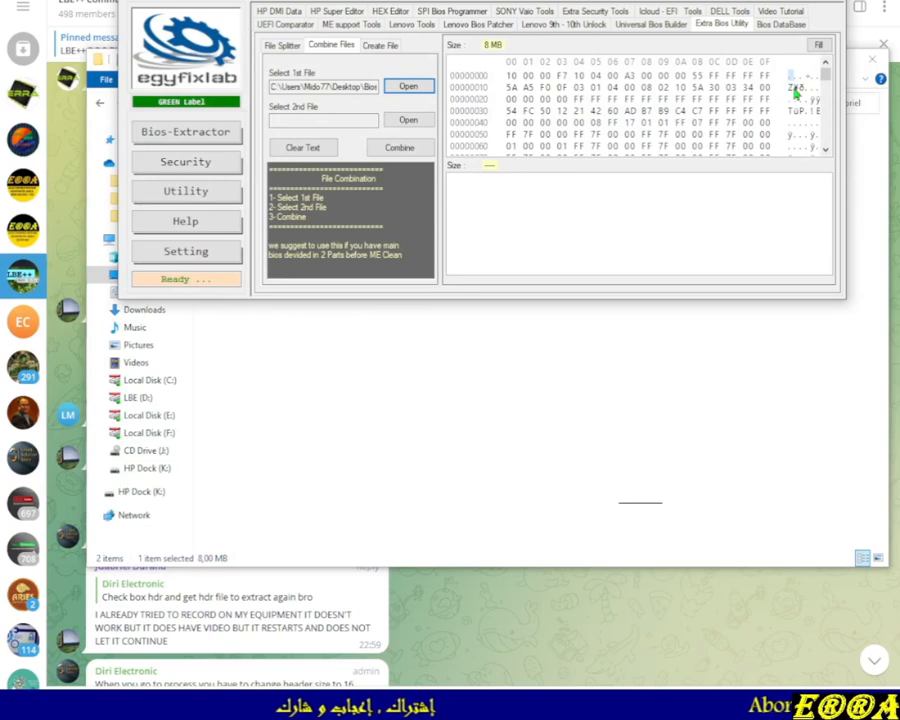
pyautogui.moveTo(796, 88); pyautogui.dragTo(800, 114)
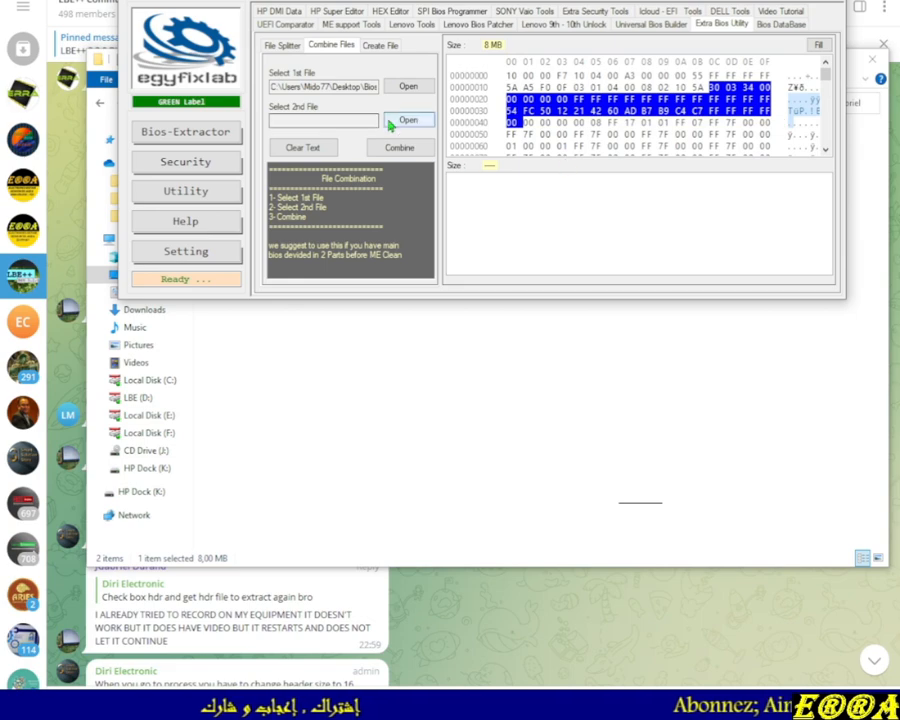
pyautogui.click(397, 120)
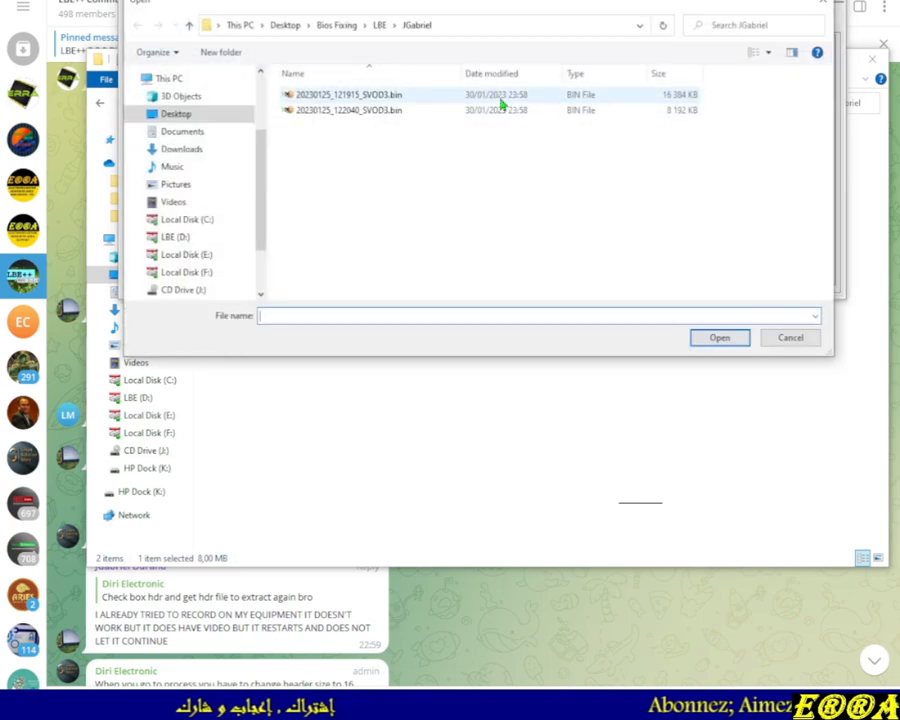
pyautogui.click(502, 98)
pyautogui.doubleClick(502, 98)
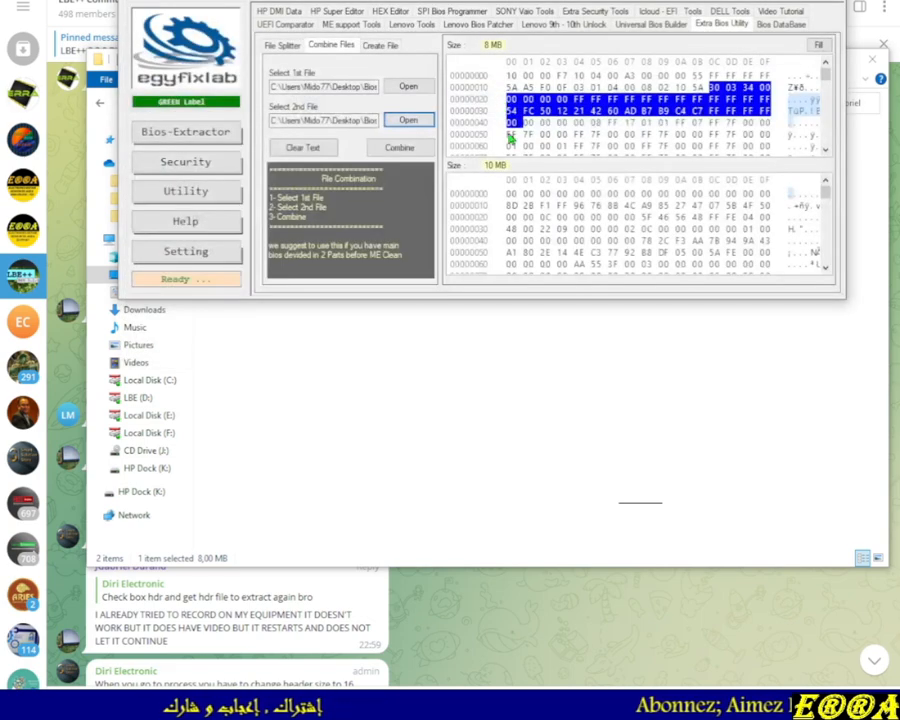
# Combine the two dumps and save the result as 24_Combined_Files.bin in the JGabriel folder
pyautogui.click(397, 148)
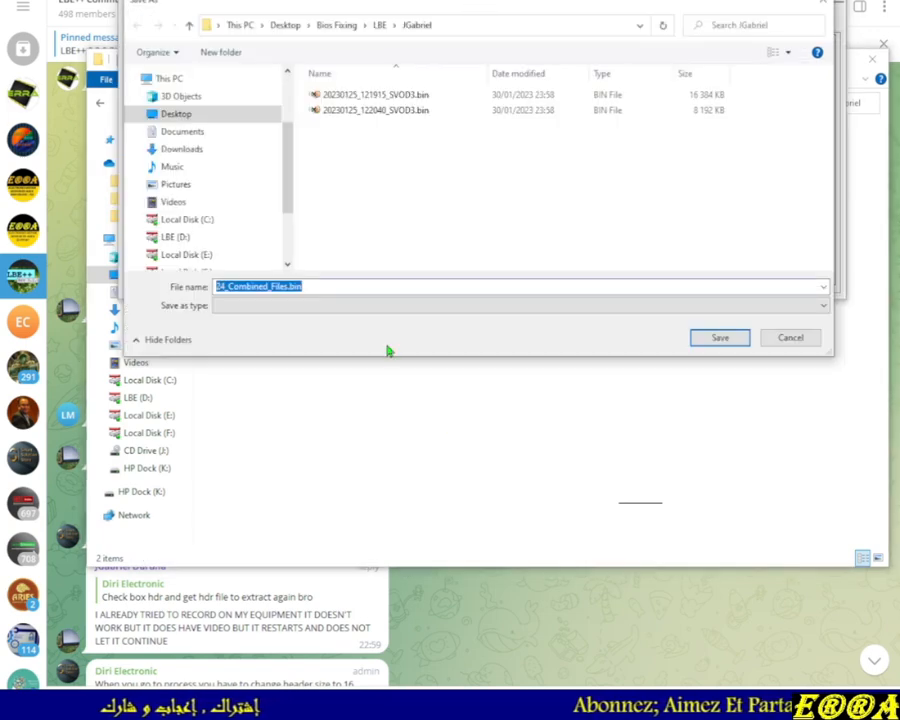
pyautogui.click(365, 705)
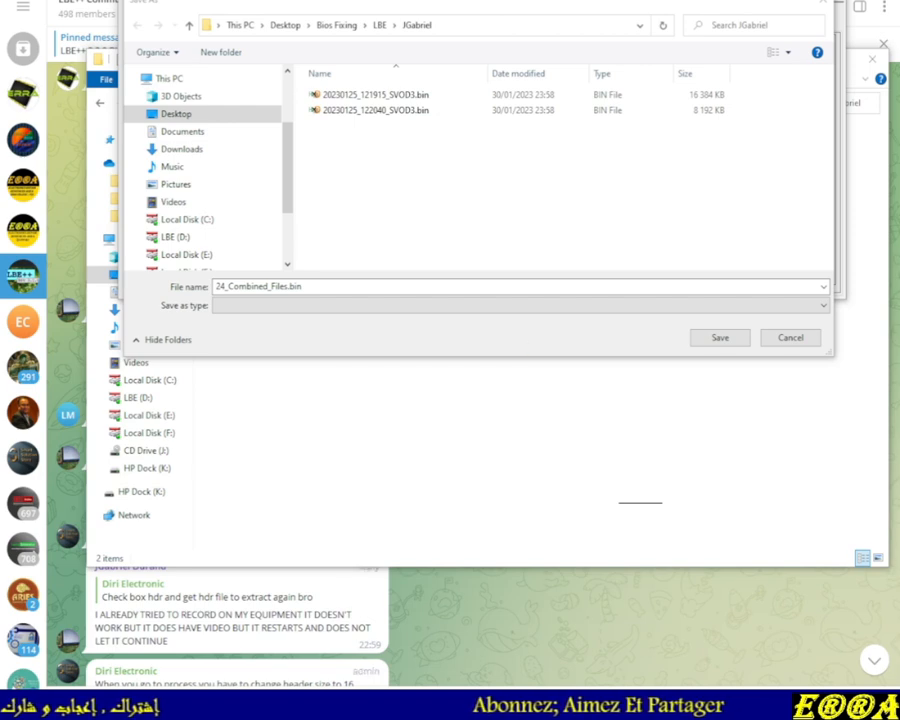
pyautogui.click(365, 705)
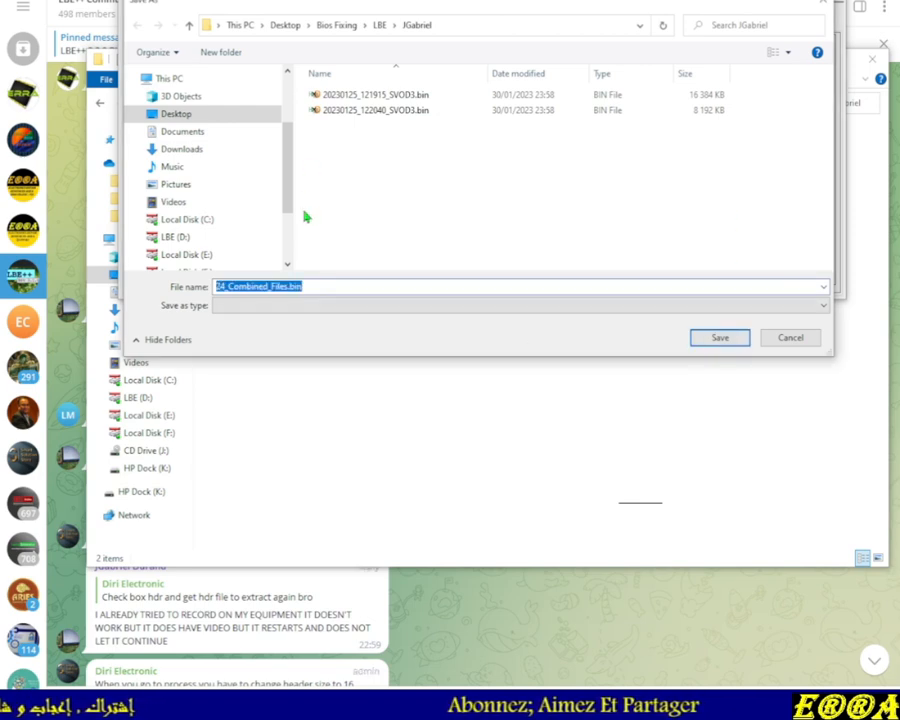
pyautogui.moveTo(480, 7); pyautogui.dragTo(484, 76)
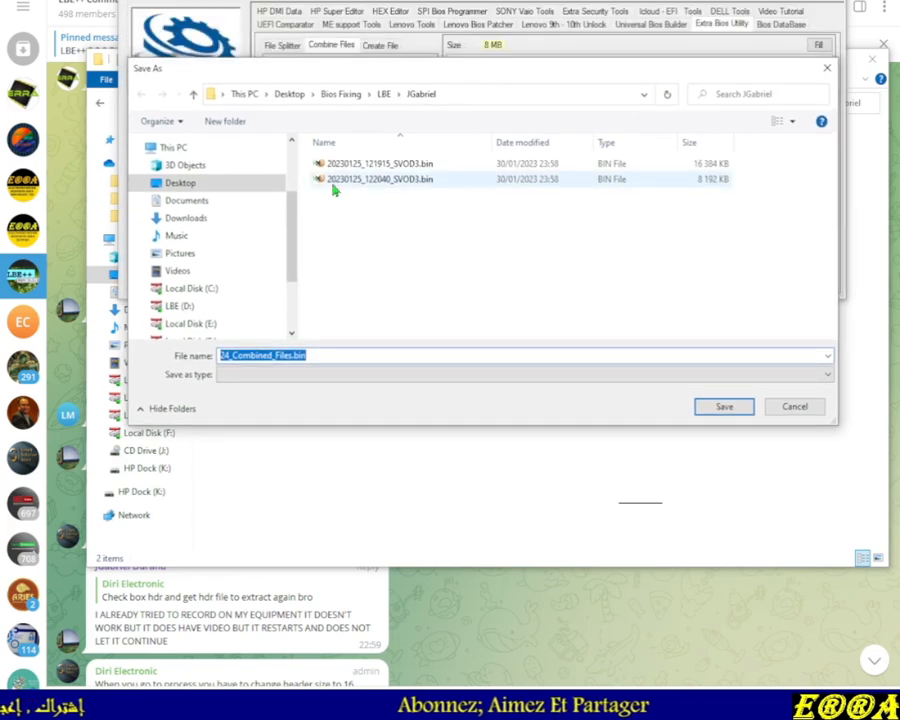
pyautogui.click(724, 407)
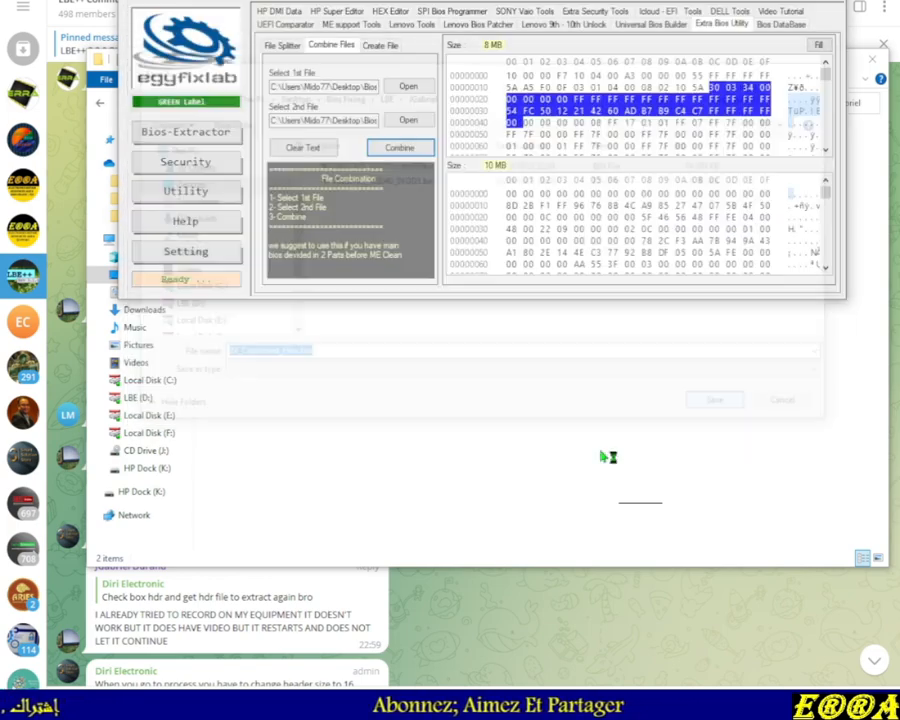
# Compare the combined file's size with the two SVOD3.bin dumps in the JGabriel folder
pyautogui.click(268, 152)
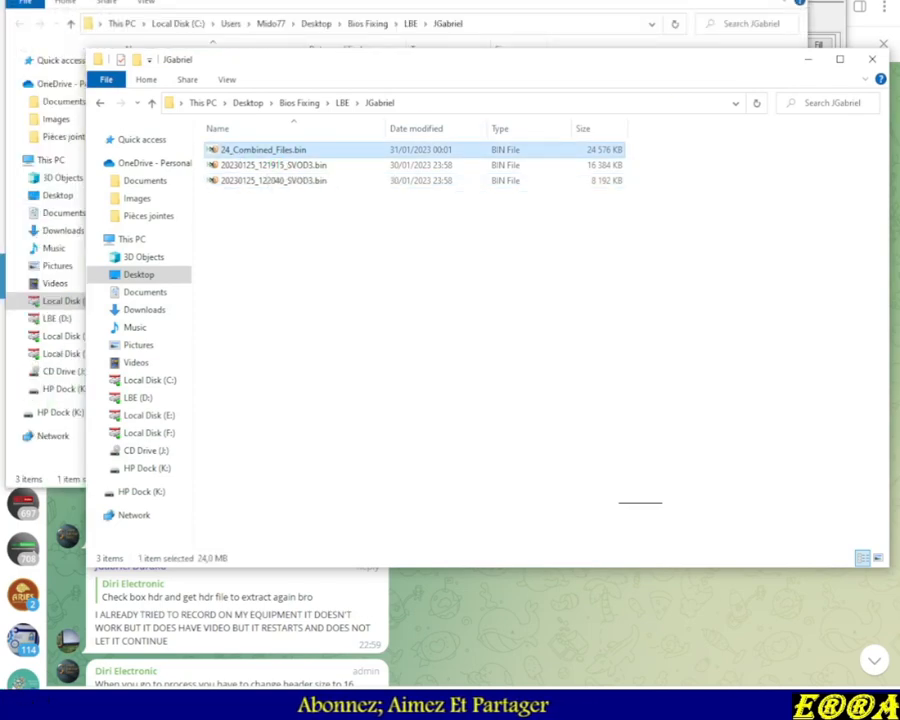
pyautogui.hotkey('alt', 'Tab')
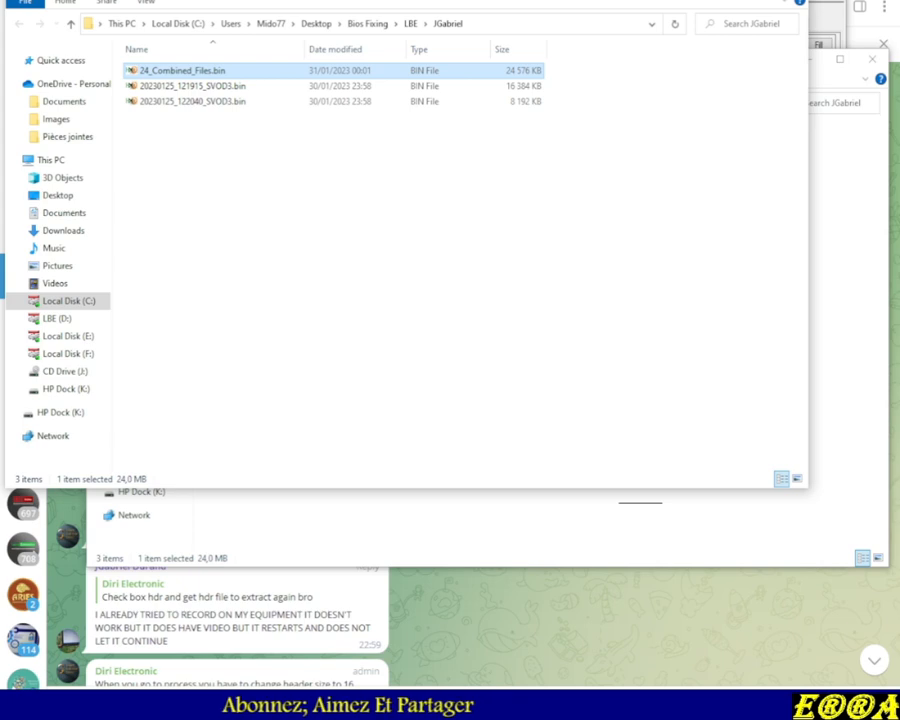
pyautogui.hotkey('alt', 'F4')
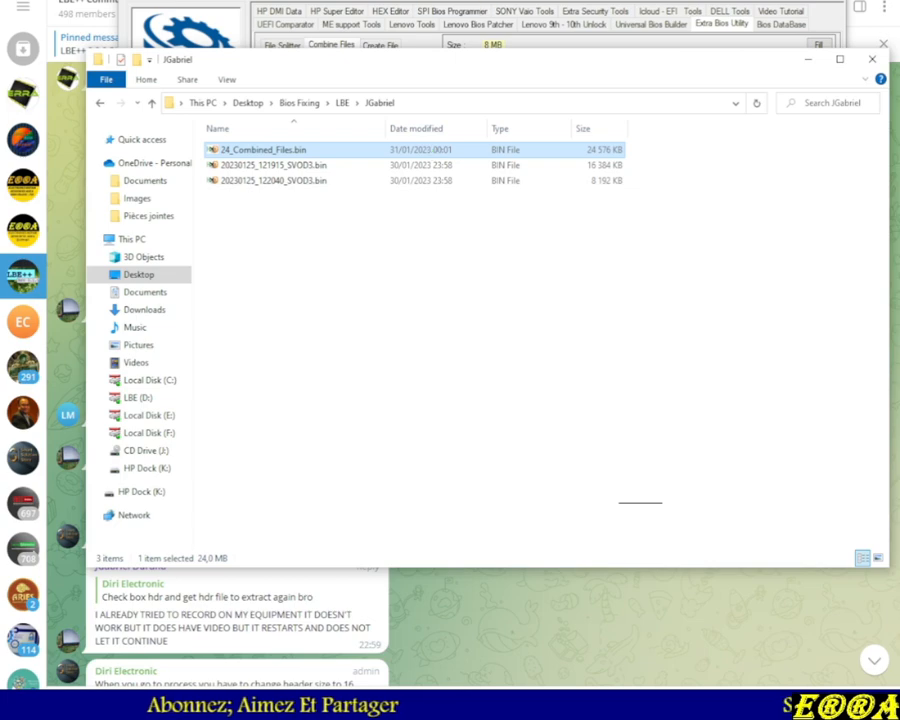
pyautogui.hotkey('alt', 'Tab')
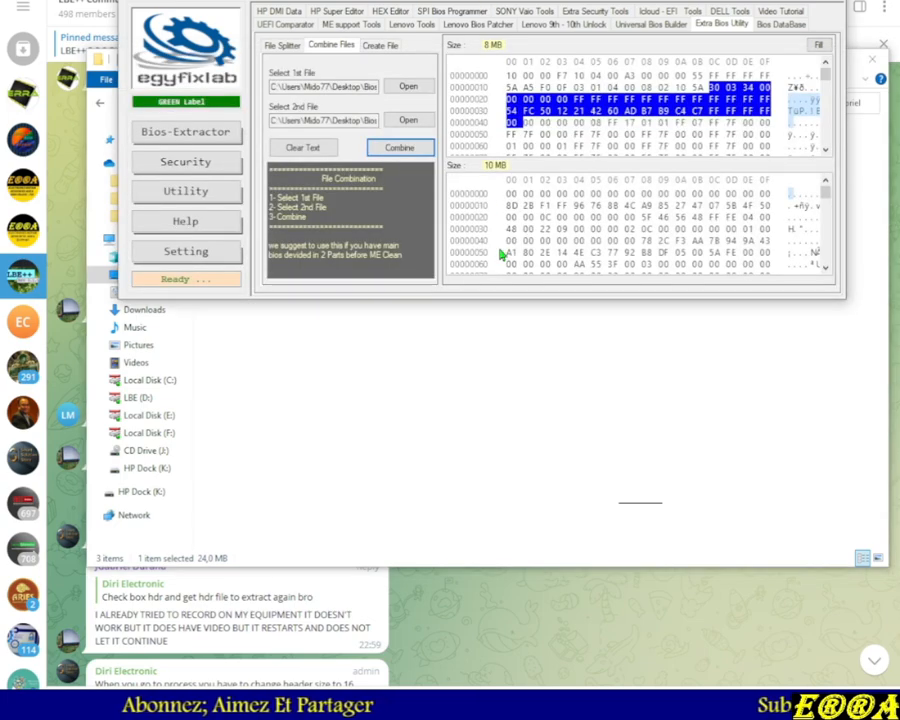
pyautogui.click(510, 376)
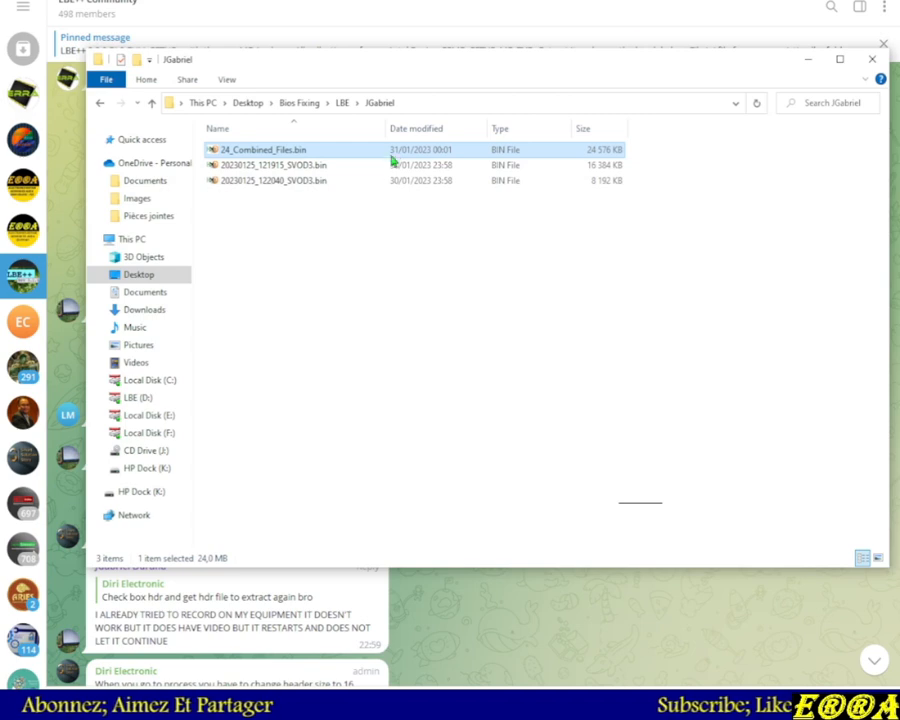
pyautogui.click(305, 166)
pyautogui.click(304, 178)
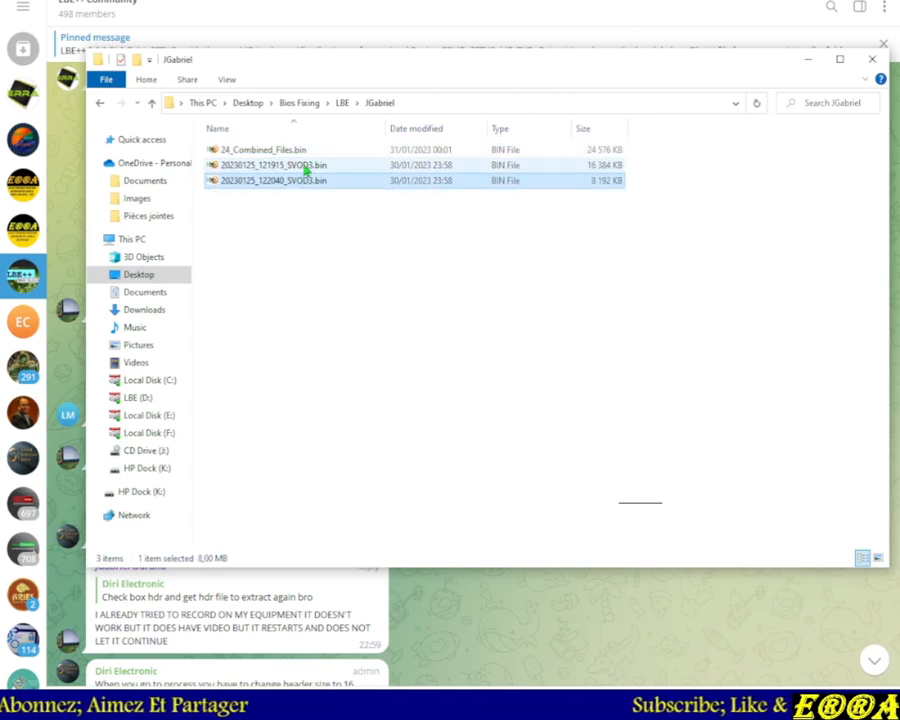
pyautogui.click(306, 167)
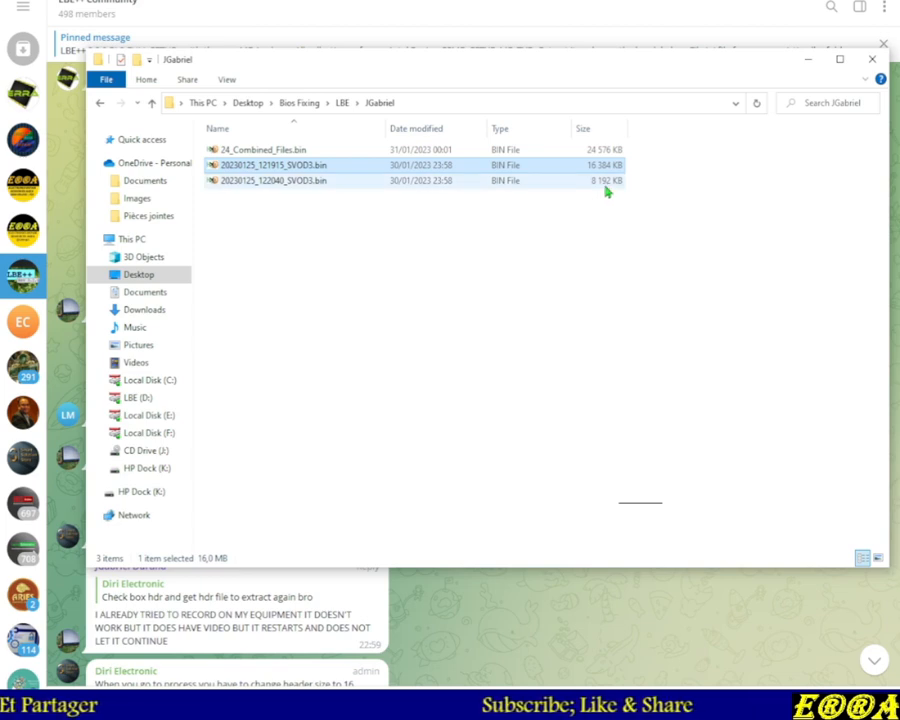
pyautogui.click(281, 151)
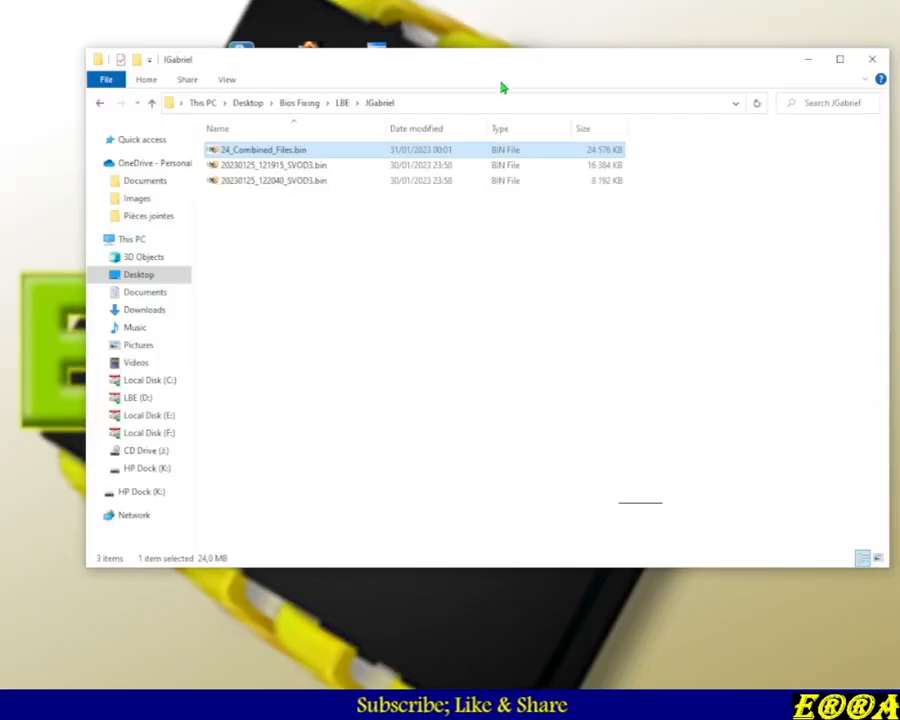
# Open the 20230125_122040_SVOD3.bin dump in UEFITool from the desktop shortcut and dismiss the parsing error
pyautogui.moveTo(503, 88); pyautogui.dragTo(474, 294)
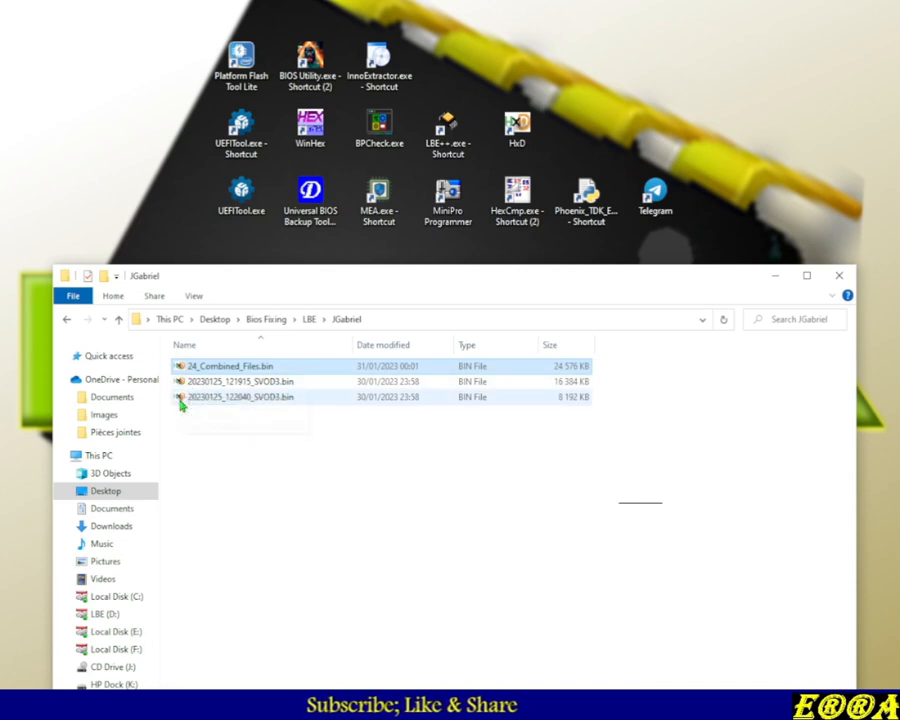
pyautogui.moveTo(181, 403); pyautogui.dragTo(252, 134)
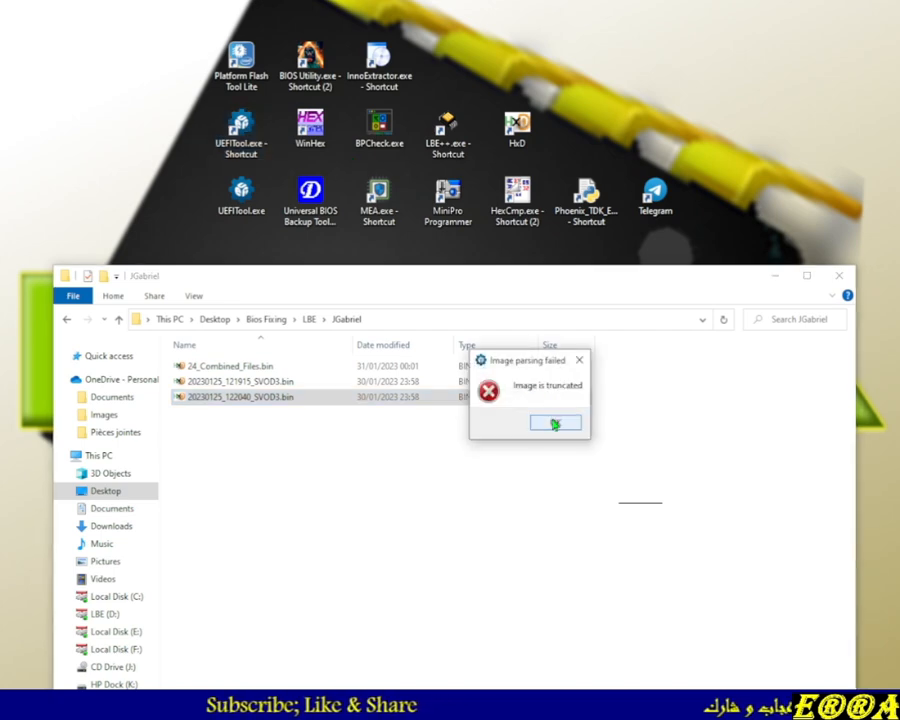
pyautogui.click(555, 424)
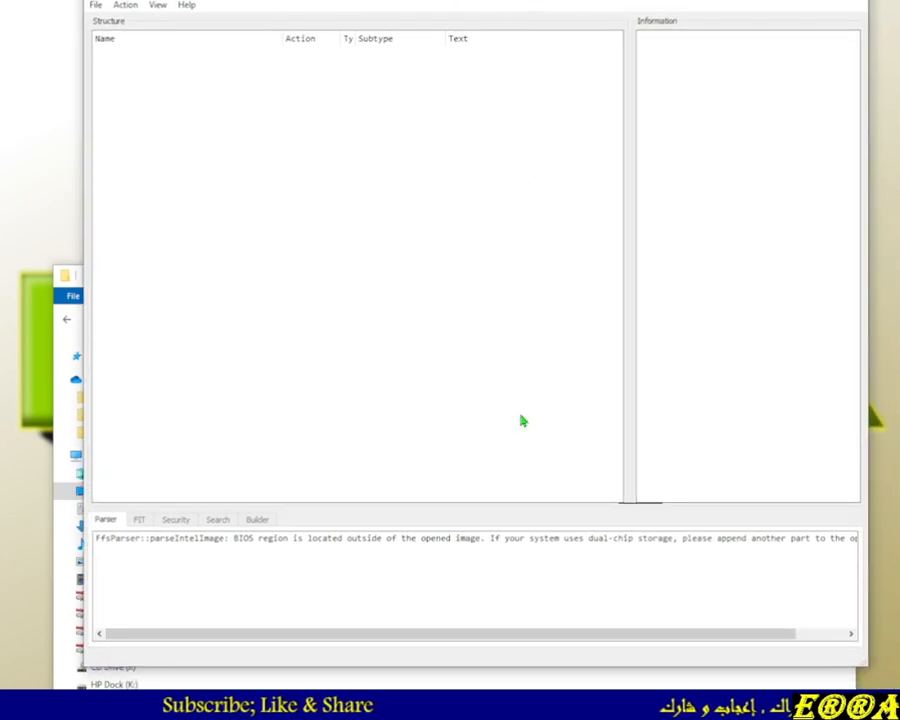
# Read through the parser message in UEFITool's log pane
pyautogui.click(484, 538)
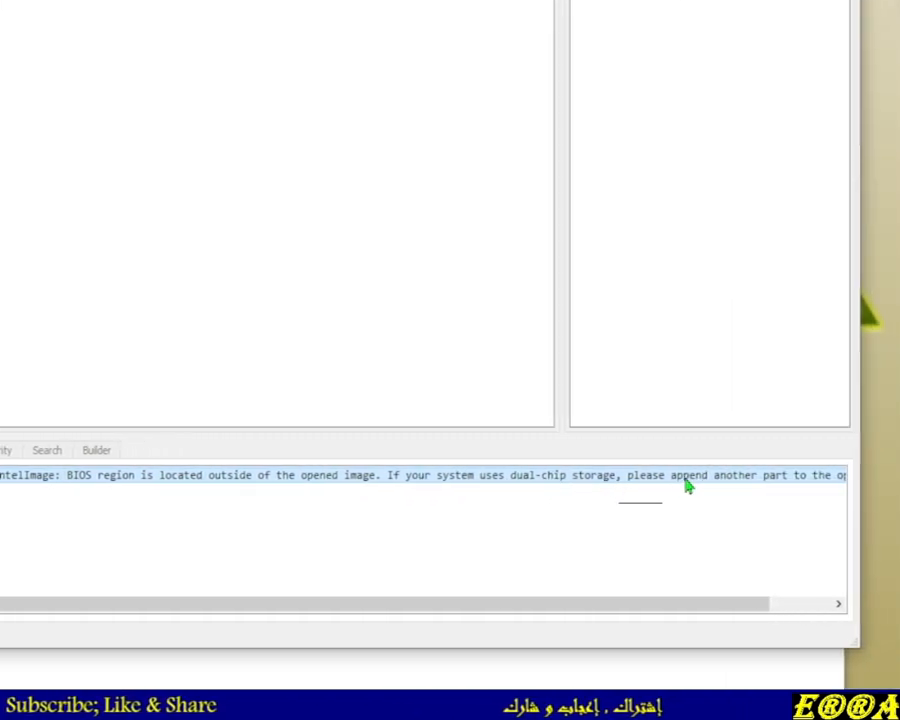
pyautogui.moveTo(684, 612); pyautogui.dragTo(765, 603)
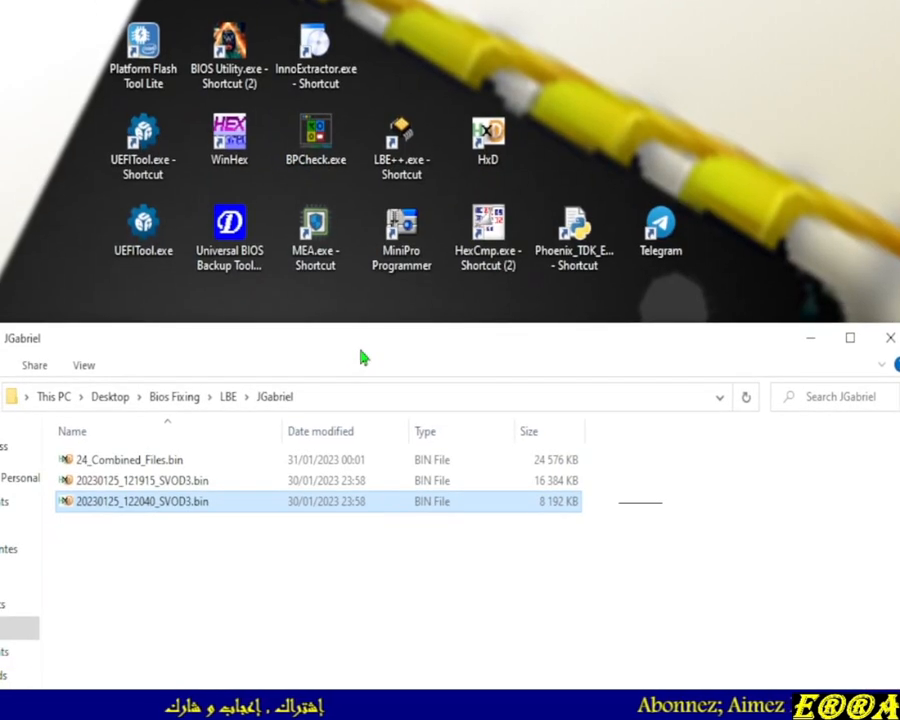
pyautogui.moveTo(362, 357); pyautogui.dragTo(352, 137)
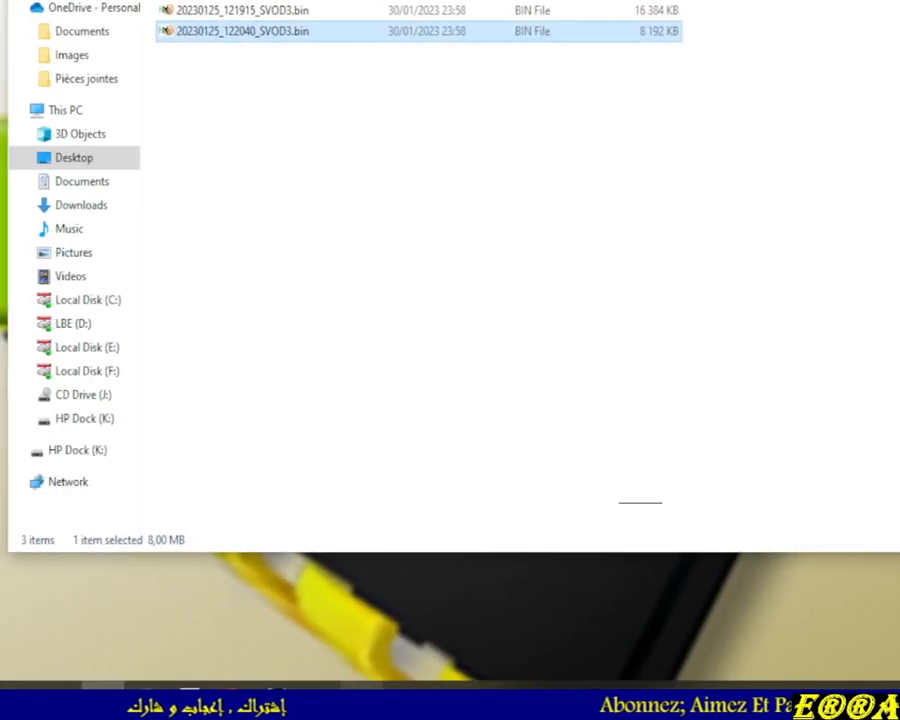
# Return to the Telegram chat and copy the customer's laptop service tag from their message
pyautogui.click(316, 689)
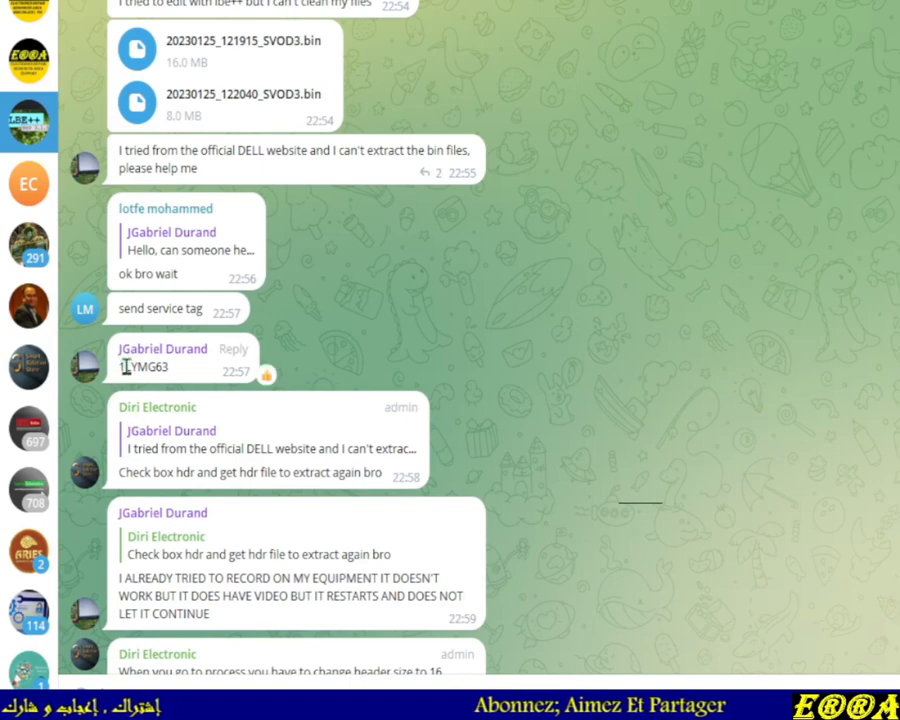
pyautogui.moveTo(121, 367); pyautogui.dragTo(171, 366)
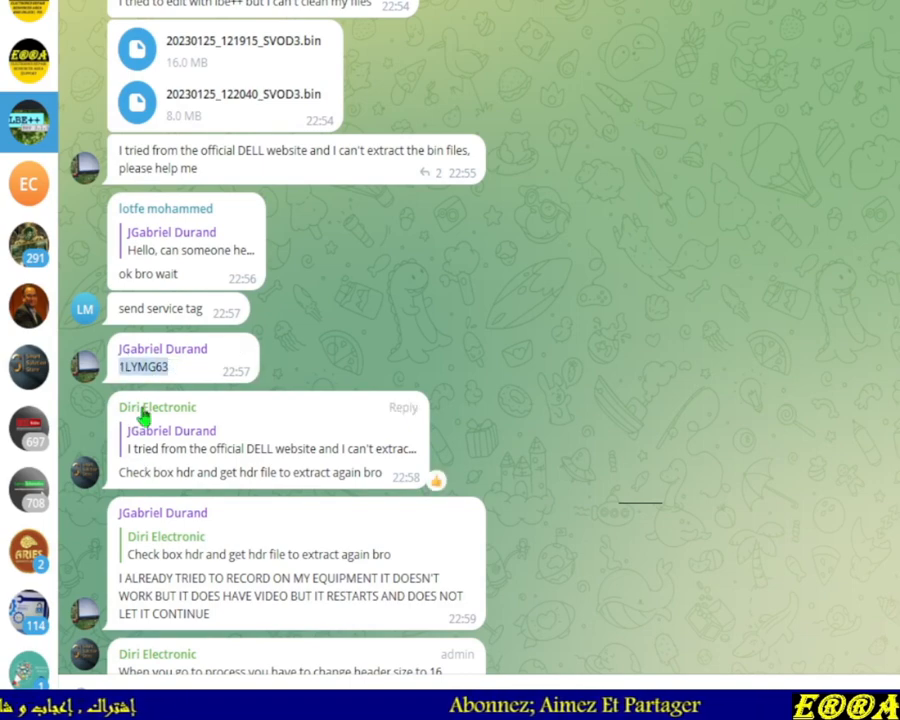
pyautogui.rightClick(140, 366)
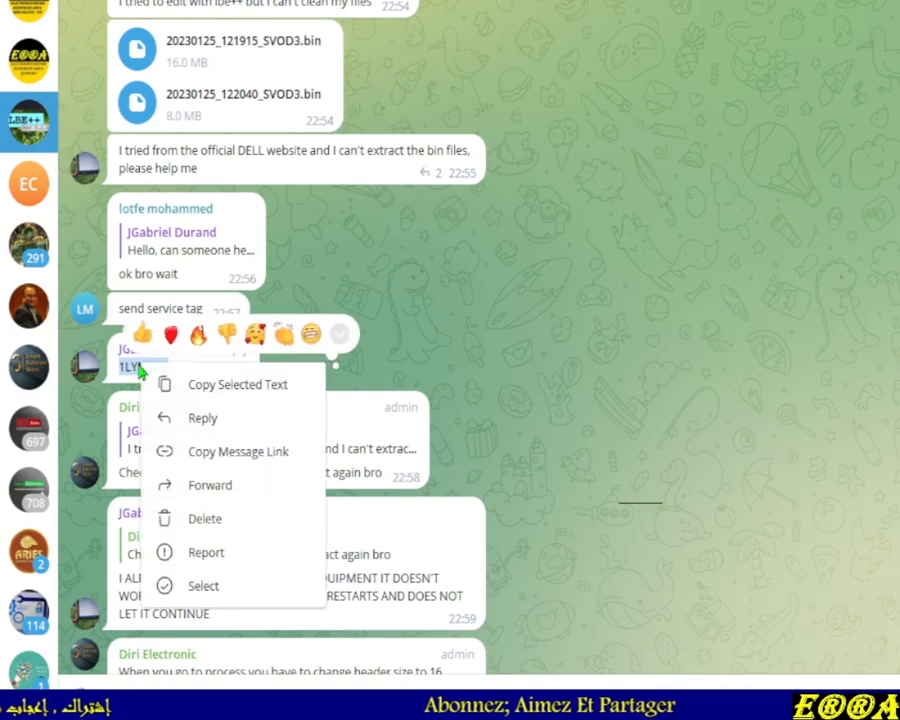
pyautogui.click(215, 390)
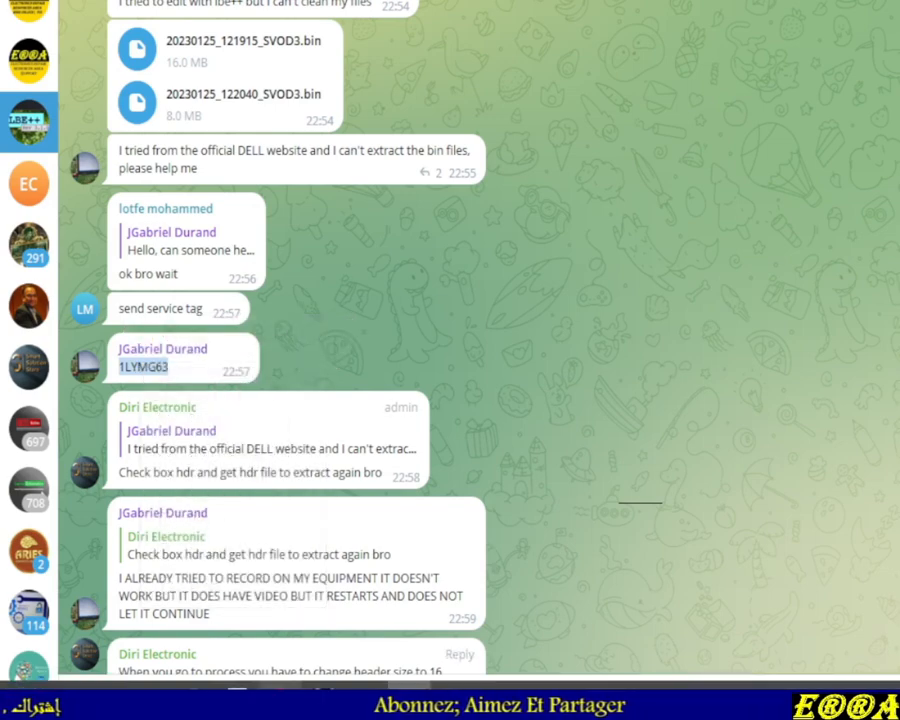
# Switch to the browser showing the LBE Clear CSME 16 dumped Files video
pyautogui.click(280, 696)
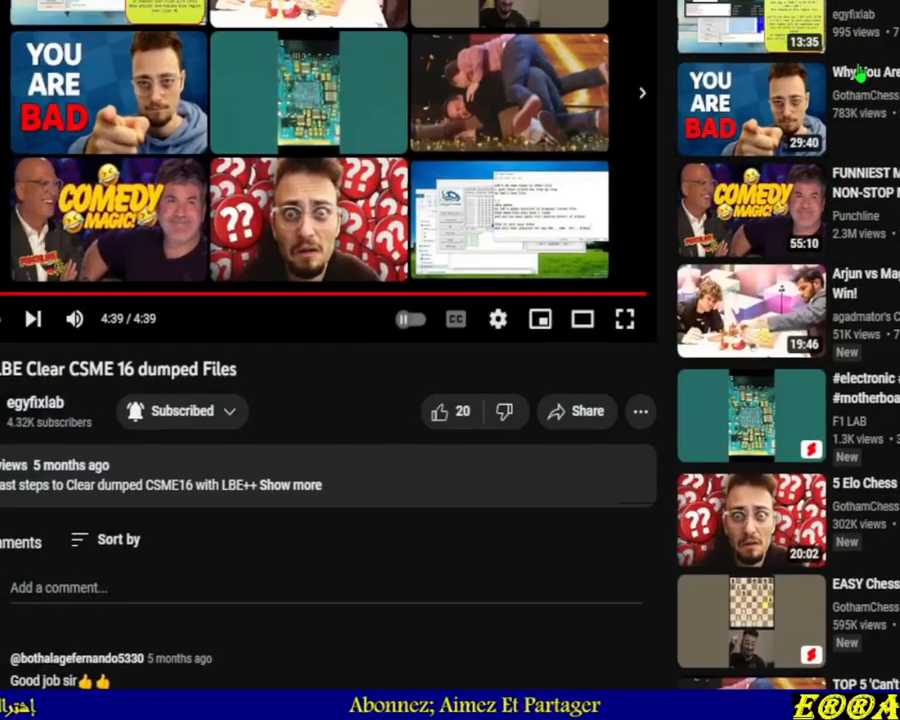
# Open a new browser tab and go to the Dell support site
pyautogui.hotkey('ctrl', 't')
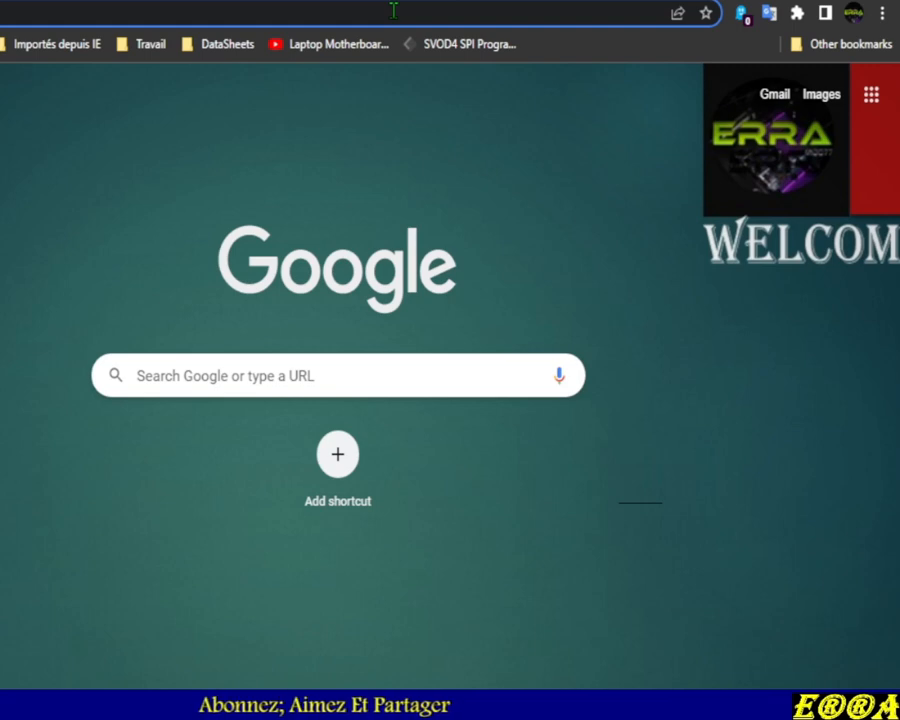
pyautogui.click(394, 10)
pyautogui.write('de')
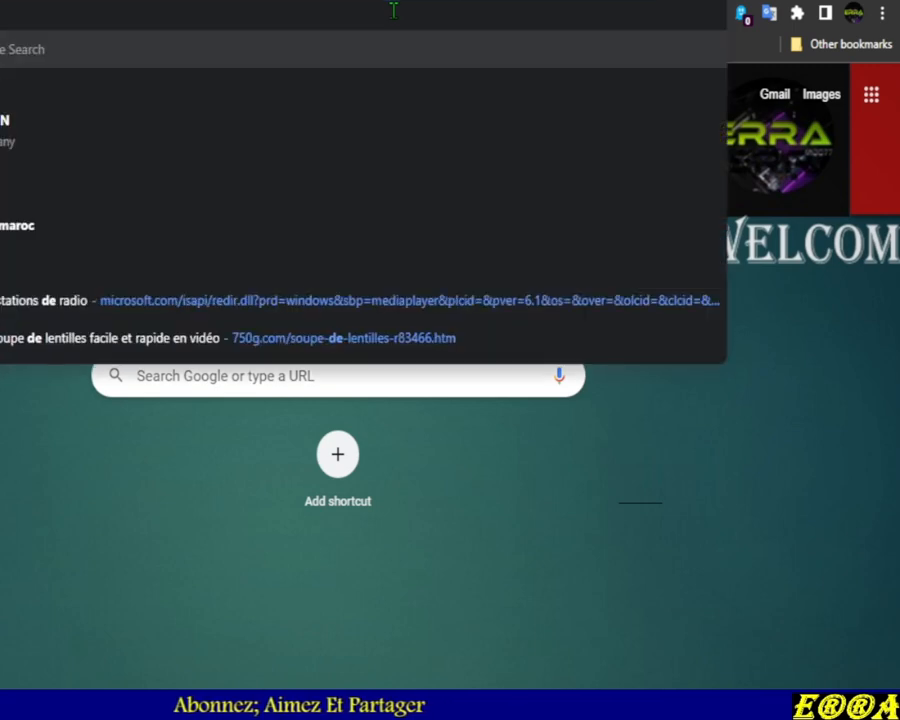
pyautogui.write('ll')
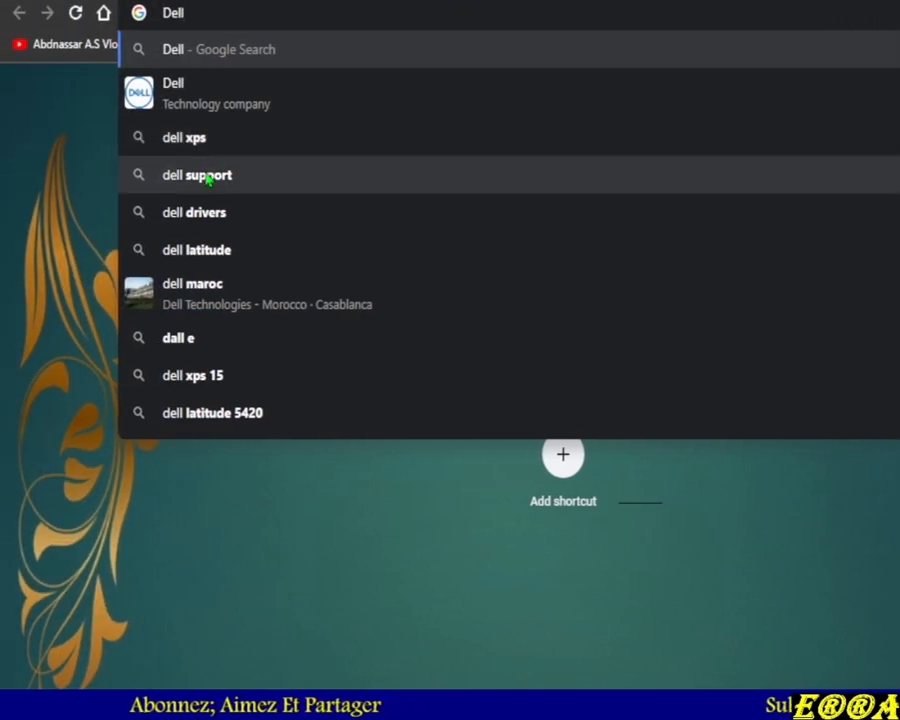
pyautogui.click(207, 176)
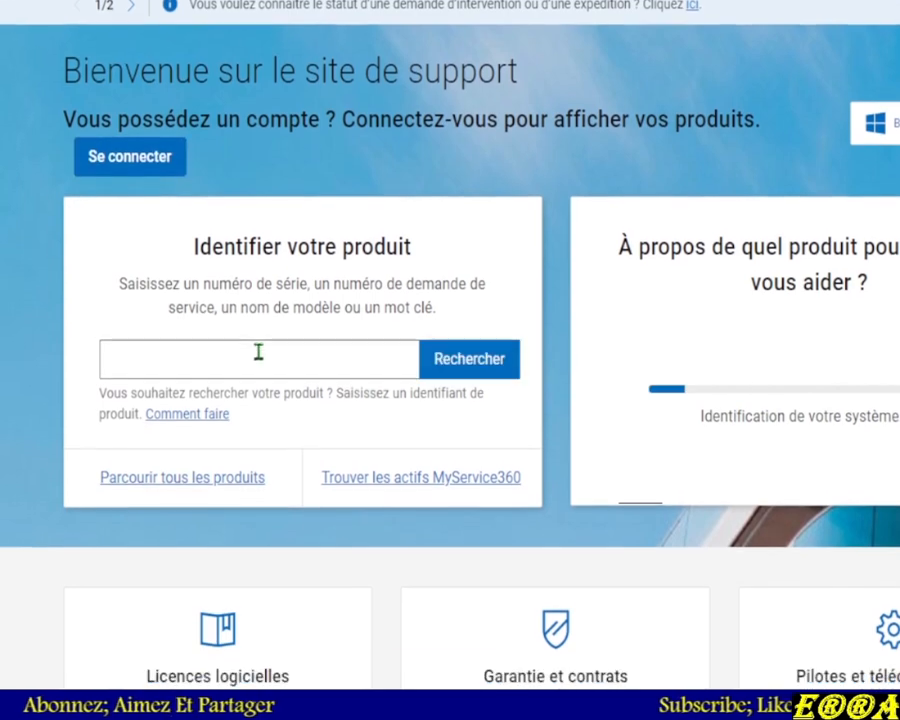
# Paste the customer's service tag into the product identification field and search for it
pyautogui.rightClick(258, 354)
pyautogui.click(301, 505)
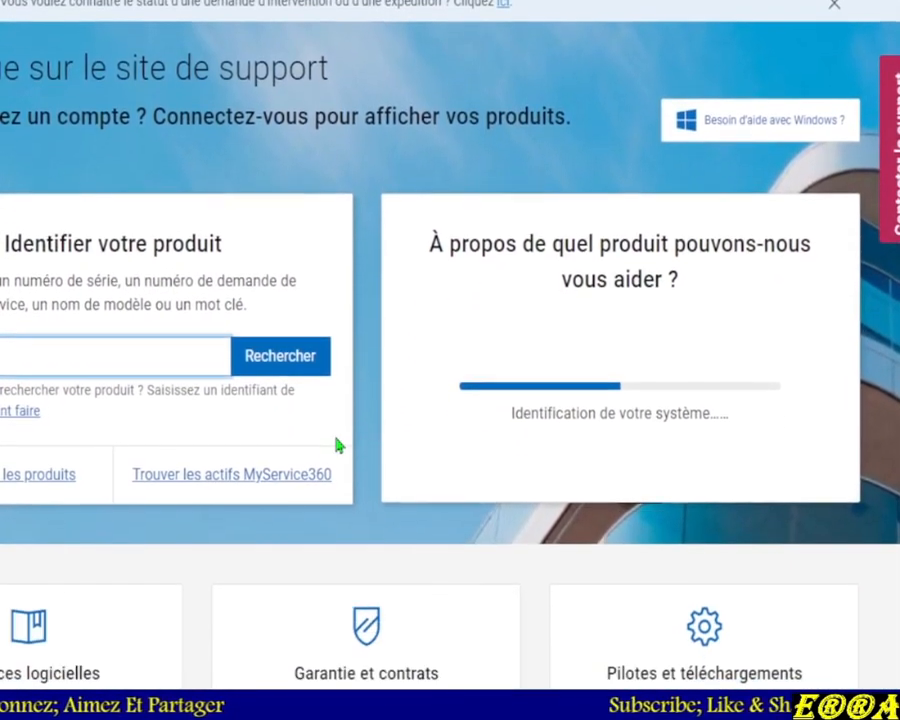
pyautogui.click(278, 362)
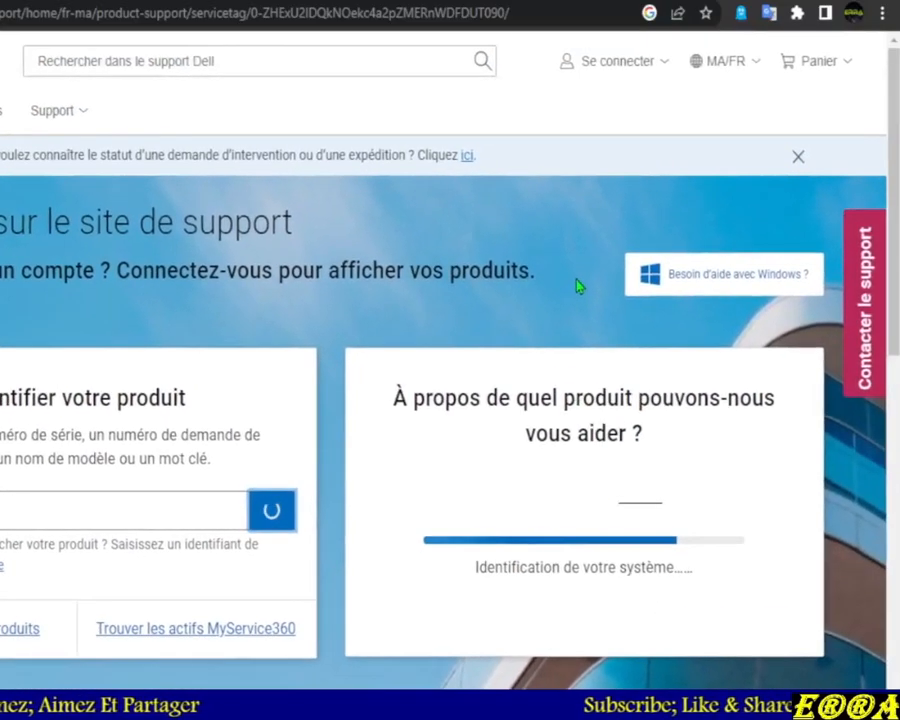
# Translate the product support page to English
pyautogui.scroll(-2, 597, 361)
pyautogui.rightClick(596, 354)
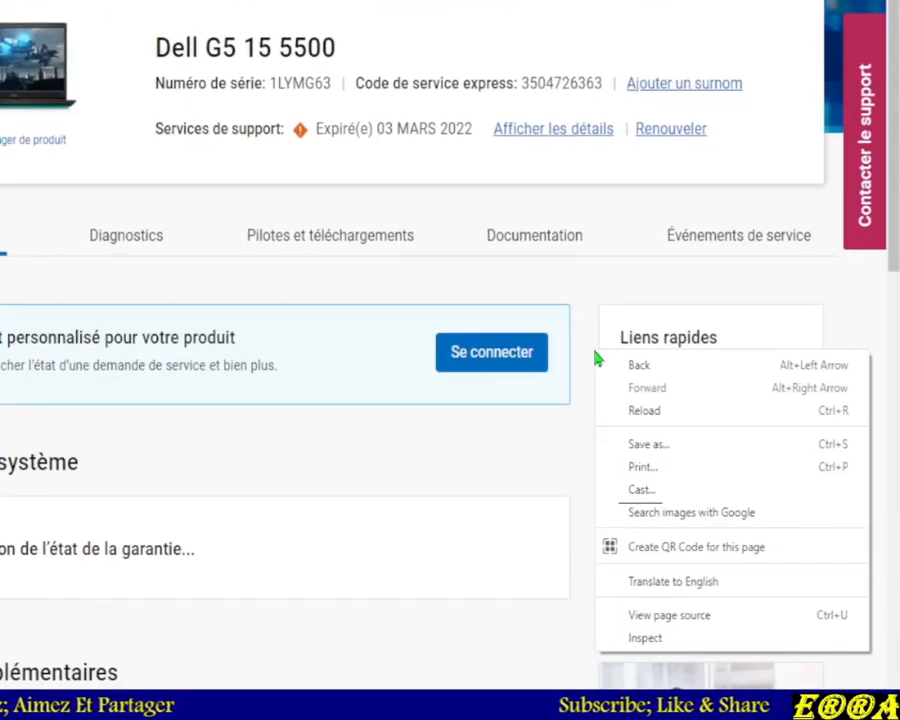
pyautogui.click(645, 581)
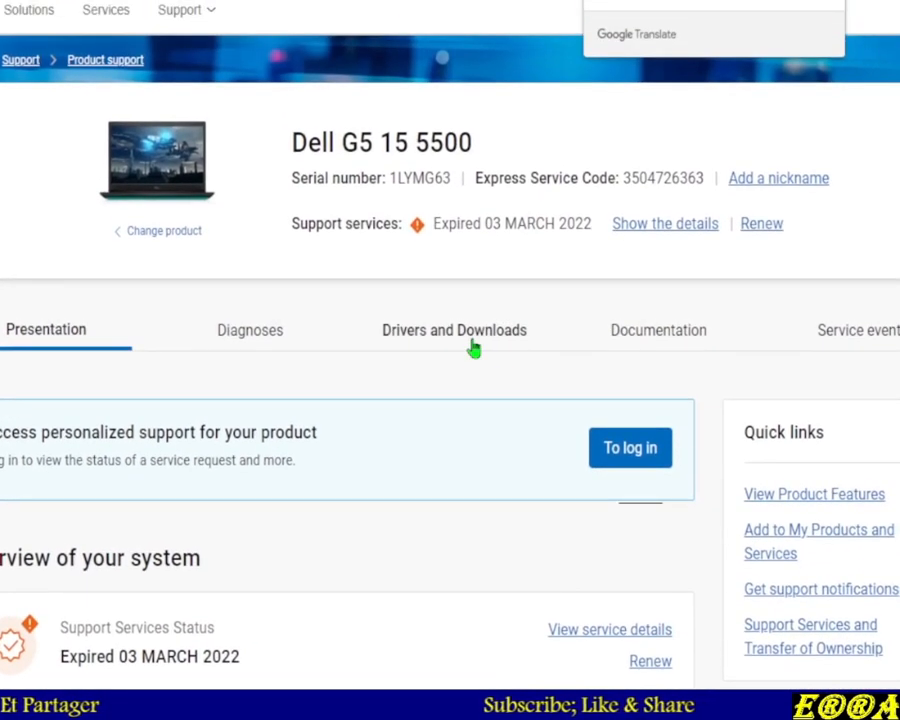
# Open Drivers and Downloads for the Dell G5 15 5500 and filter the download type to System BIOS
pyautogui.click(453, 343)
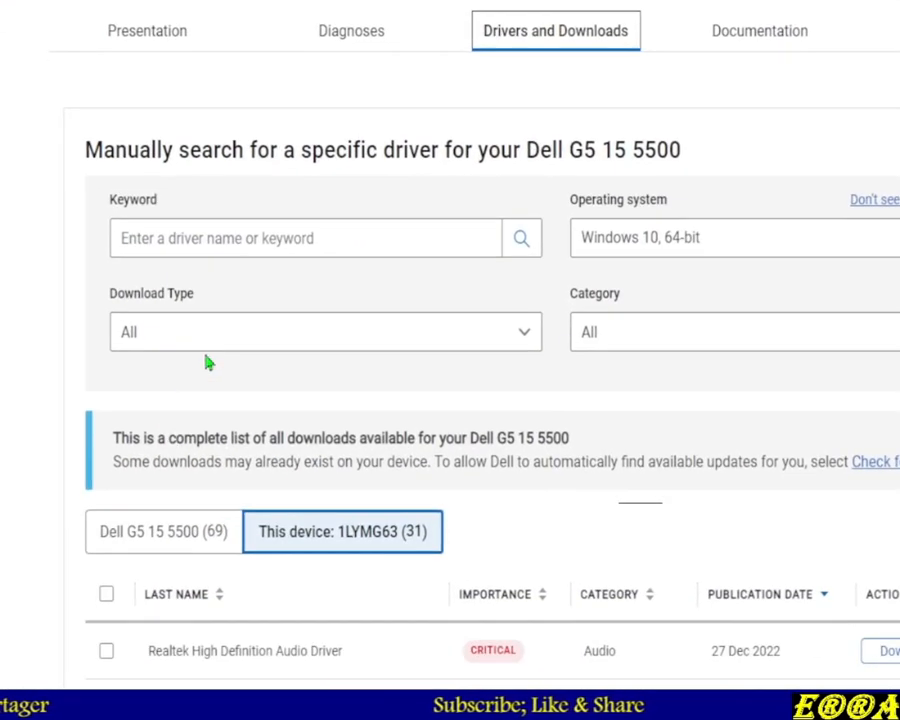
pyautogui.click(210, 328)
pyautogui.click(208, 412)
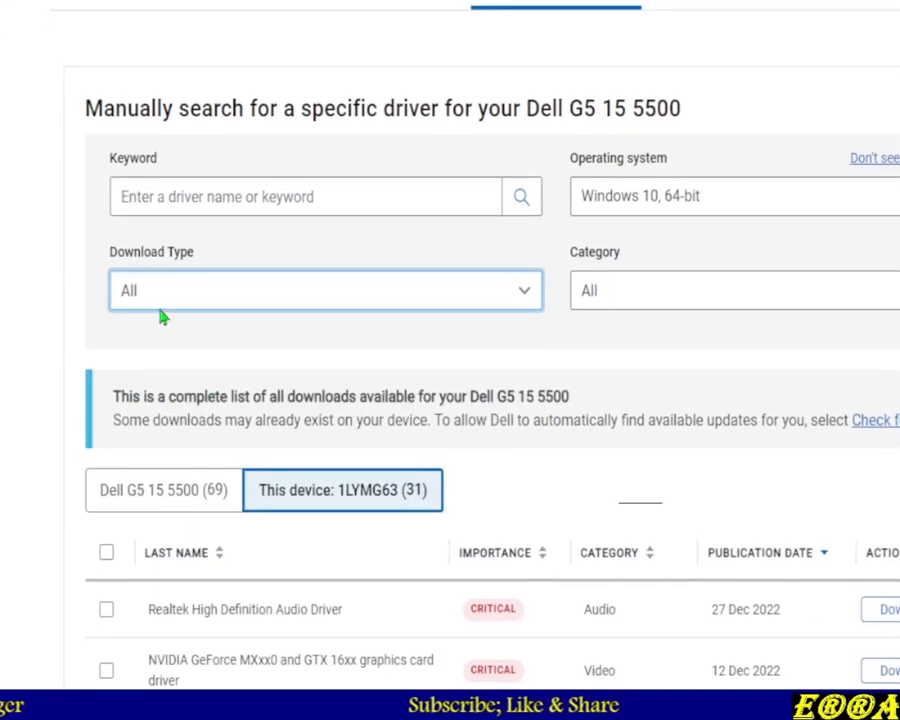
pyautogui.click(168, 297)
pyautogui.click(126, 380)
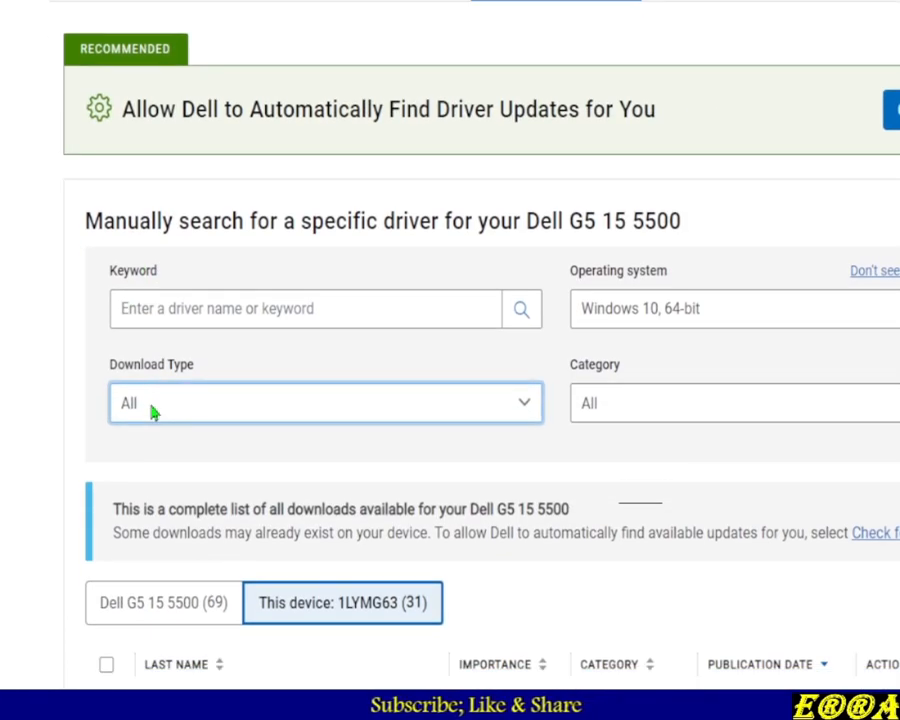
pyautogui.click(153, 413)
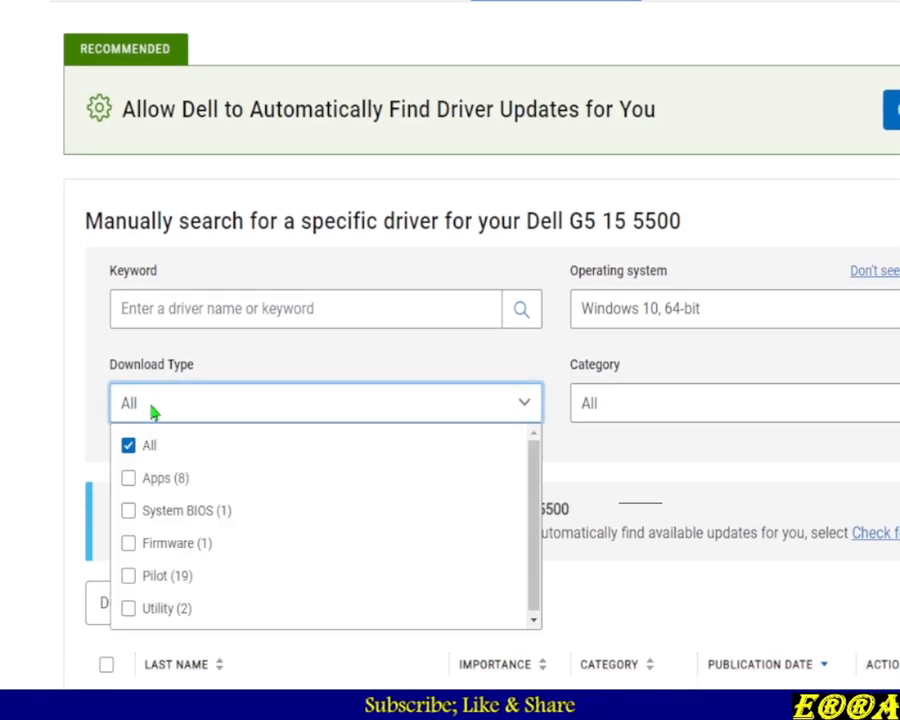
pyautogui.click(130, 511)
pyautogui.click(582, 484)
pyautogui.scroll(-4, 582, 484)
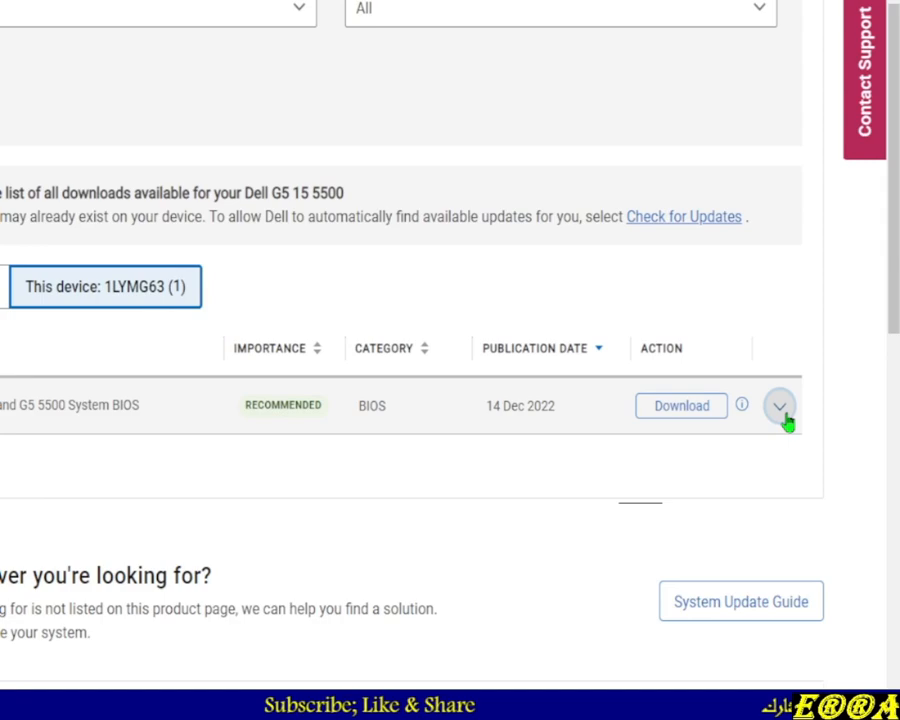
# Expand the Dell G3 3500 and G5 5500 System BIOS entry and review its earlier versions list
pyautogui.click(780, 407)
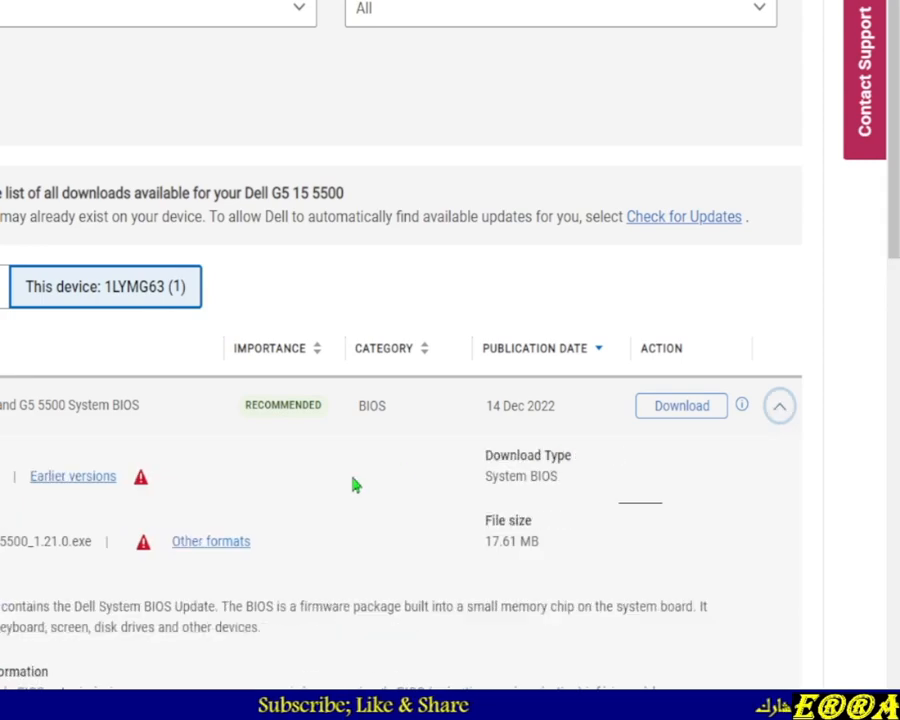
pyautogui.scroll(-3, 353, 484)
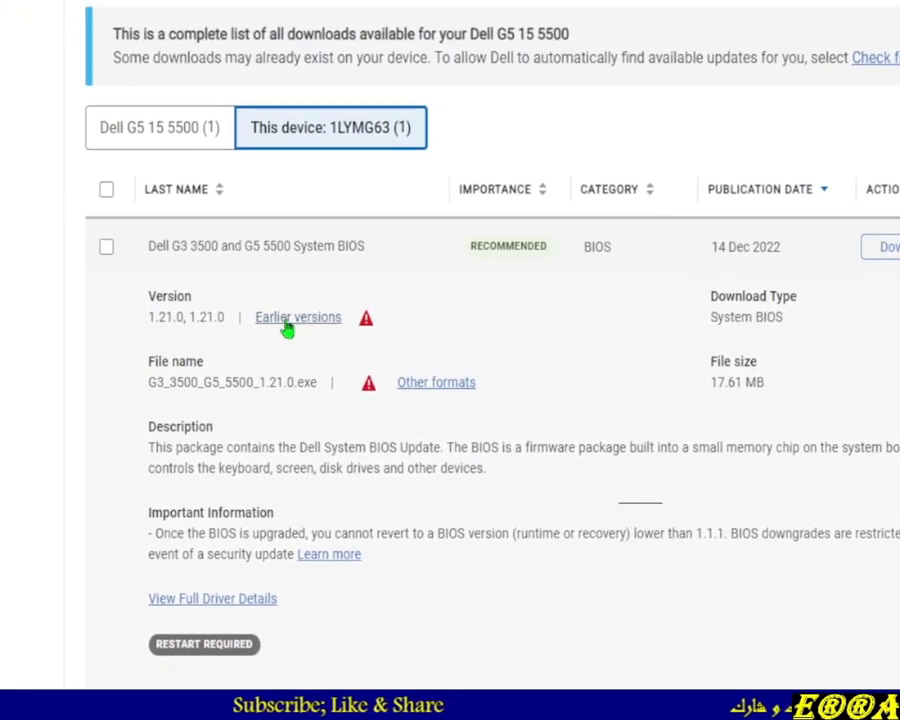
pyautogui.click(286, 323)
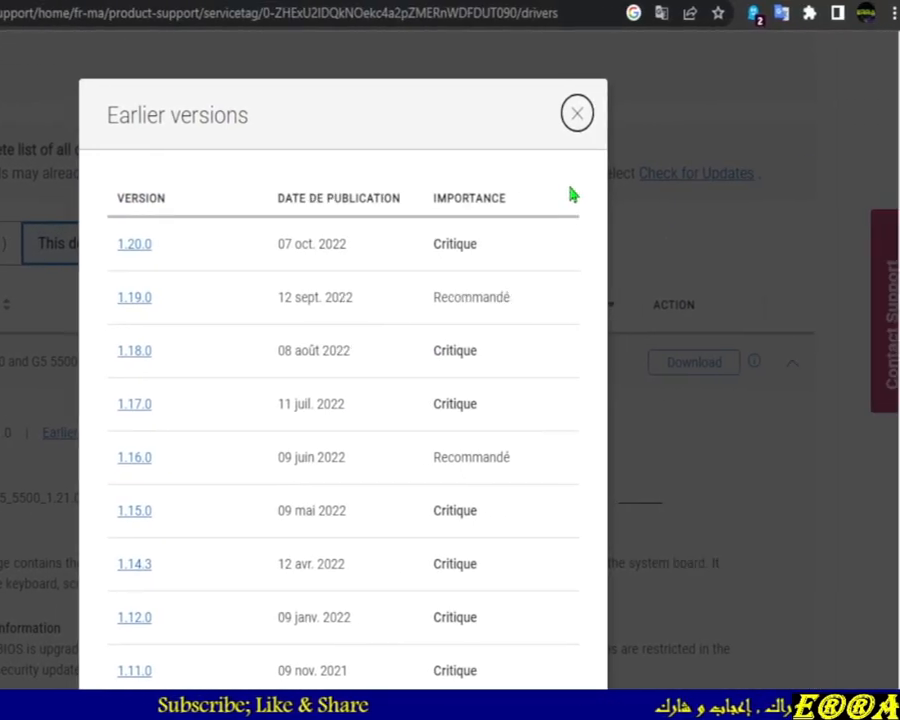
pyautogui.click(612, 113)
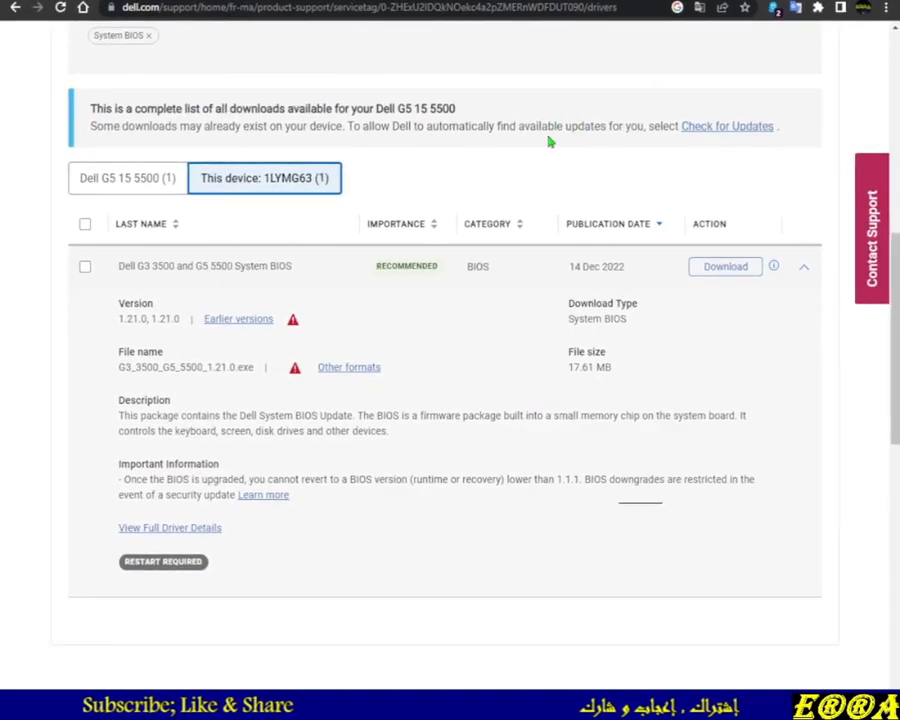
pyautogui.click(804, 267)
pyautogui.click(725, 267)
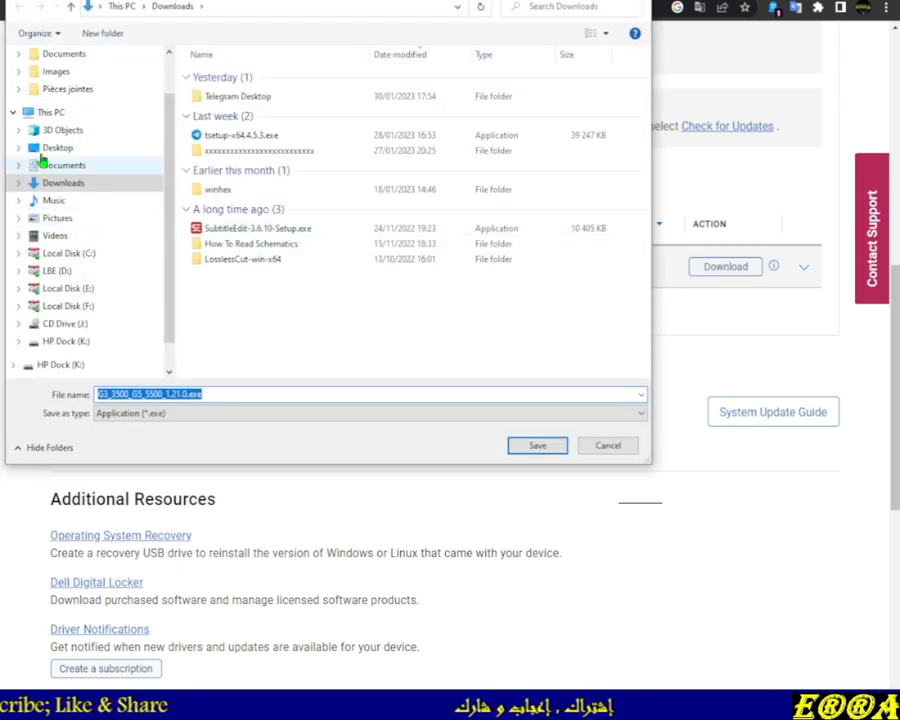
pyautogui.click(54, 150)
pyautogui.scroll(-5, 246, 290)
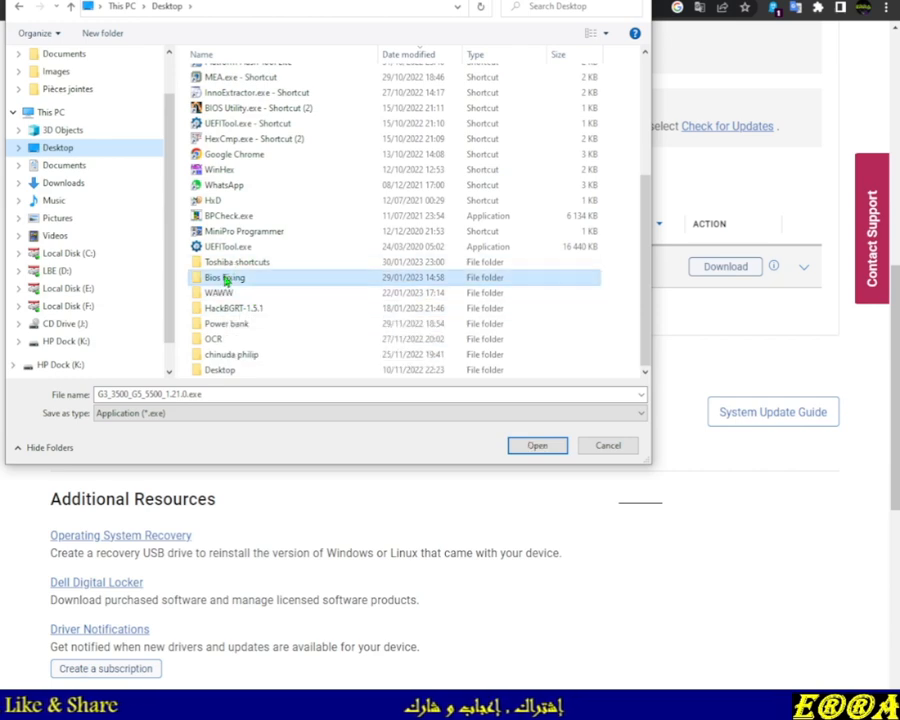
pyautogui.doubleClick(226, 277)
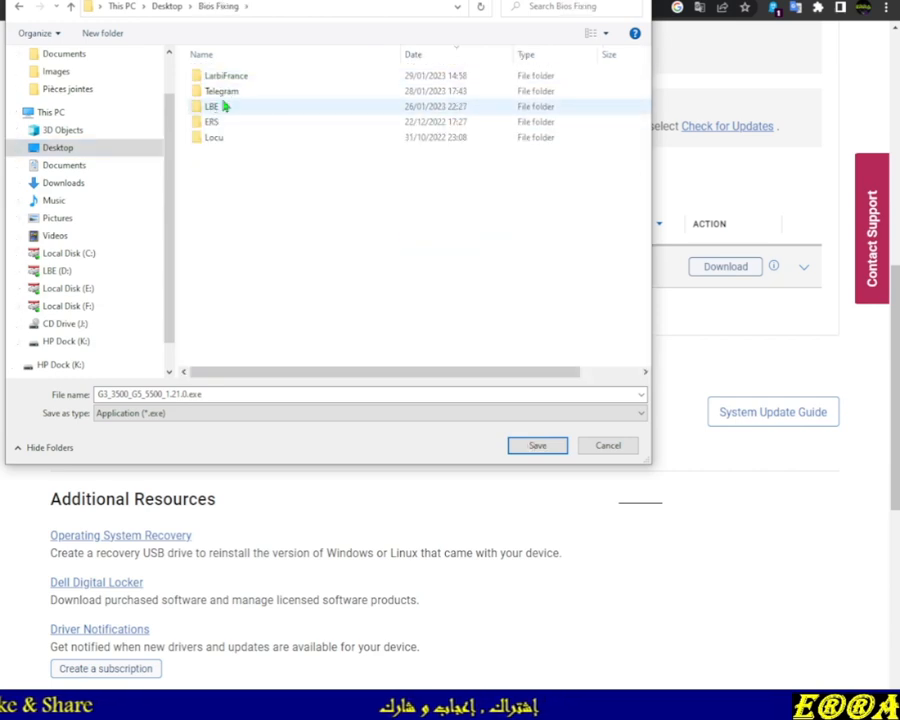
pyautogui.click(413, 57)
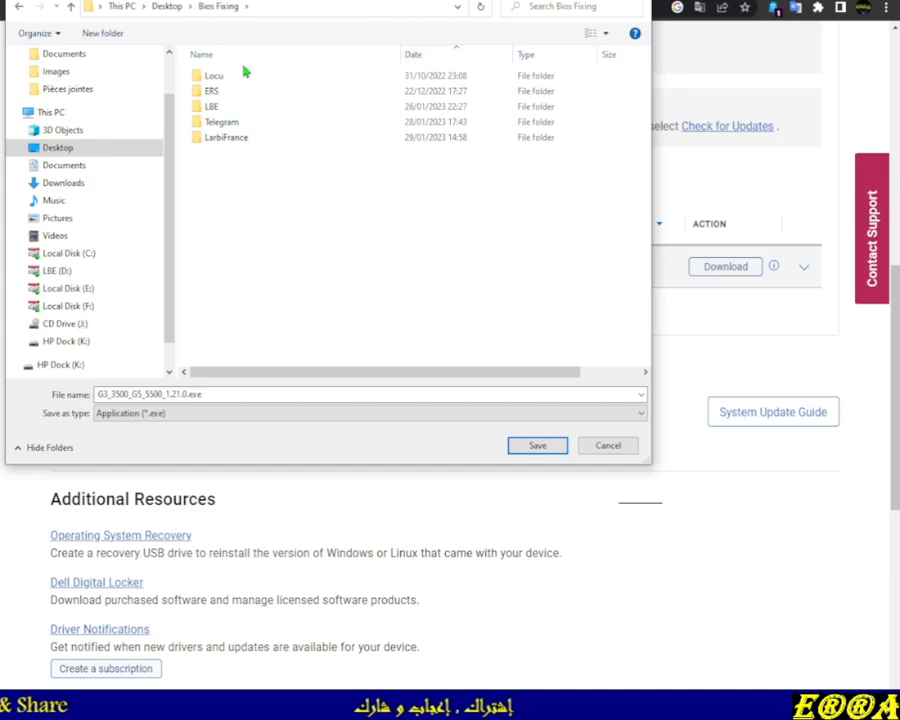
pyautogui.click(209, 108)
pyautogui.doubleClick(209, 108)
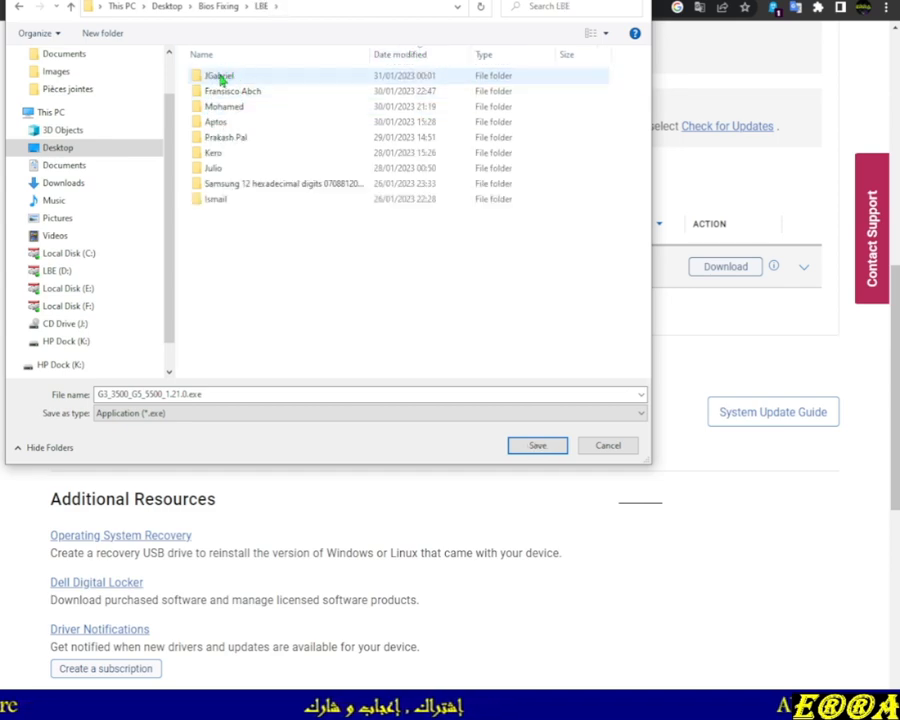
pyautogui.doubleClick(221, 76)
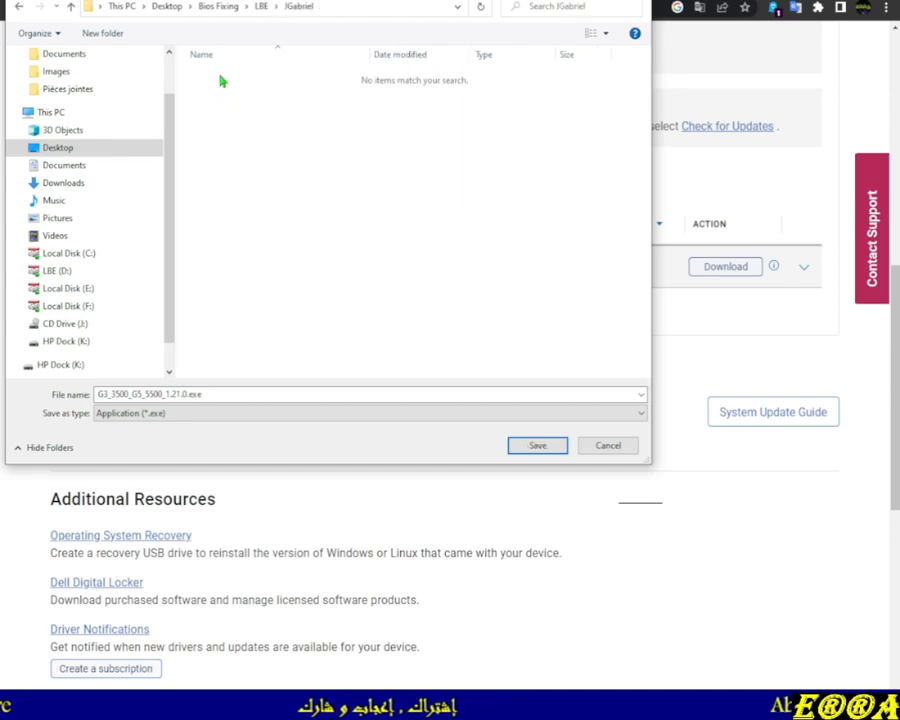
# Create a new folder named EXE there and save G3_3500_G5_5500_1.21.0.exe into it
pyautogui.click(102, 33)
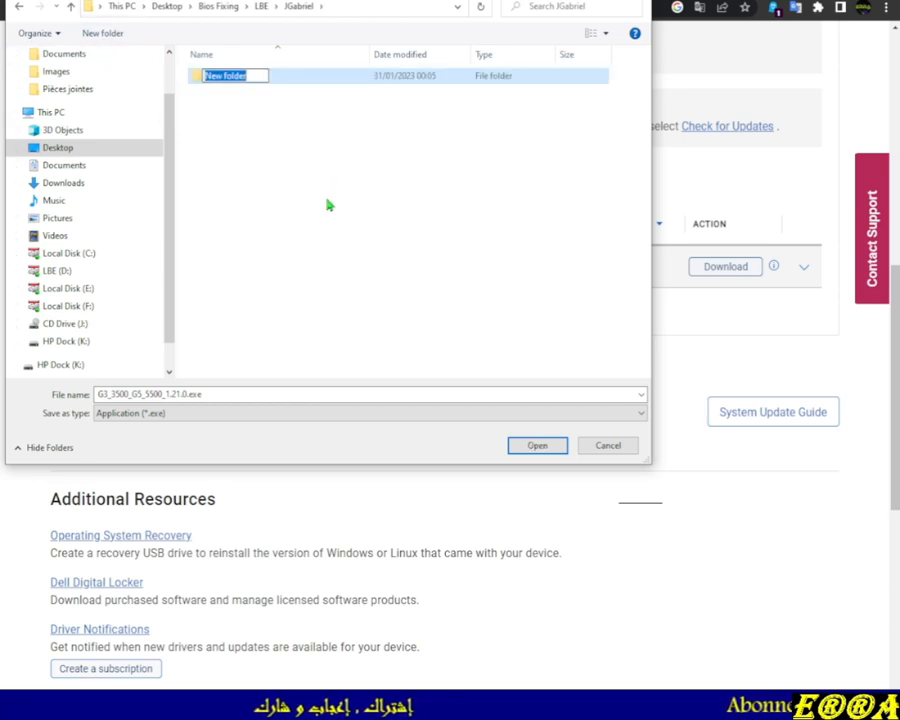
pyautogui.write('EXE')
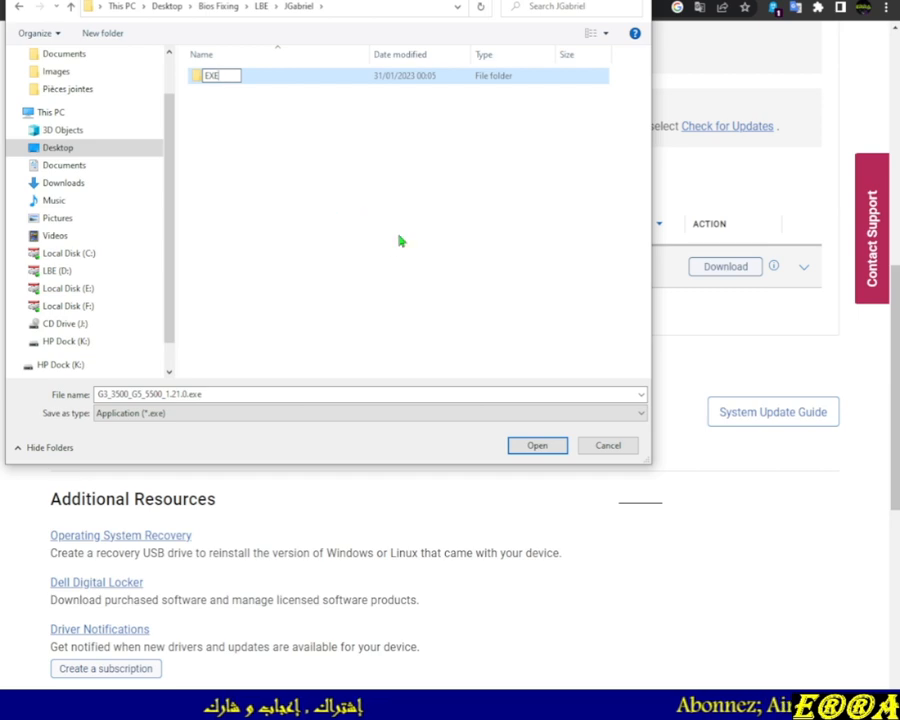
pyautogui.click(537, 445)
pyautogui.click(537, 445)
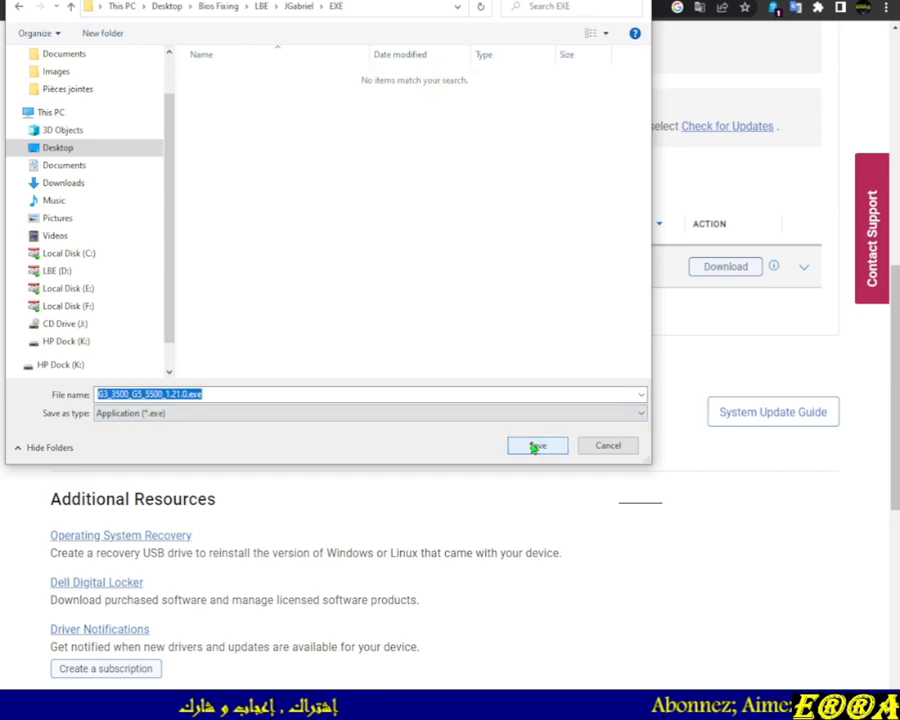
pyautogui.click(537, 445)
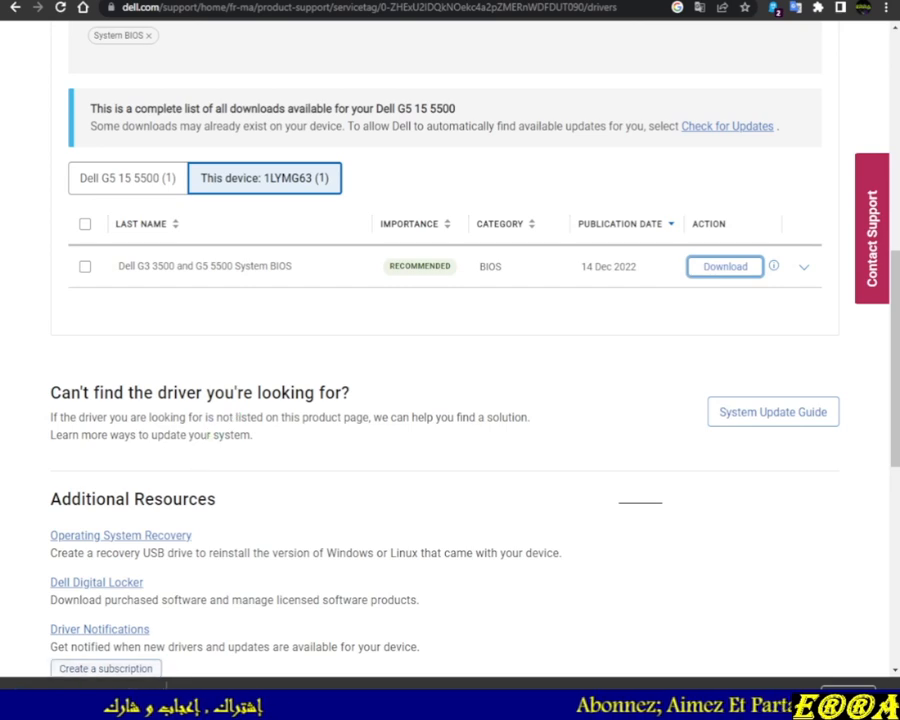
# Open the EXE folder in File Explorer and select the downloaded BIOS executable
pyautogui.hotkey('alt', 'Tab')
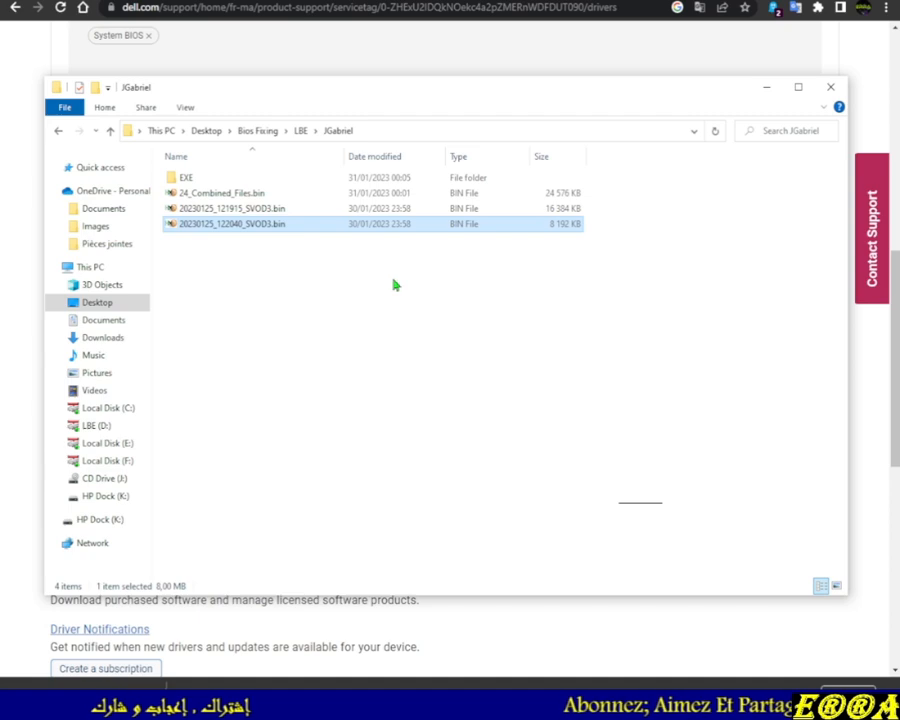
pyautogui.doubleClick(188, 179)
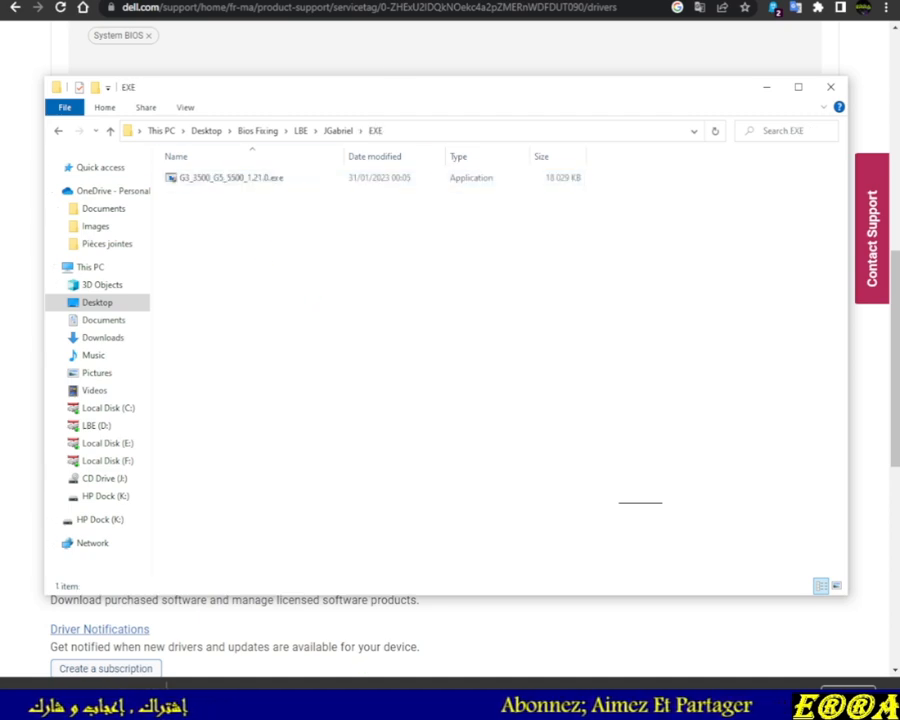
pyautogui.hotkey('alt', 'Tab')
pyautogui.moveTo(494, 3); pyautogui.dragTo(467, 3)
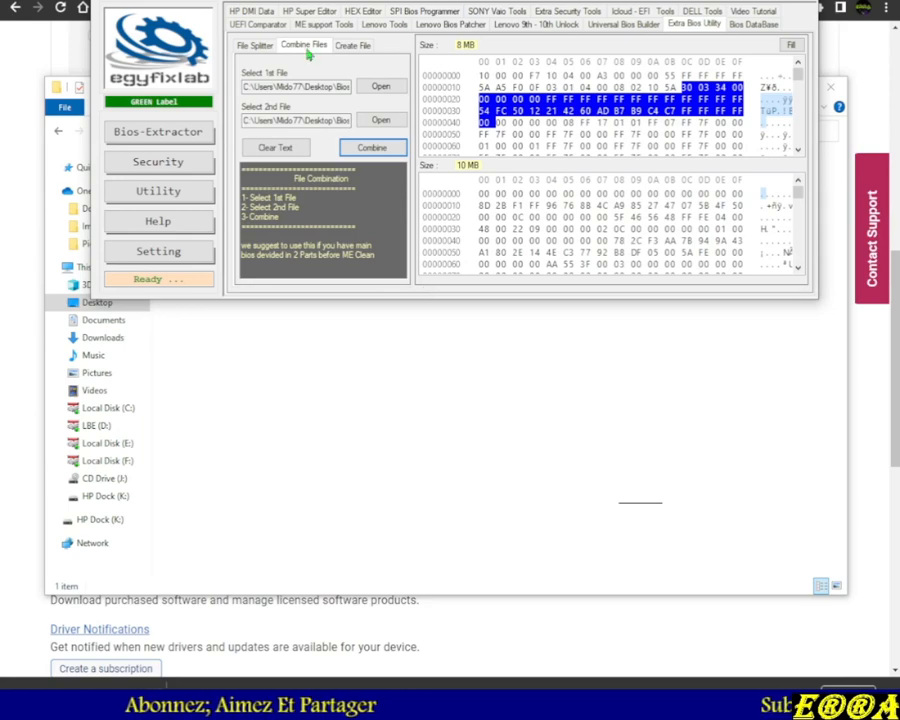
pyautogui.click(370, 497)
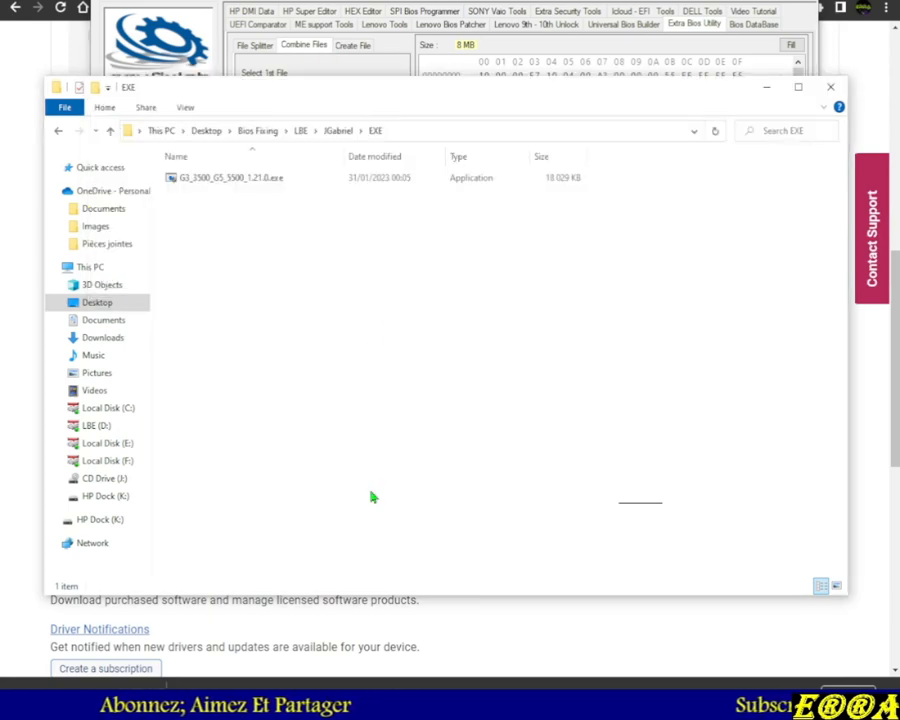
pyautogui.click(205, 182)
pyautogui.hotkey('alt', 'Tab')
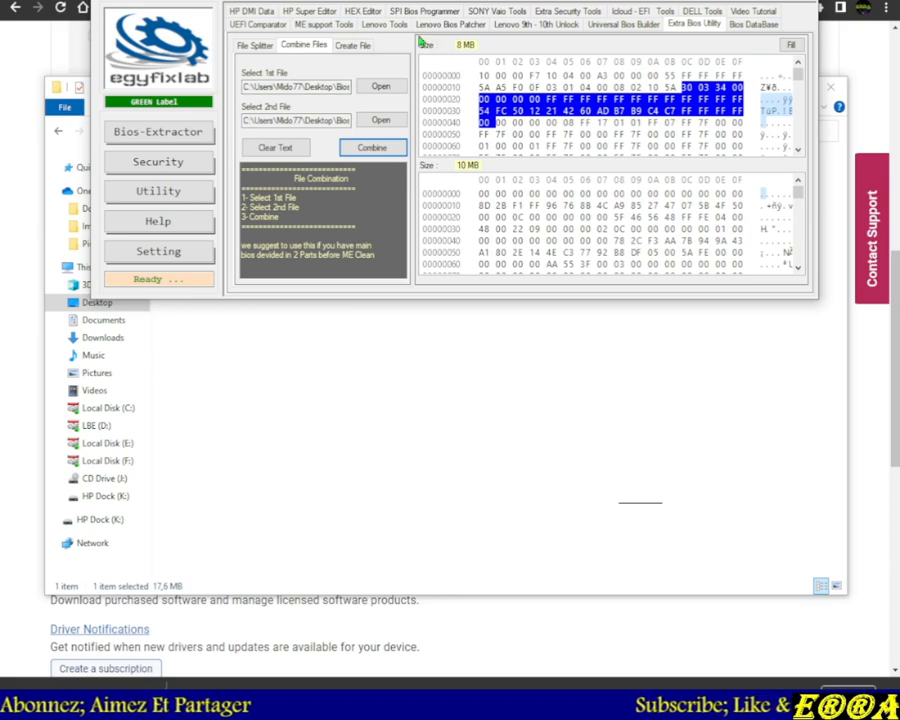
# Open the Dell repair-bin tool and load G3_3500_G5_5500_1.21.0.exe from the EXE folder as the Dell file
pyautogui.click(691, 14)
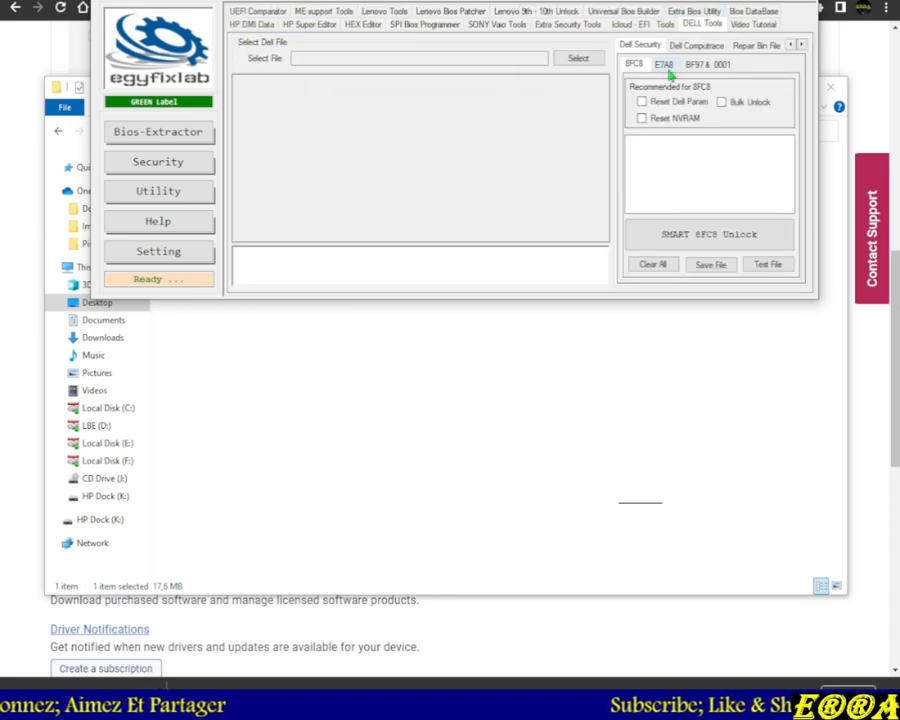
pyautogui.click(752, 46)
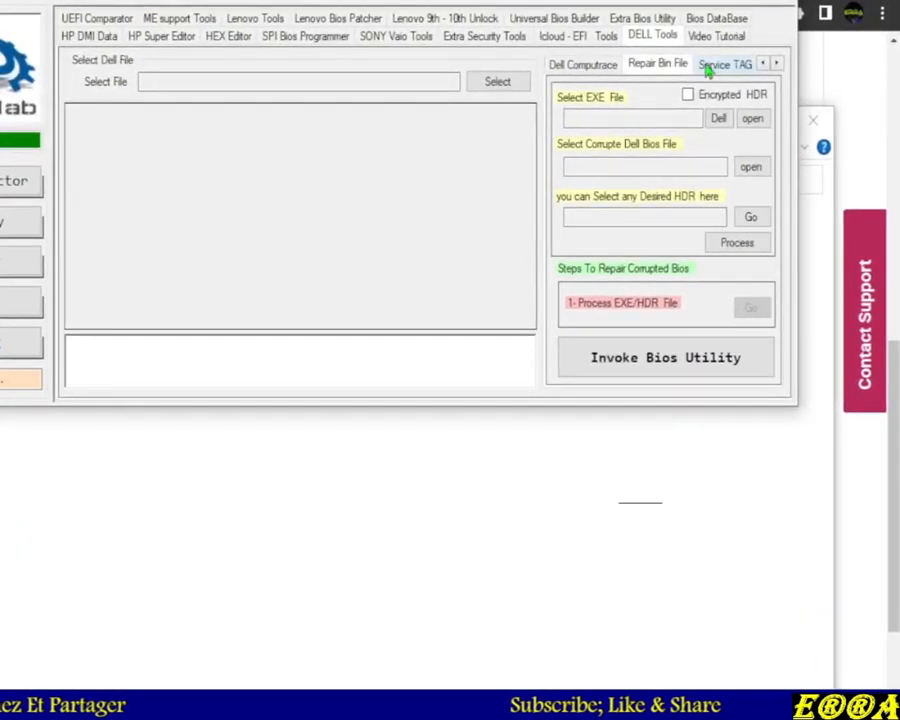
pyautogui.click(490, 84)
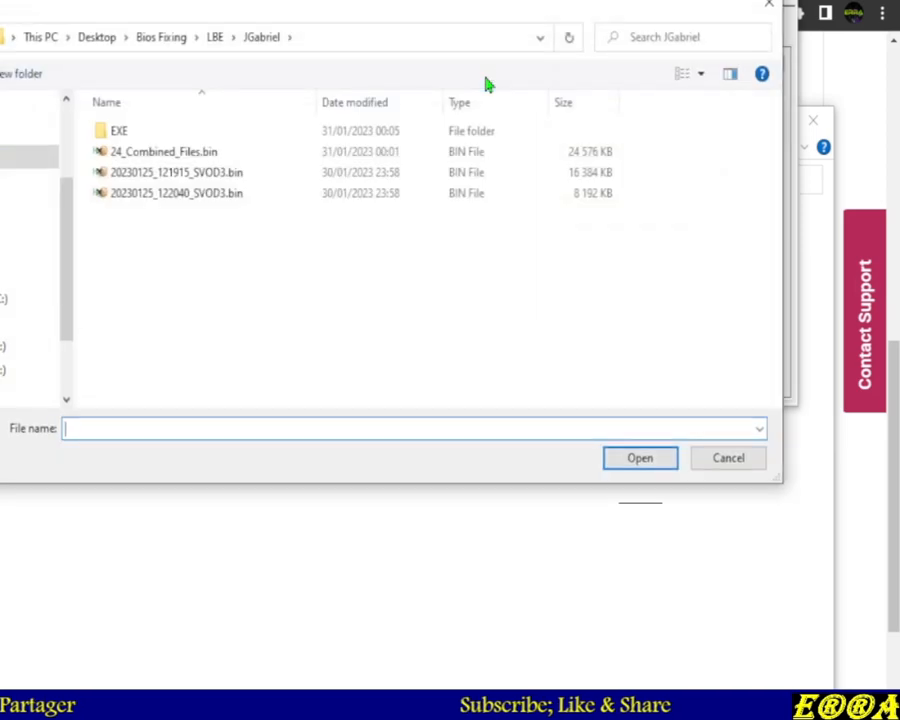
pyautogui.click(124, 132)
pyautogui.doubleClick(297, 137)
pyautogui.doubleClick(344, 136)
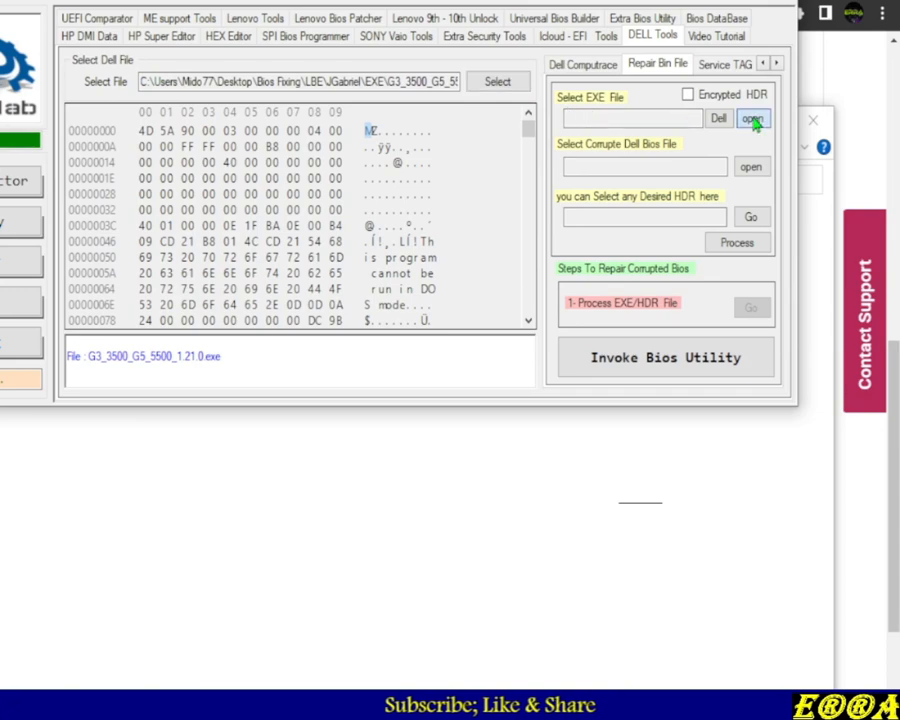
# Set the BIOS executable as the EXE file and 24_Combined_Files.bin from JGabriel as the corrupt Dell BIOS file
pyautogui.click(755, 120)
pyautogui.doubleClick(320, 143)
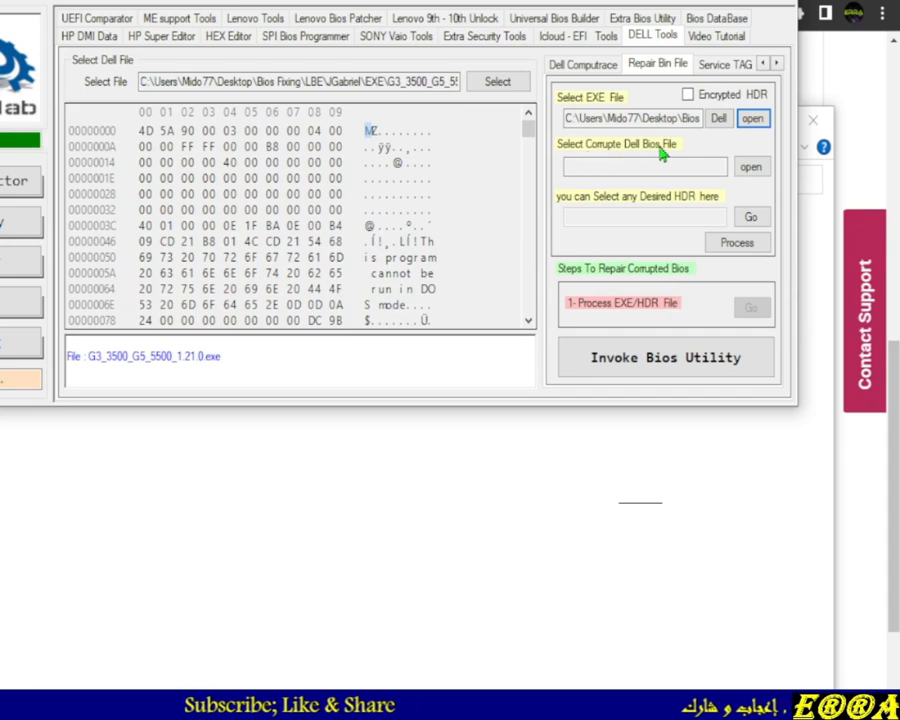
pyautogui.click(751, 167)
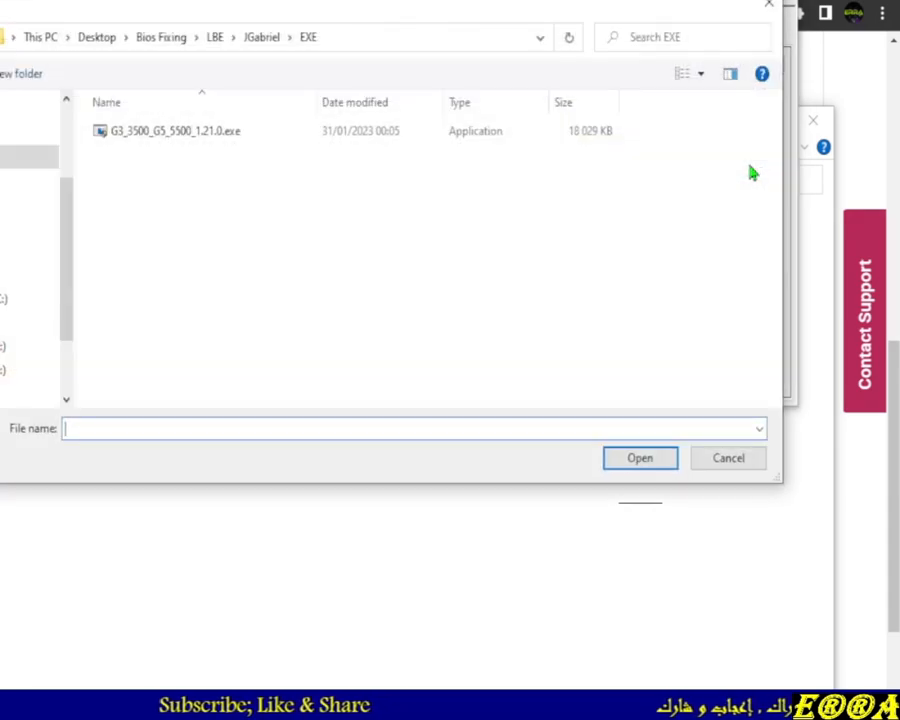
pyautogui.click(201, 37)
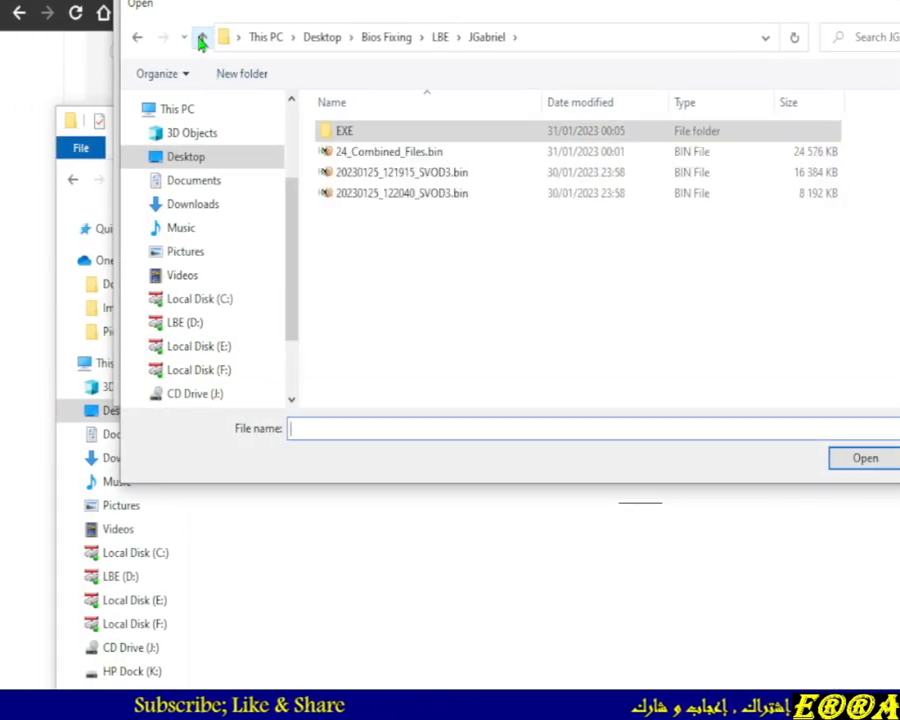
pyautogui.doubleClick(363, 153)
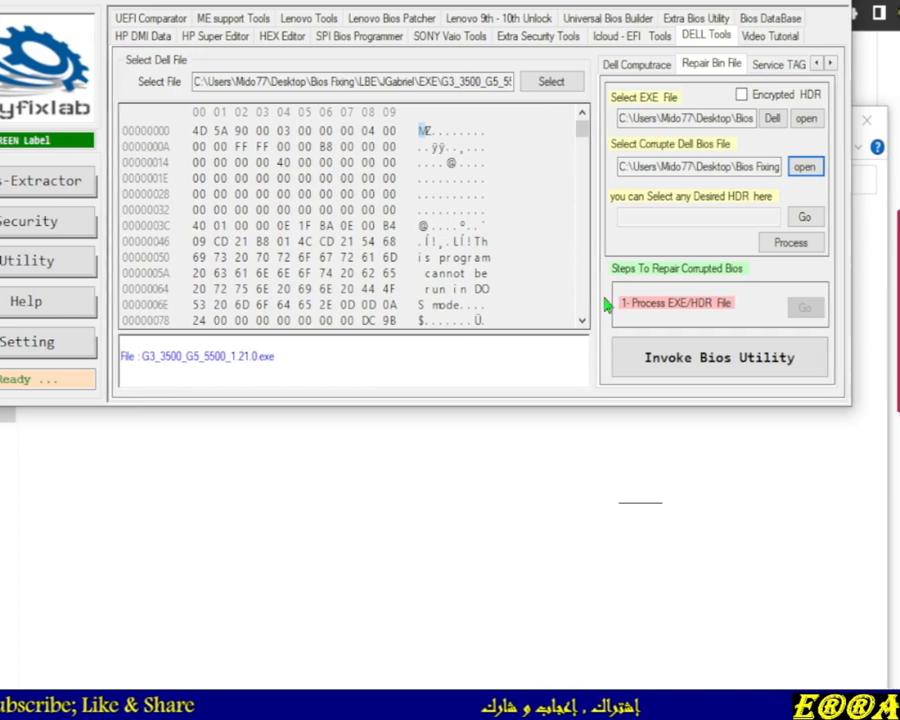
# Process the EXE to extract its header and open the resulting G3_3500_G5_5500_1.21.0_HDR.bin
pyautogui.click(741, 246)
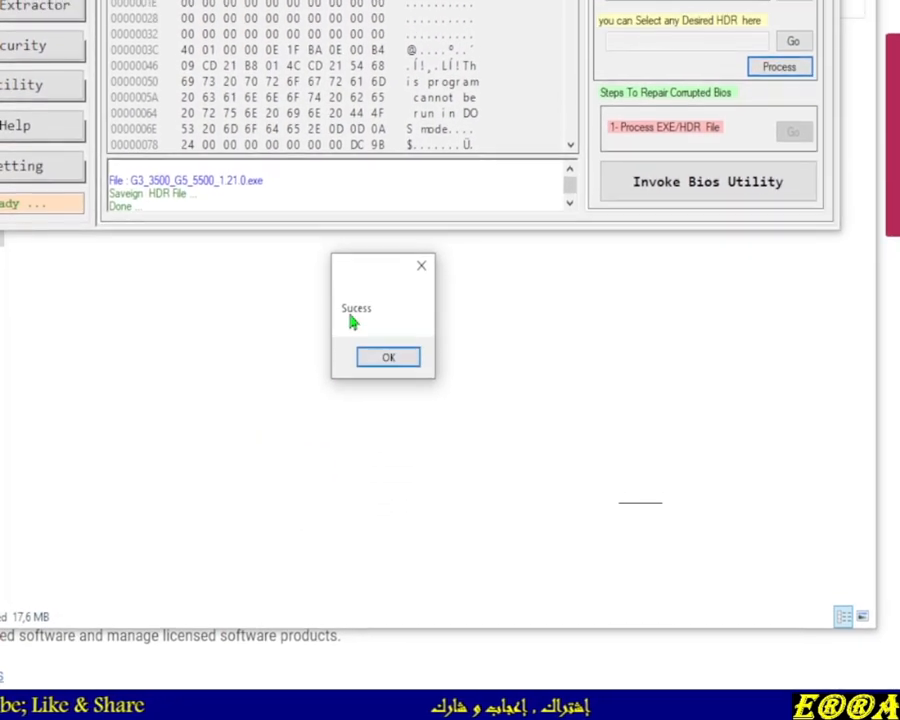
pyautogui.click(388, 345)
pyautogui.click(311, 352)
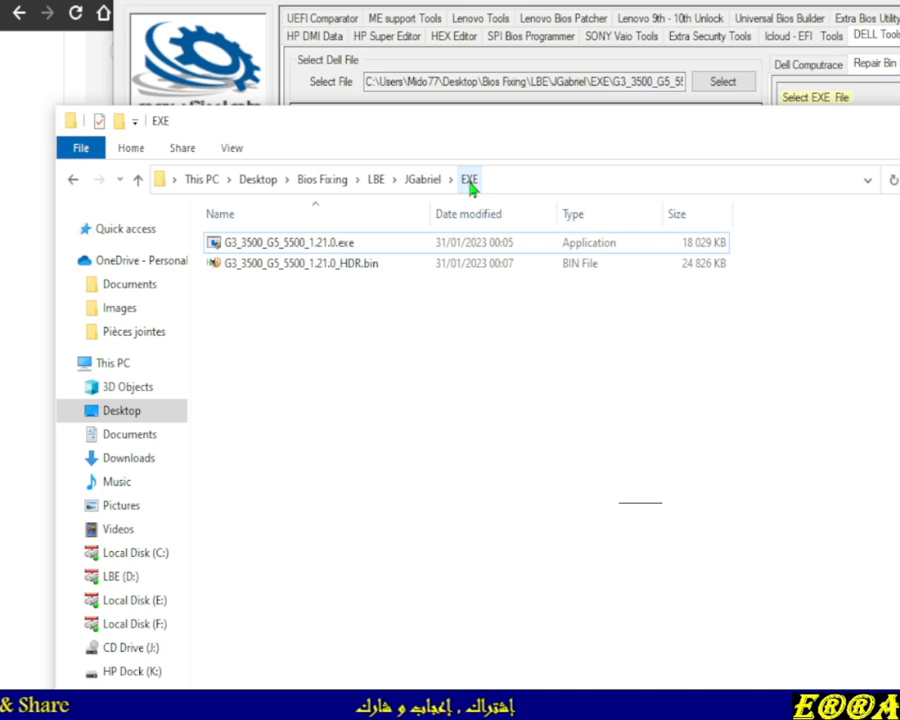
pyautogui.click(275, 268)
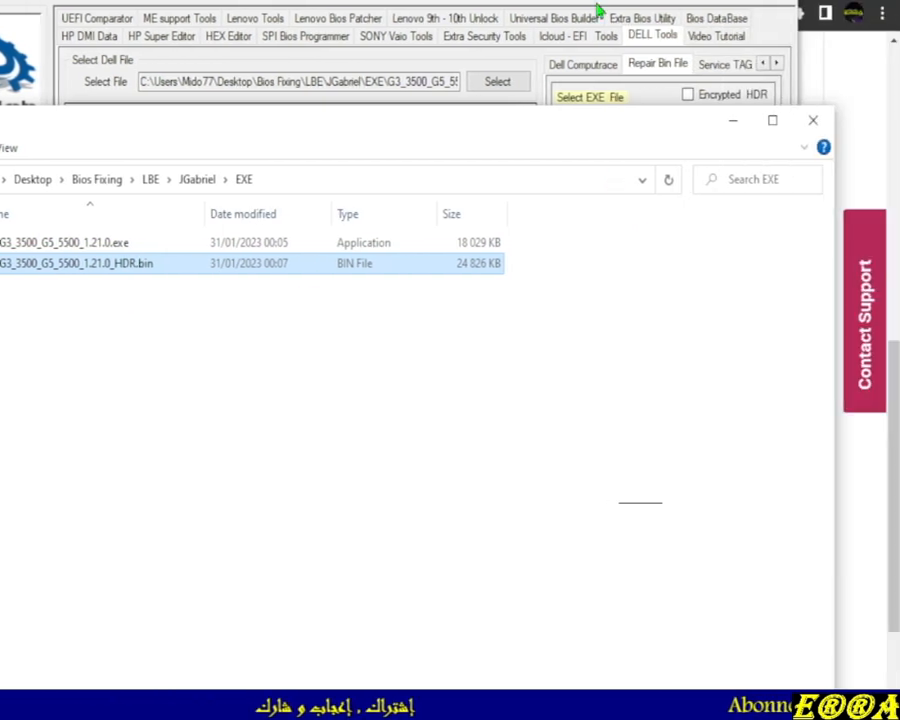
pyautogui.press('Return')
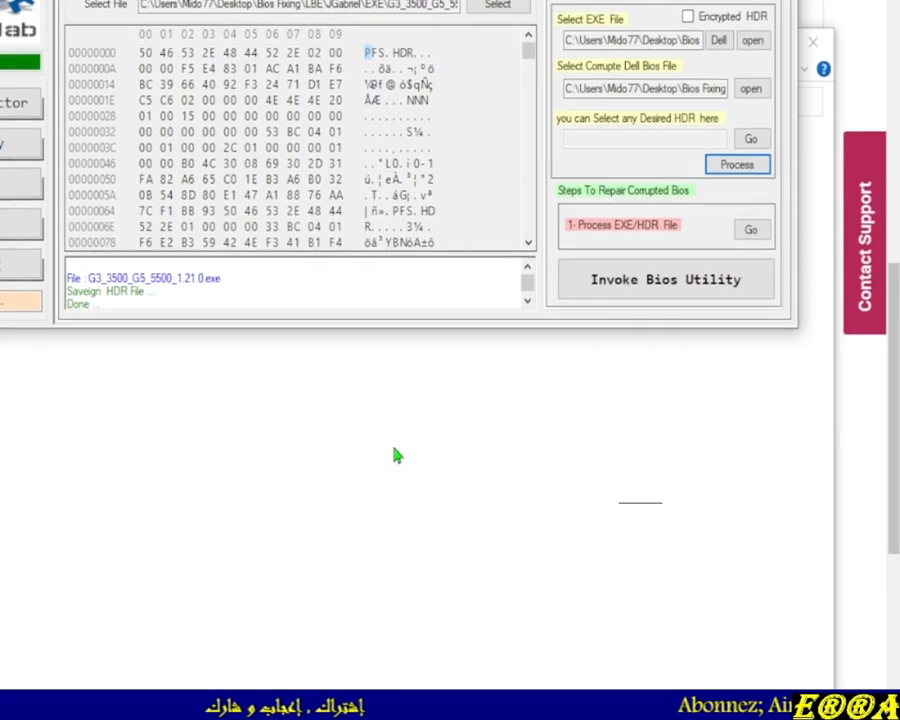
# Select G3_3500_G5_5500_1.21.0_HDR.bin from the EXE folder as the desired HDR file
pyautogui.click(392, 531)
pyautogui.moveTo(380, 136); pyautogui.dragTo(395, 428)
pyautogui.moveTo(392, 378)
pyautogui.mouseDown()
pyautogui.moveTo(376, 364)
pyautogui.moveTo(390, 354)
pyautogui.mouseUp()
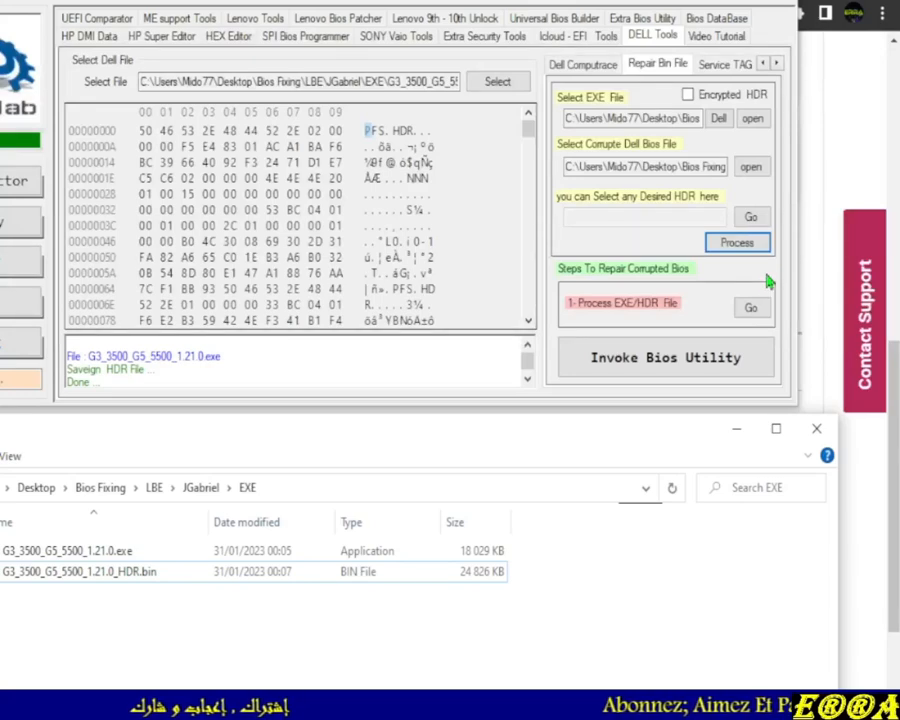
pyautogui.click(738, 246)
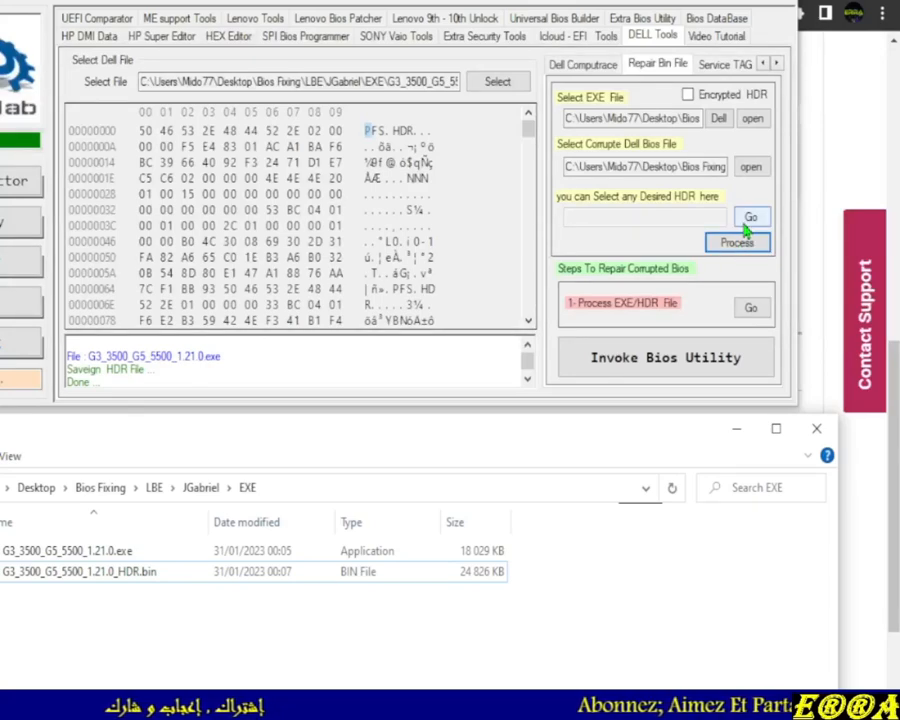
pyautogui.click(751, 220)
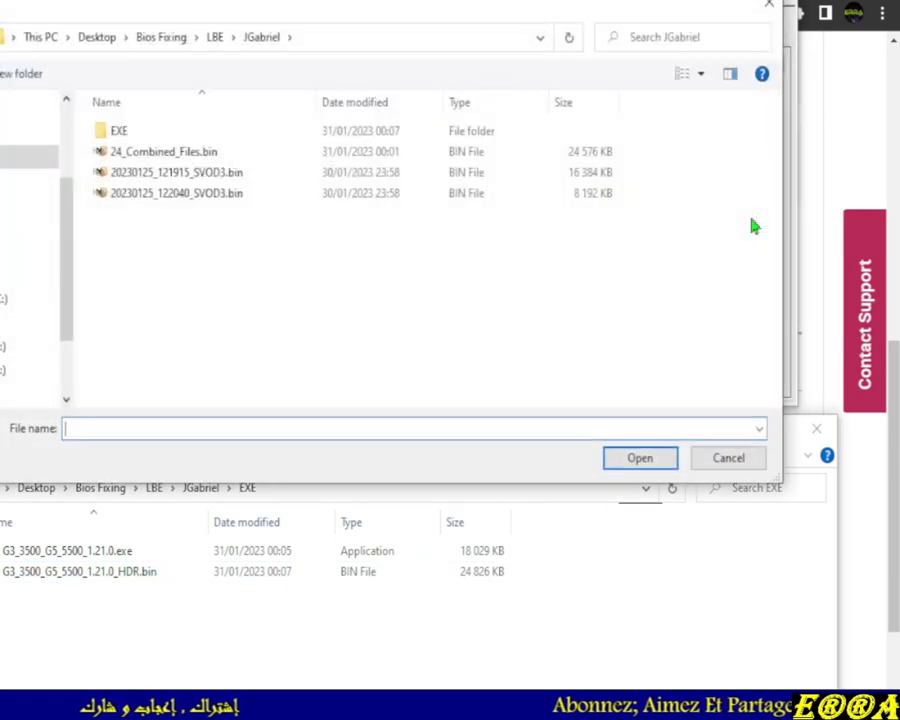
pyautogui.doubleClick(125, 131)
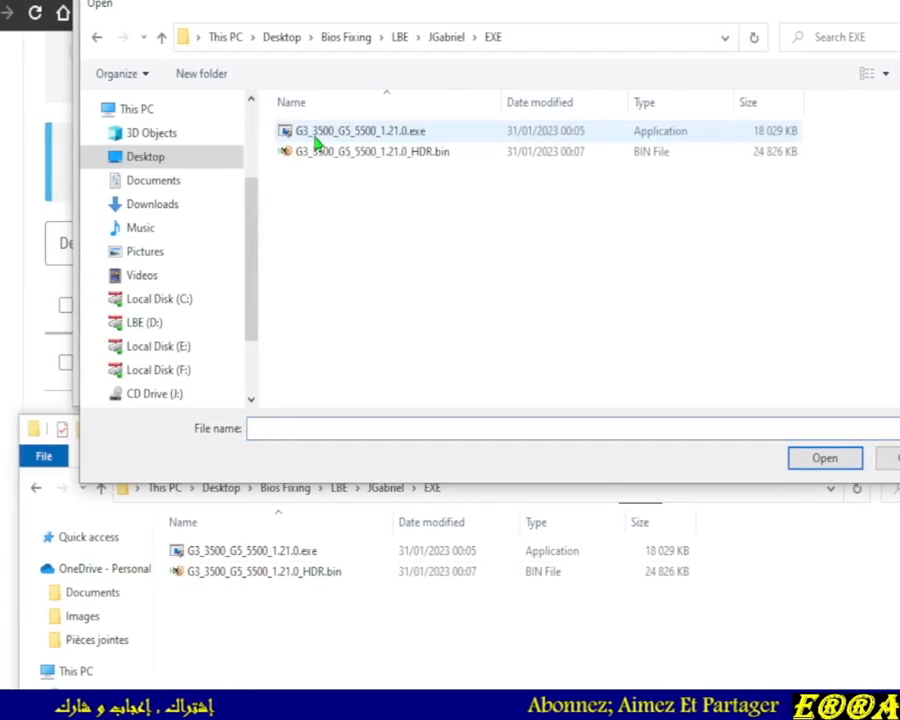
pyautogui.doubleClick(410, 155)
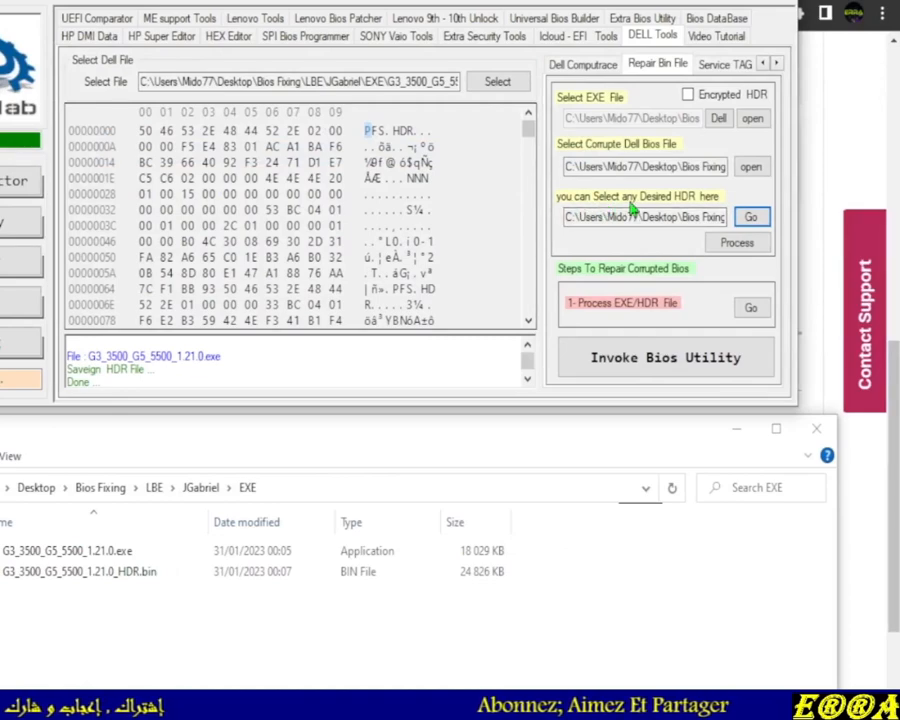
# Open the HDR in the Dell HDR Editor and process it to extract the firmware modules
pyautogui.click(751, 307)
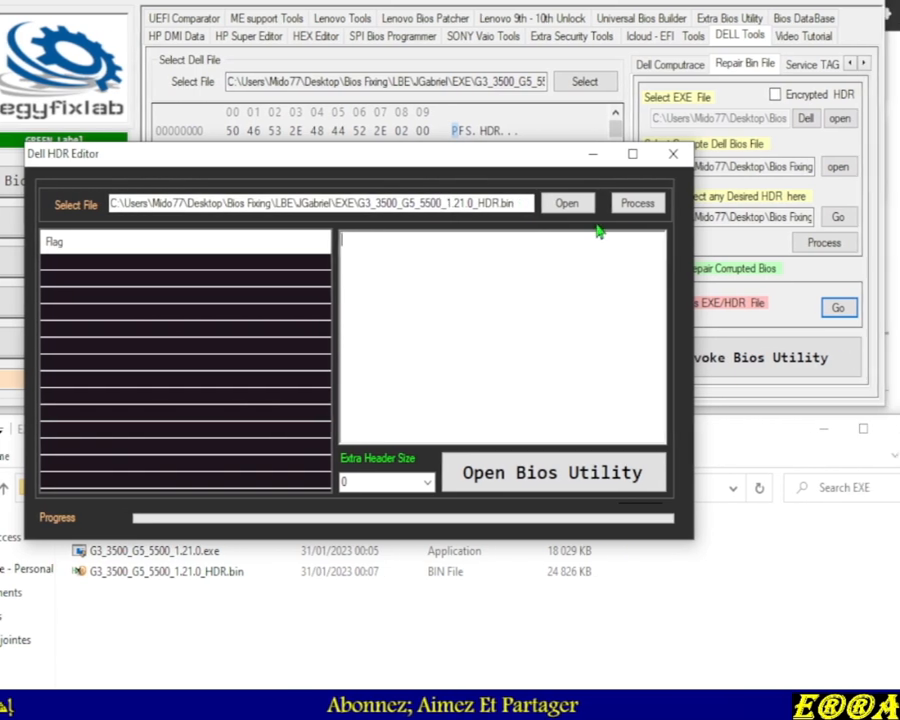
pyautogui.click(678, 205)
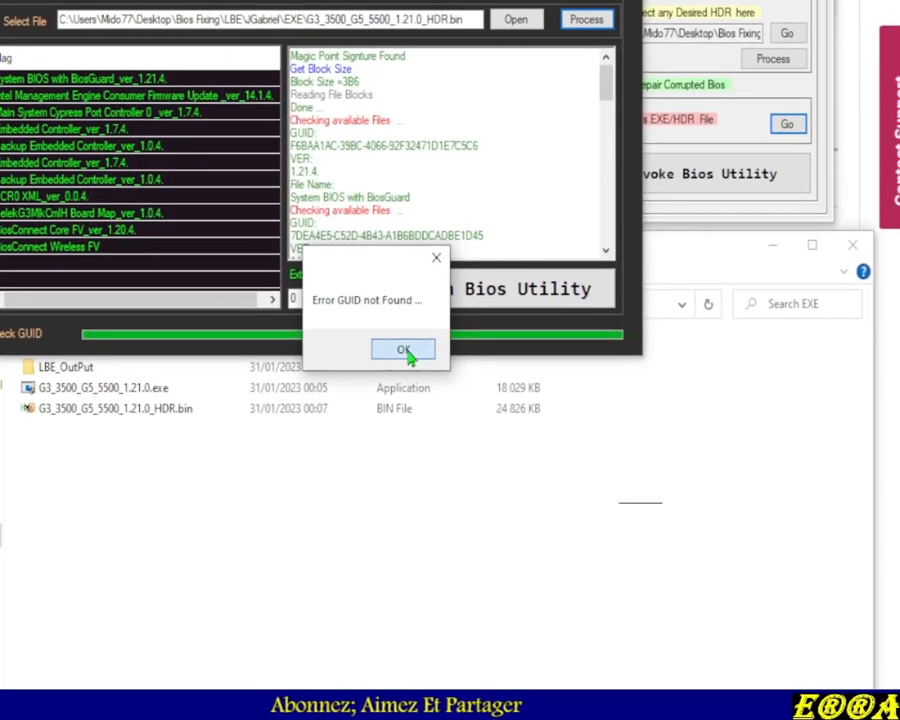
pyautogui.click(403, 392)
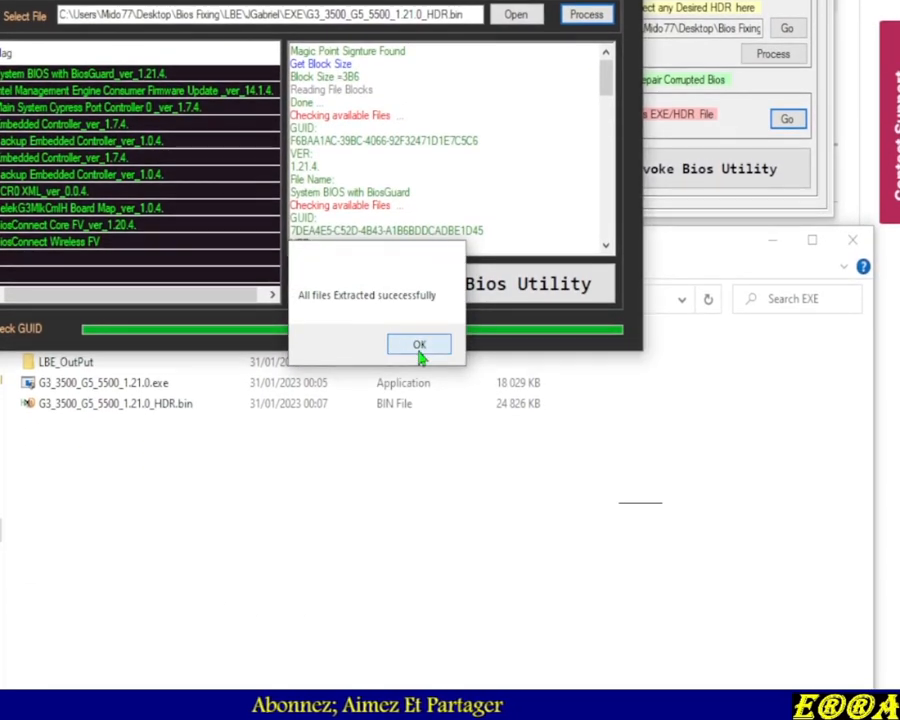
pyautogui.click(422, 351)
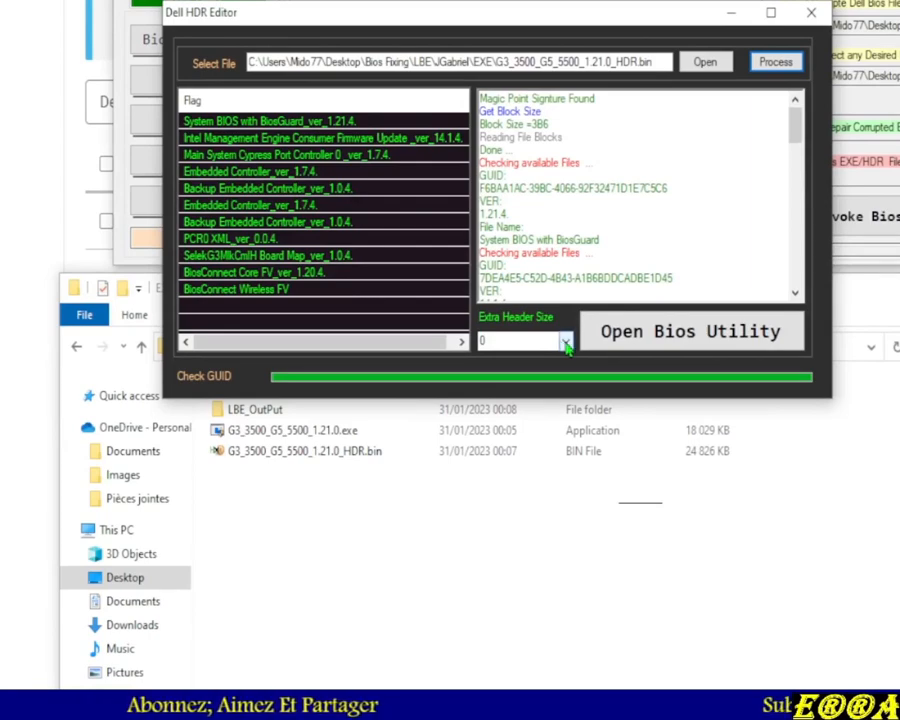
# Set the Extra Header Size to 16 and process the HDR file again
pyautogui.click(565, 343)
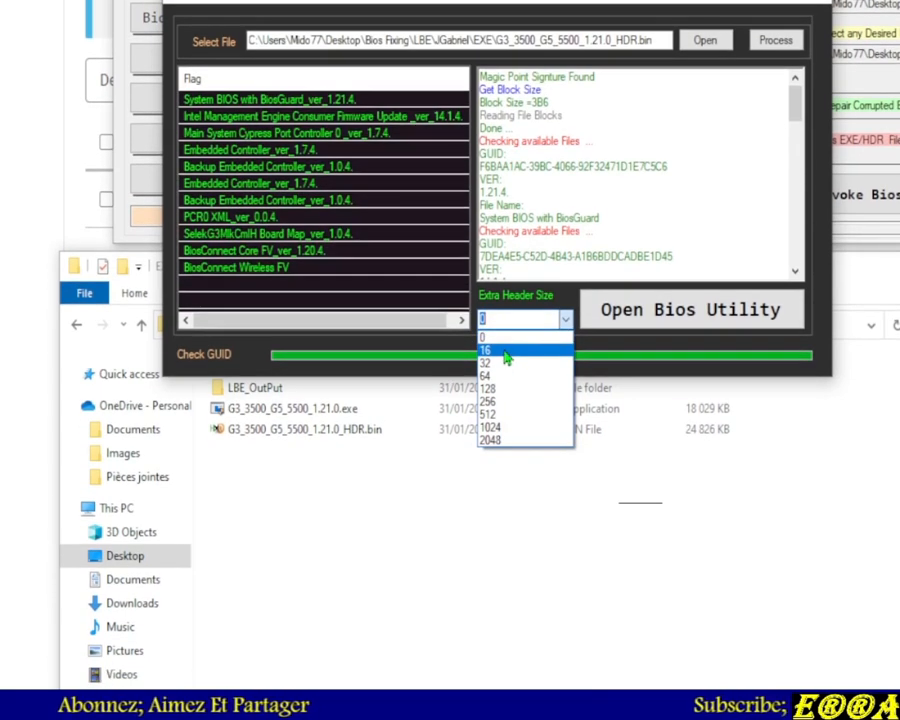
pyautogui.click(506, 352)
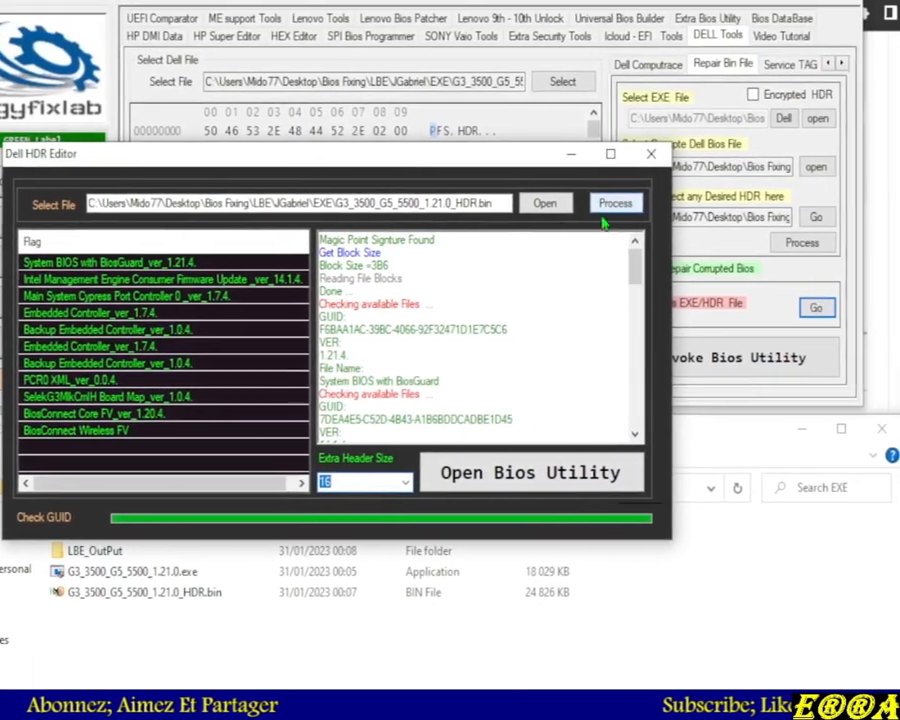
pyautogui.click(765, 45)
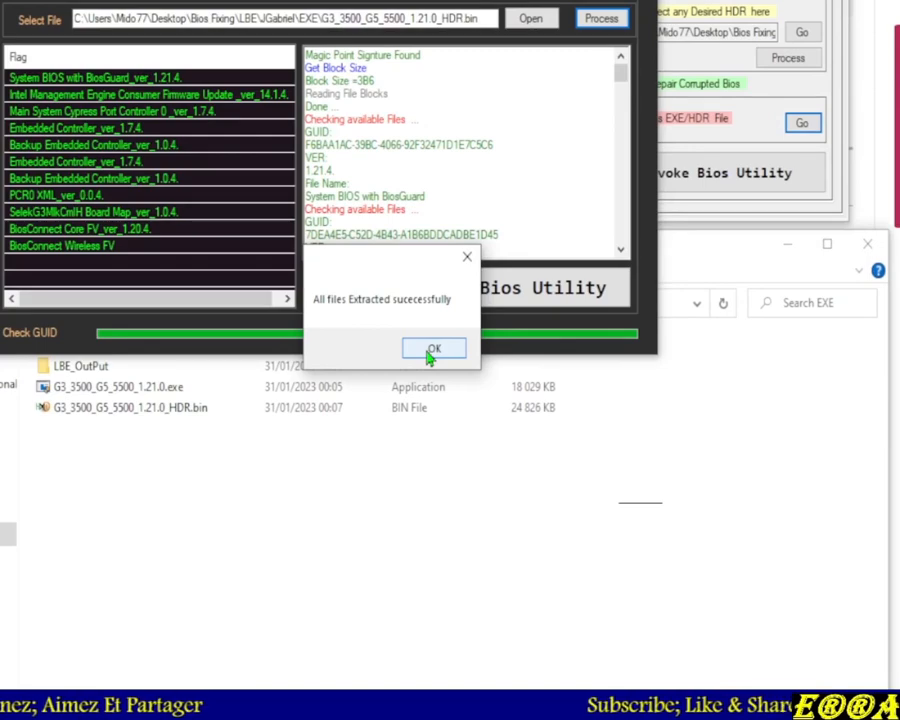
pyautogui.click(432, 349)
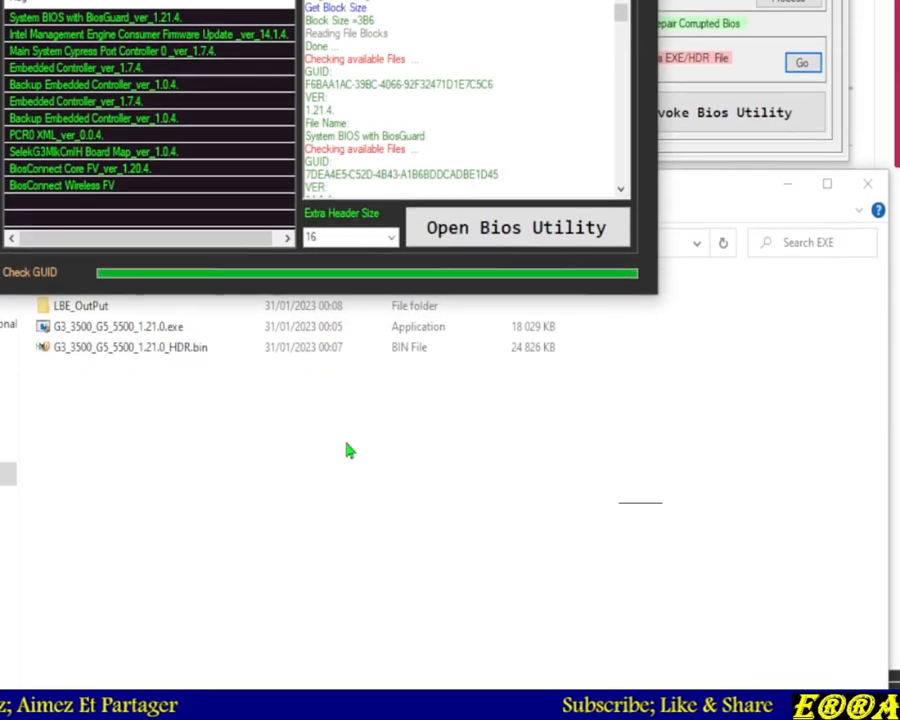
# Open the LBE_OutPut folder and delete all the extracted module files
pyautogui.doubleClick(270, 320)
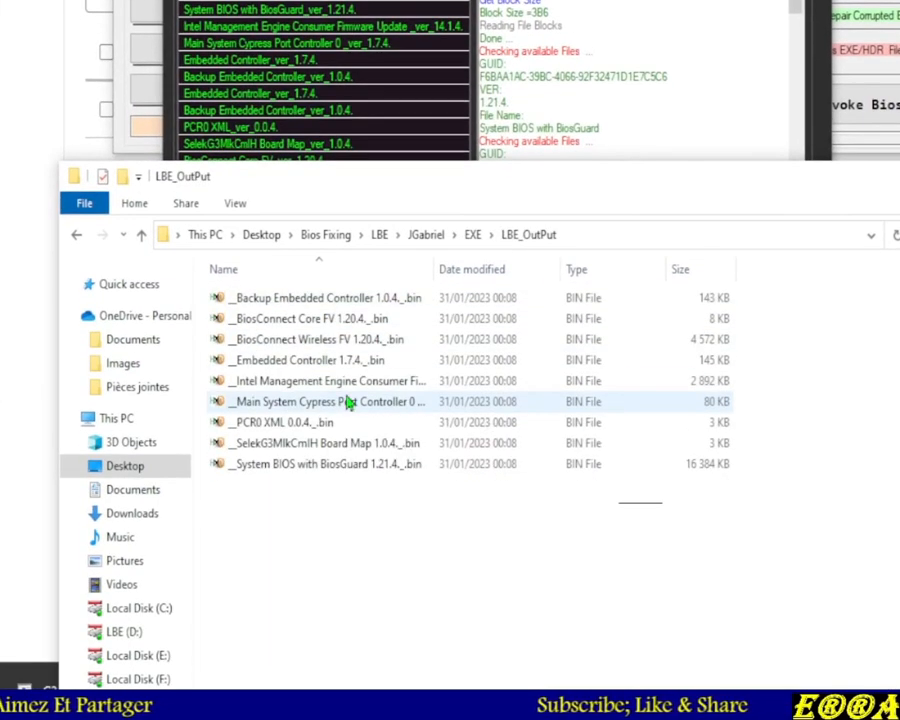
pyautogui.moveTo(384, 549); pyautogui.dragTo(311, 327)
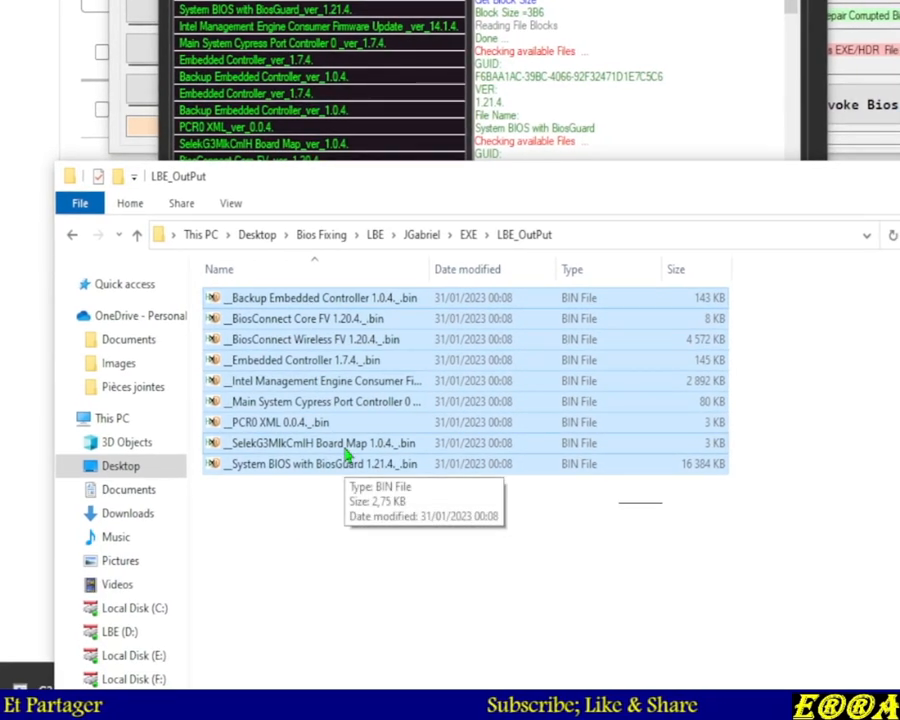
pyautogui.press('Delete')
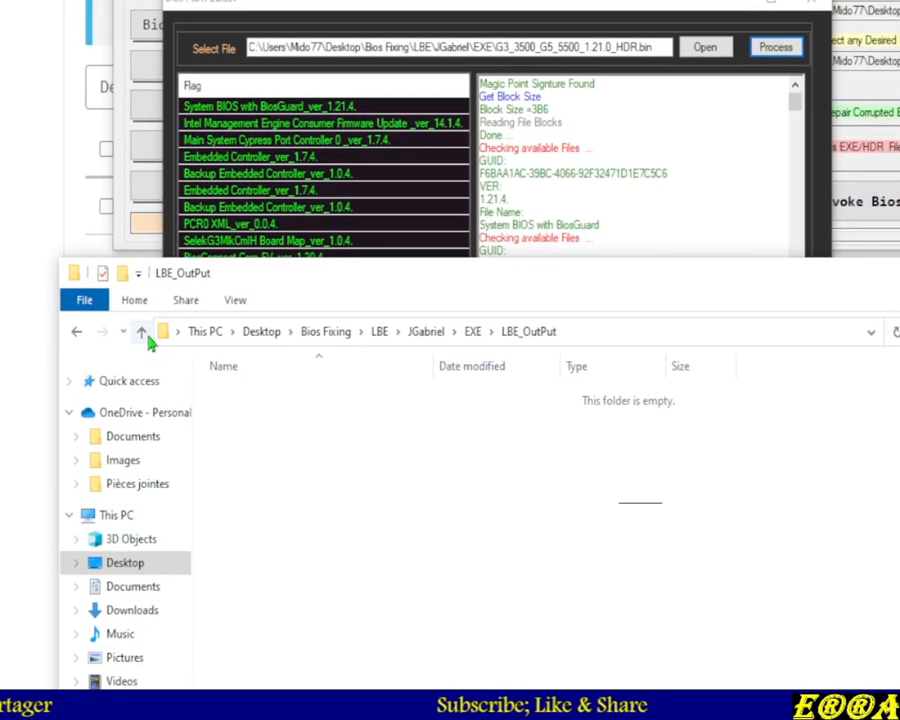
# Extract the Dell BIOS modules again into the emptied LBE_OutPut folder by processing the HDR with Extra Header Size 16
pyautogui.click(143, 333)
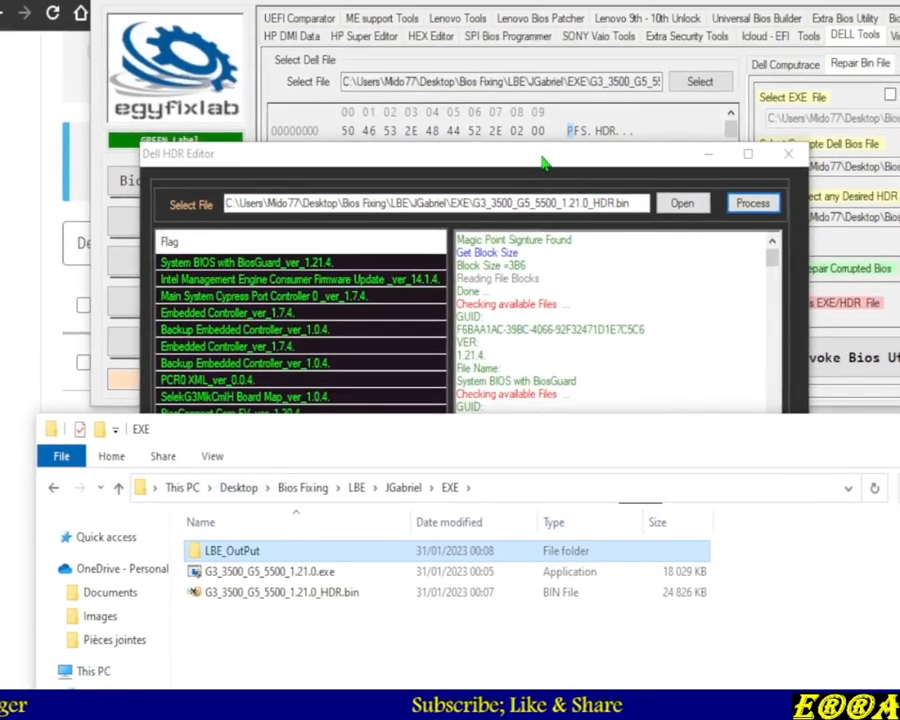
pyautogui.click(543, 163)
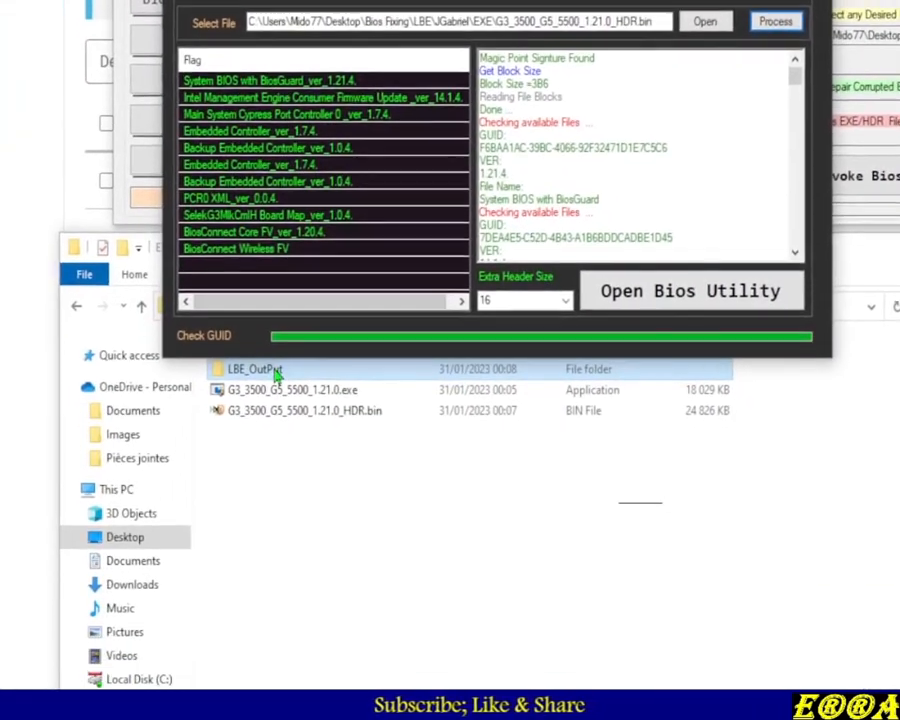
pyautogui.doubleClick(56, 550)
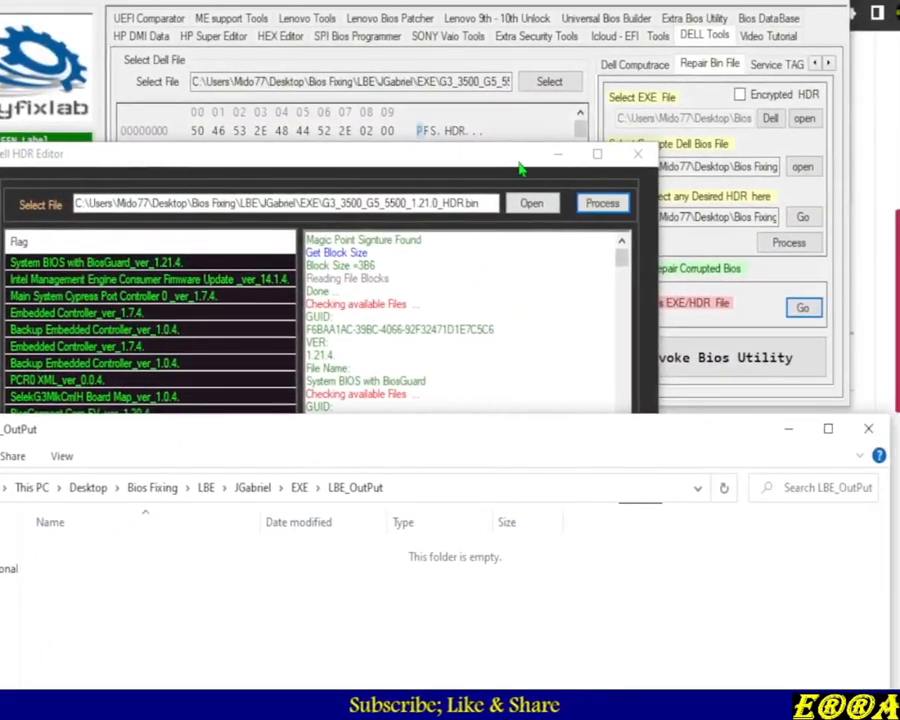
pyautogui.click(748, 23)
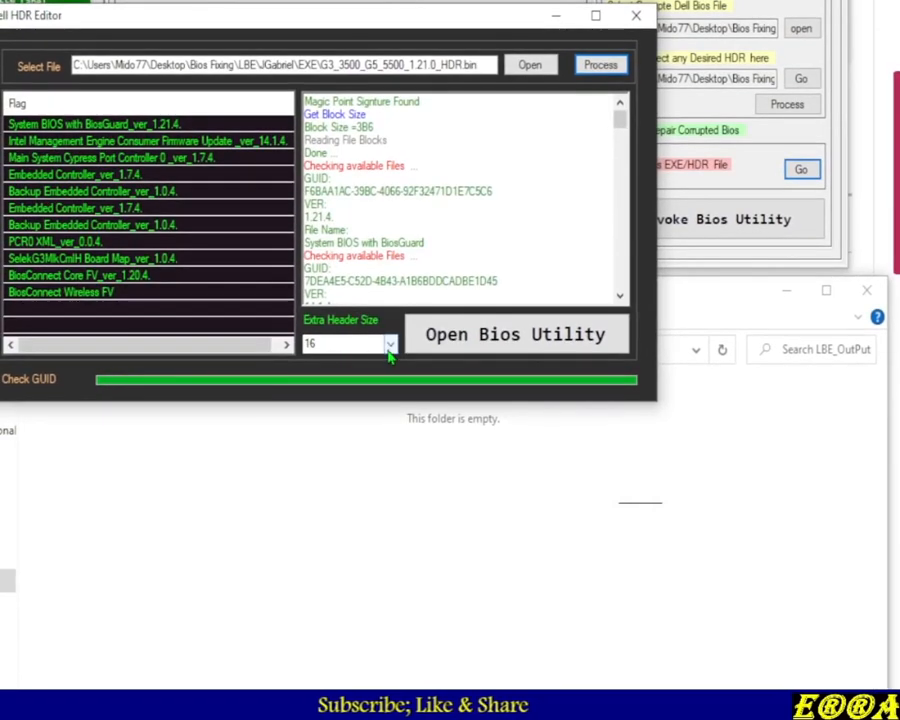
pyautogui.click(375, 442)
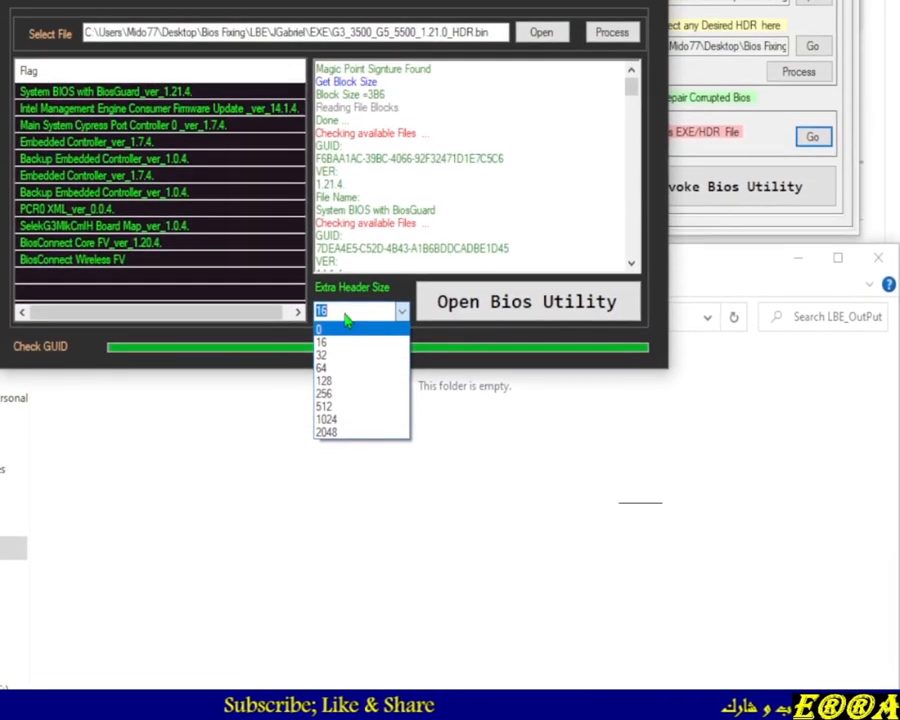
pyautogui.click(334, 228)
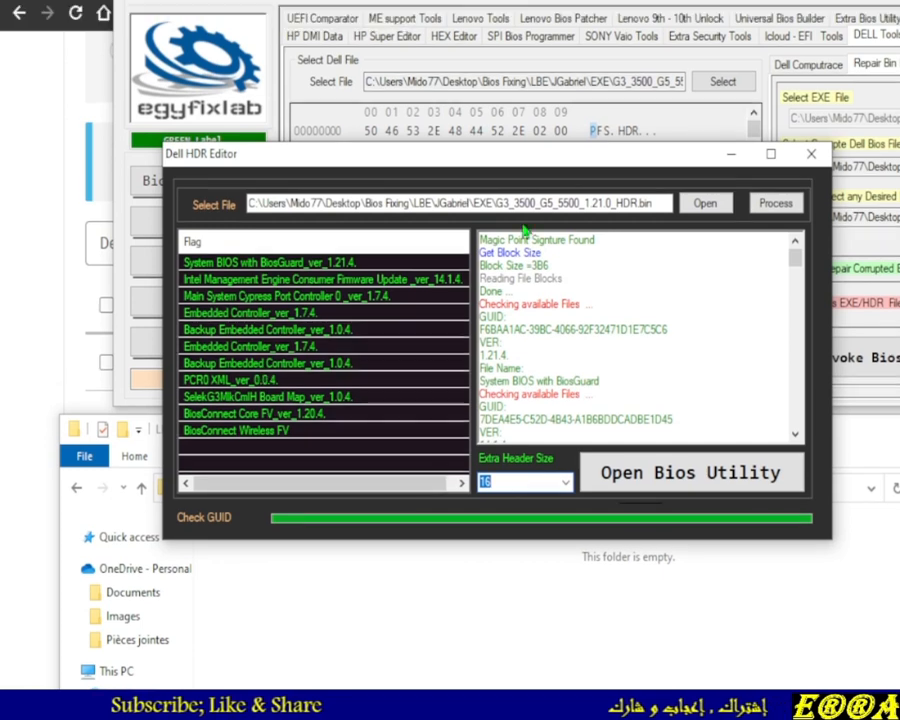
pyautogui.moveTo(540, 133); pyautogui.dragTo(468, 142)
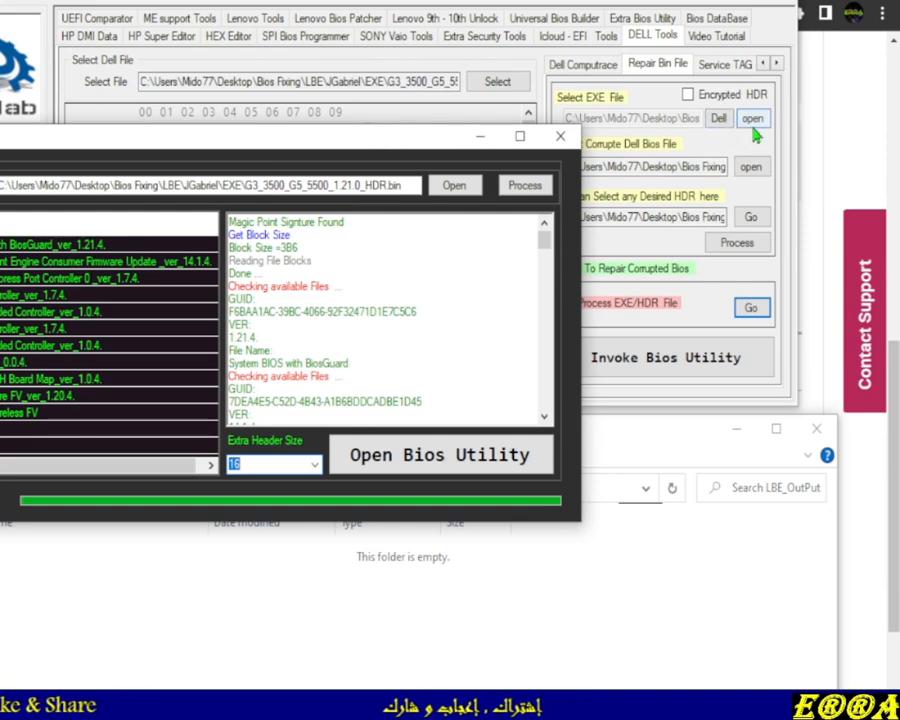
pyautogui.moveTo(377, 143); pyautogui.dragTo(428, 121)
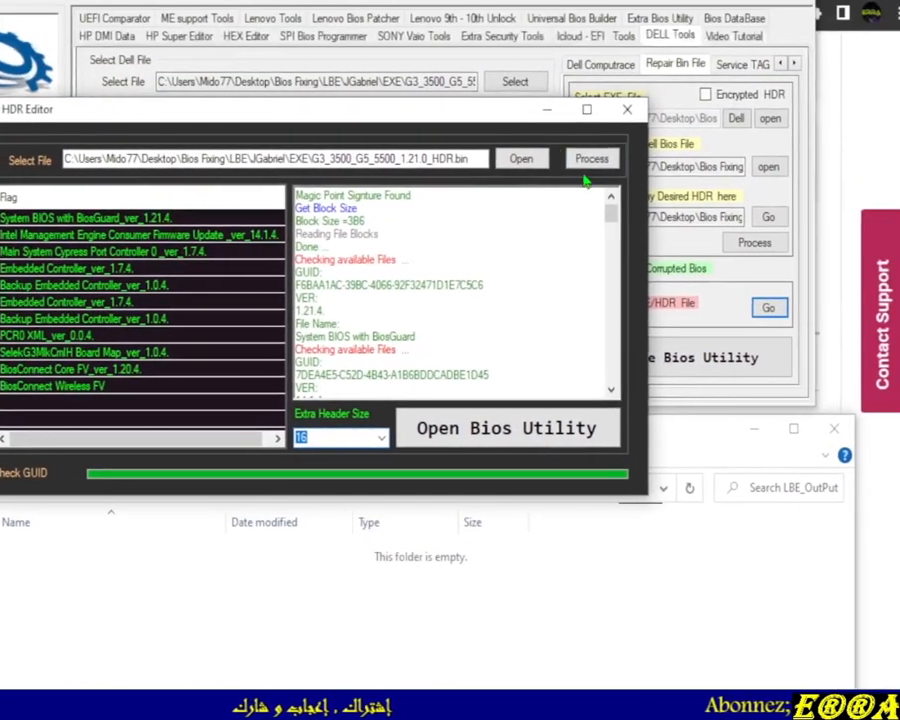
pyautogui.click(616, 72)
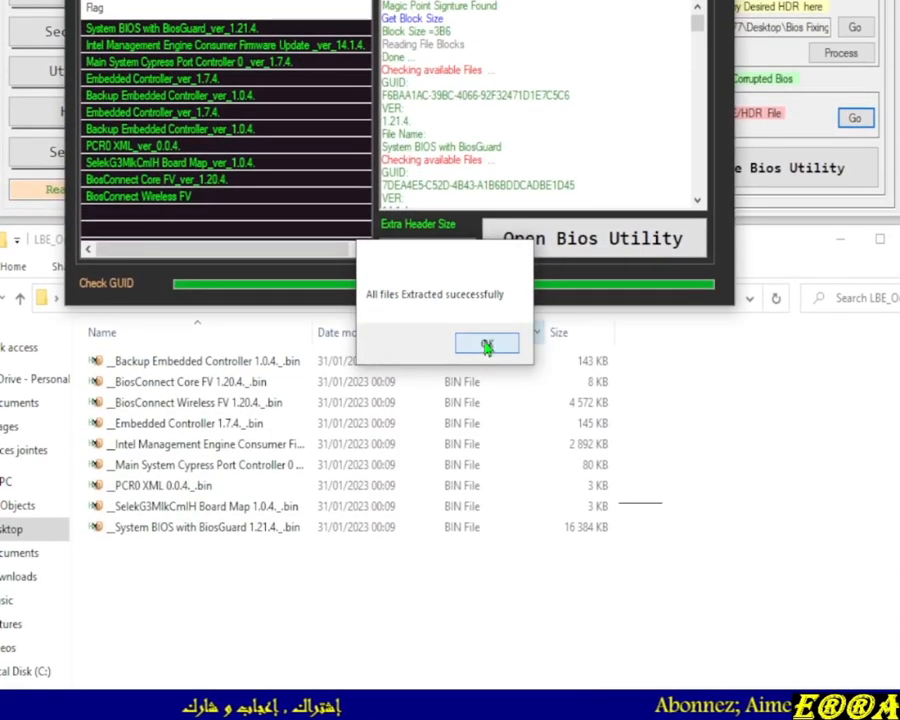
pyautogui.click(487, 365)
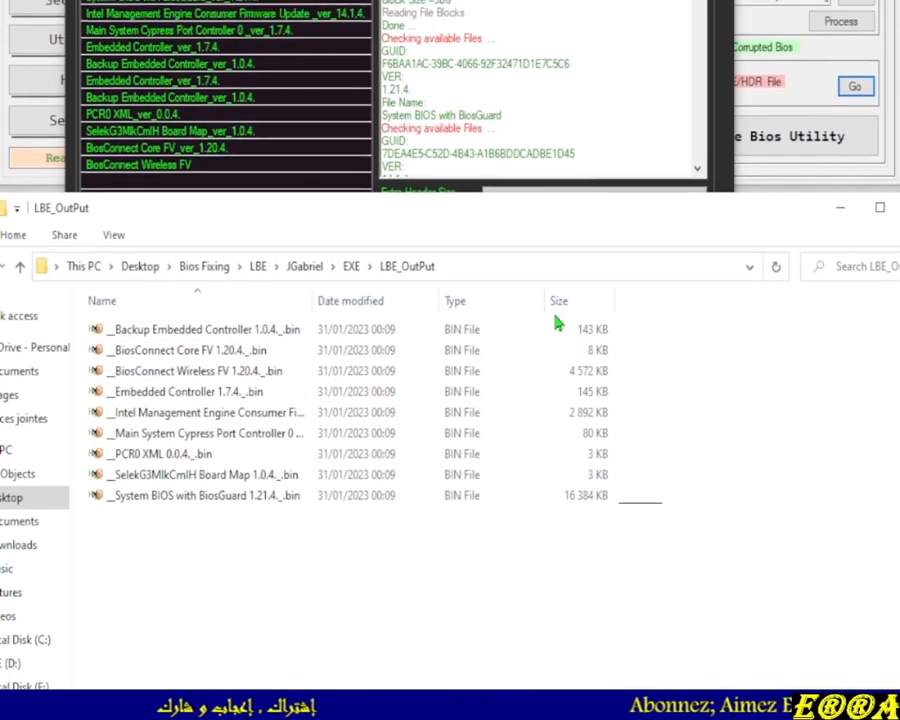
# Sort the extracted module files by size, widen the name column, and inspect the individual module files
pyautogui.click(562, 270)
pyautogui.click(558, 331)
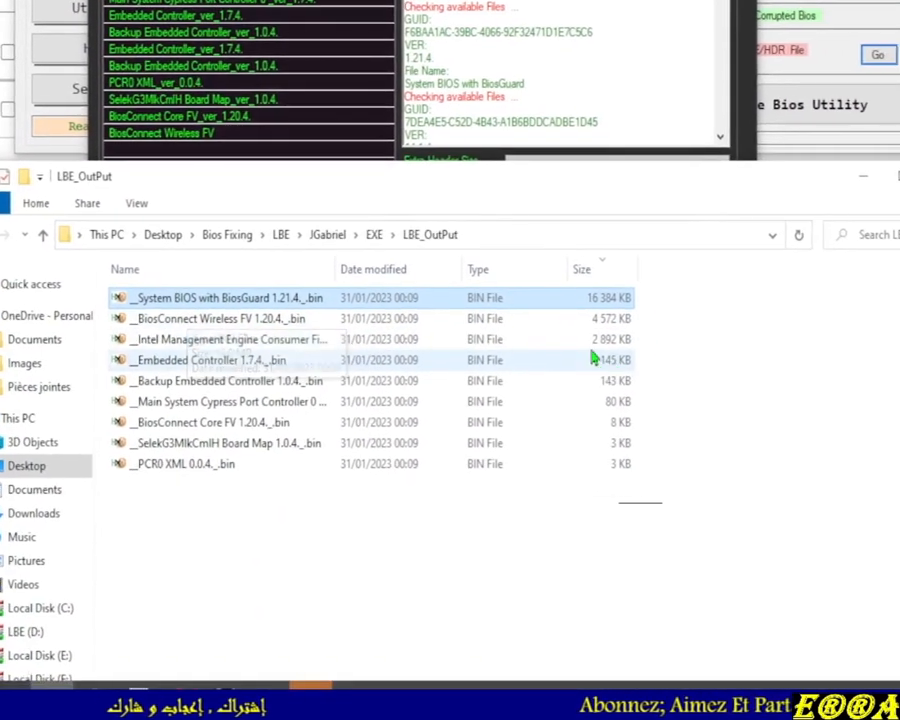
pyautogui.click(252, 341)
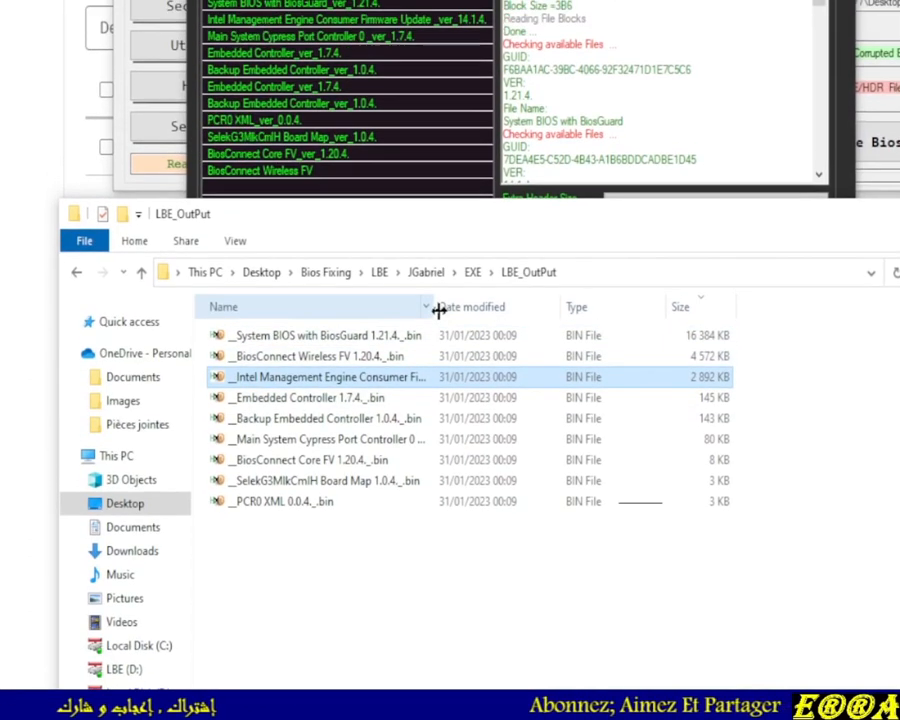
pyautogui.moveTo(434, 270); pyautogui.dragTo(563, 325)
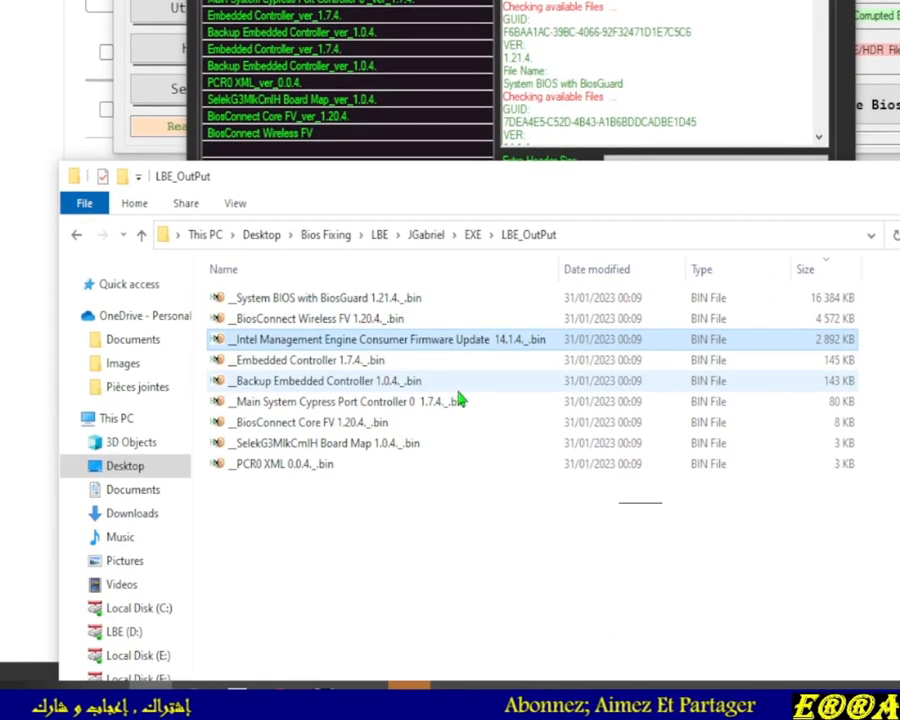
pyautogui.click(301, 318)
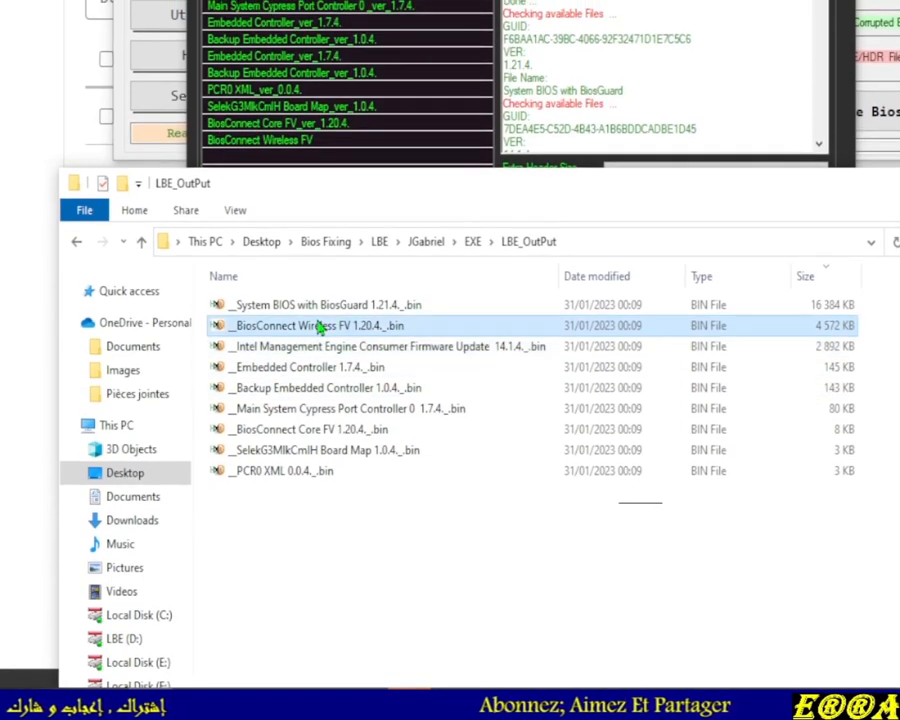
pyautogui.click(279, 361)
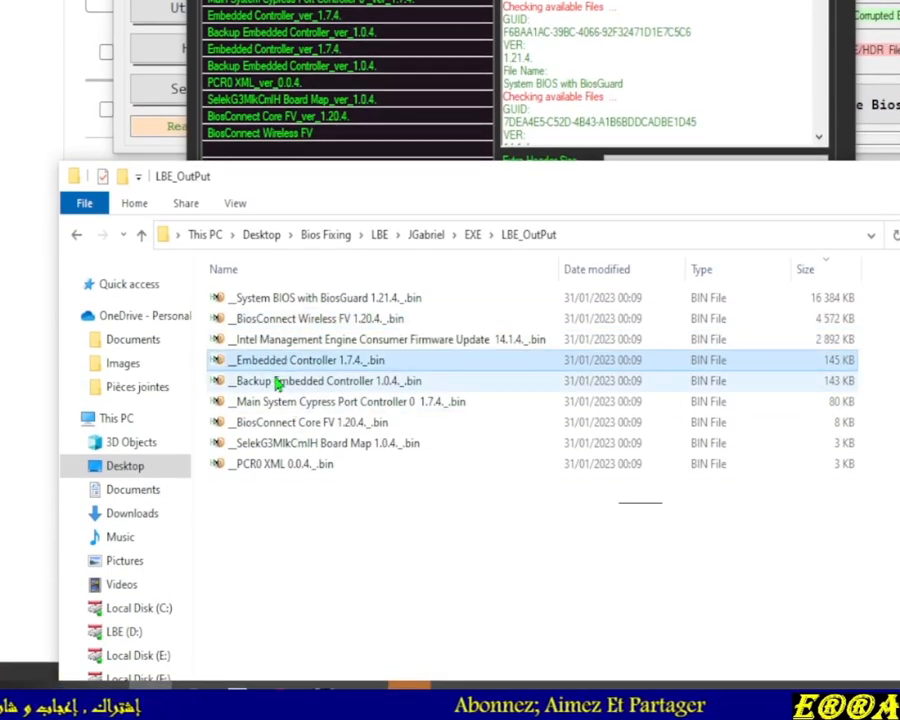
pyautogui.click(279, 381)
pyautogui.click(280, 401)
pyautogui.click(281, 422)
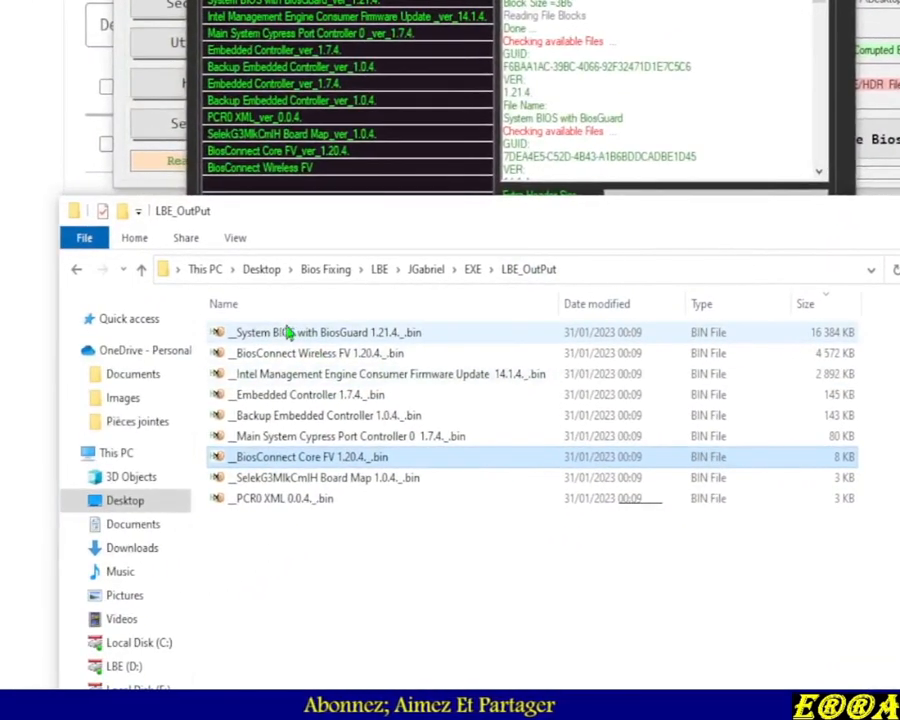
pyautogui.click(145, 438)
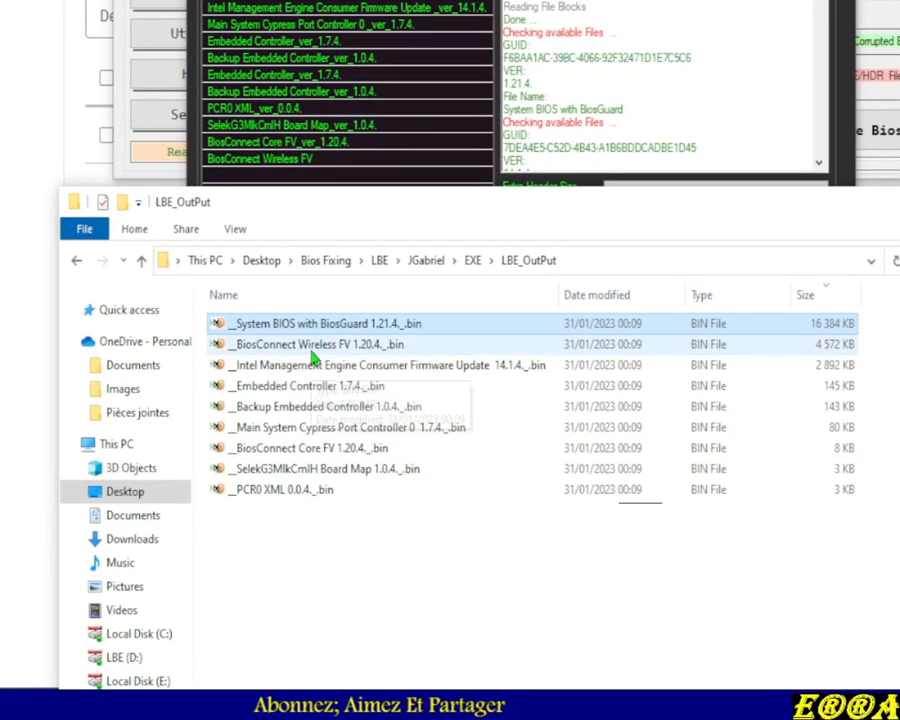
pyautogui.click(295, 366)
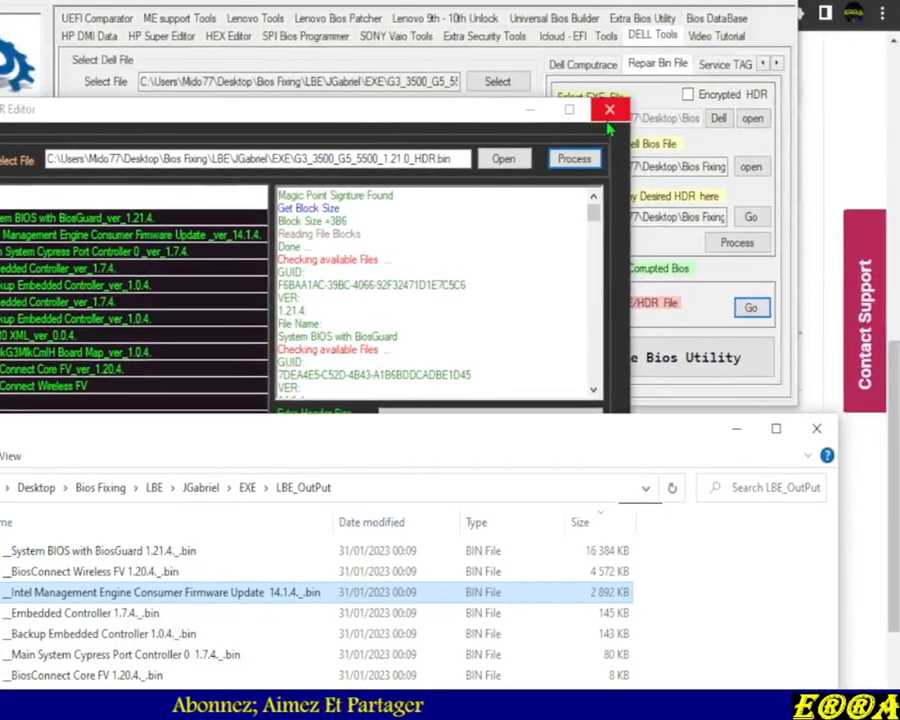
# Load 24_Combined_Files.bin from the JGabriel folder into the ME support tools for CSME 11-15
pyautogui.click(607, 106)
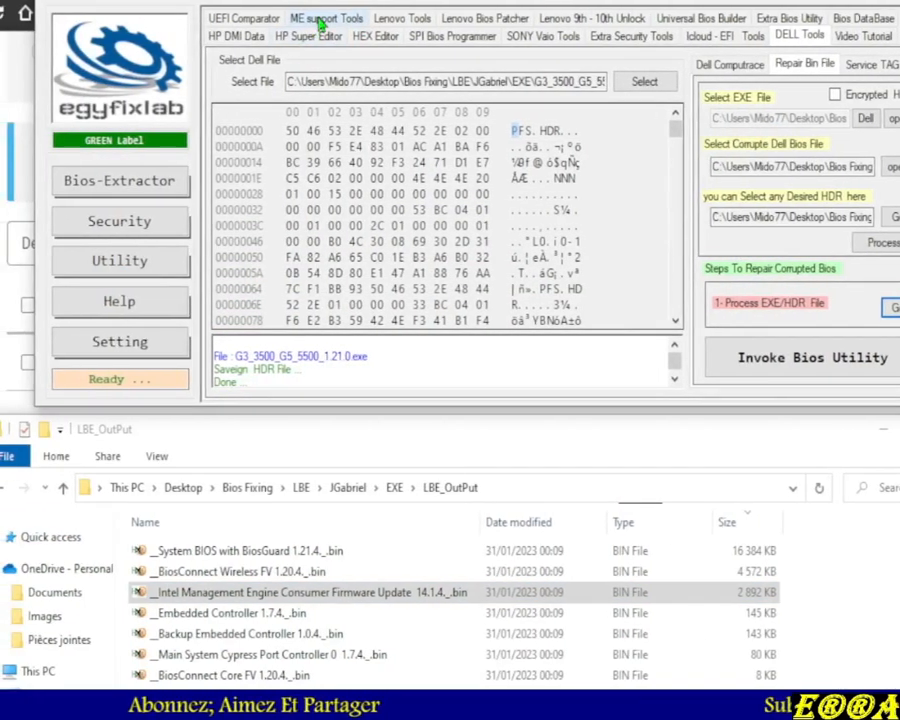
pyautogui.click(319, 20)
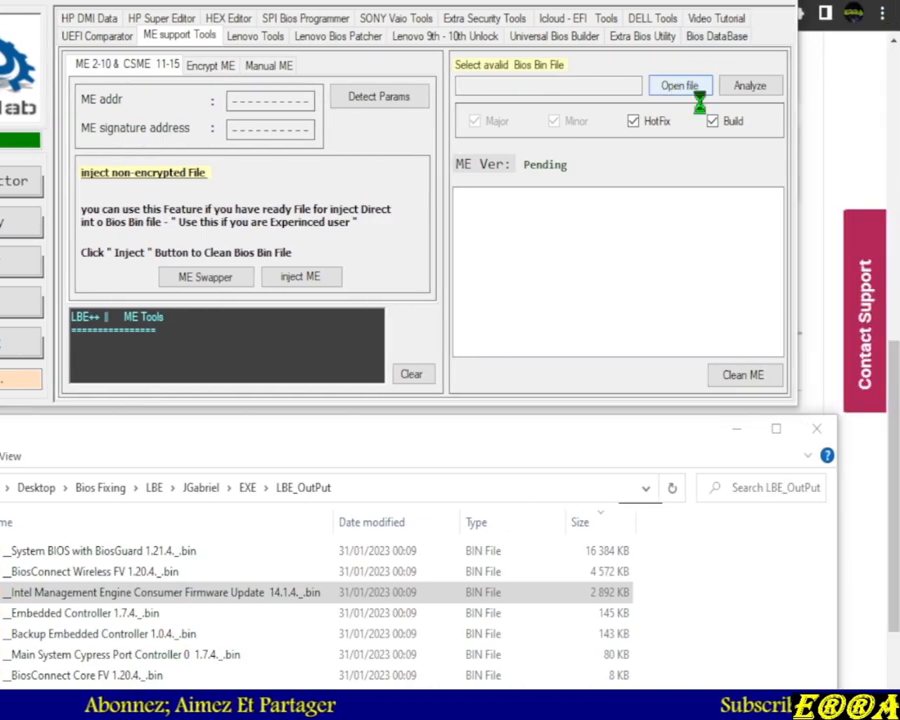
pyautogui.click(835, 88)
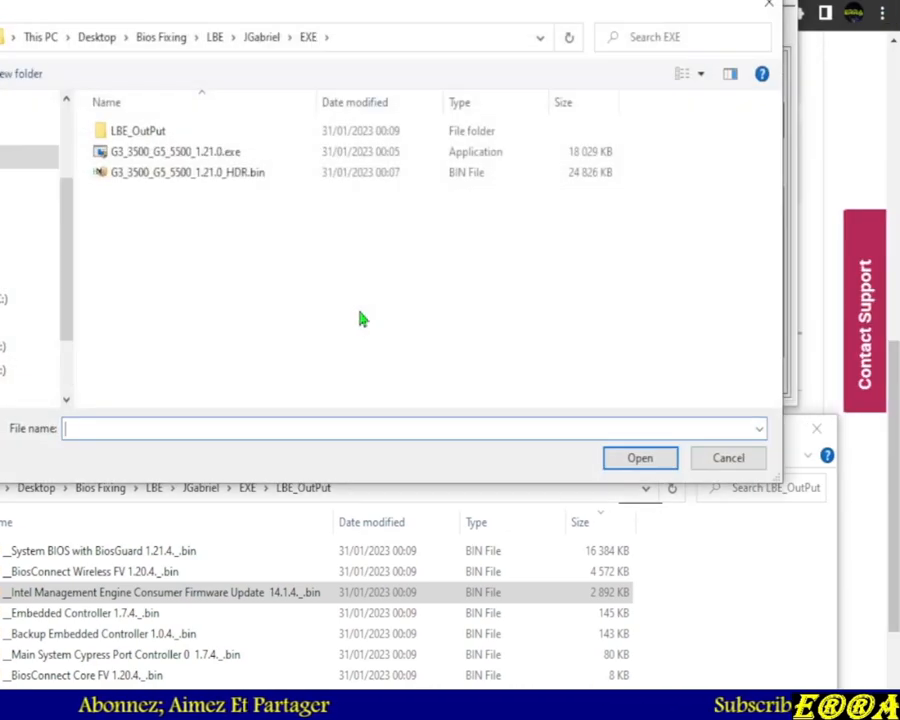
pyautogui.click(74, 37)
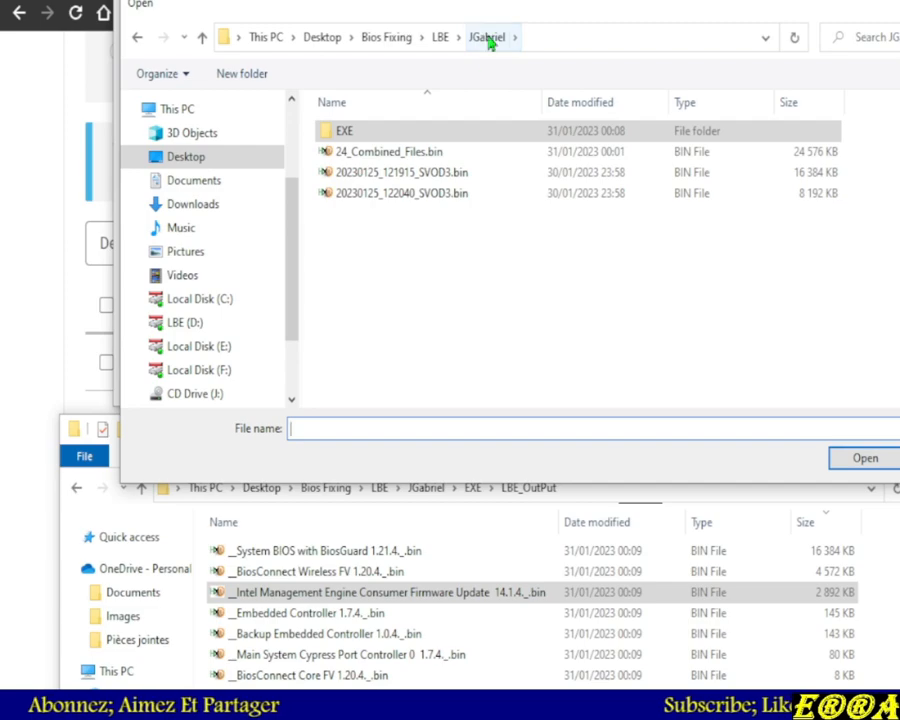
pyautogui.doubleClick(371, 158)
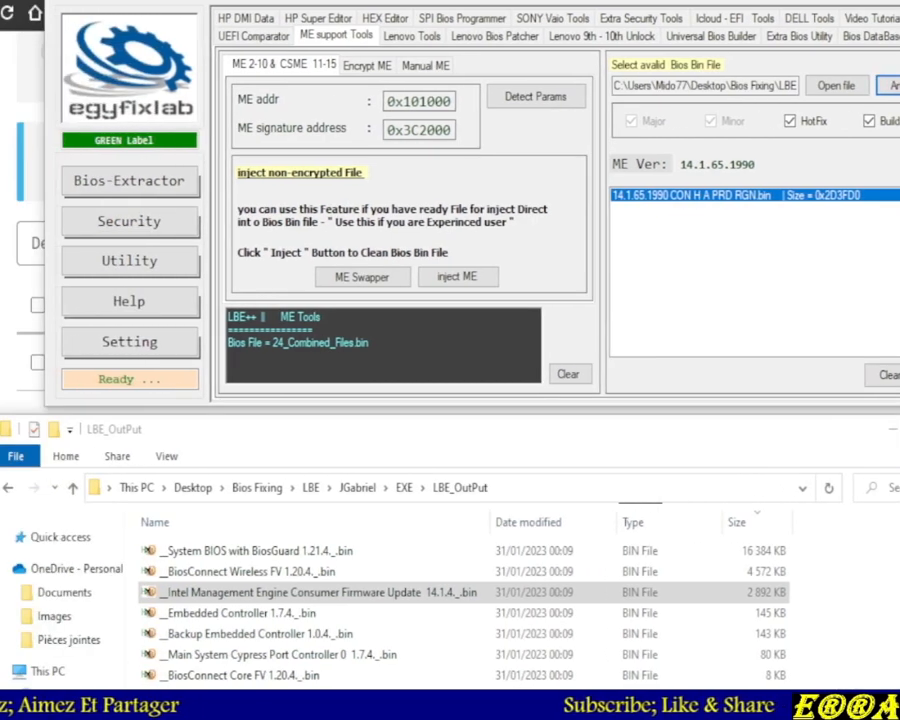
# Analyze the combined file's ME region and review the ME Analyzer report's version and configuration details
pyautogui.click(890, 85)
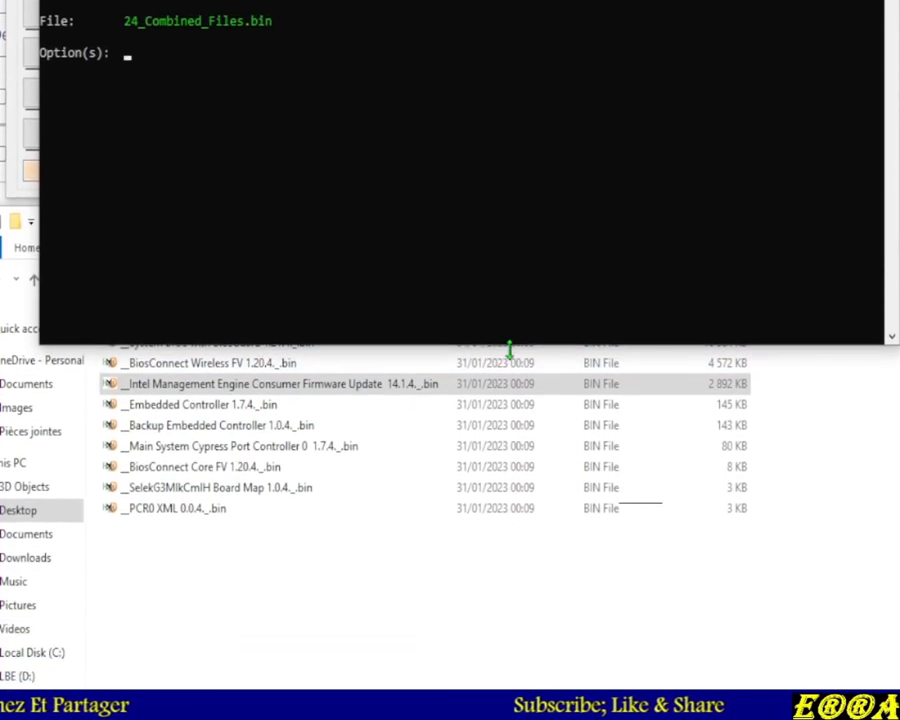
pyautogui.moveTo(510, 350); pyautogui.dragTo(510, 612)
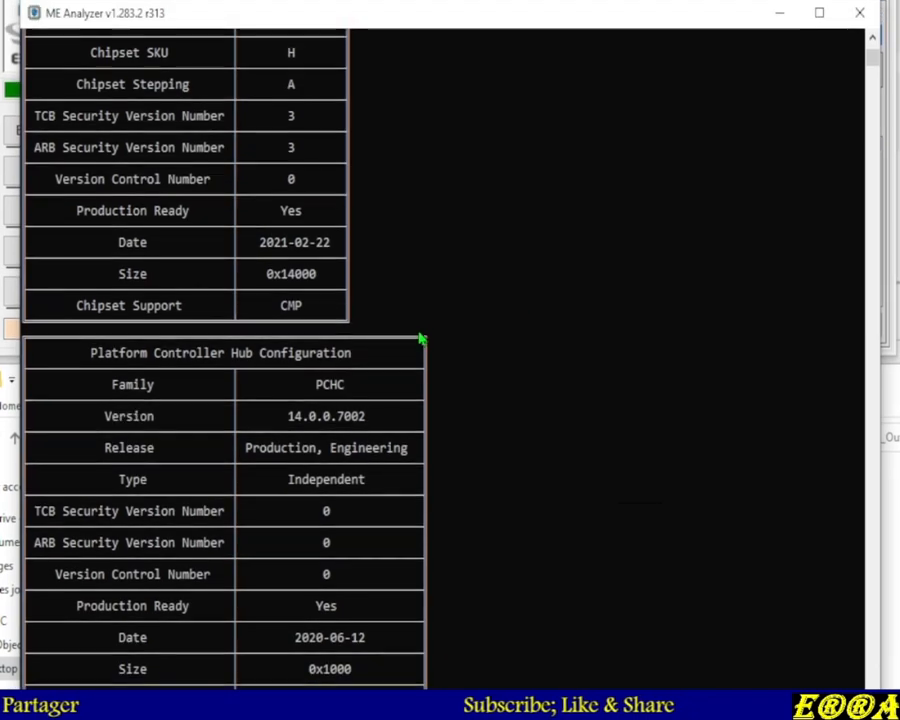
pyautogui.scroll(15, 420, 340)
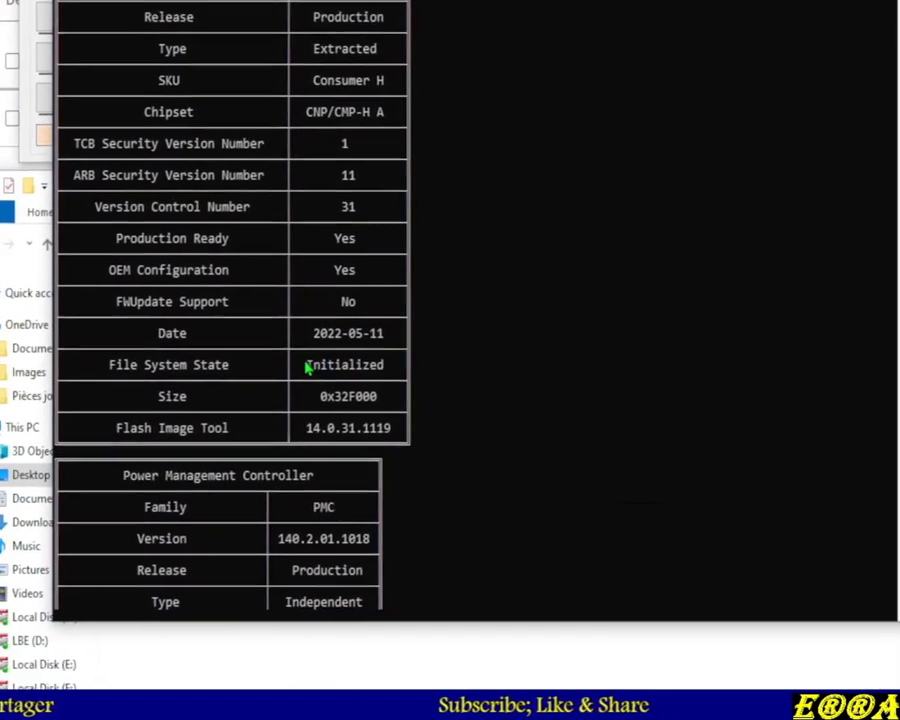
pyautogui.moveTo(308, 368); pyautogui.dragTo(414, 366)
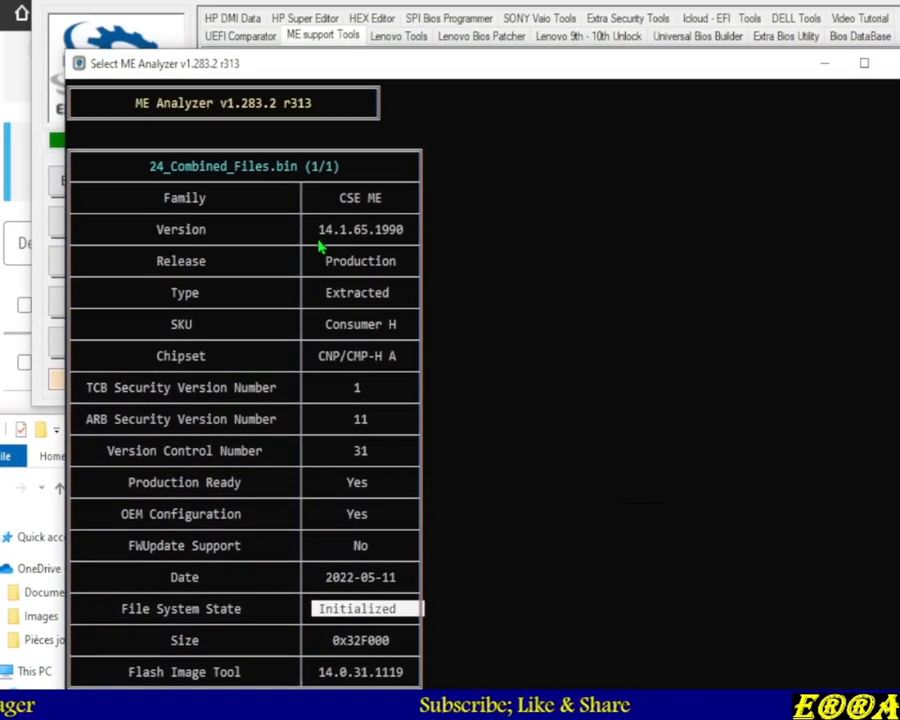
pyautogui.moveTo(318, 229); pyautogui.dragTo(385, 243)
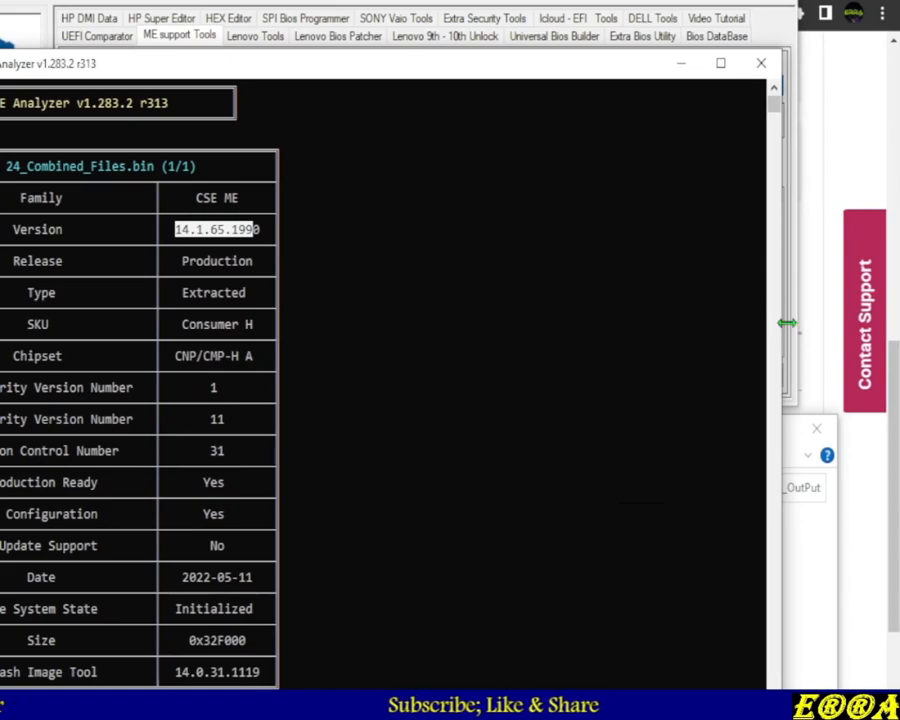
pyautogui.moveTo(787, 322); pyautogui.dragTo(404, 325)
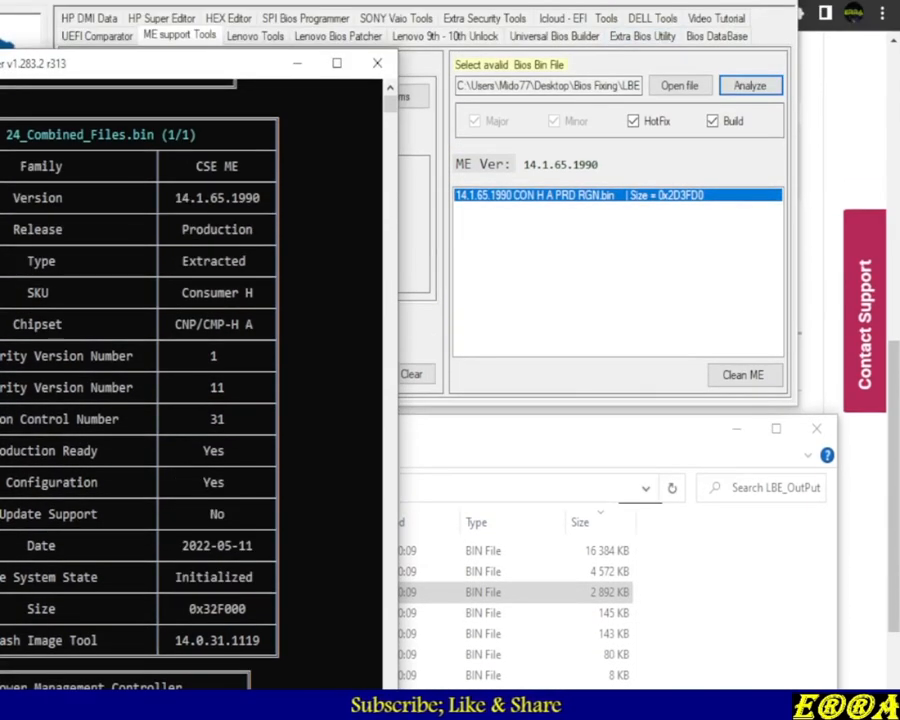
pyautogui.click(548, 85)
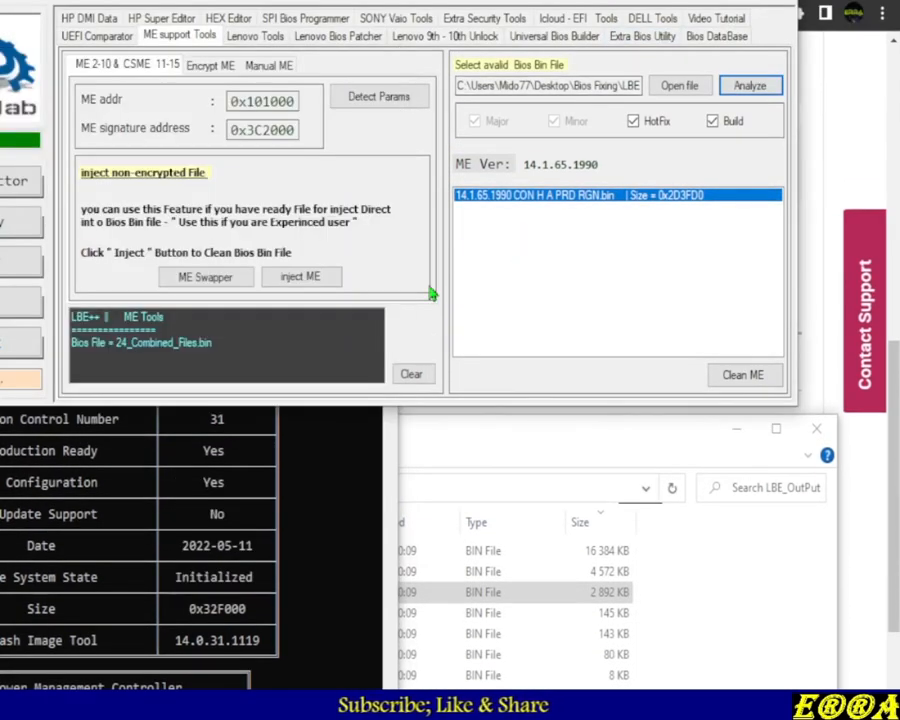
pyautogui.click(480, 592)
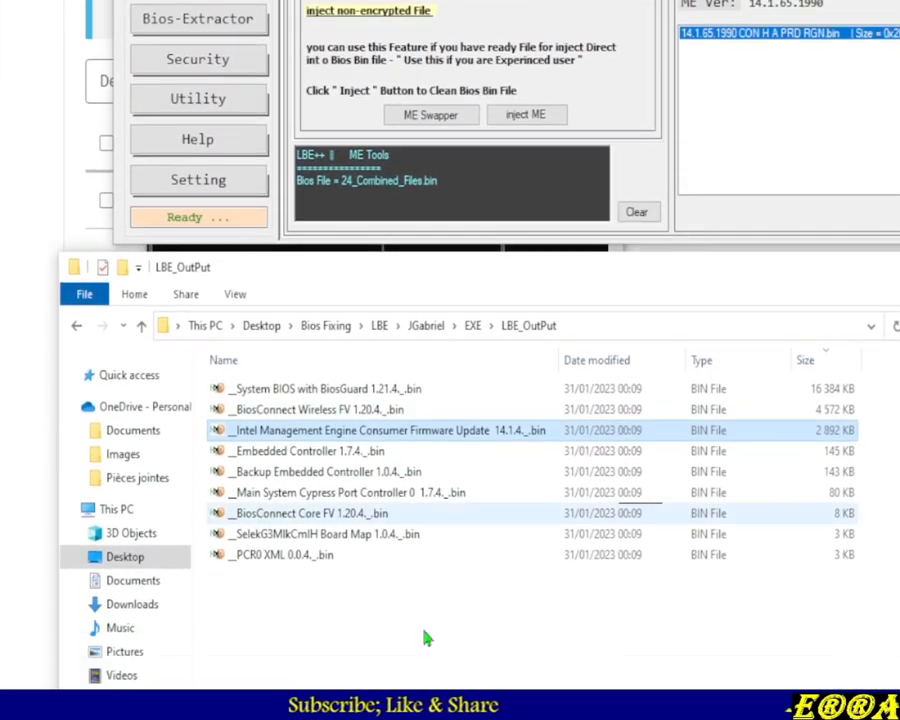
pyautogui.click(497, 681)
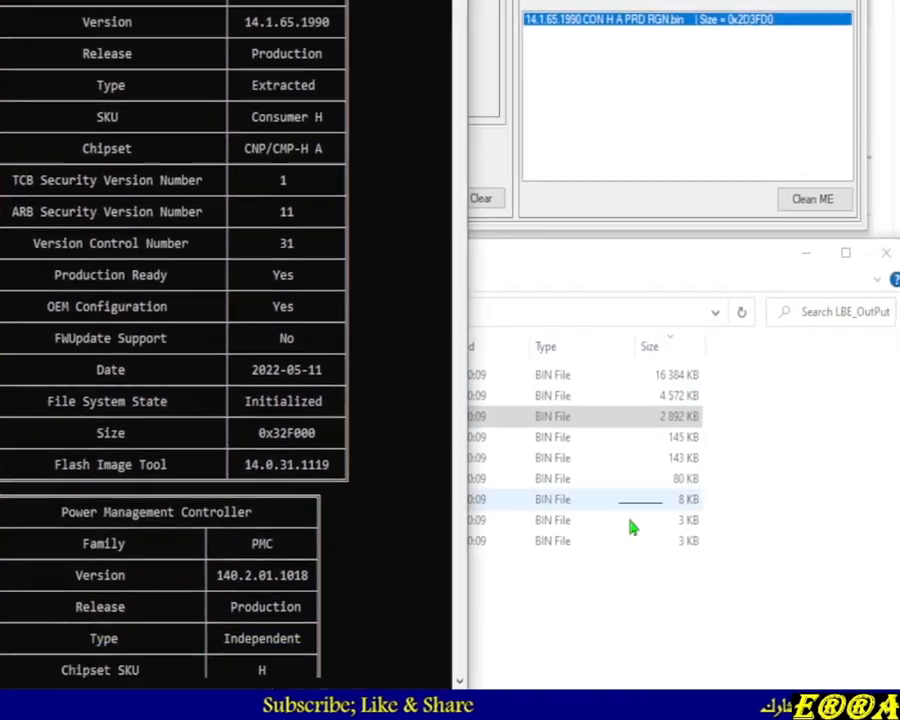
pyautogui.click(633, 598)
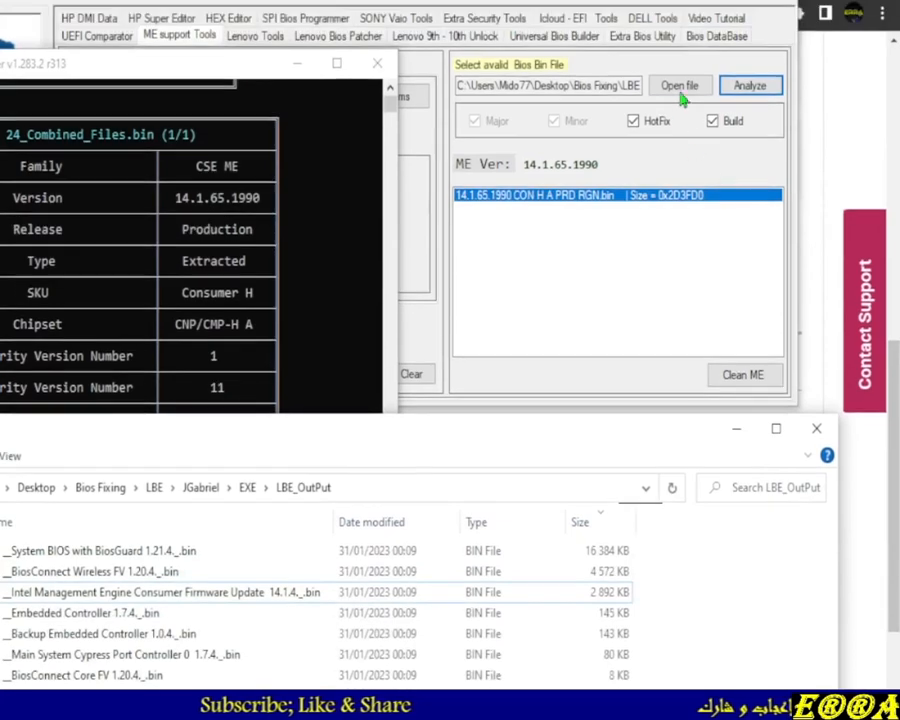
pyautogui.click(686, 87)
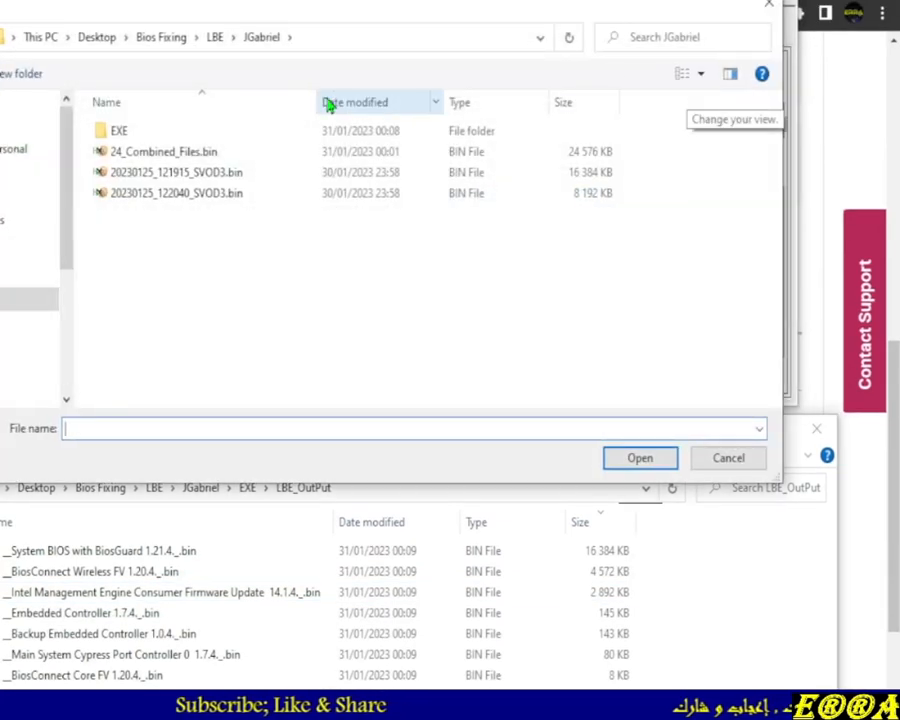
pyautogui.doubleClick(145, 131)
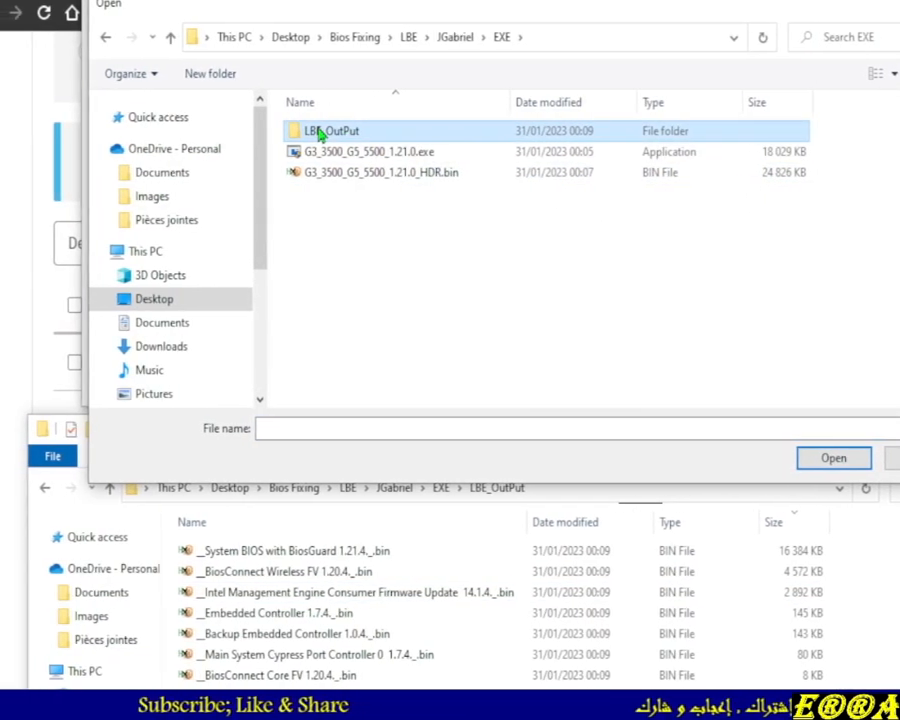
pyautogui.doubleClick(318, 131)
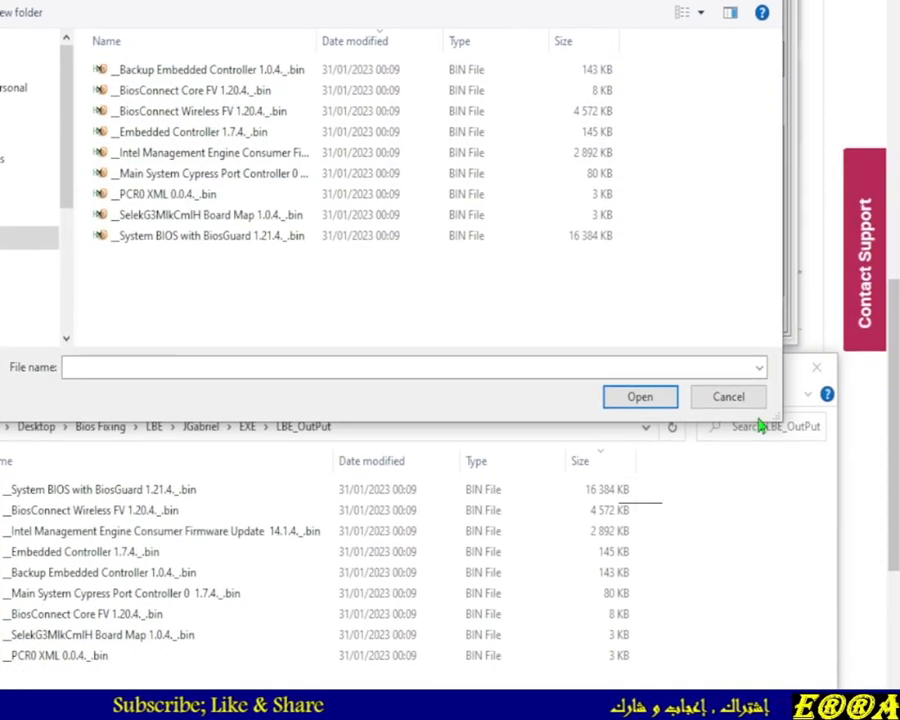
pyautogui.click(729, 346)
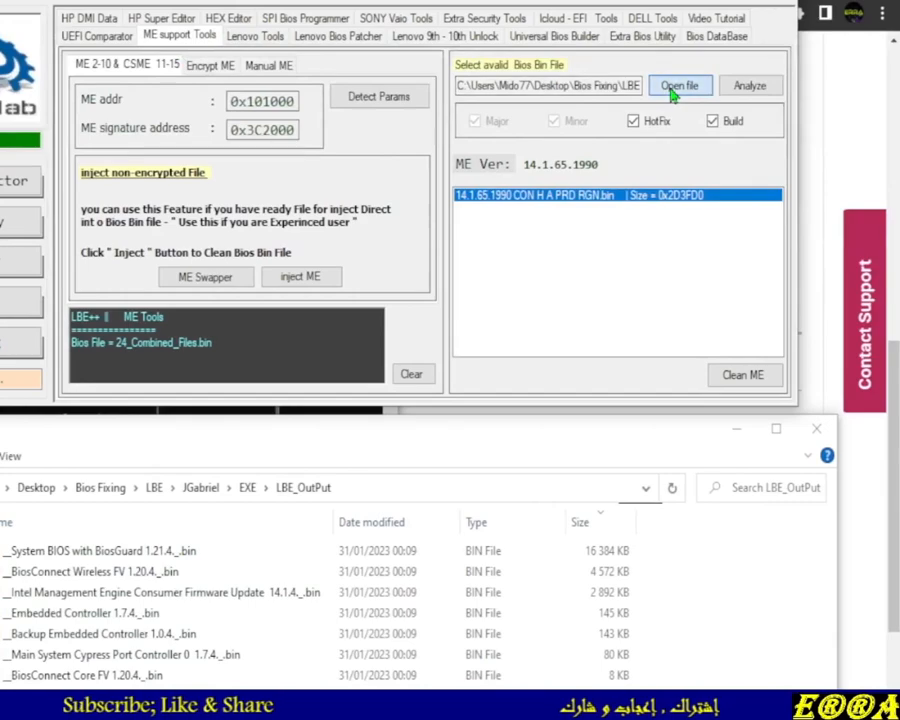
# Load the Intel Management Engine Consumer Firmware Update 14.1.4 file from LBE_OutPut into the ME support tools and dismiss the error
pyautogui.click(672, 90)
pyautogui.doubleClick(121, 134)
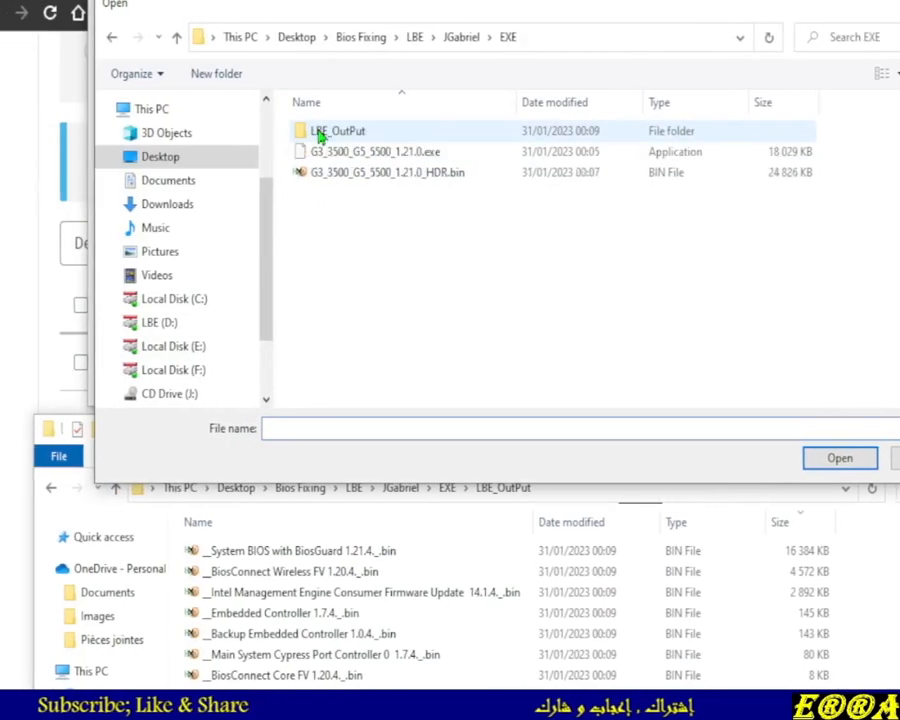
pyautogui.doubleClick(338, 140)
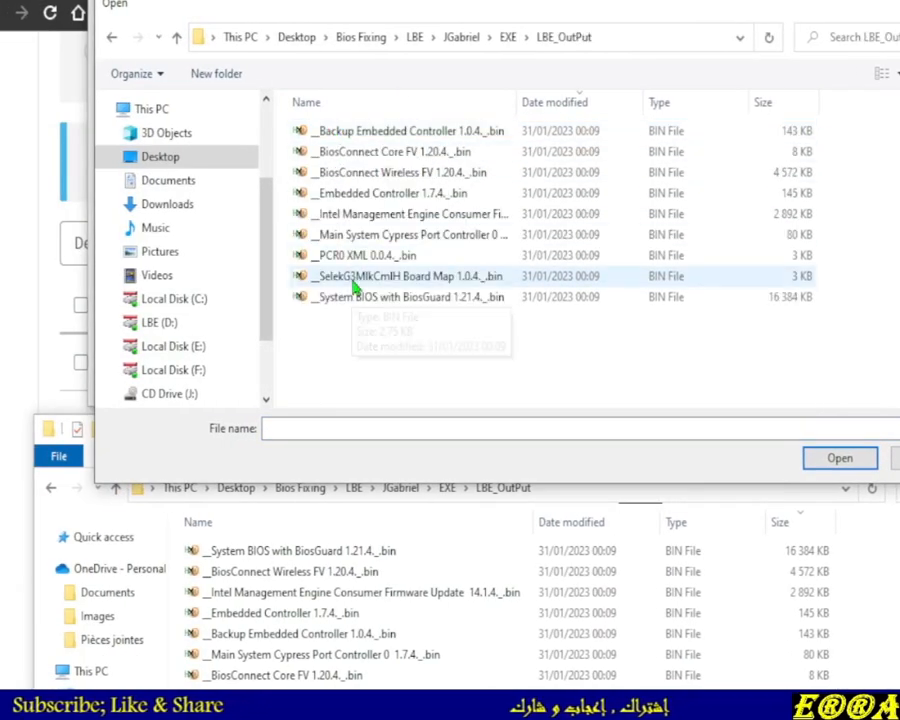
pyautogui.moveTo(516, 108); pyautogui.dragTo(616, 110)
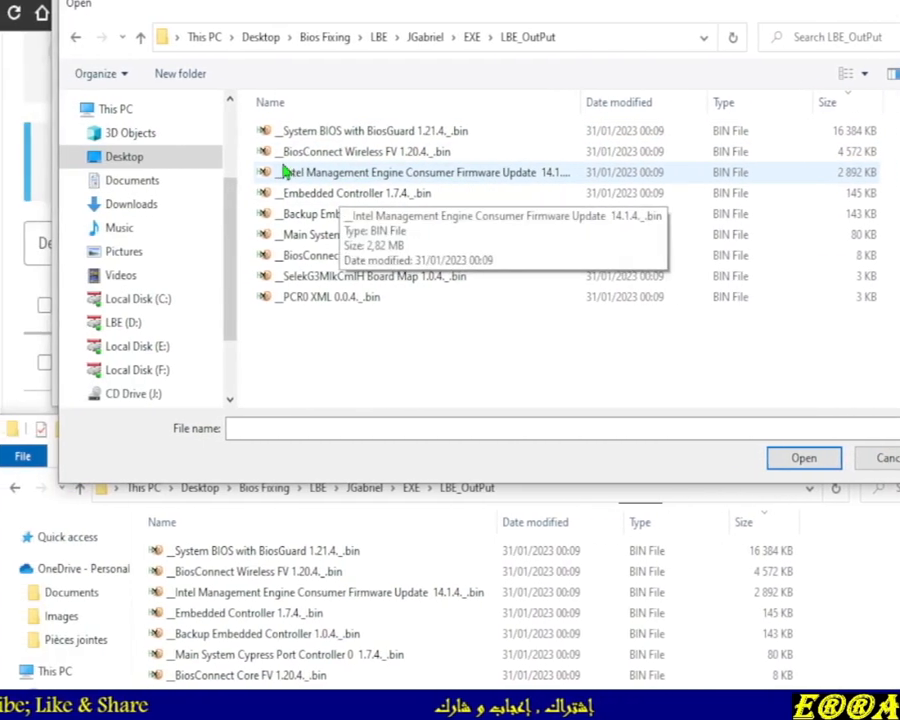
pyautogui.doubleClick(402, 180)
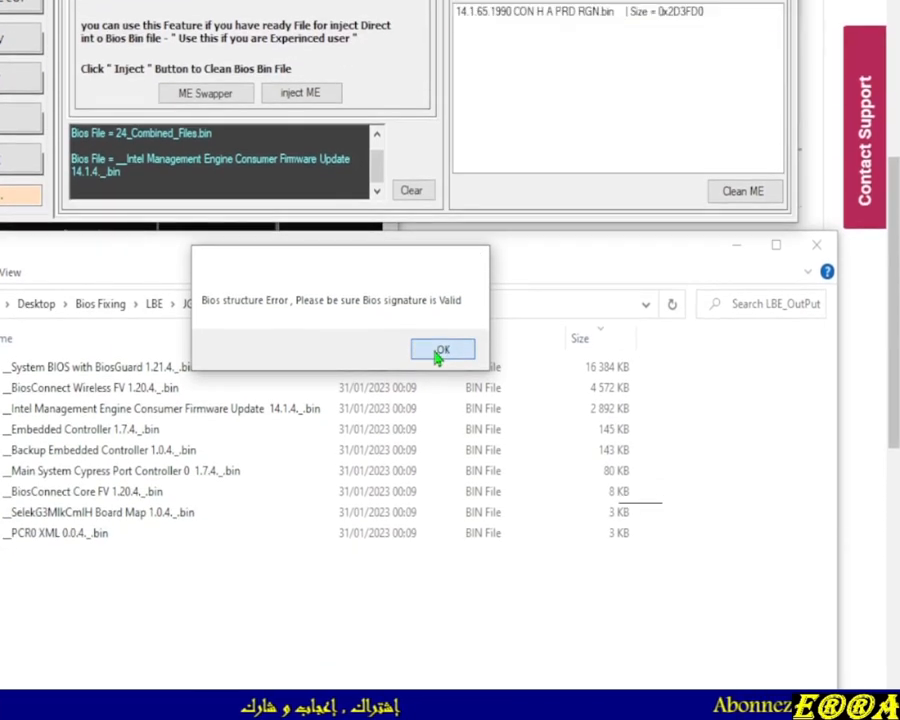
pyautogui.click(441, 533)
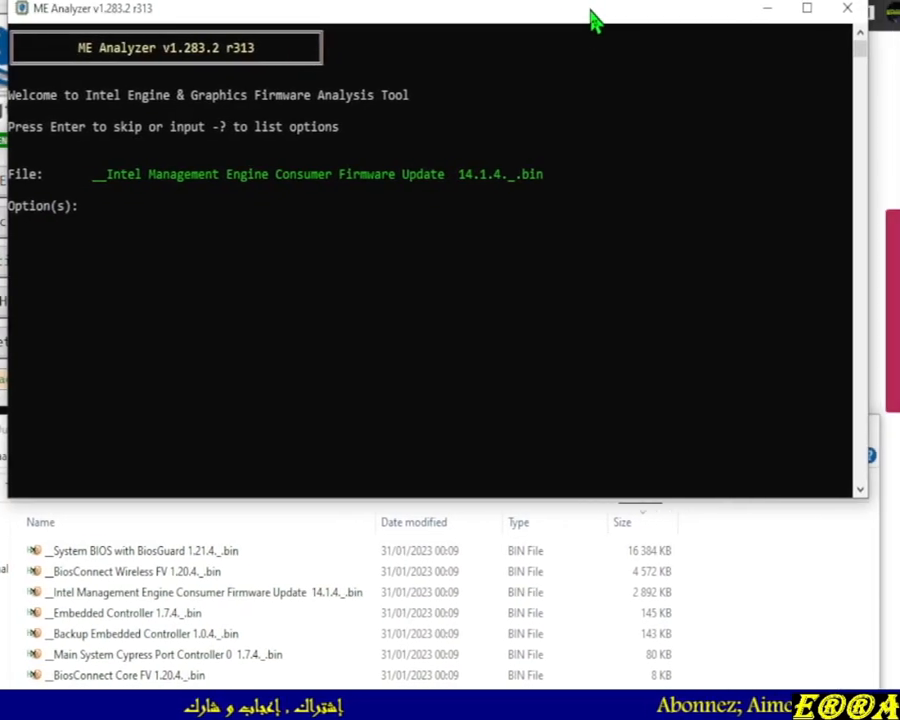
# Compare the ME Analyzer reports of 24_Combined_Files.bin and the extracted ME firmware update side by side
pyautogui.moveTo(495, 352); pyautogui.dragTo(496, 640)
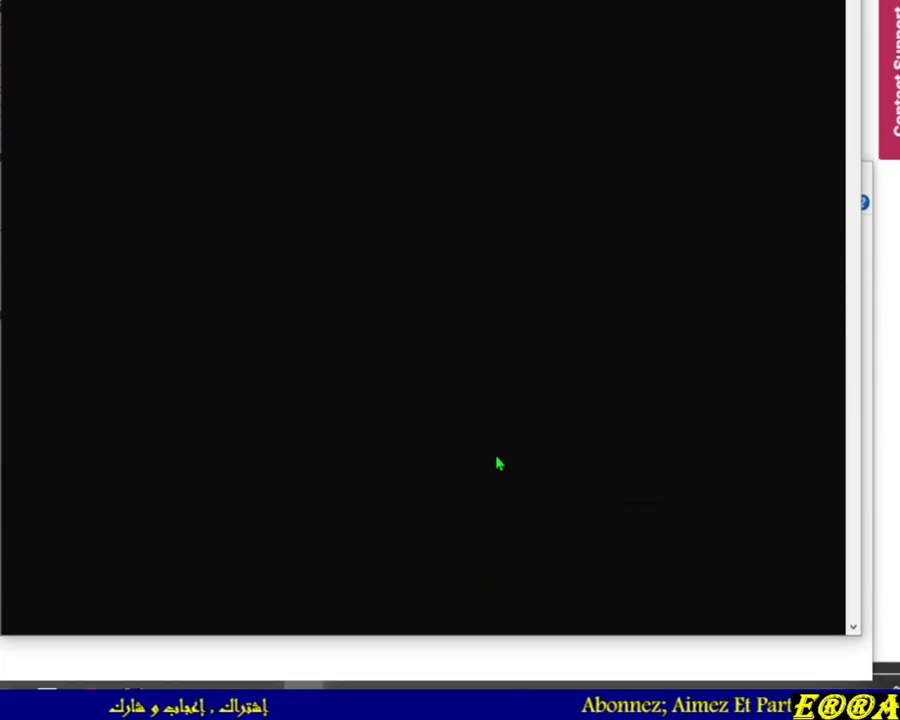
pyautogui.scroll(7, 536, 372)
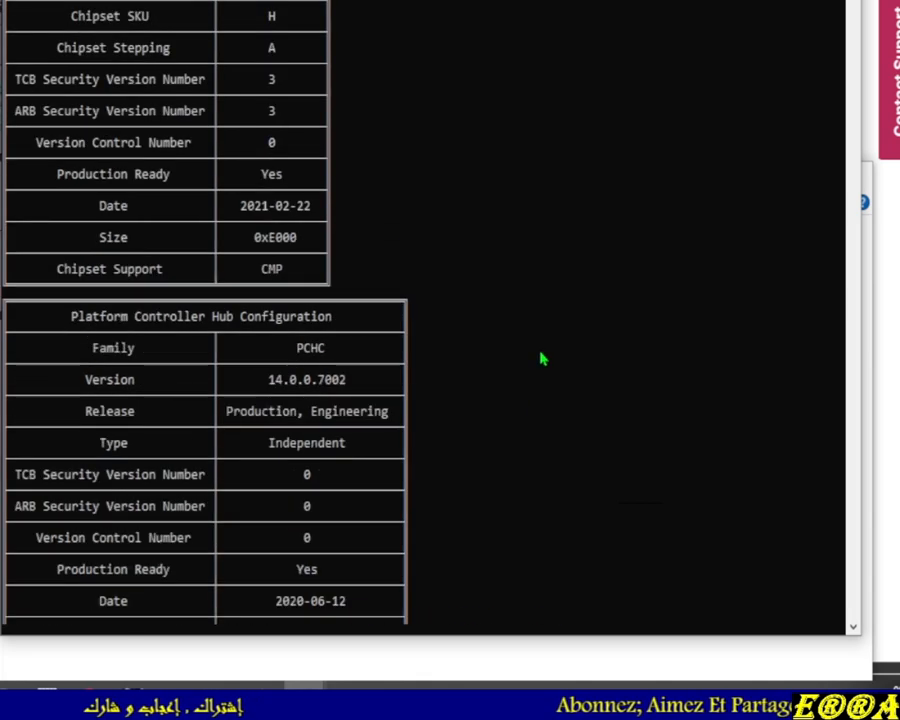
pyautogui.moveTo(382, 300); pyautogui.dragTo(466, 307)
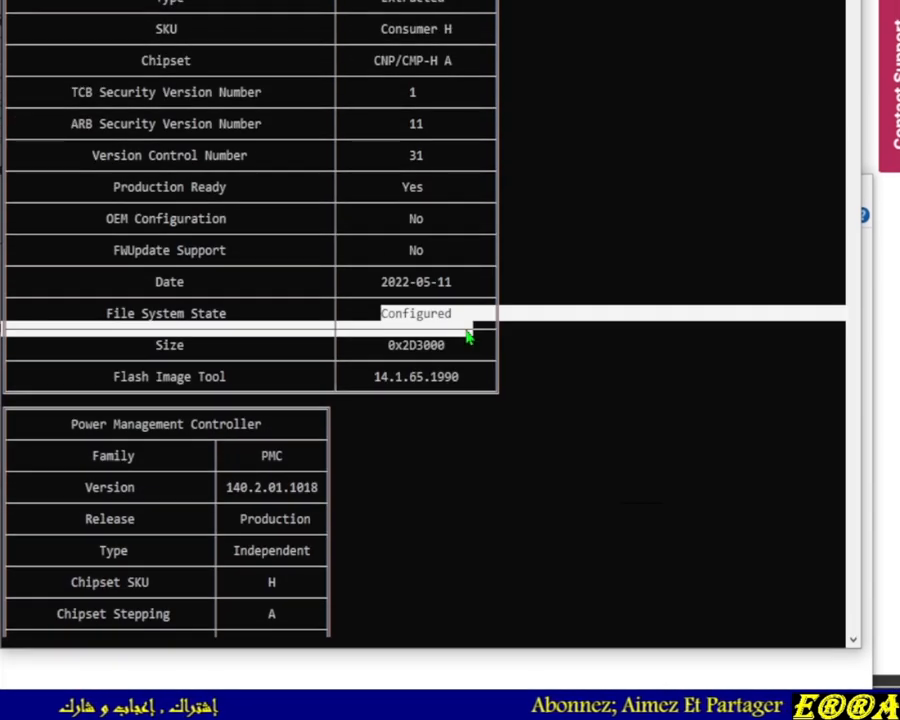
pyautogui.moveTo(375, 174); pyautogui.dragTo(402, 175)
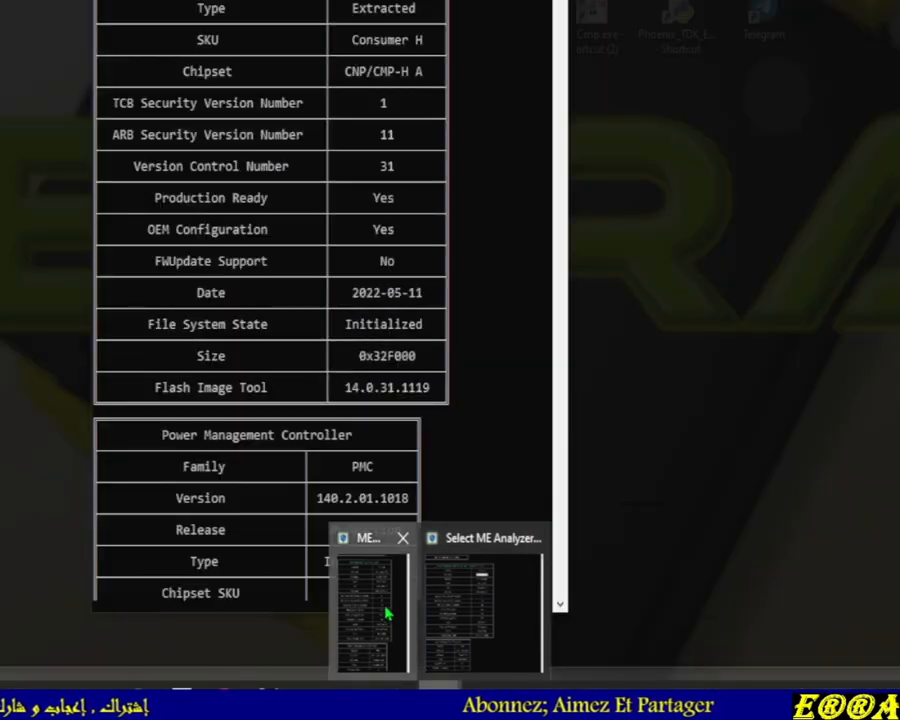
pyautogui.click(341, 608)
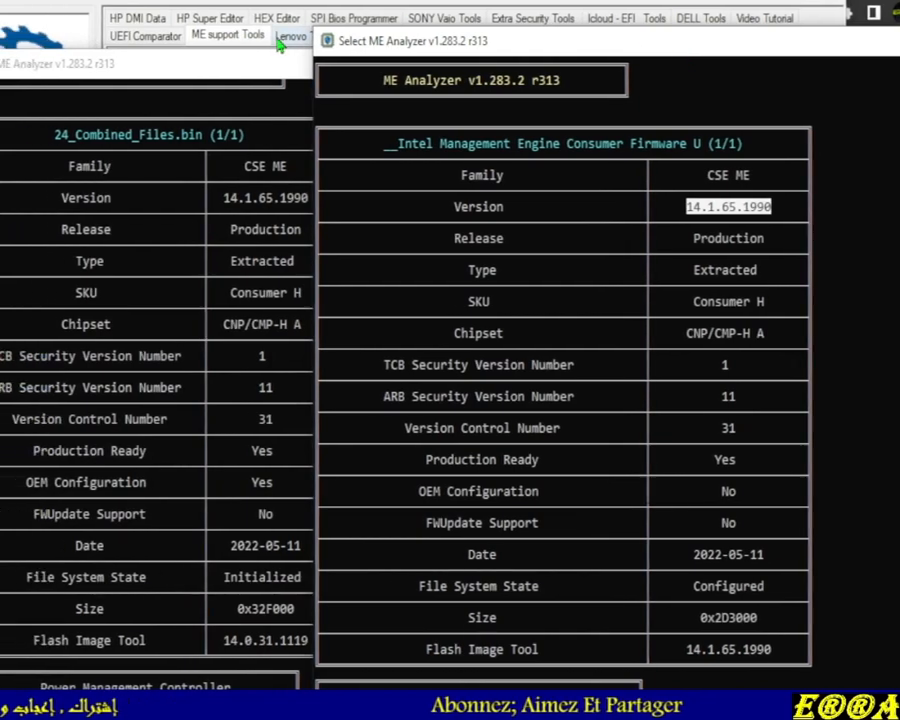
pyautogui.click(225, 68)
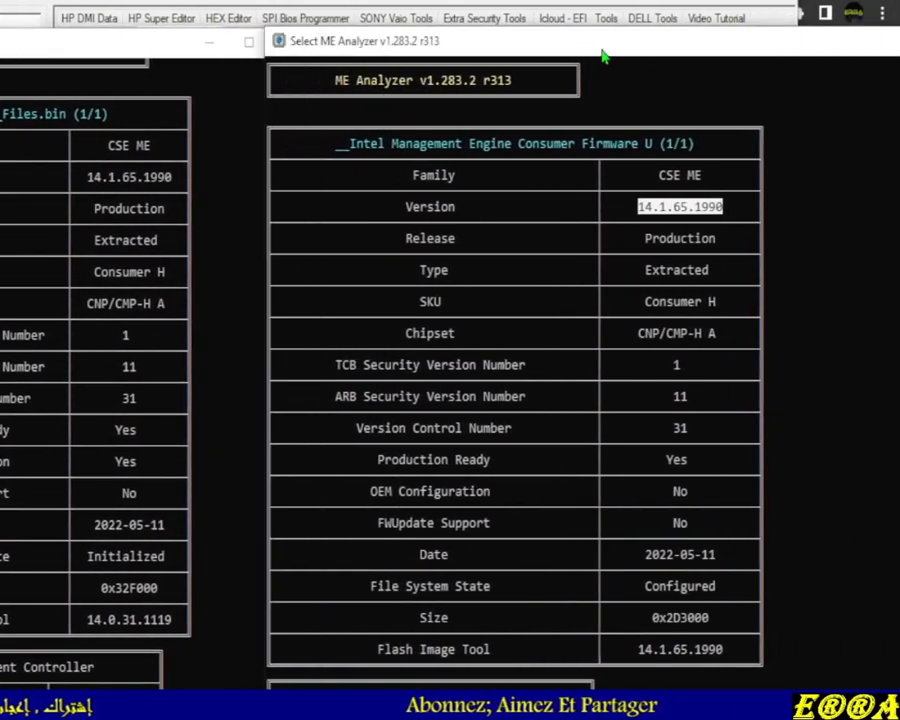
pyautogui.click(684, 44)
pyautogui.moveTo(640, 58); pyautogui.dragTo(619, 64)
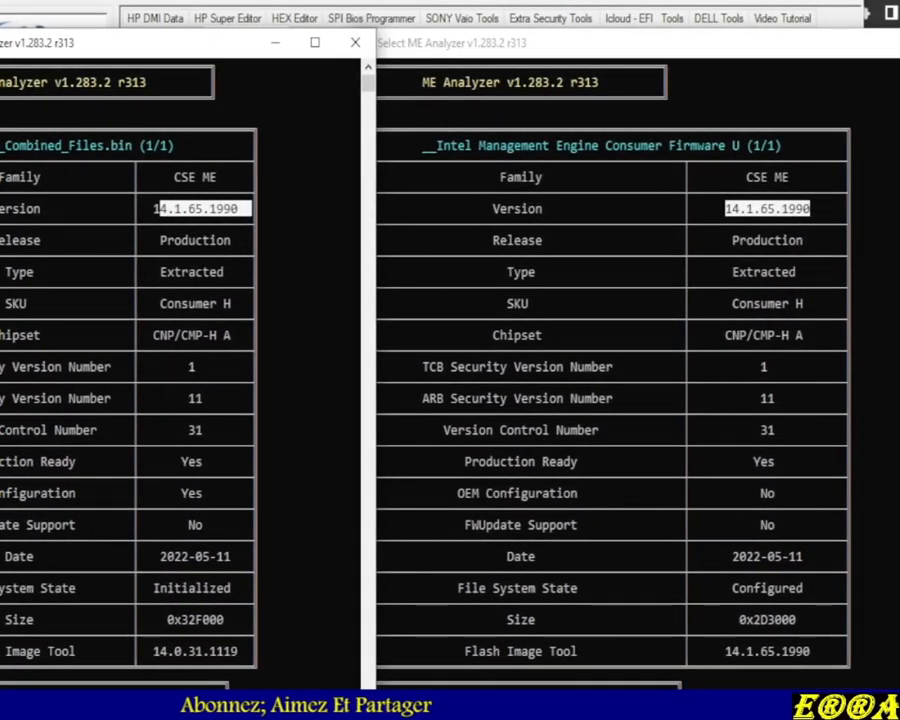
pyautogui.moveTo(703, 44); pyautogui.dragTo(347, 132)
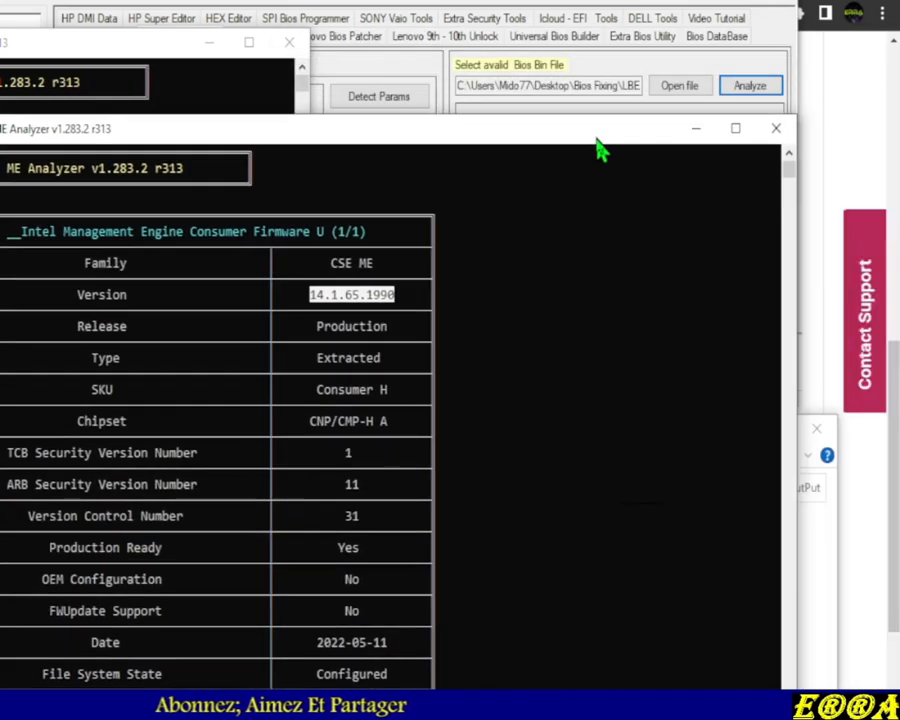
pyautogui.moveTo(598, 148); pyautogui.dragTo(733, 138)
pyautogui.click(715, 127)
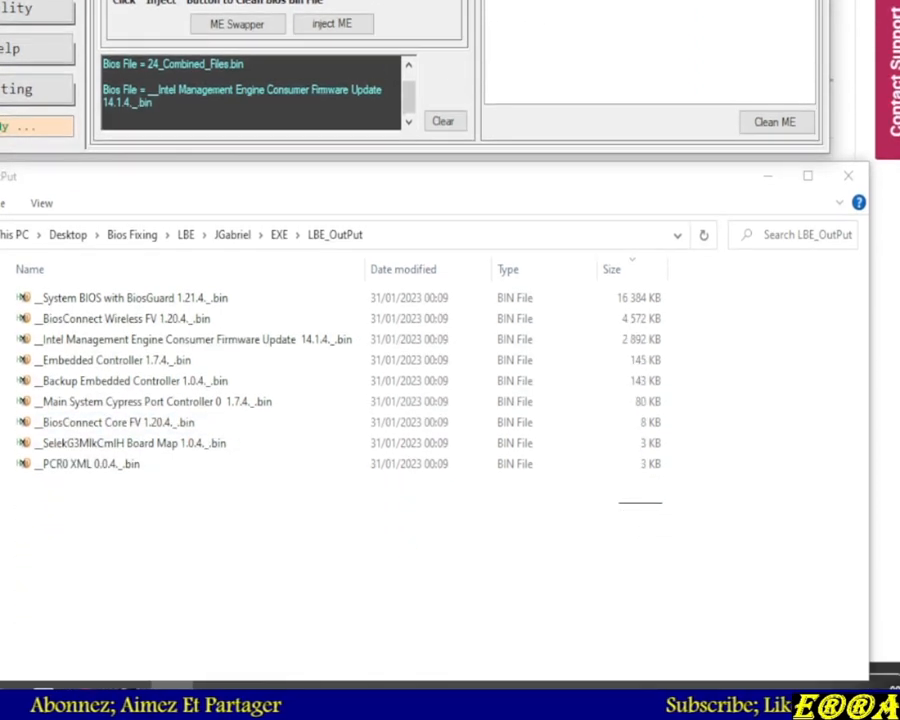
# Copy the Intel Management Engine Consumer Firmware Update 14.1.4 file from the LBE_OutPut folder
pyautogui.moveTo(314, 685)
pyautogui.click(390, 635)
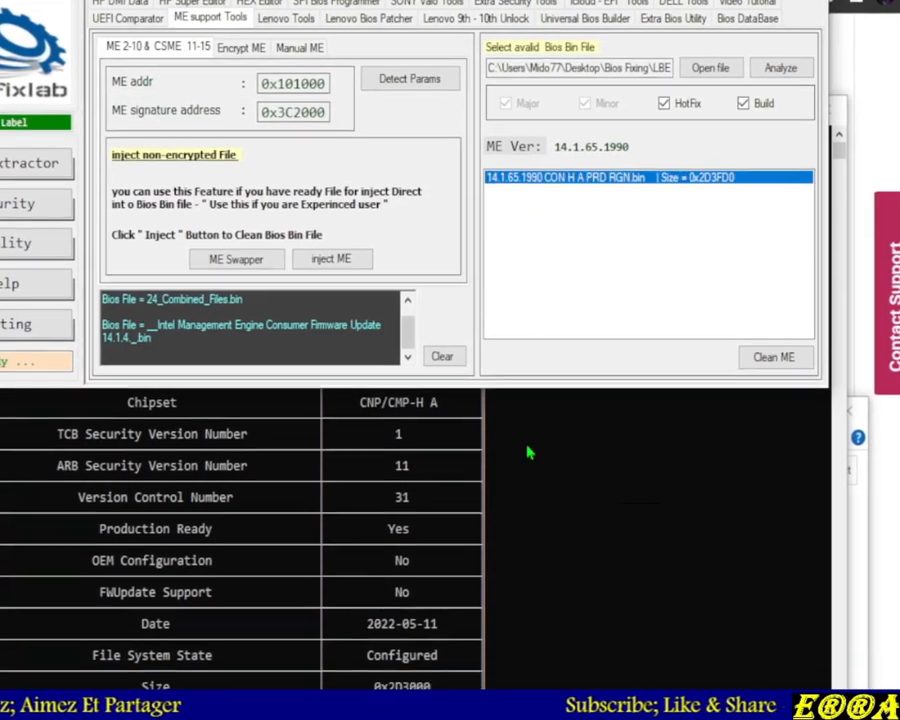
pyautogui.click(530, 465)
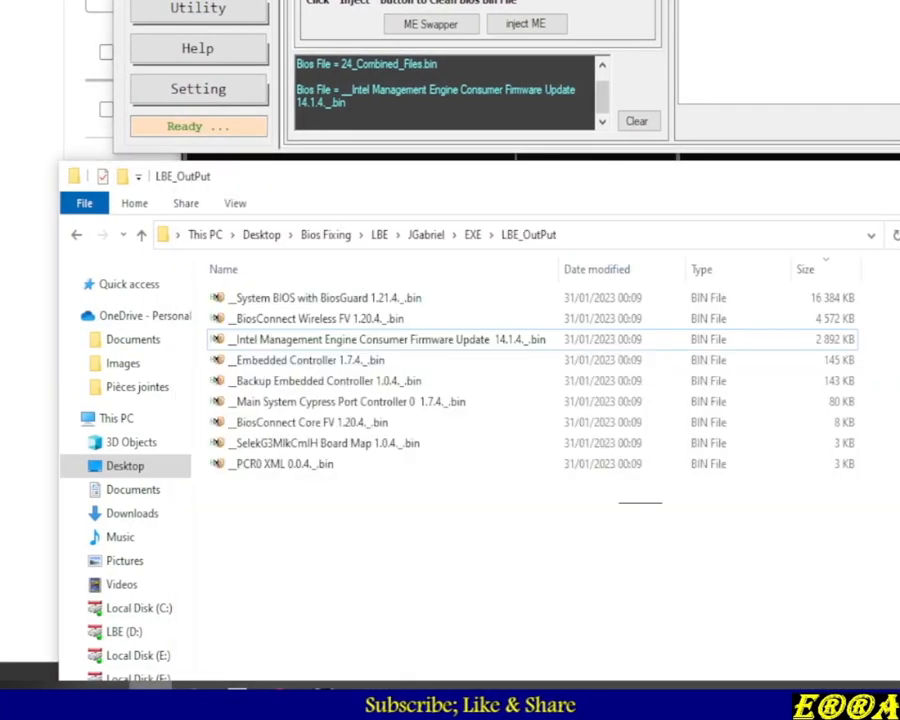
pyautogui.click(310, 345)
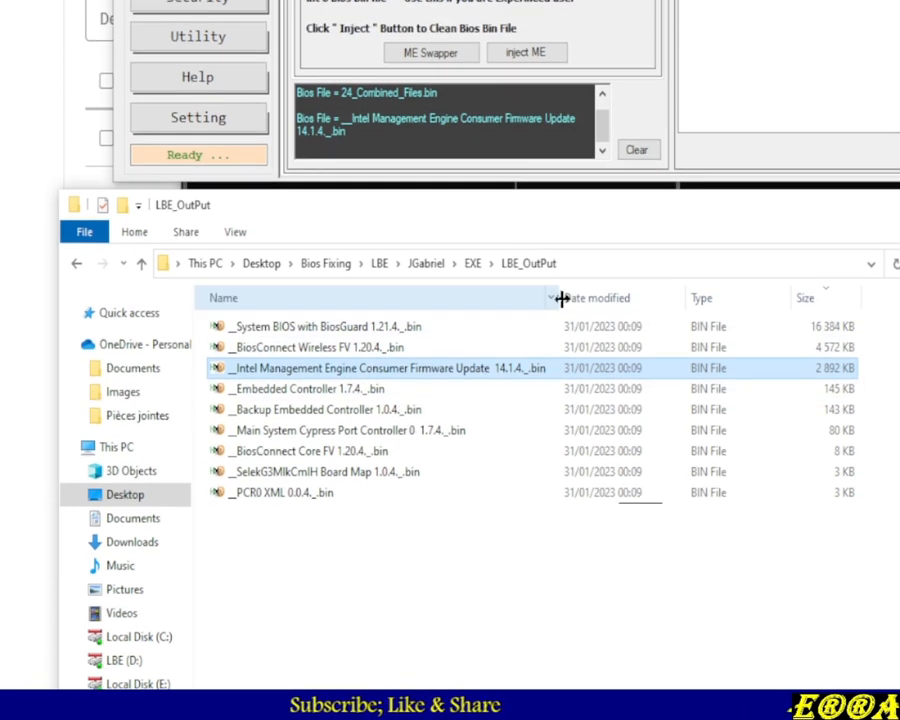
pyautogui.moveTo(558, 271); pyautogui.dragTo(546, 296)
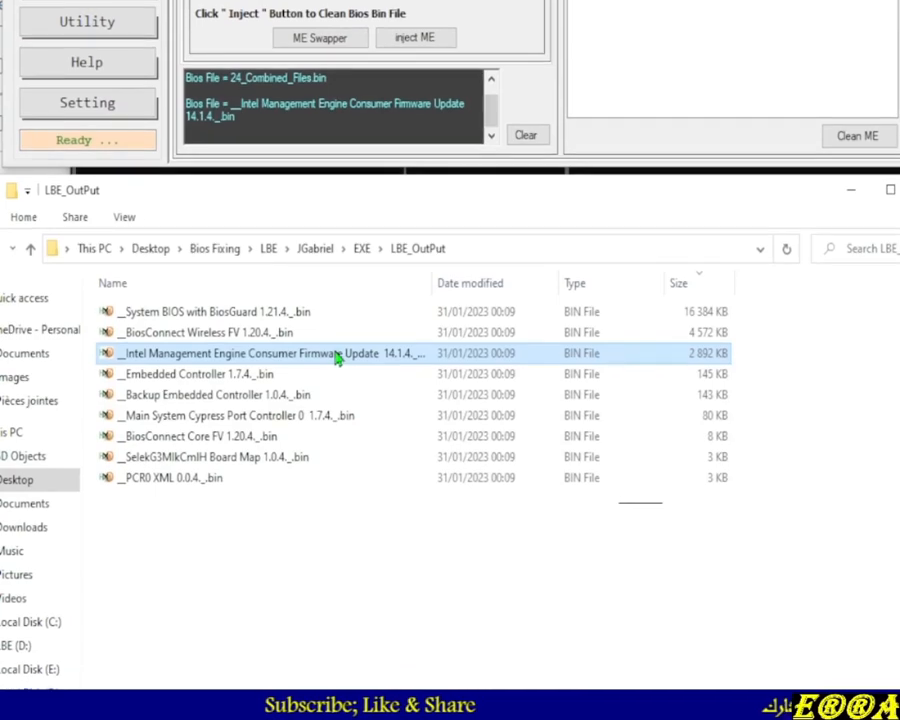
pyautogui.rightClick(348, 384)
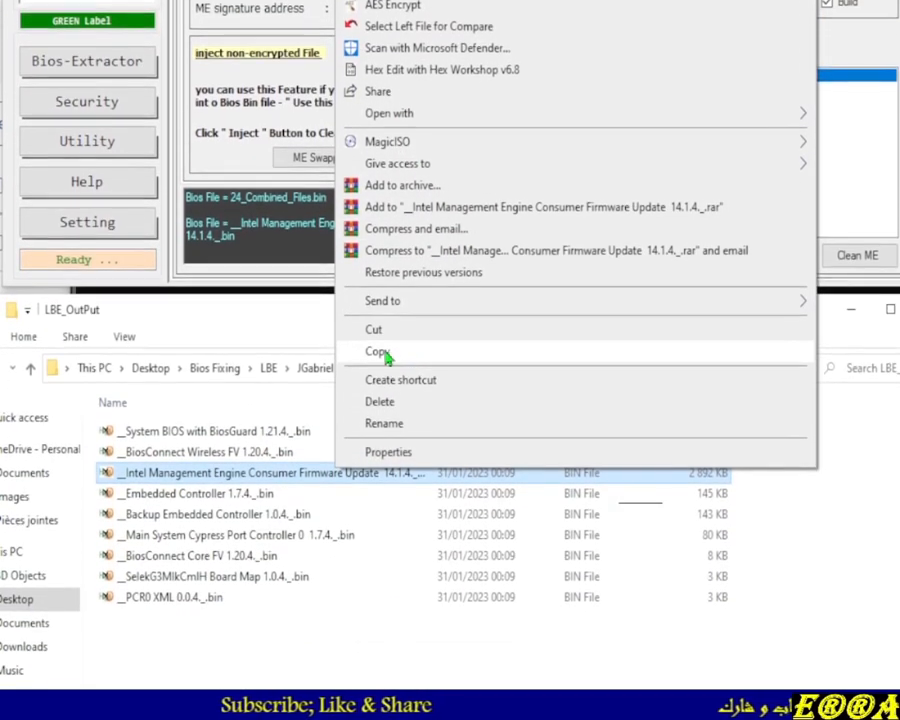
pyautogui.click(414, 474)
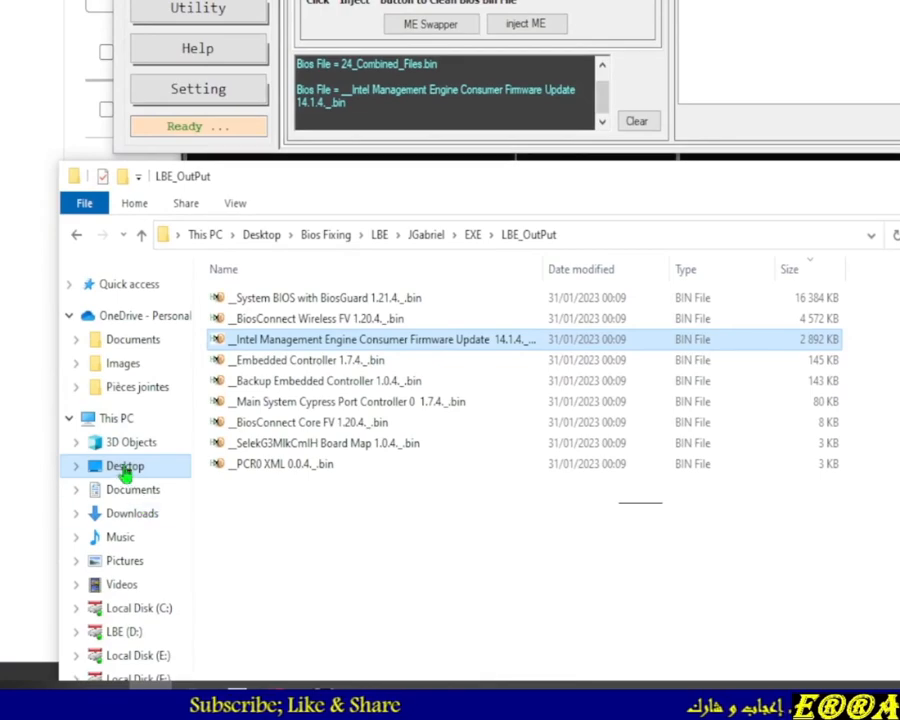
# Browse to the LBE++ folder inside LBE Versions, LBE++.3.0.0.0 on Local Disk (F:)
pyautogui.click(122, 468)
pyautogui.scroll(-2, 300, 475)
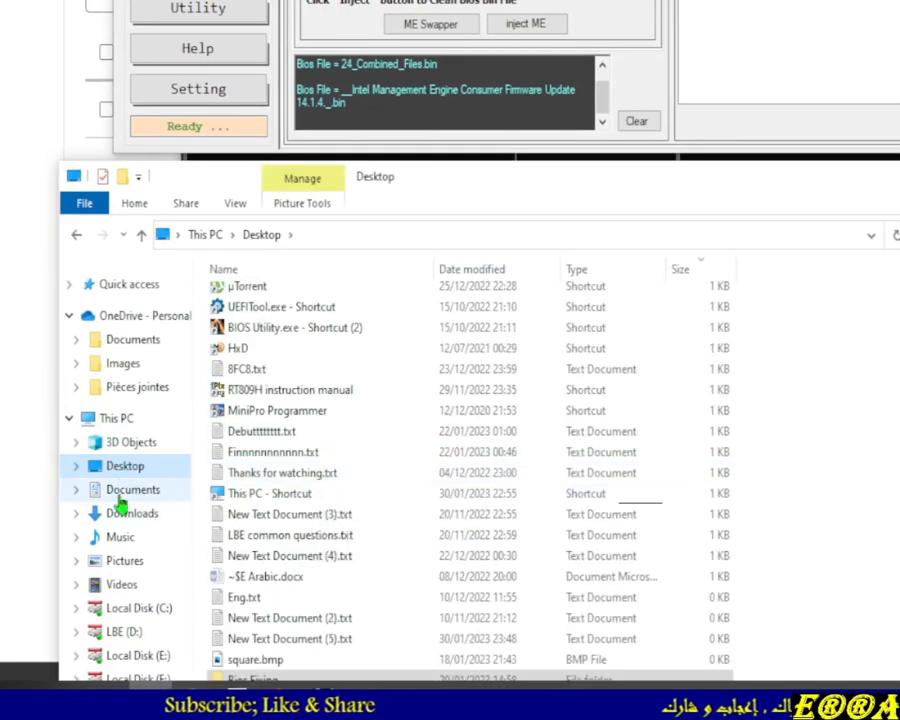
pyautogui.click(122, 420)
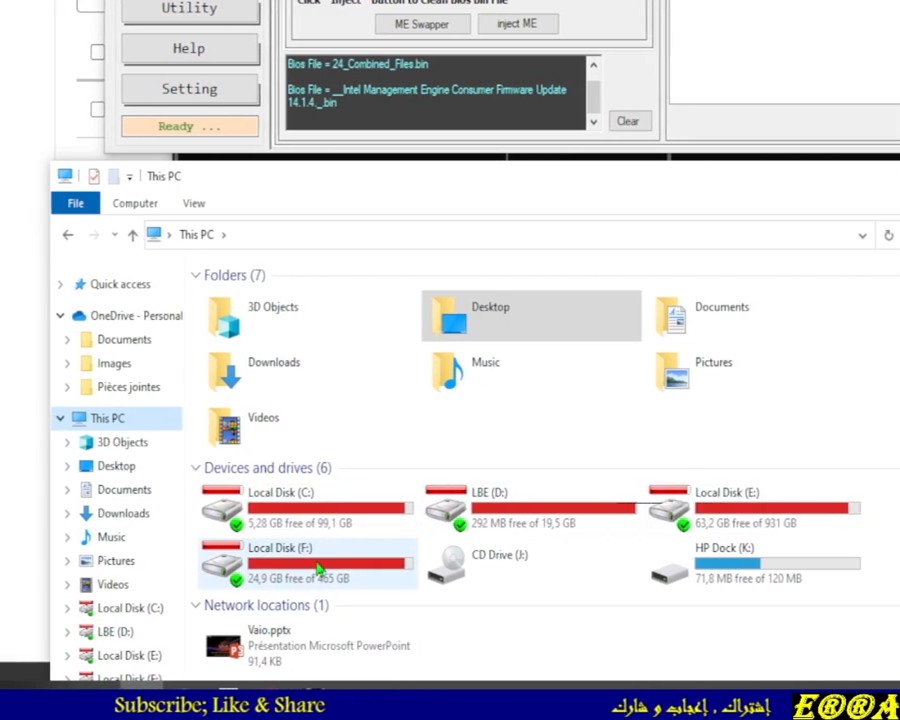
pyautogui.doubleClick(318, 568)
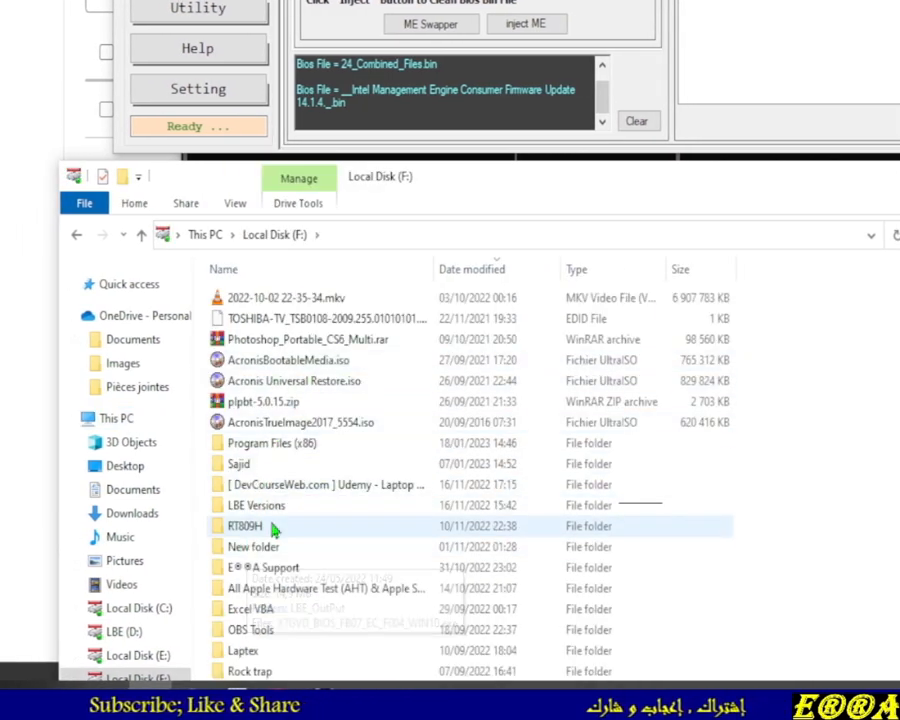
pyautogui.doubleClick(263, 510)
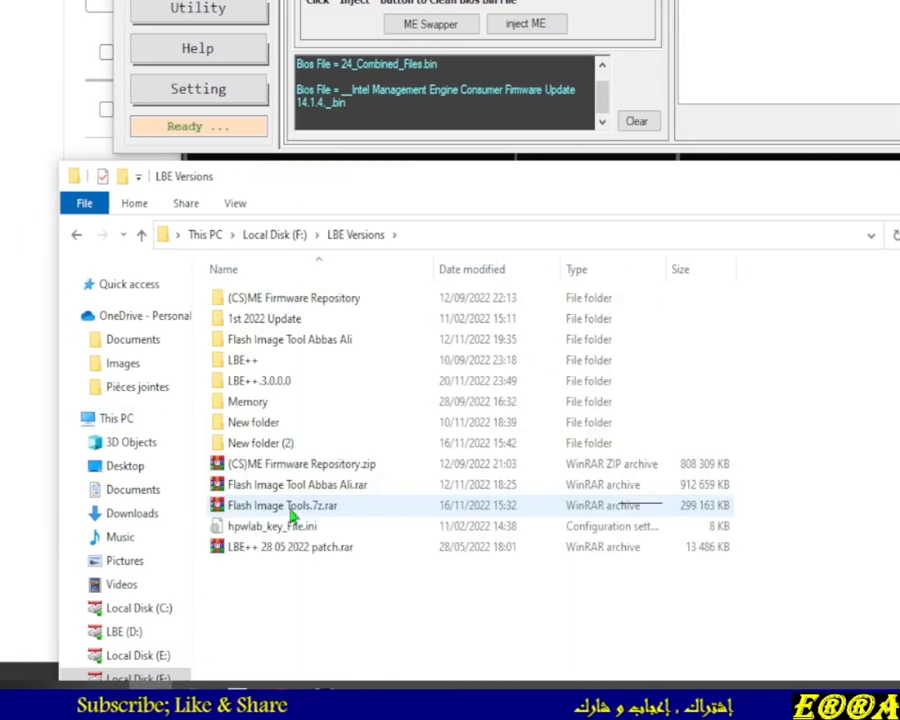
pyautogui.doubleClick(280, 381)
pyautogui.doubleClick(251, 321)
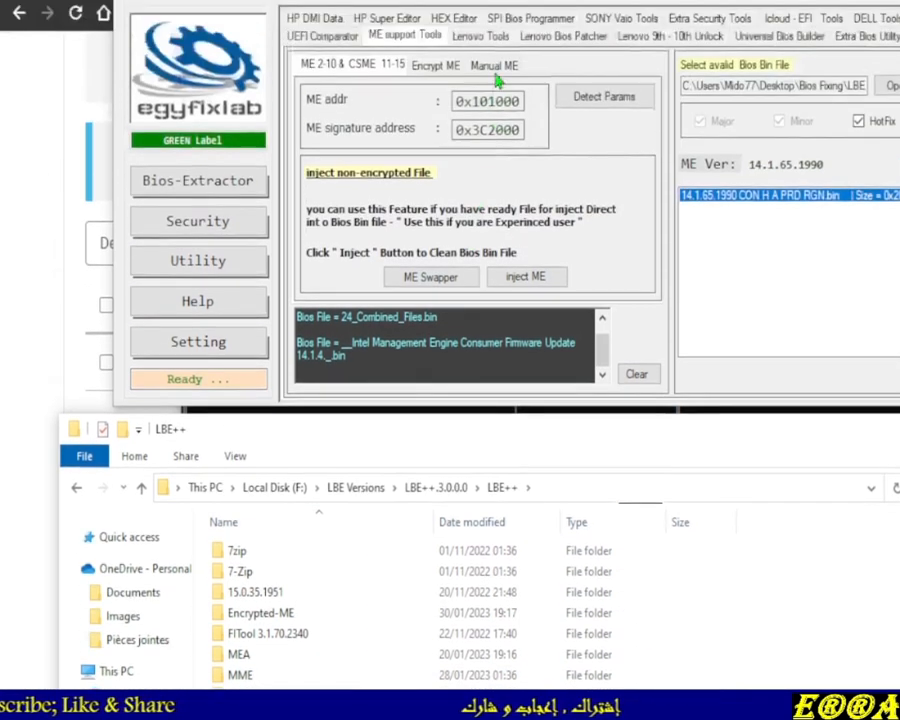
# Review the Manual ME tab's FIT version list against the MME folder's contents and the Encrypt ME tab
pyautogui.click(493, 68)
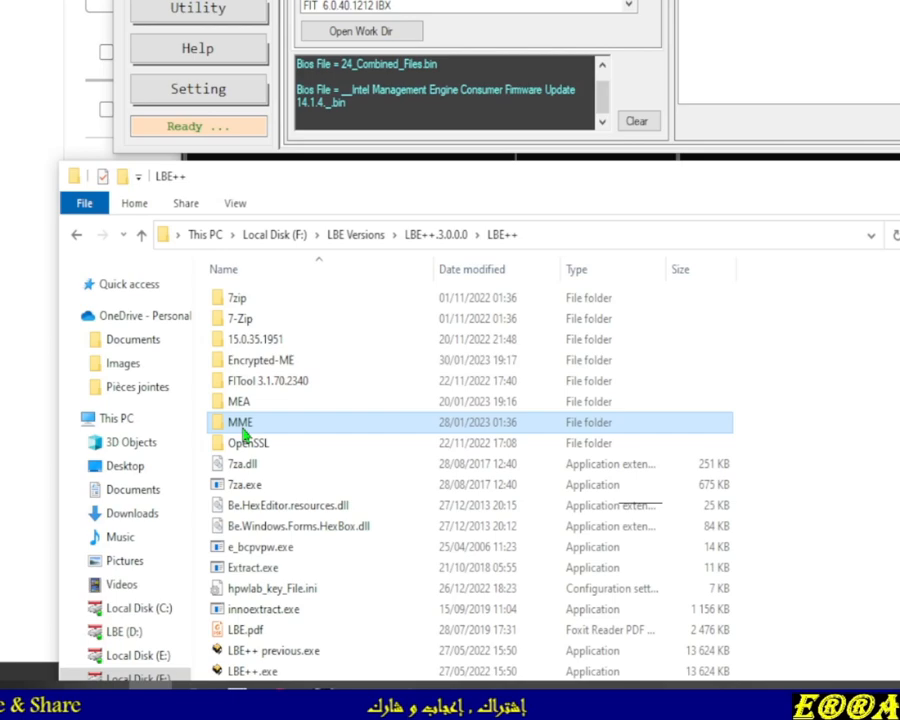
pyautogui.doubleClick(242, 424)
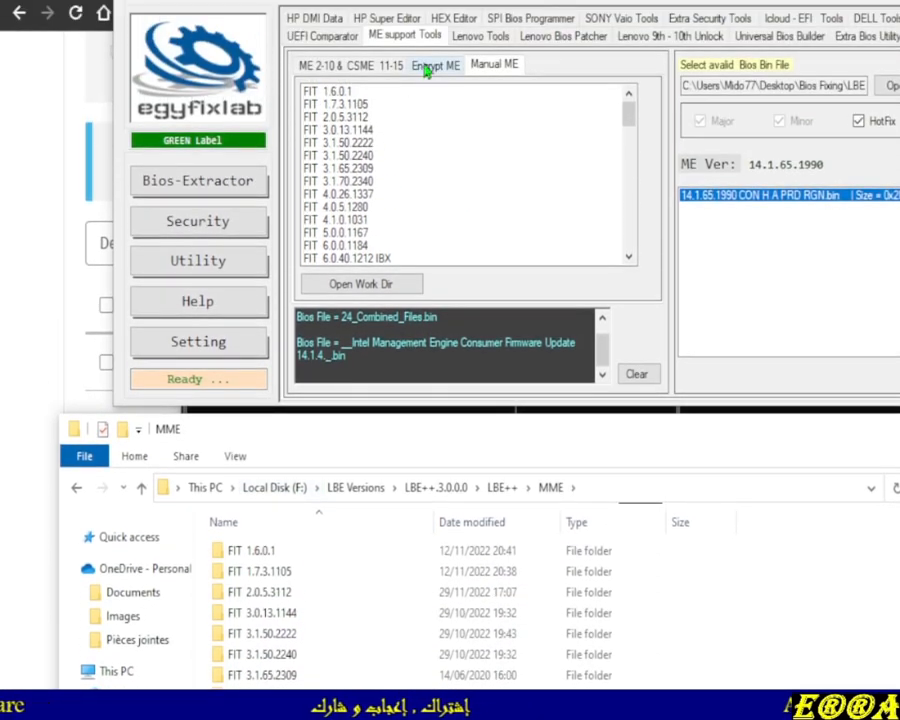
pyautogui.click(425, 68)
pyautogui.click(393, 64)
pyautogui.click(437, 66)
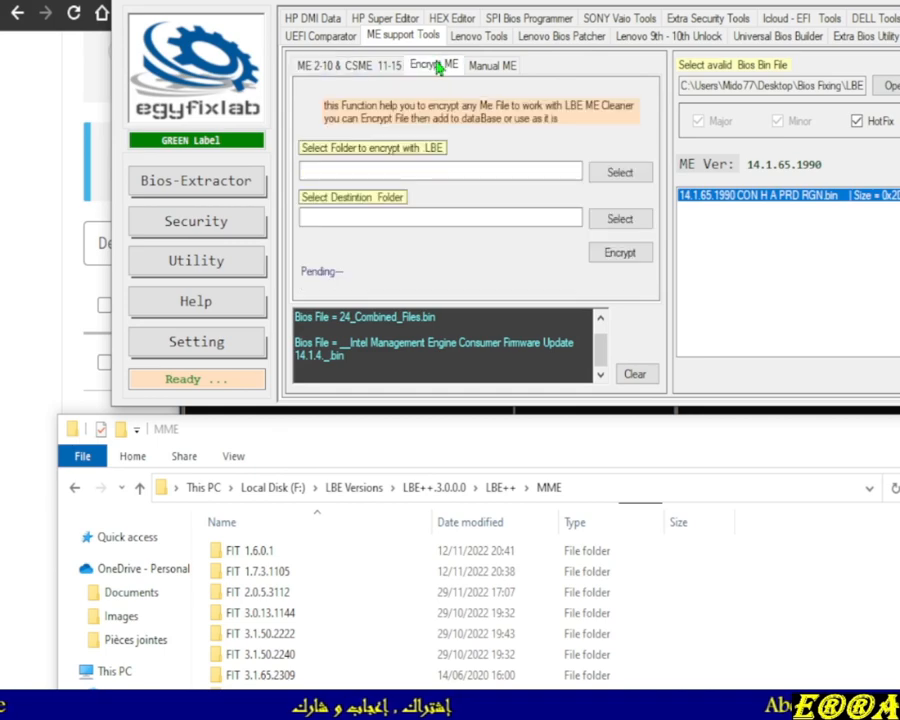
pyautogui.click(497, 66)
# Open the Encrypted-ME folder inside LBE++ and enlarge its window
pyautogui.click(142, 345)
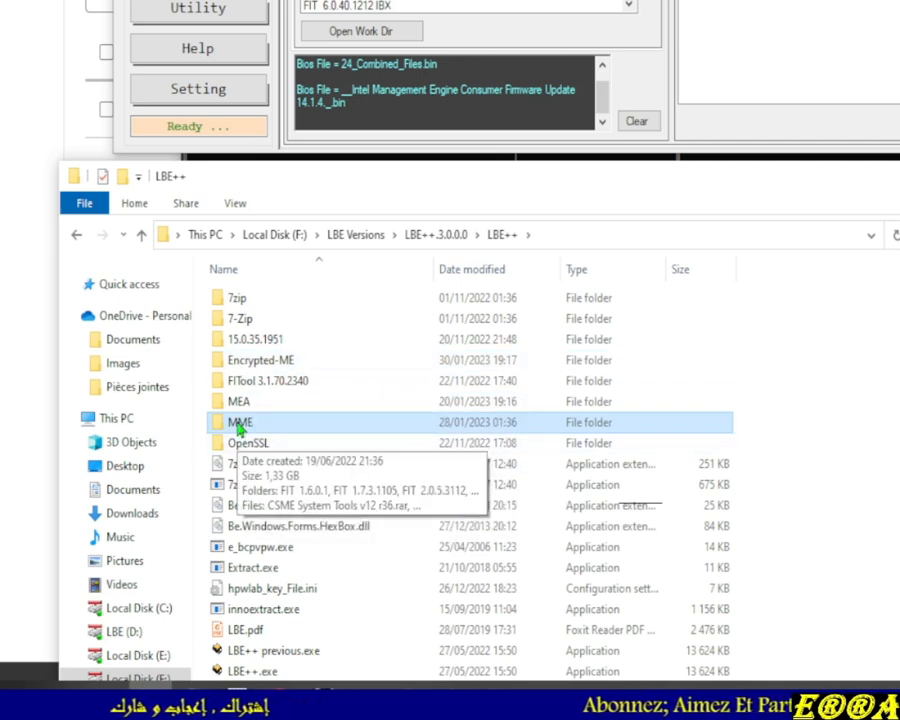
pyautogui.doubleClick(252, 363)
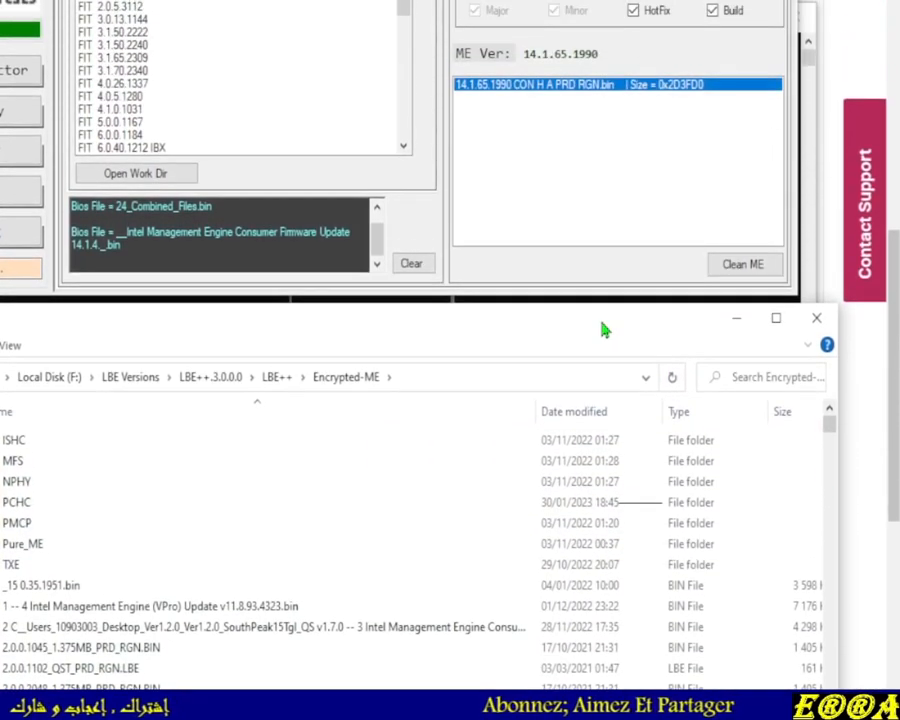
pyautogui.moveTo(604, 330); pyautogui.dragTo(622, 56)
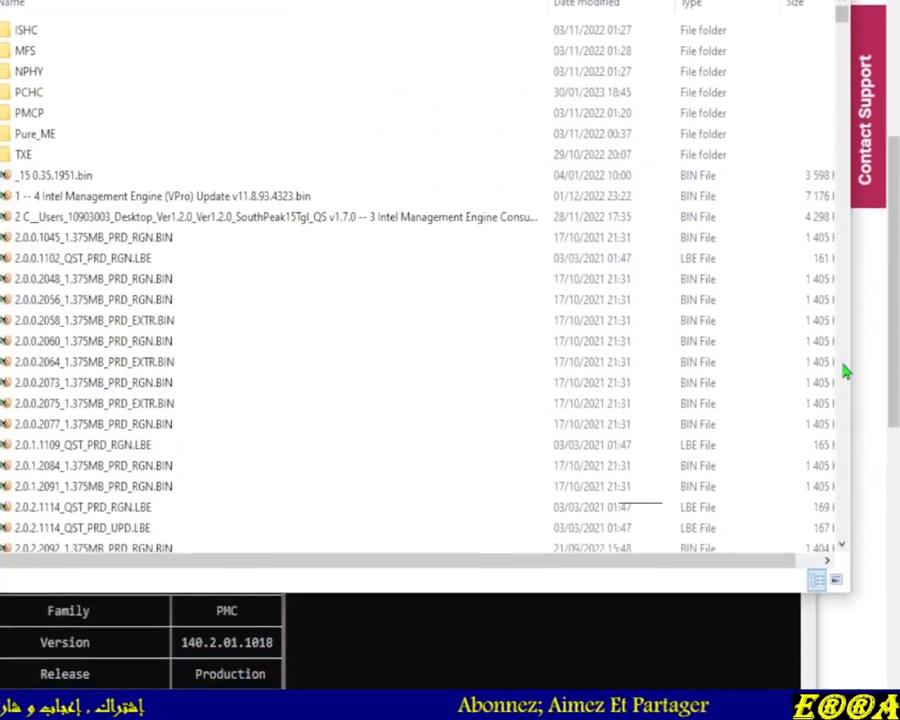
# Paste the copied Intel ME consumer firmware file into the Encrypted-ME folder
pyautogui.scroll(-20, 845, 372)
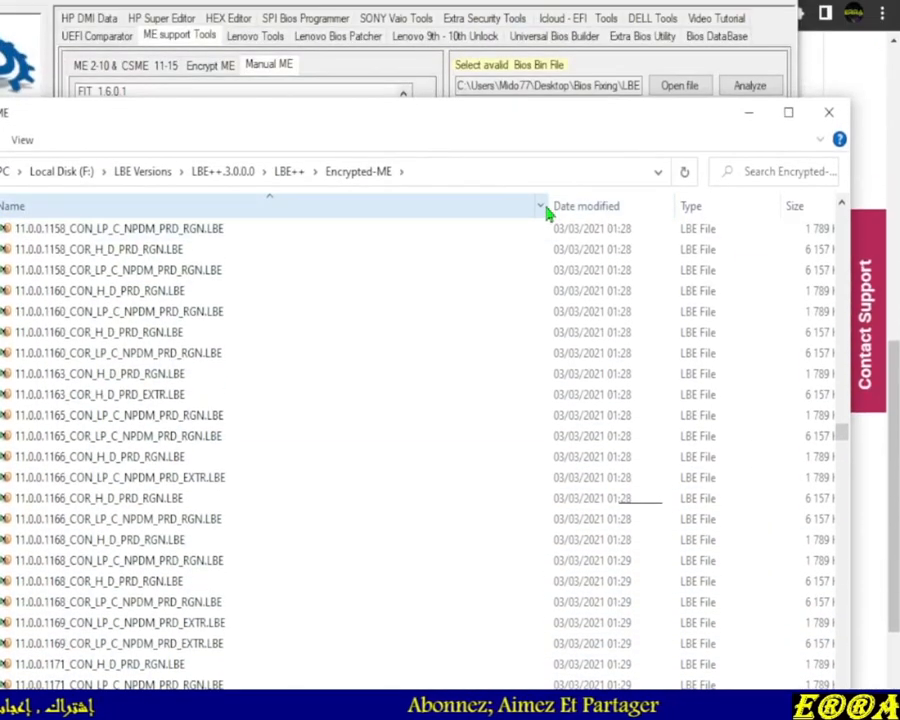
pyautogui.moveTo(548, 206); pyautogui.dragTo(330, 206)
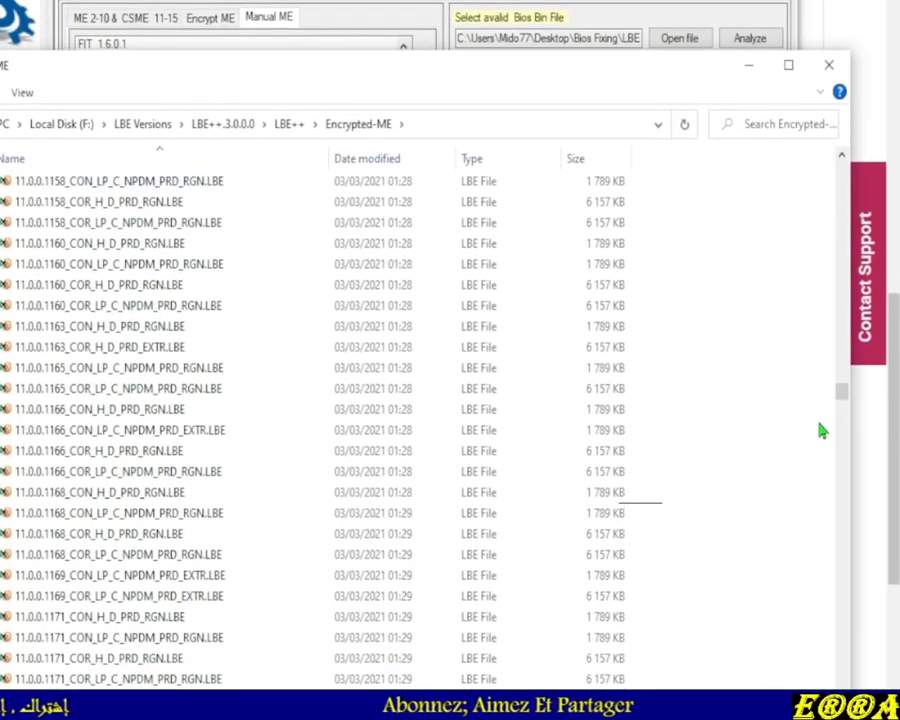
pyautogui.rightClick(816, 479)
pyautogui.click(755, 392)
pyautogui.rightClick(755, 386)
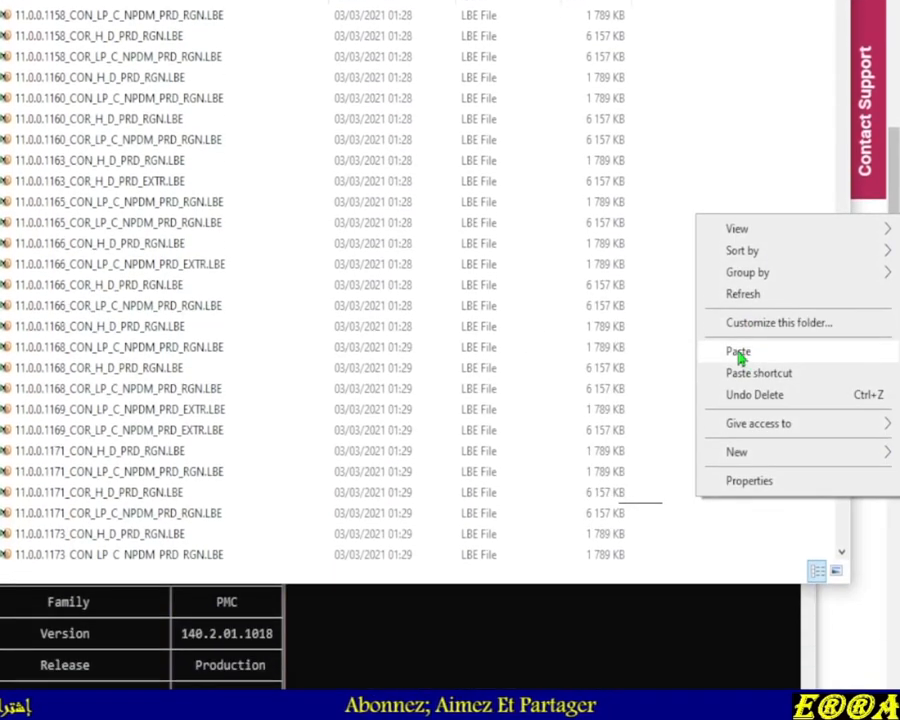
pyautogui.click(740, 457)
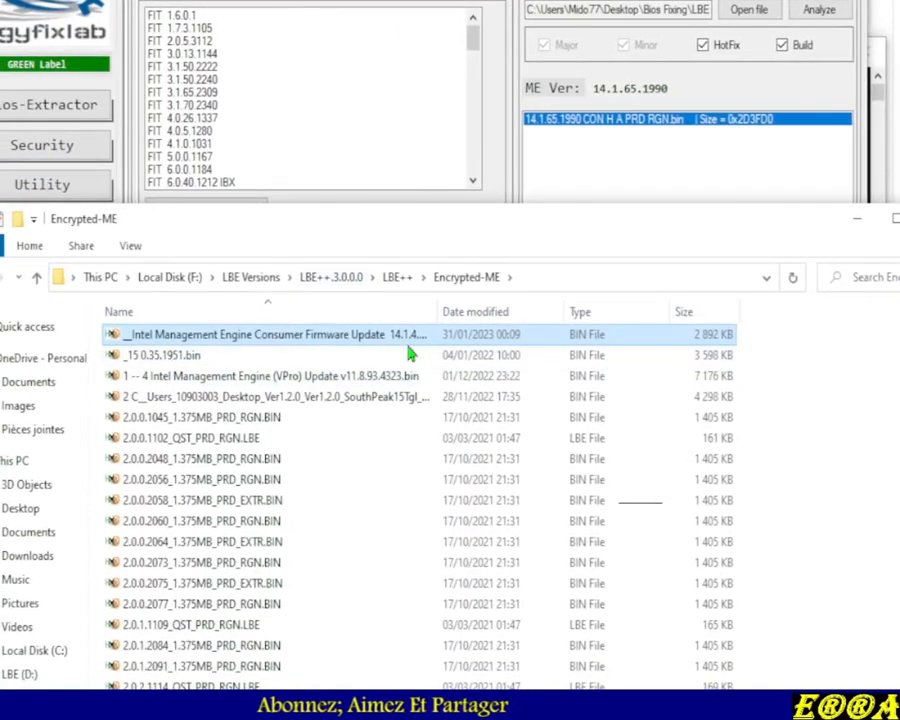
# Rename the pasted firmware file as 14.1.65.1990 CON H A PRD RGN COPY.bin
pyautogui.press('F2')
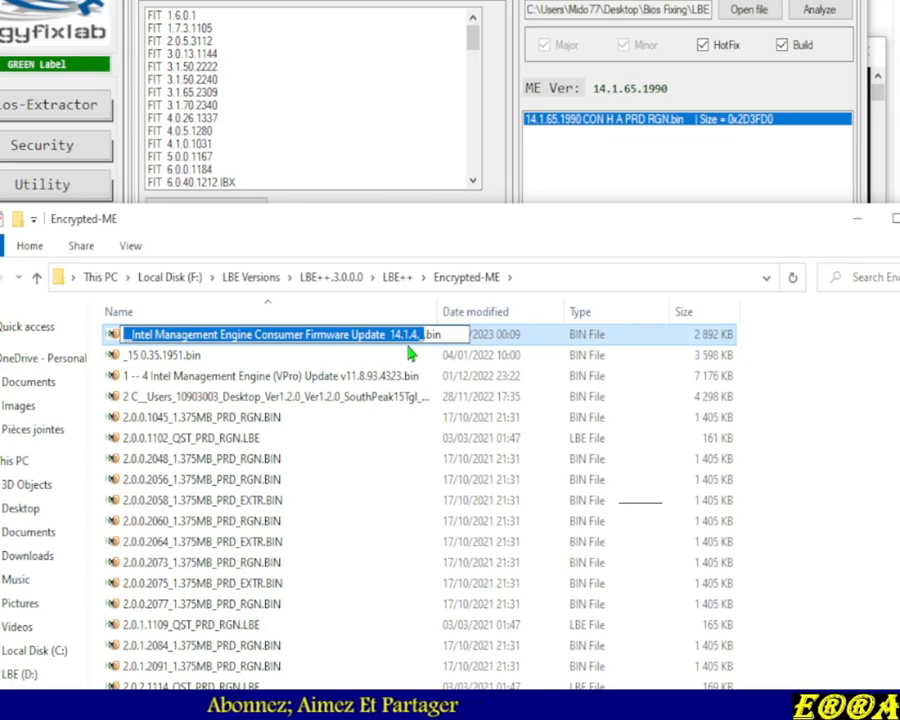
pyautogui.write('14.1.65.1990 CON H A PRD RGN')
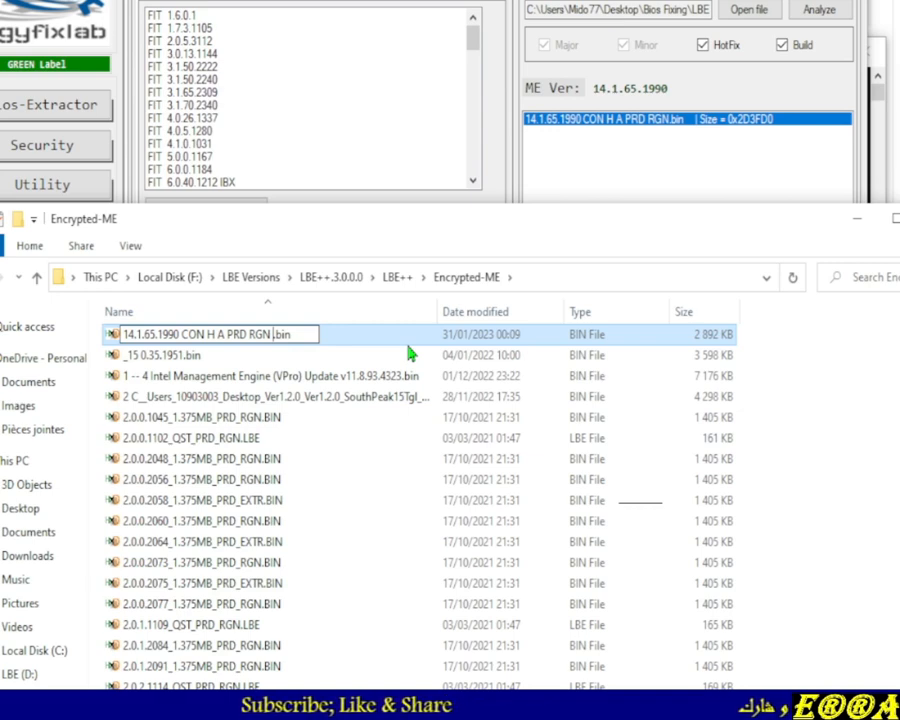
pyautogui.write('COPY')
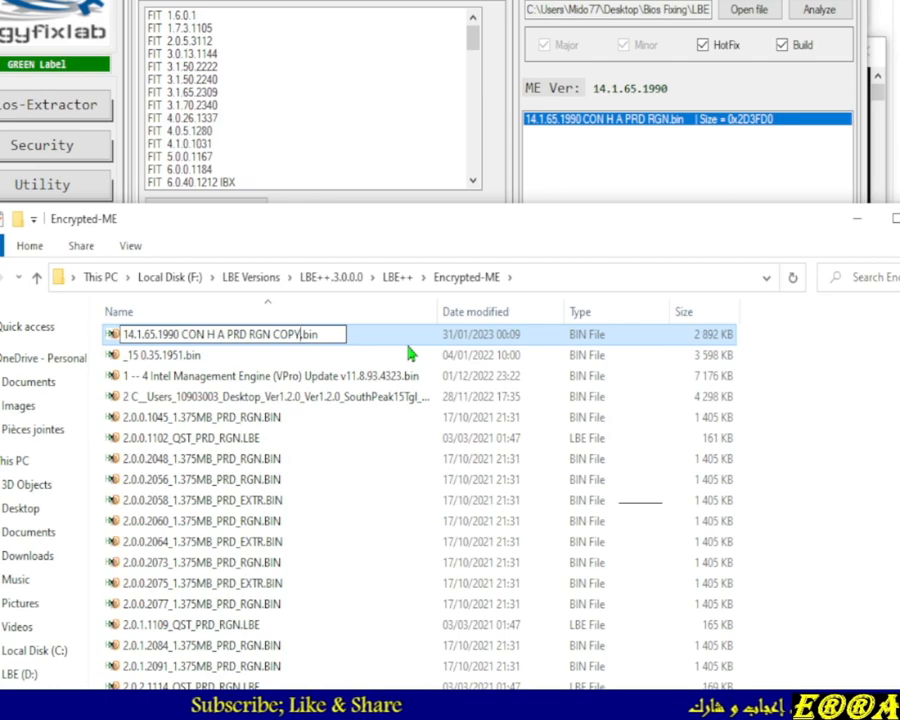
pyautogui.press('Return')
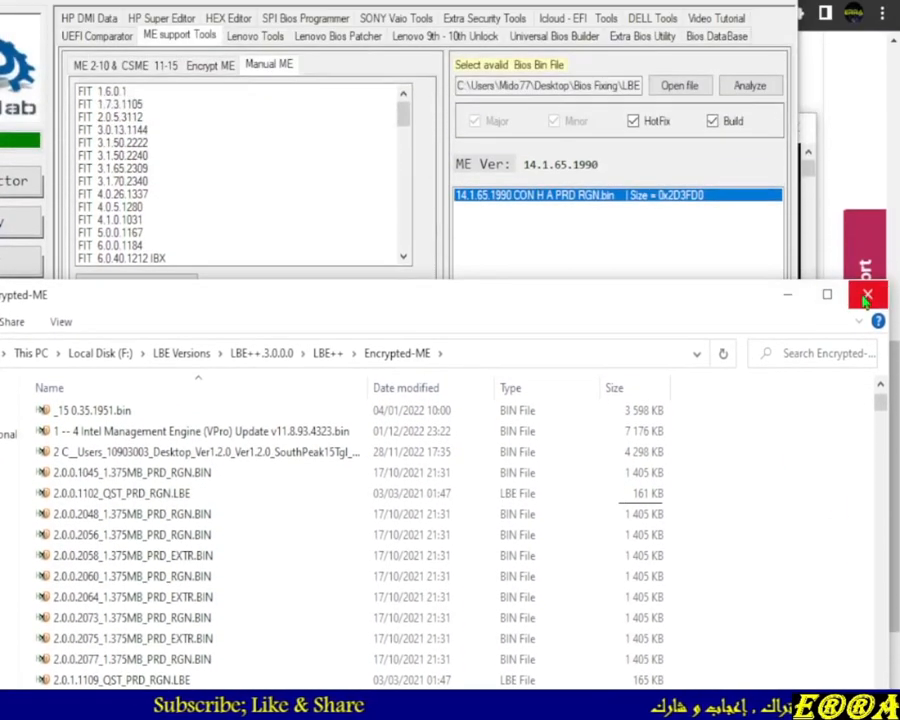
# Open 24_Combined_Files.bin from the JGabriel folder as the BIOS file in the Manual ME tab
pyautogui.click(866, 295)
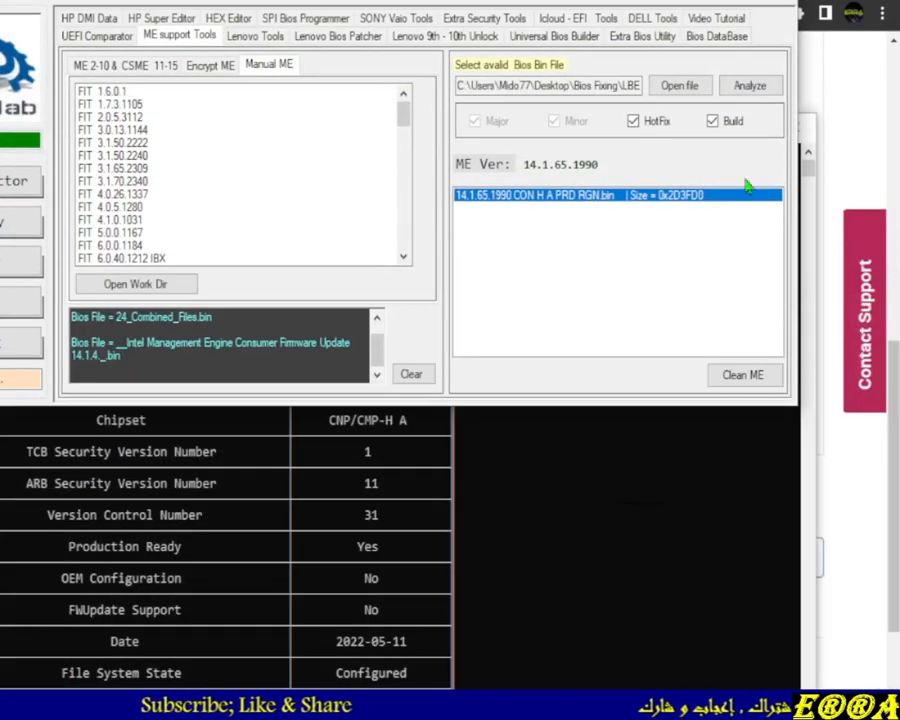
pyautogui.click(673, 82)
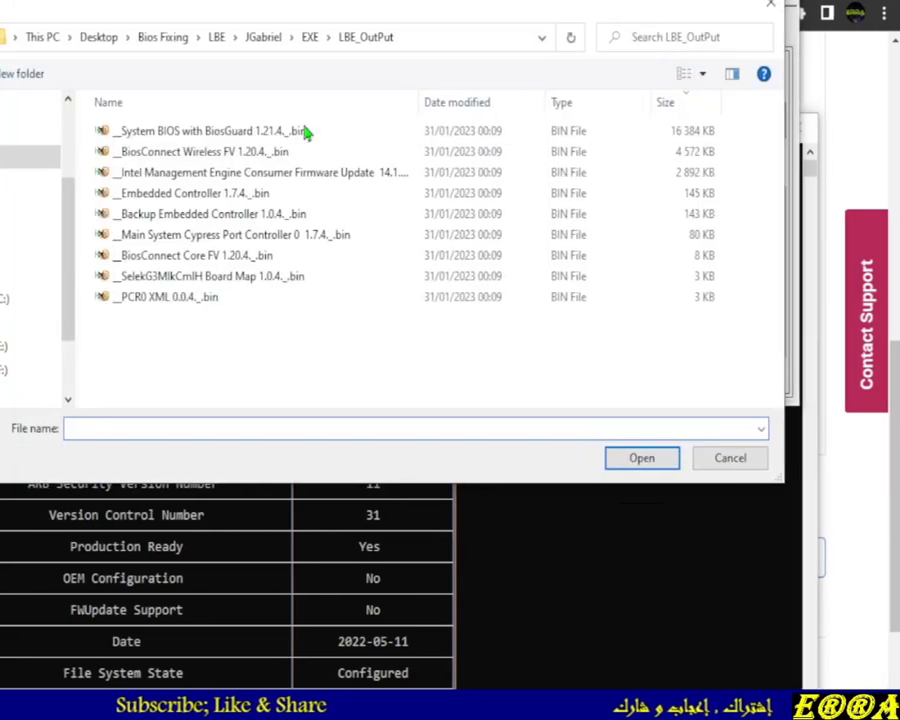
pyautogui.click(203, 37)
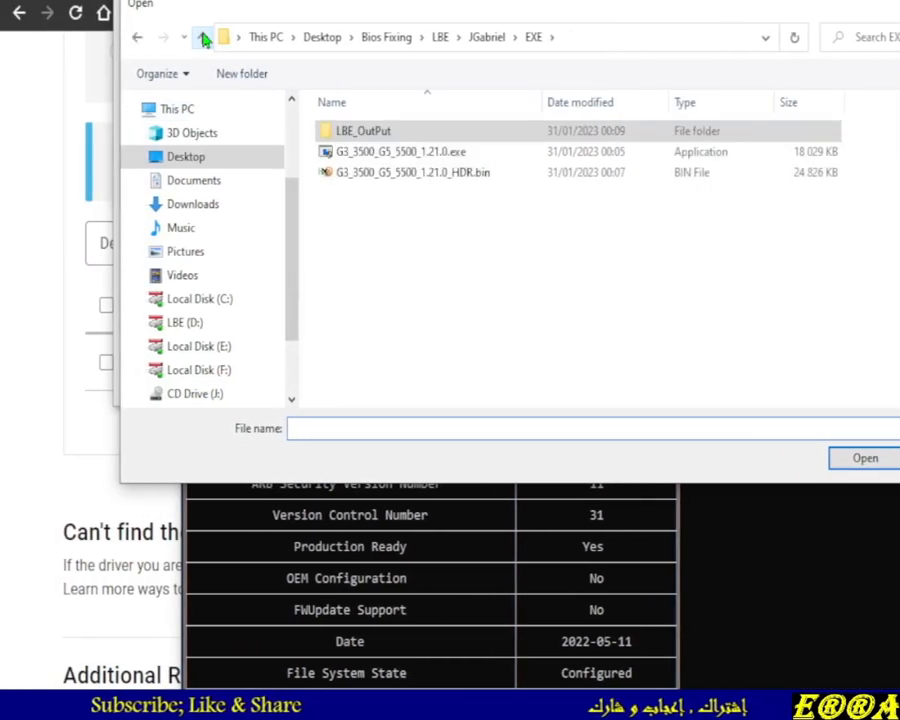
pyautogui.click(203, 37)
pyautogui.click(361, 155)
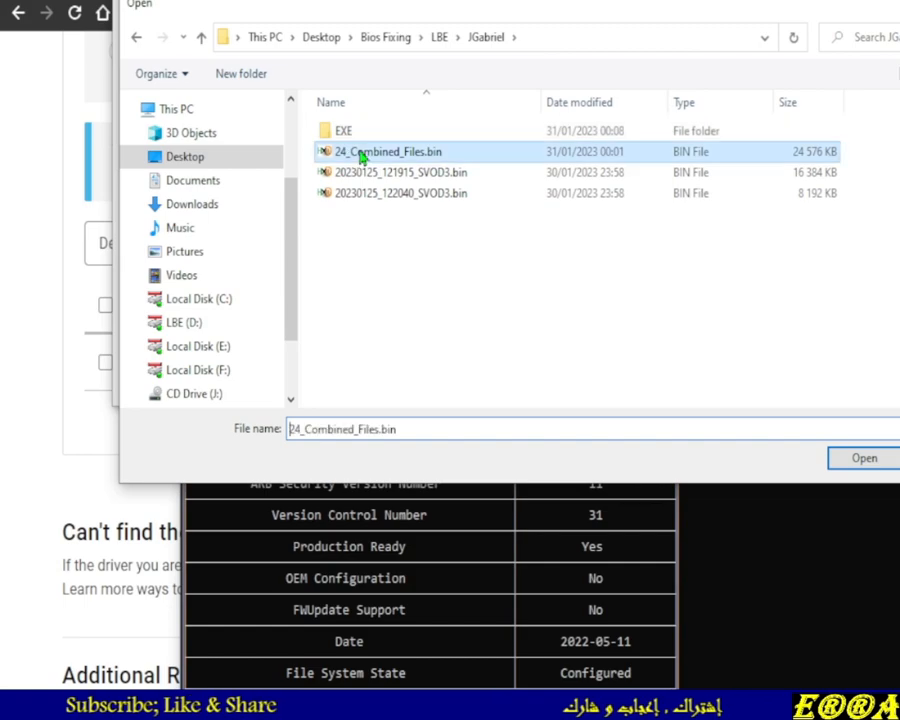
pyautogui.doubleClick(364, 154)
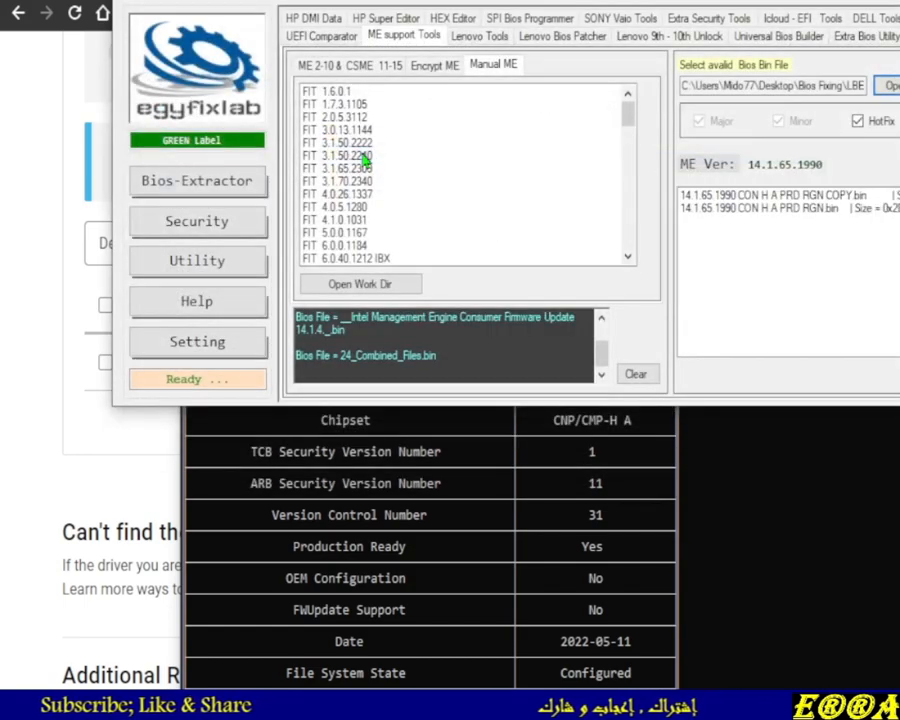
# Compare the two 14.1.65.1990 CON H A PRD RGN entries in the ME list, leaving the COPY file selected
pyautogui.click(593, 196)
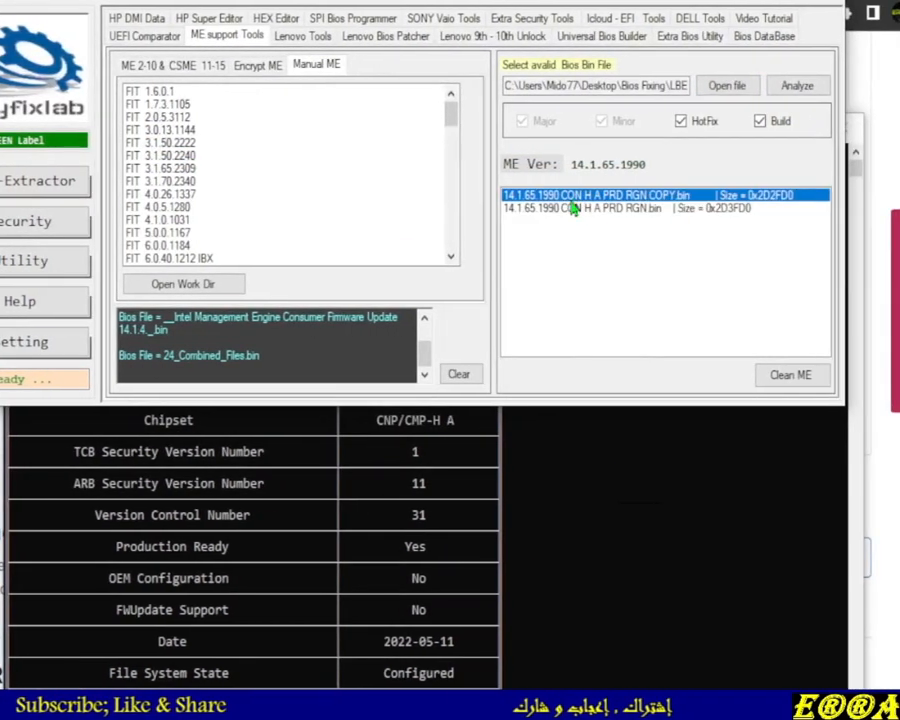
pyautogui.click(600, 209)
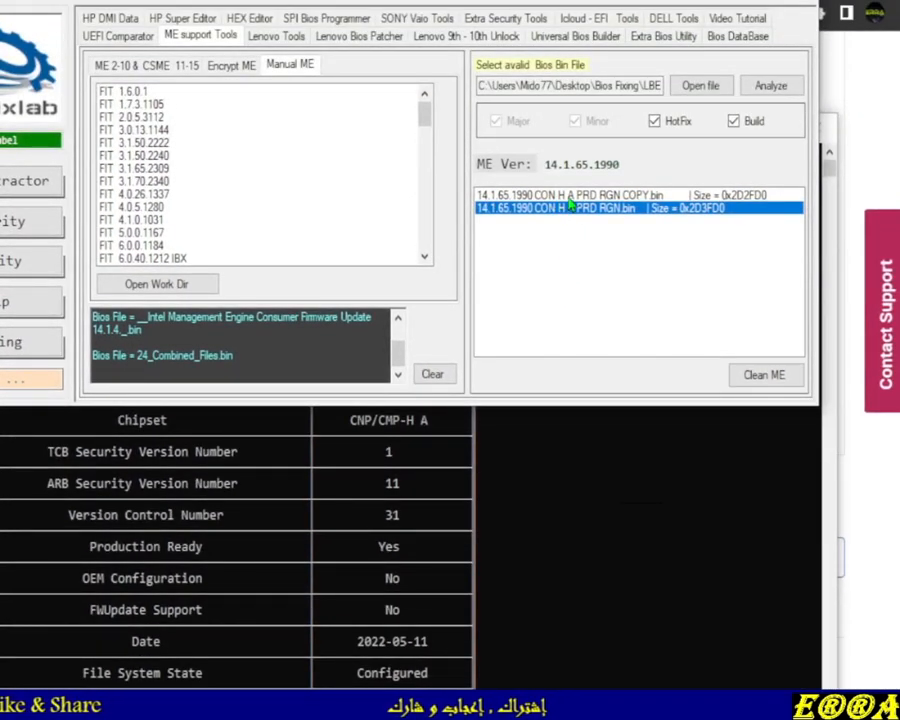
pyautogui.press('Up')
pyautogui.press('Down')
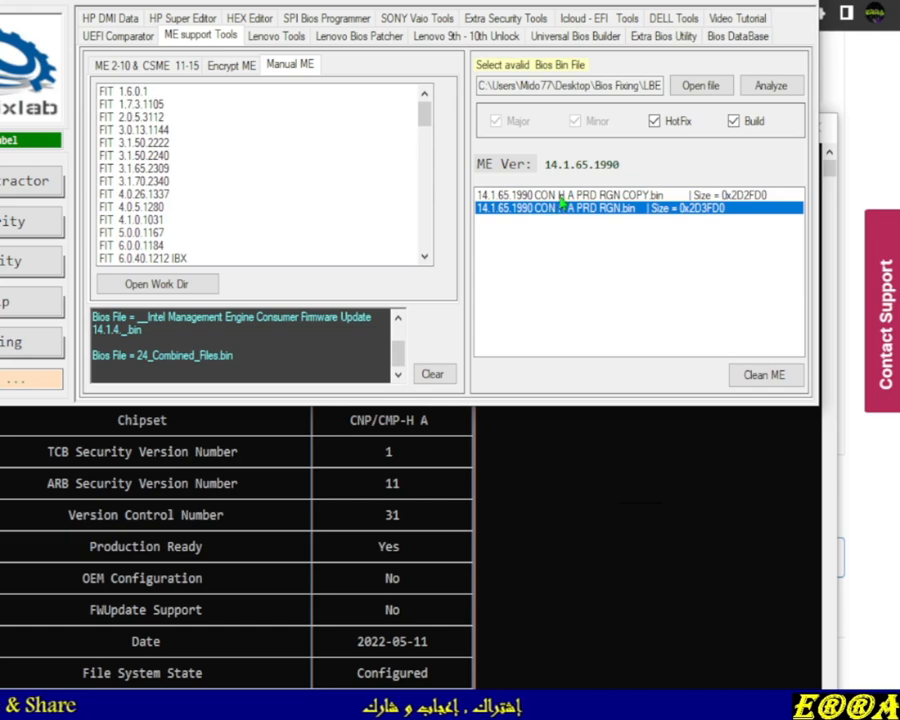
pyautogui.press('Up')
pyautogui.press('Down')
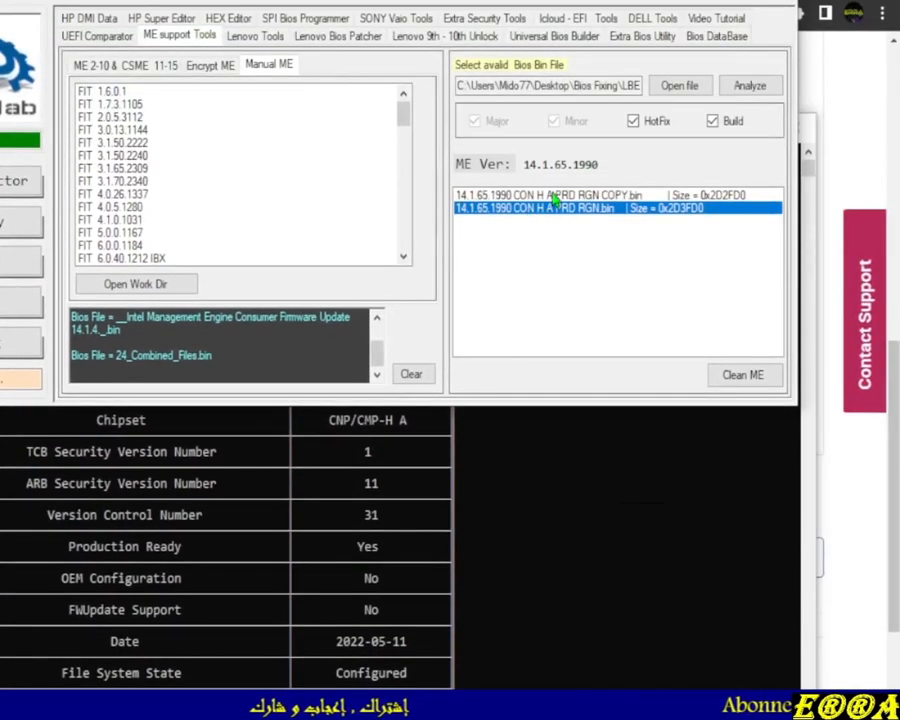
pyautogui.click(552, 196)
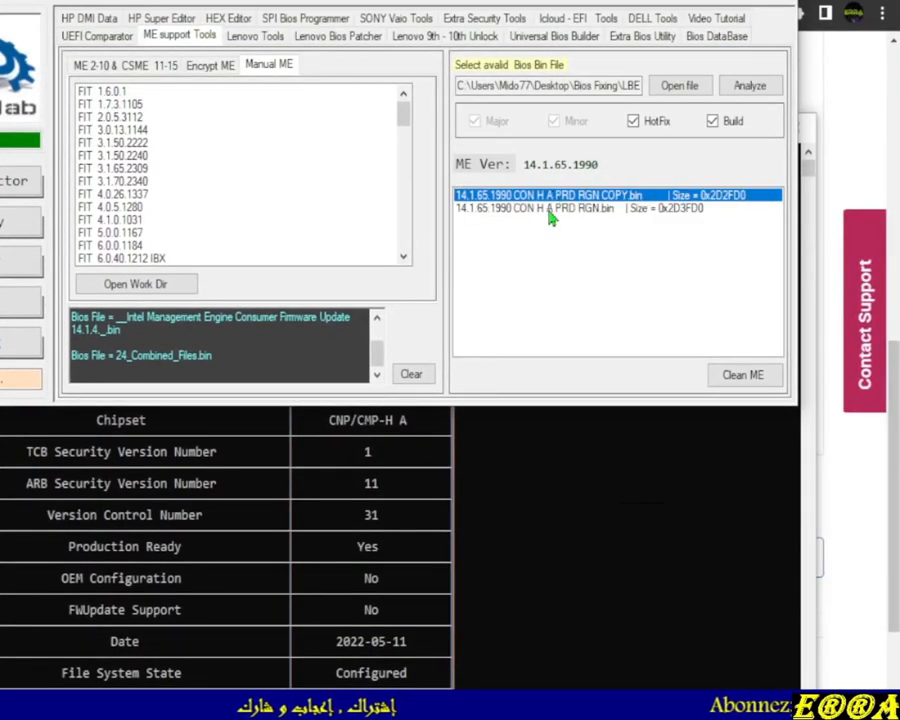
pyautogui.click(553, 207)
pyautogui.click(558, 196)
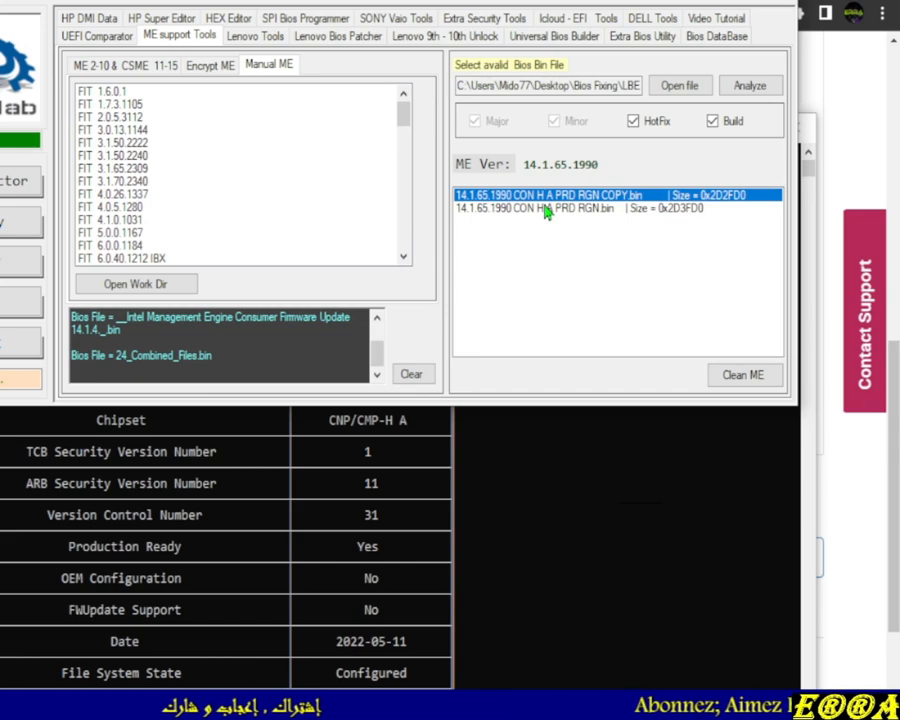
# Scroll the ME Analyzer report and select the Flash Image Tool version value
pyautogui.scroll(-7, 130, 197)
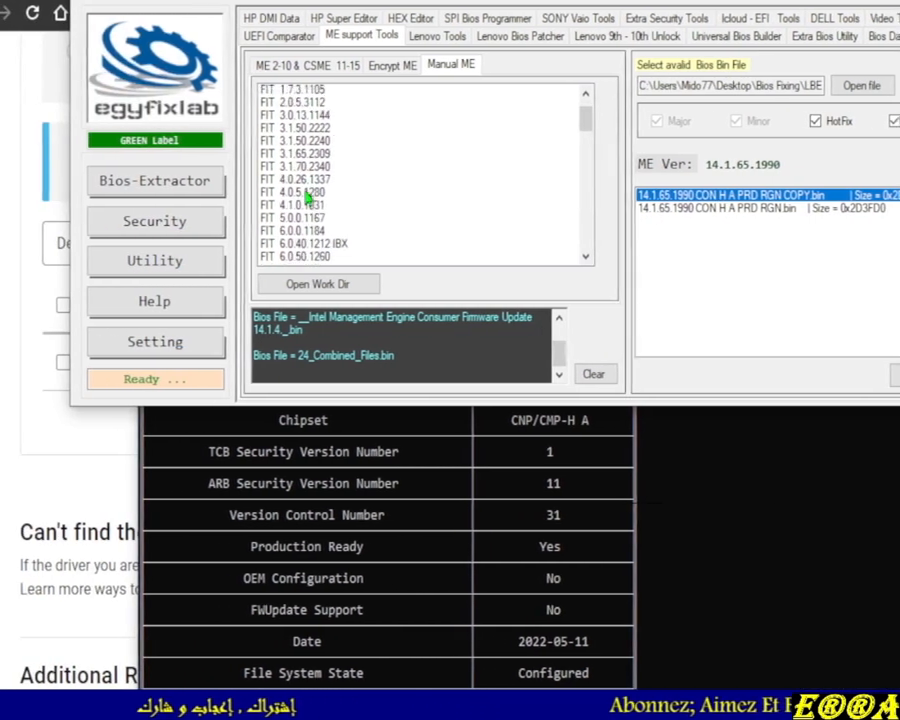
pyautogui.scroll(-5, 322, 198)
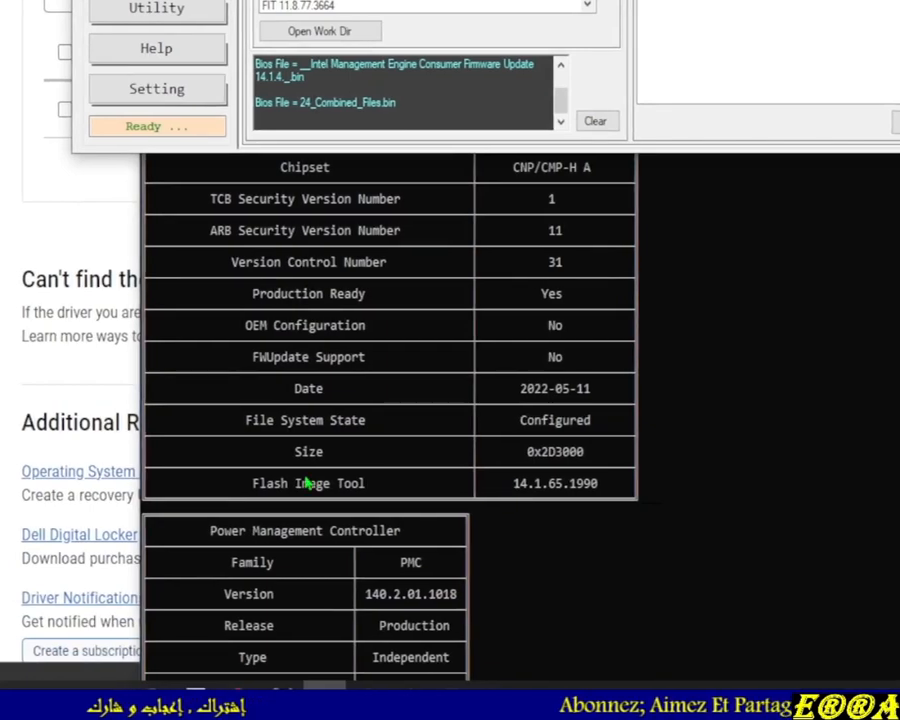
pyautogui.click(317, 490)
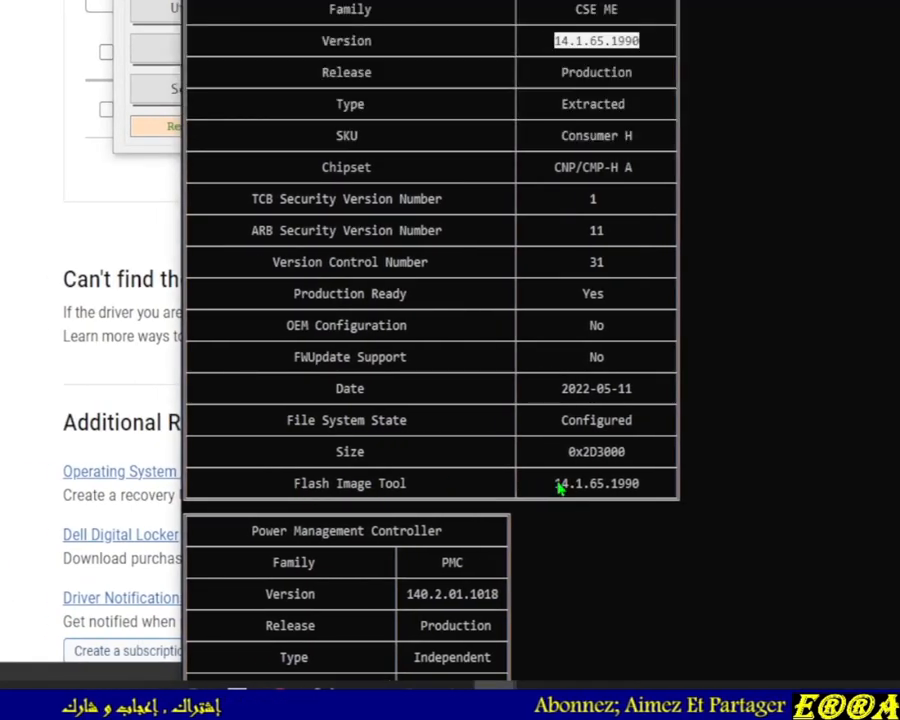
pyautogui.moveTo(556, 487); pyautogui.dragTo(641, 486)
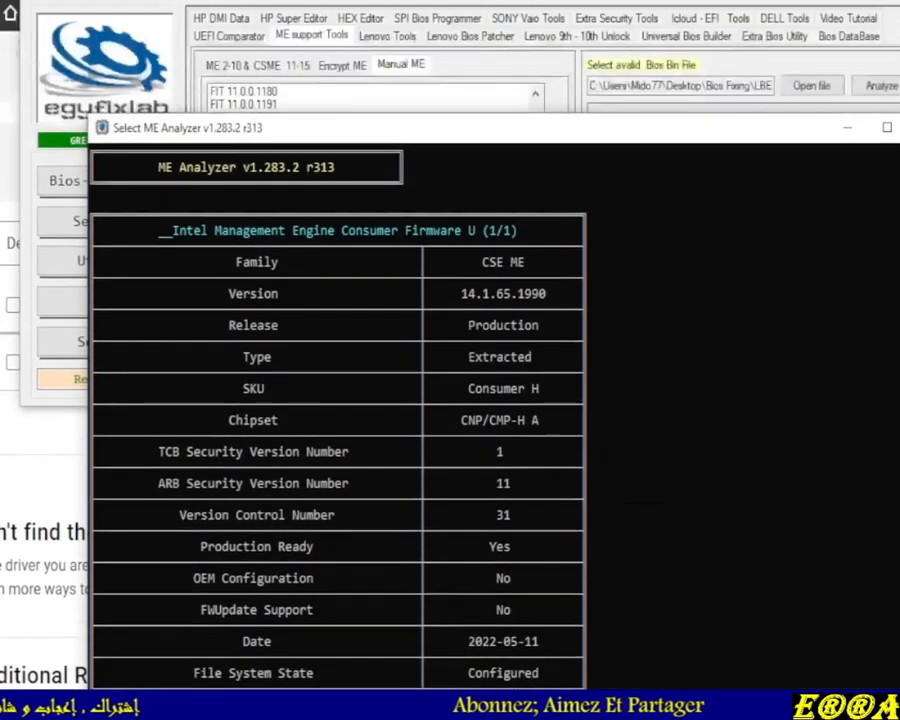
# Examine the Manual ME FIT version list for a Flash Image Tool matching ME version 14
pyautogui.click(552, 12)
pyautogui.scroll(-10, 316, 232)
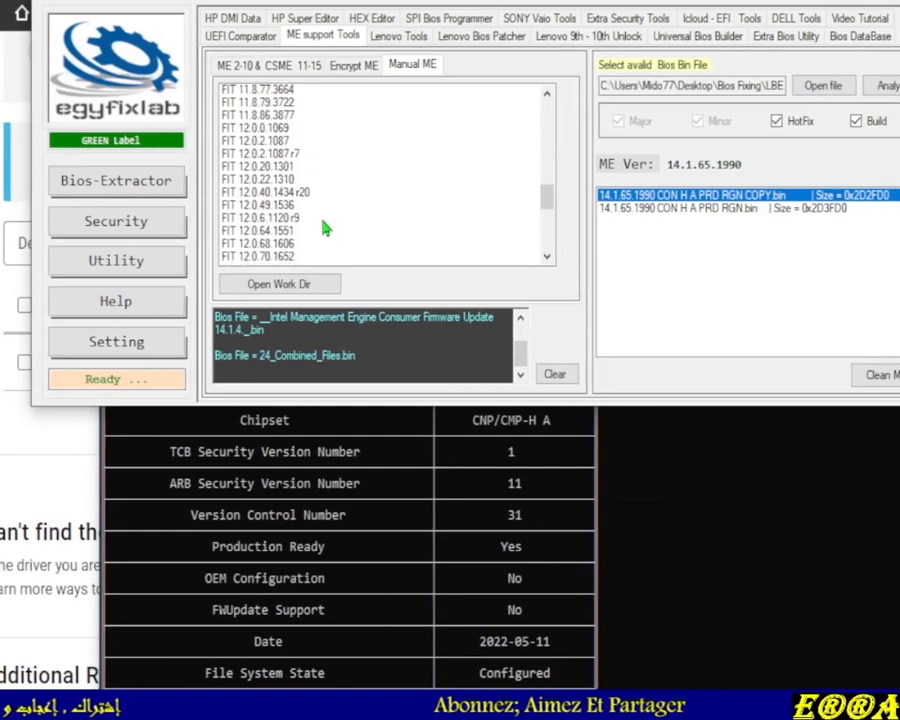
pyautogui.scroll(-2, 328, 232)
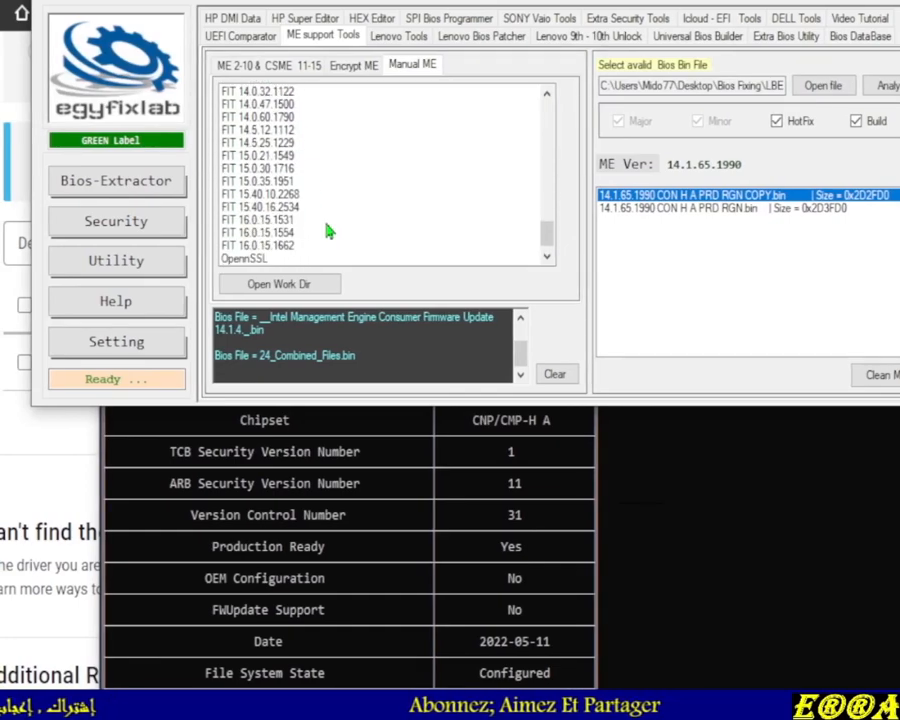
pyautogui.scroll(1, 328, 232)
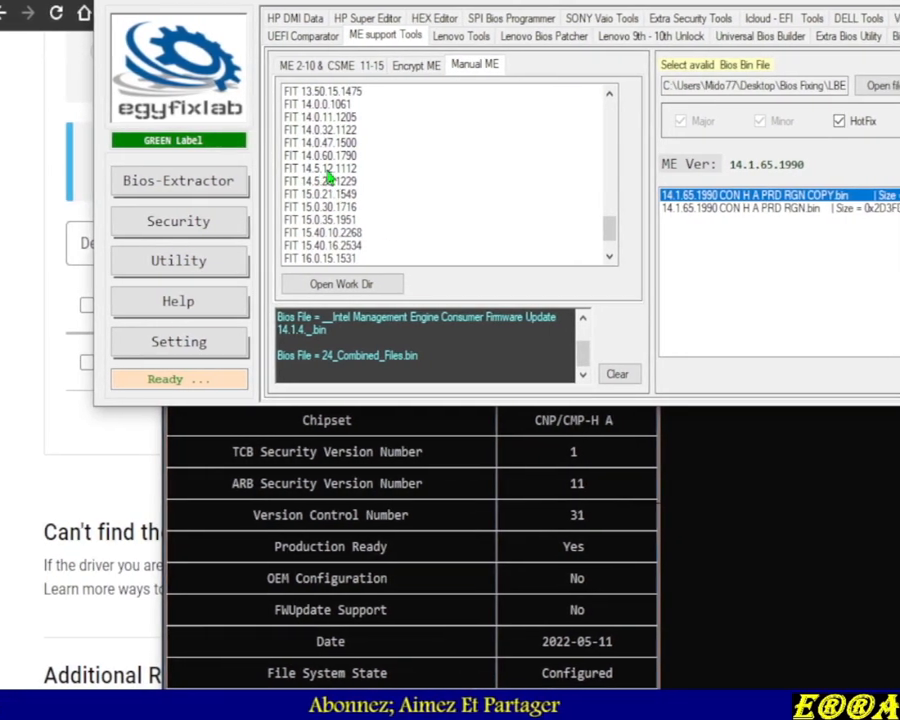
pyautogui.scroll(1, 330, 178)
pyautogui.scroll(-1, 352, 178)
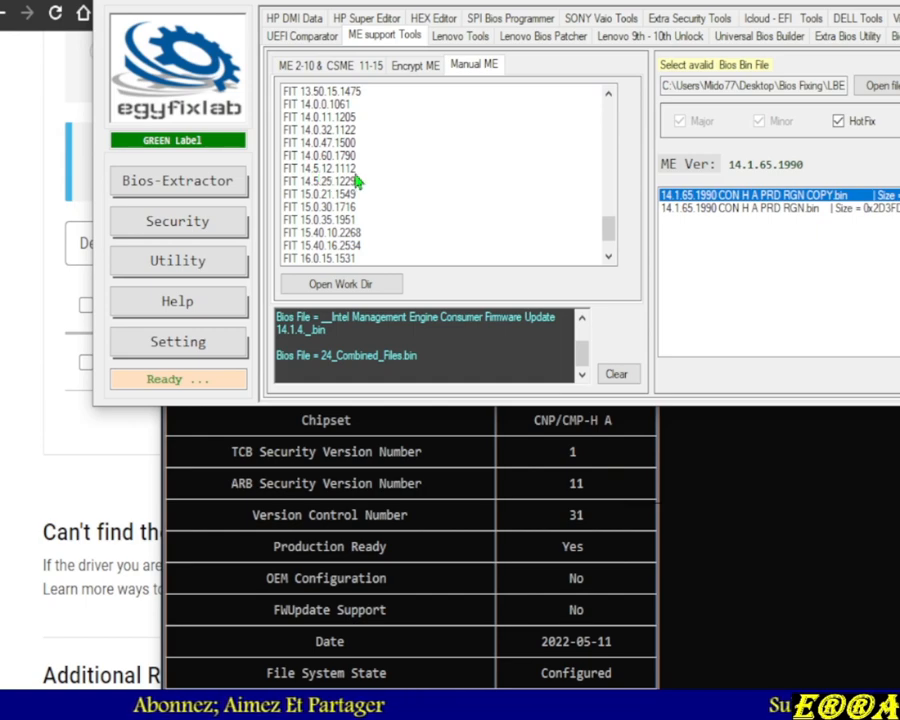
pyautogui.scroll(-1, 357, 181)
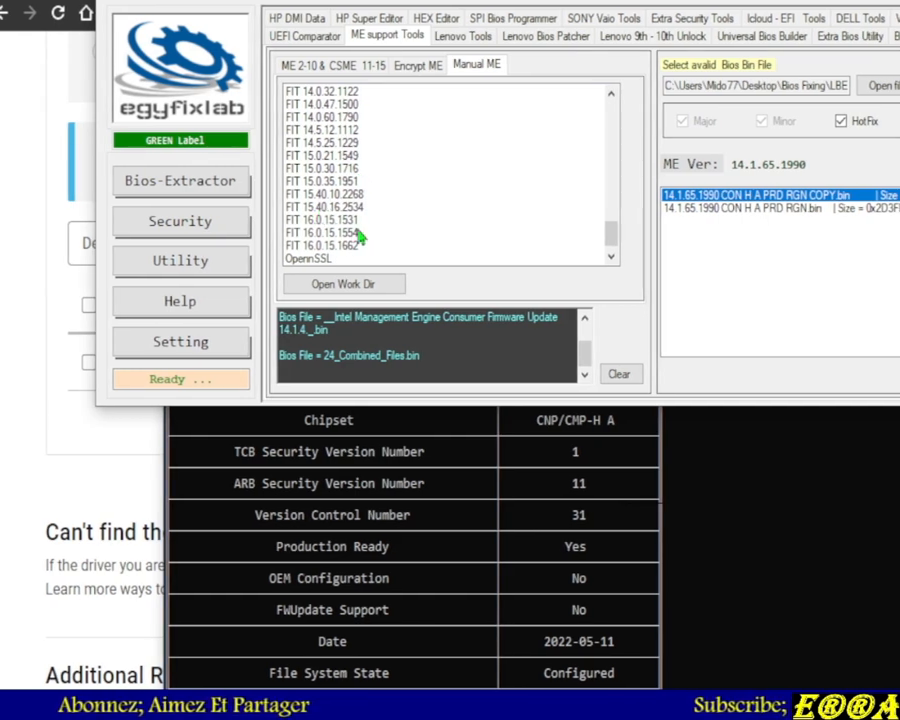
pyautogui.scroll(1, 338, 230)
pyautogui.scroll(1, 338, 230)
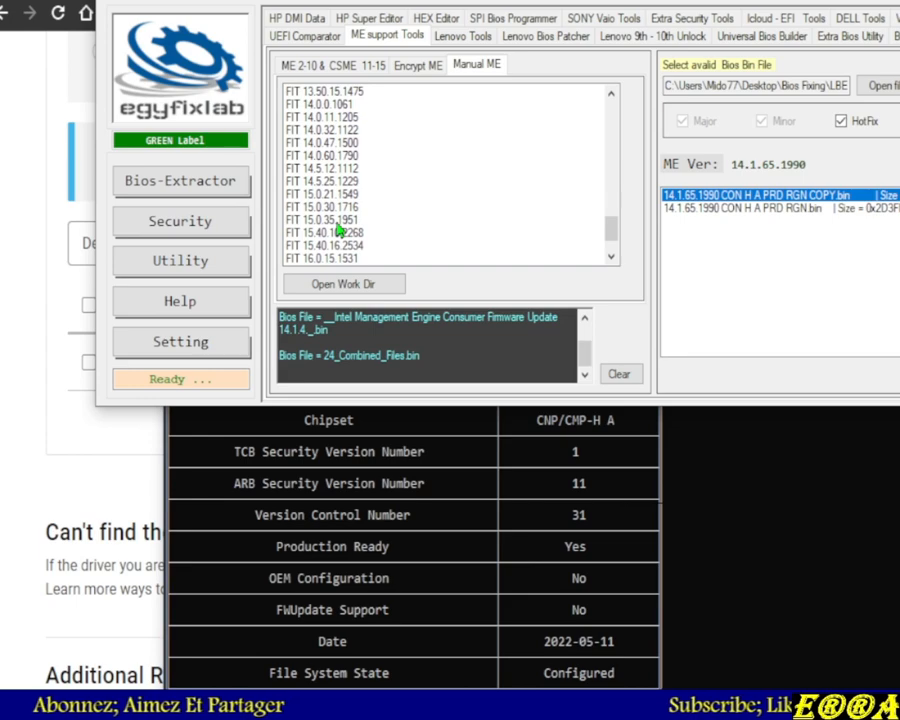
pyautogui.scroll(2, 338, 230)
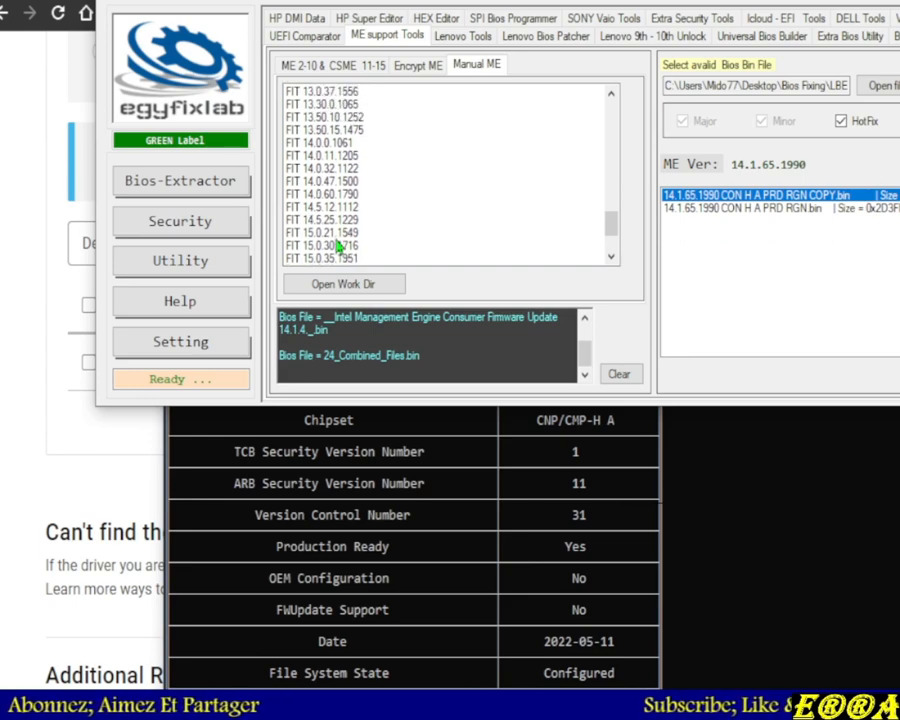
pyautogui.scroll(-2, 336, 258)
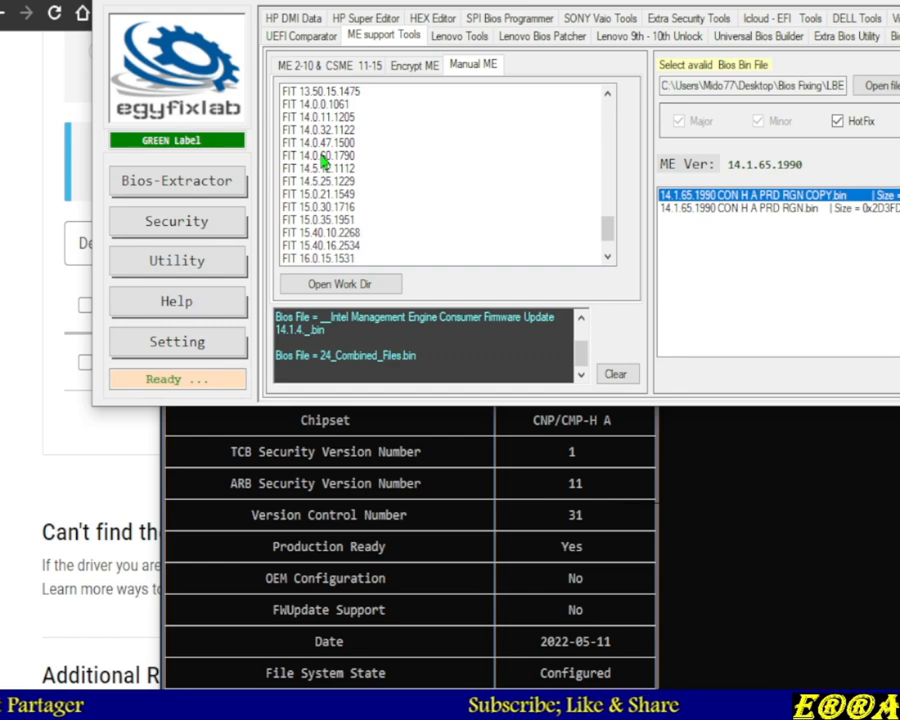
# Launch FIT 14.0.60.1790 and open 24_Combined_Files.bin in the Flash Image Tool
pyautogui.click(322, 157)
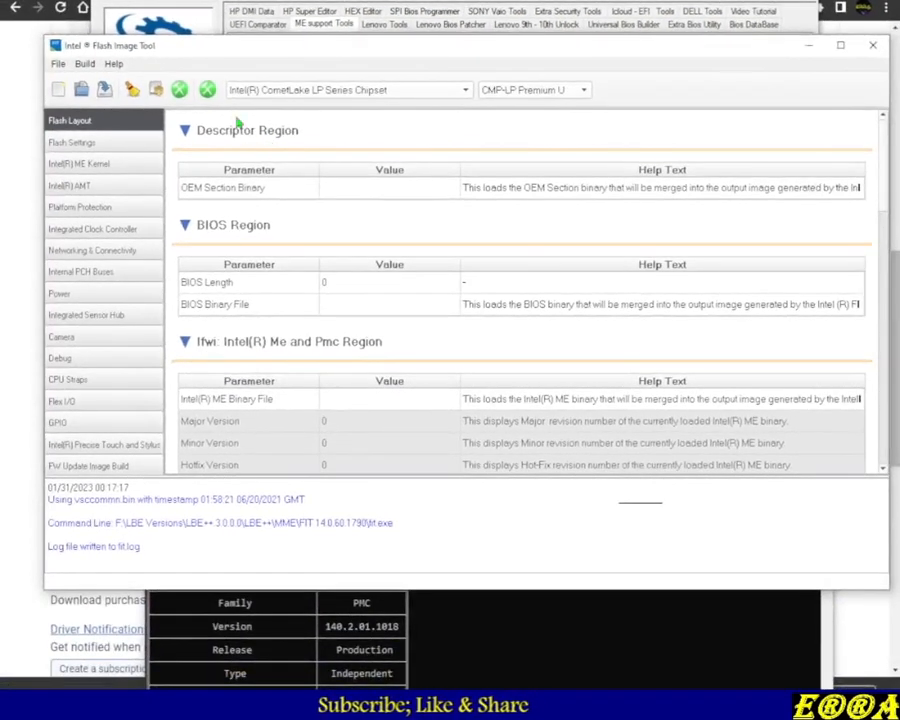
pyautogui.click(58, 64)
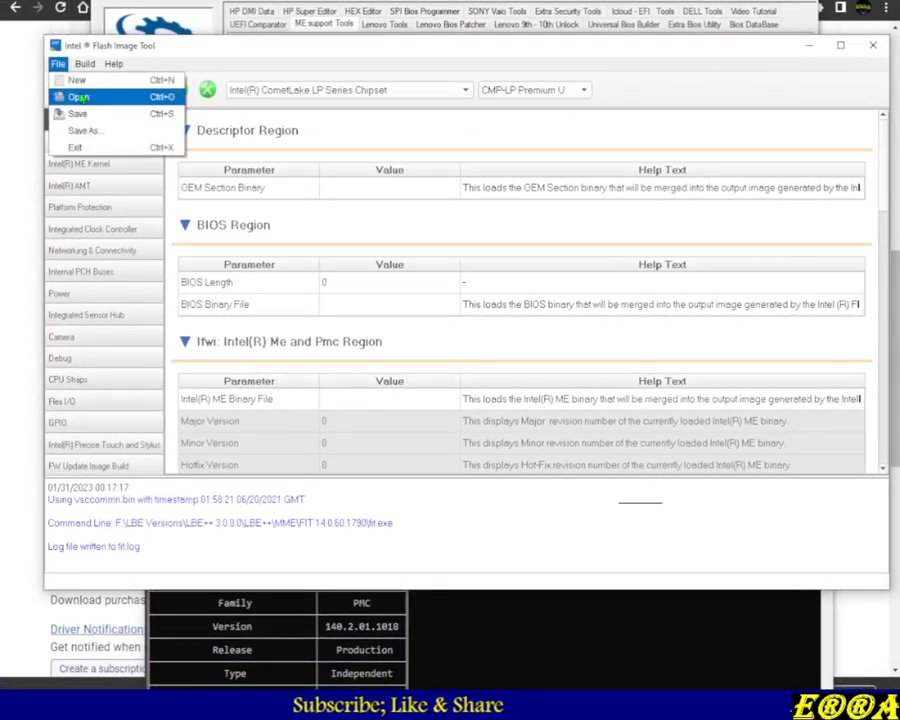
pyautogui.click(66, 95)
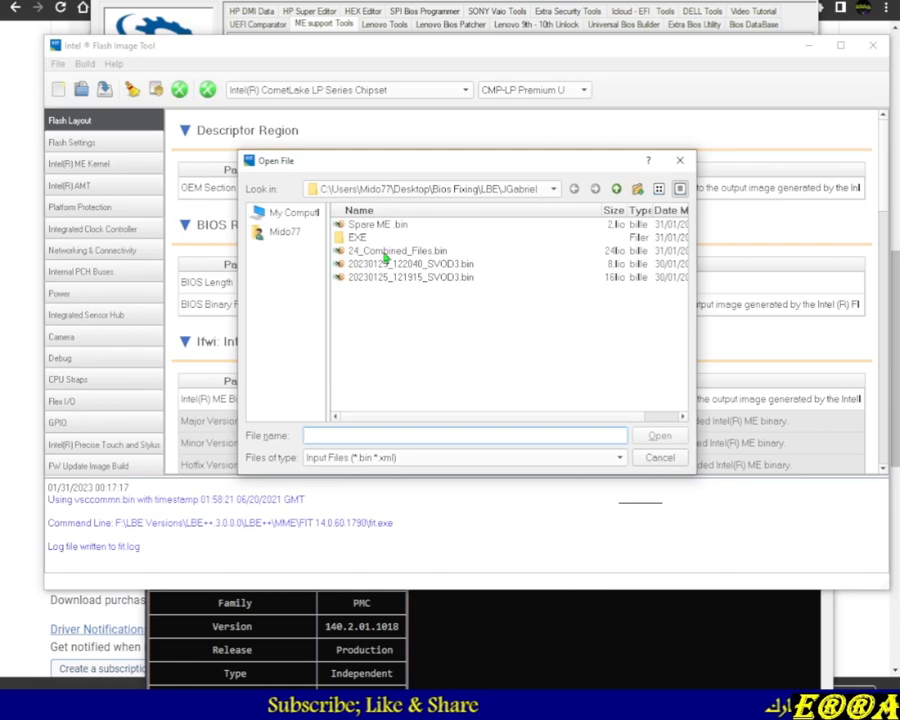
pyautogui.doubleClick(386, 251)
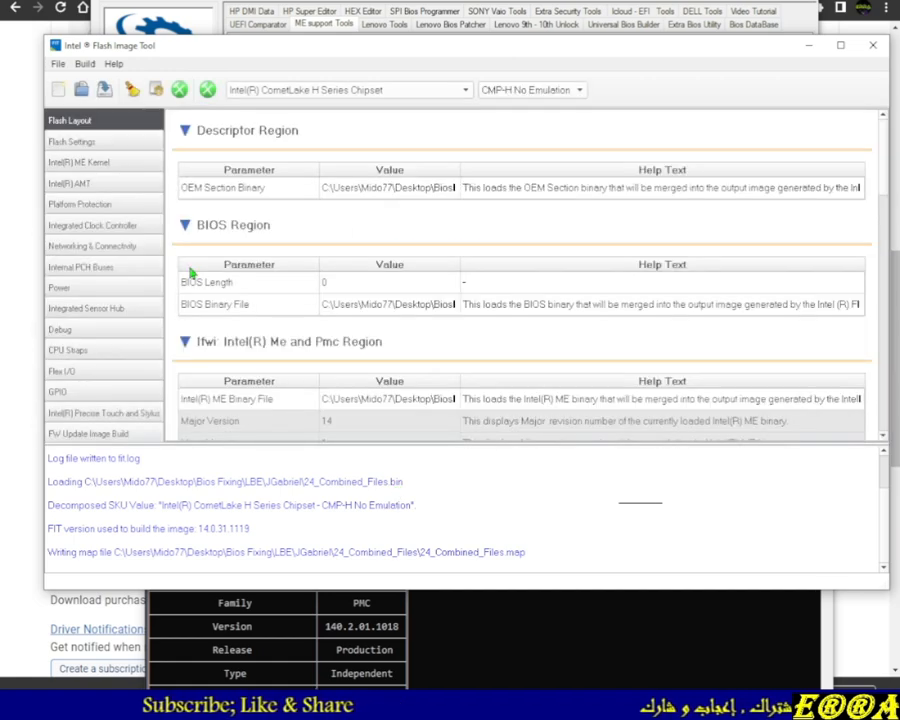
# Open the image Build Settings dialog in Flash Image Tool
pyautogui.click(87, 65)
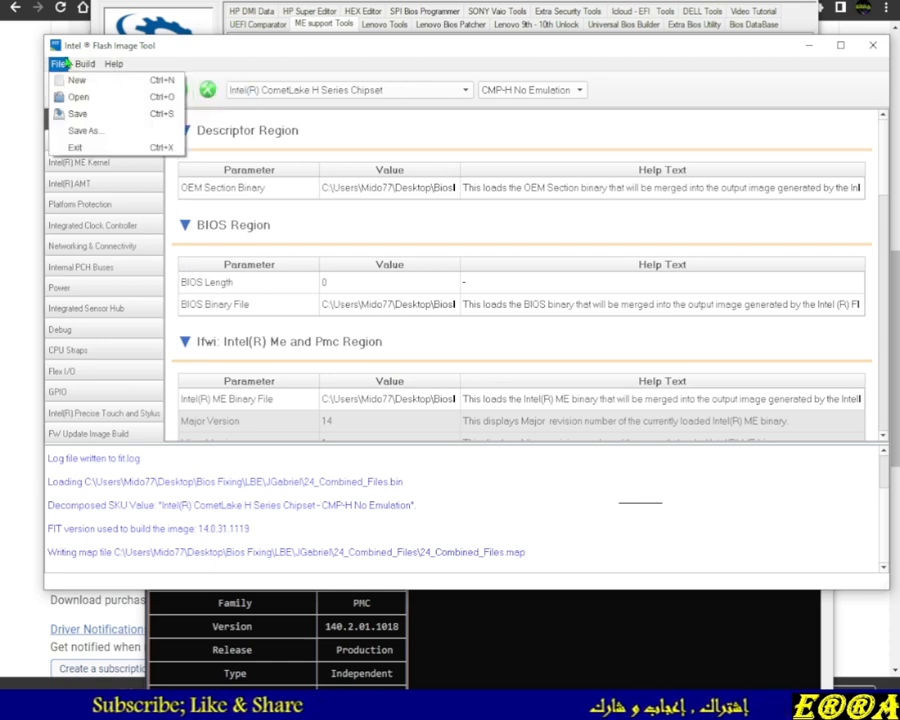
pyautogui.click(96, 96)
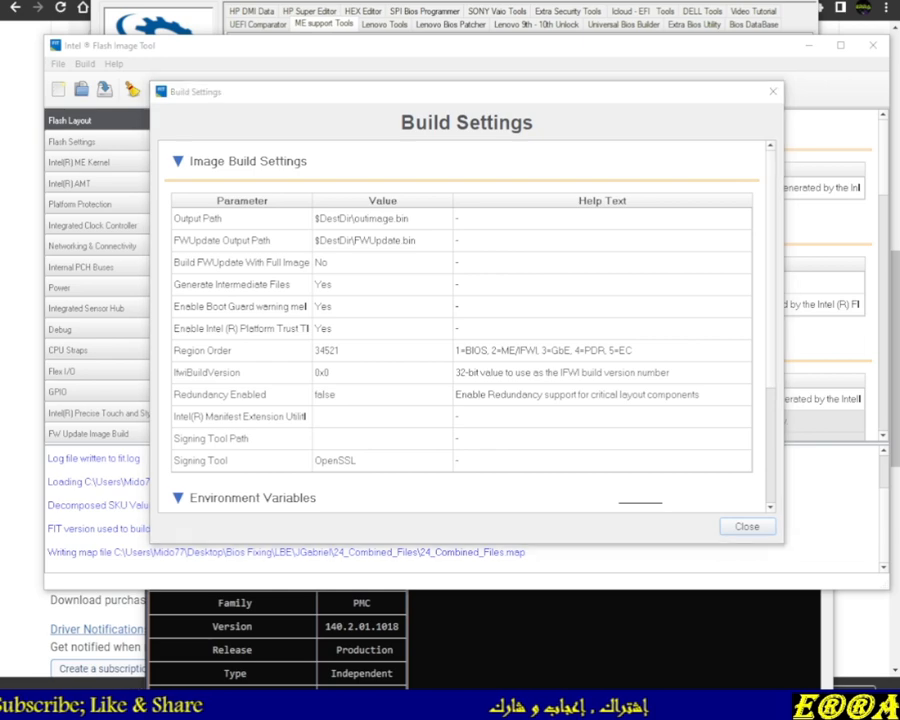
# Browse in File Explorer to Desktop > Bios Fixing > LBE > JGabriel and select Spare ME.bin
pyautogui.press('super+e')
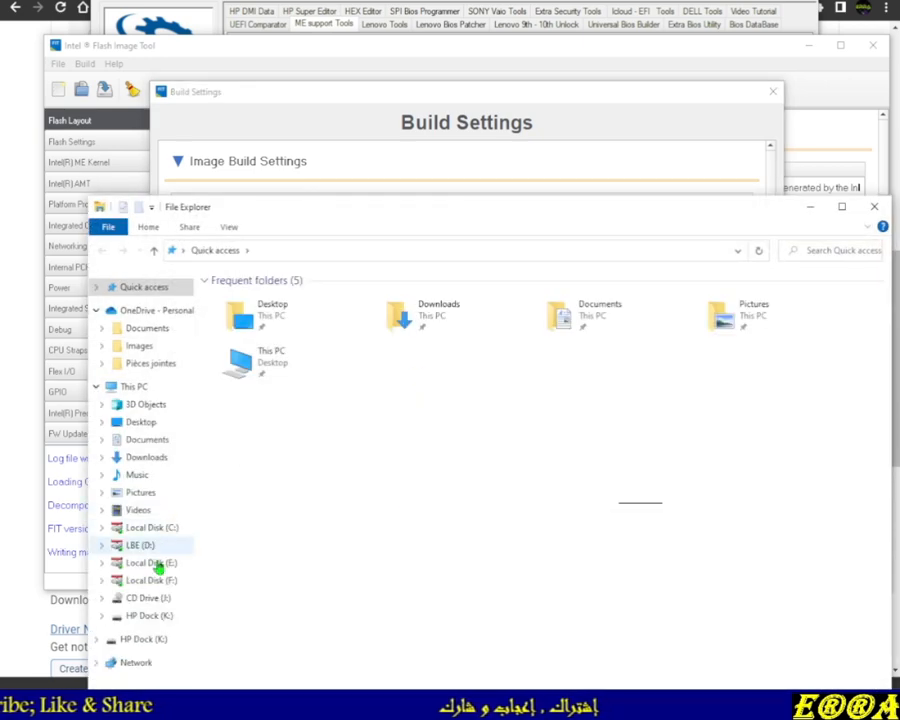
pyautogui.click(141, 424)
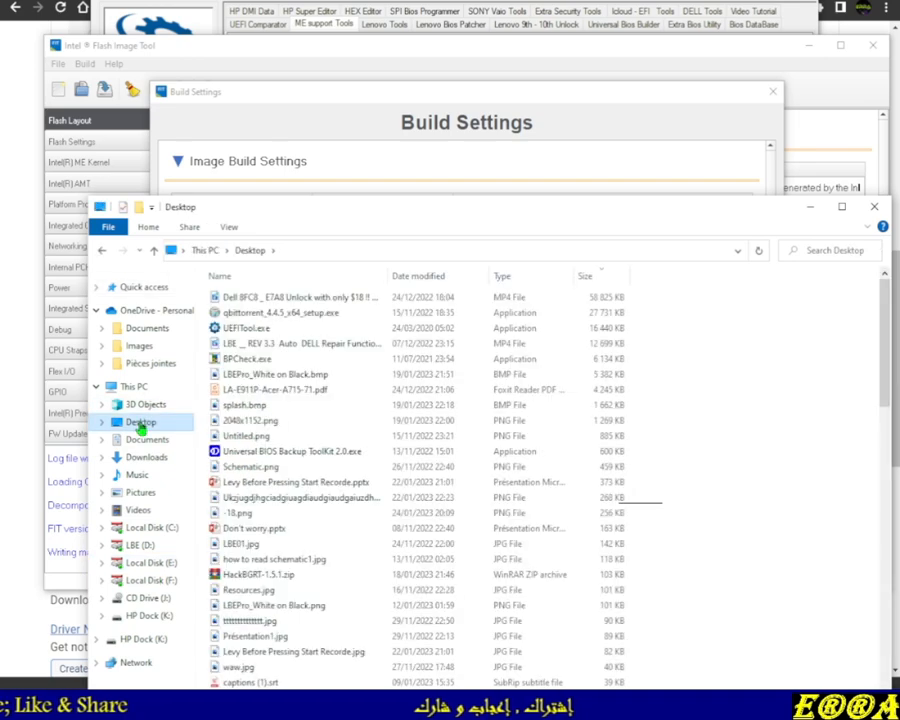
pyautogui.scroll(-20, 357, 528)
pyautogui.scroll(-1, 280, 575)
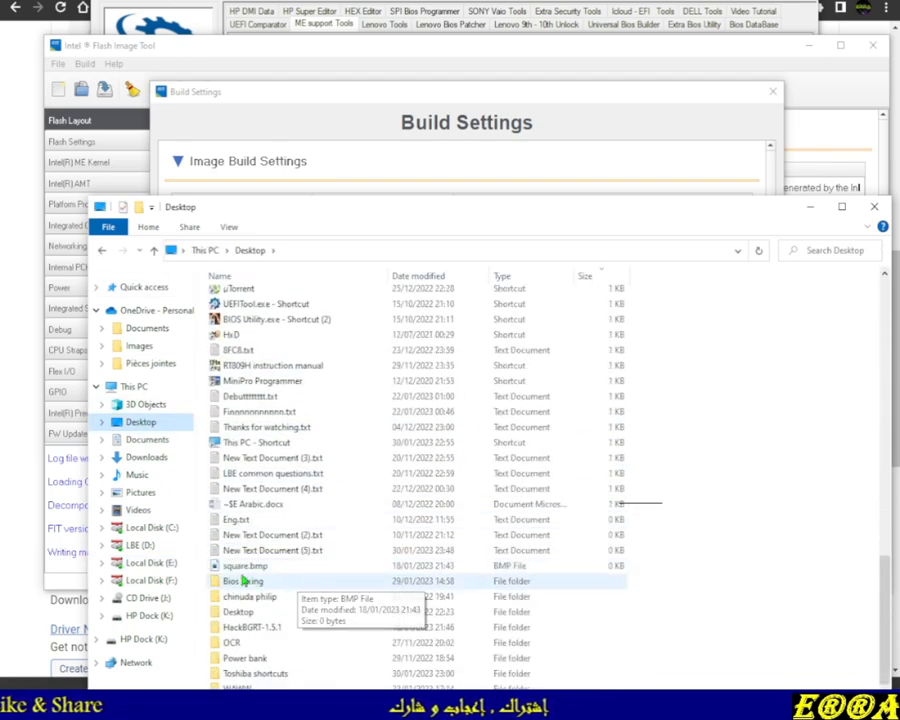
pyautogui.click(244, 581)
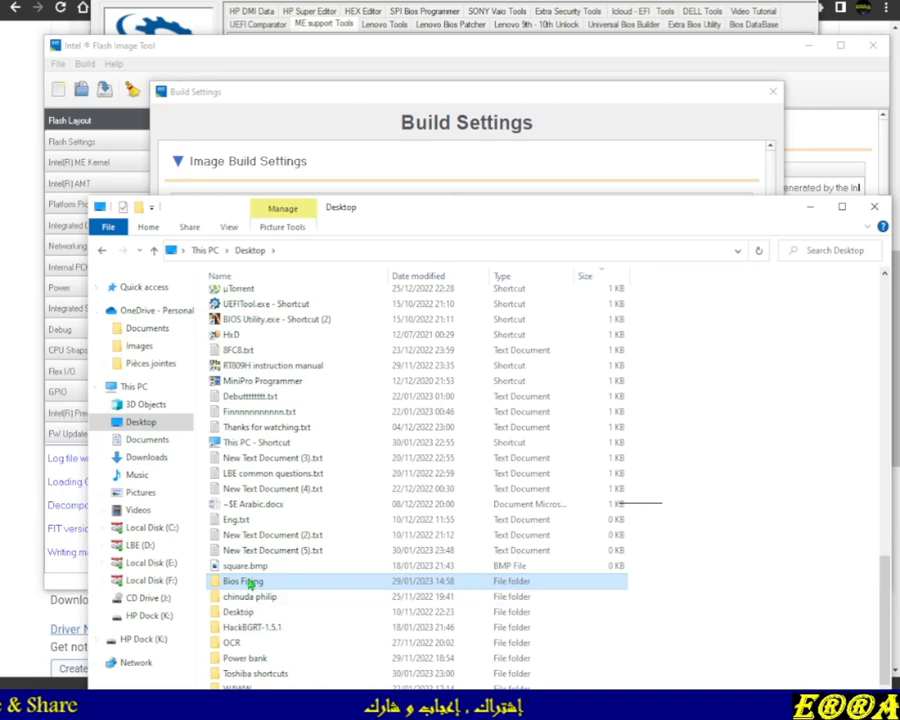
pyautogui.doubleClick(244, 582)
pyautogui.click(246, 298)
pyautogui.doubleClick(244, 298)
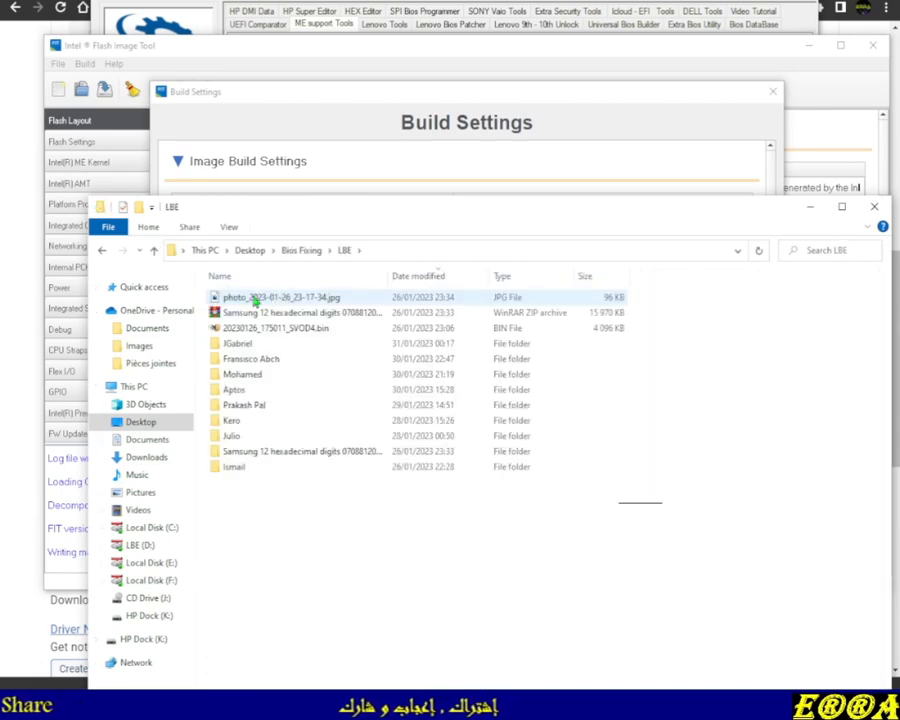
pyautogui.doubleClick(244, 344)
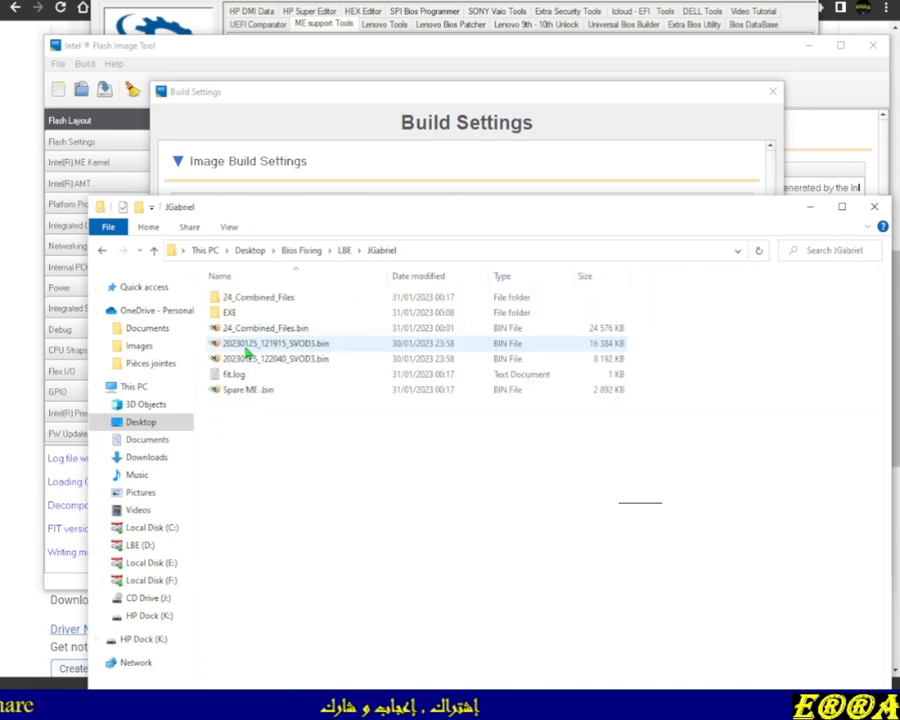
pyautogui.click(238, 392)
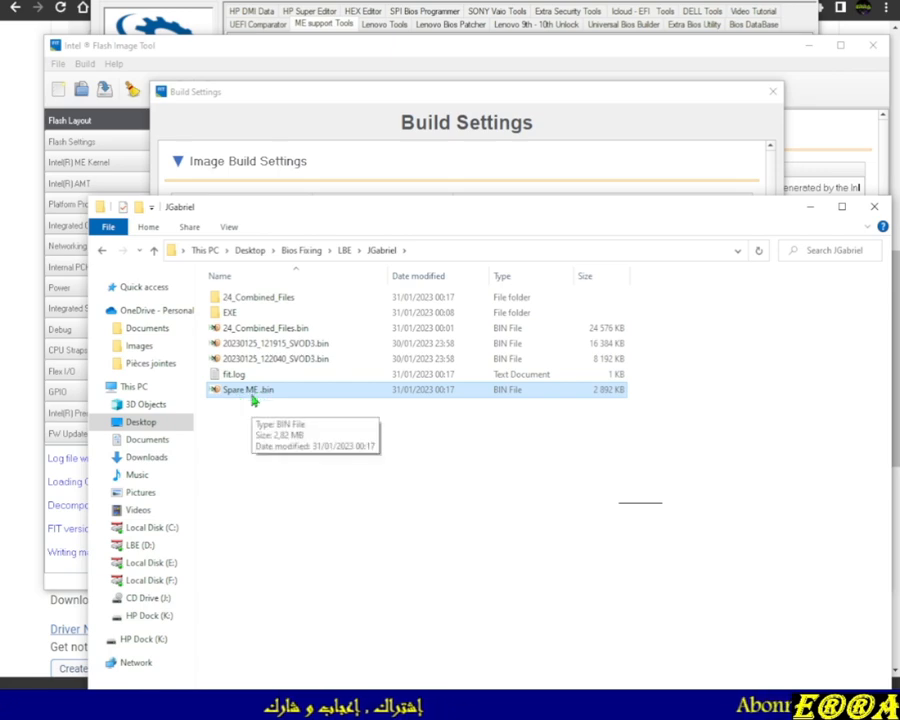
pyautogui.click(692, 48)
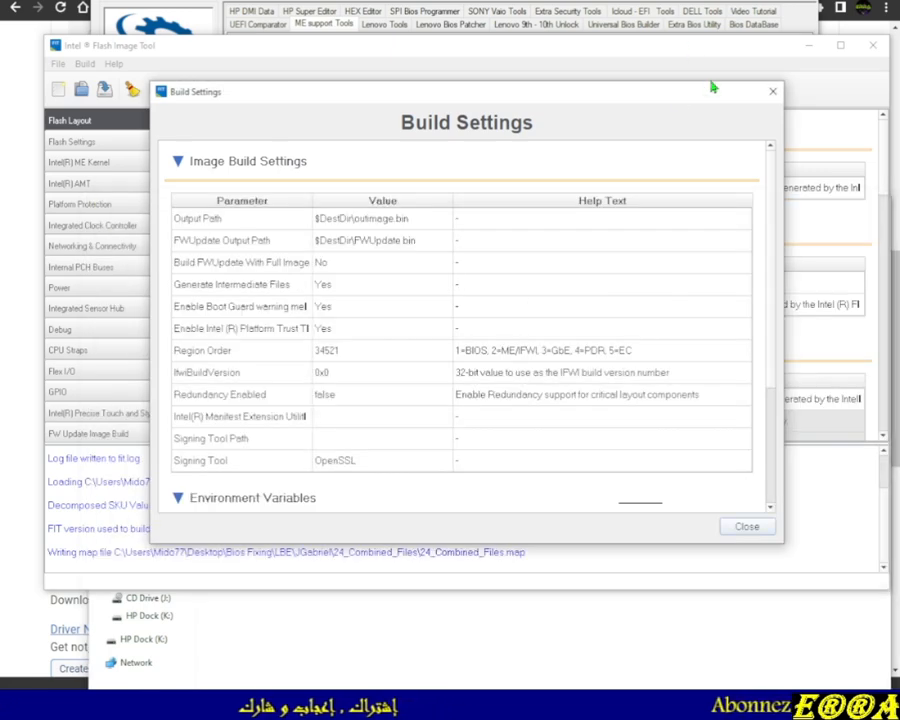
# Examine the Decomp folder inside 24_Combined_Files containing the decomposed region binaries
pyautogui.click(604, 10)
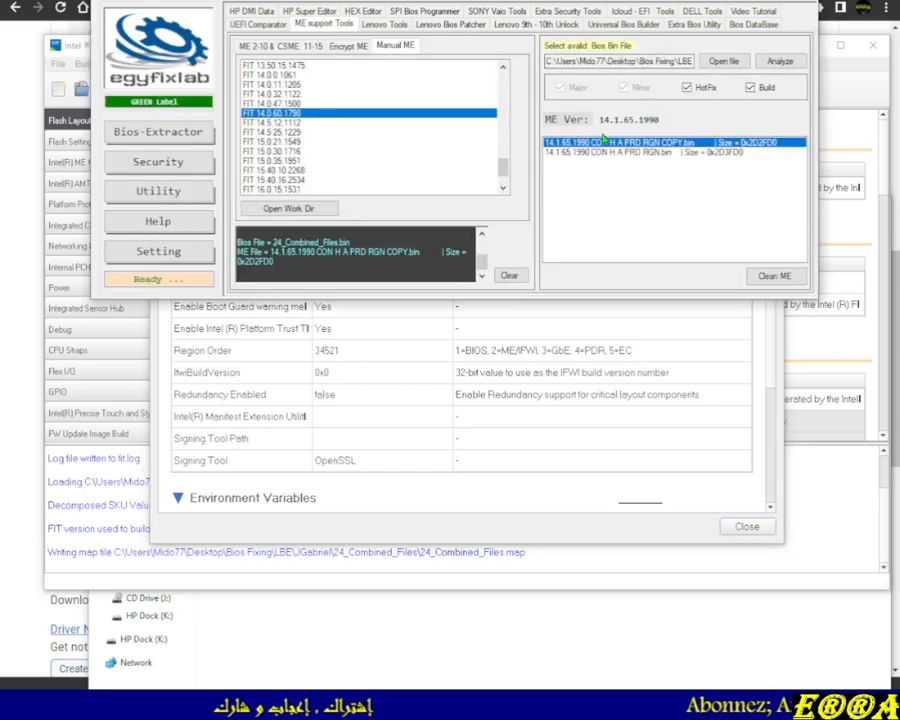
pyautogui.click(398, 623)
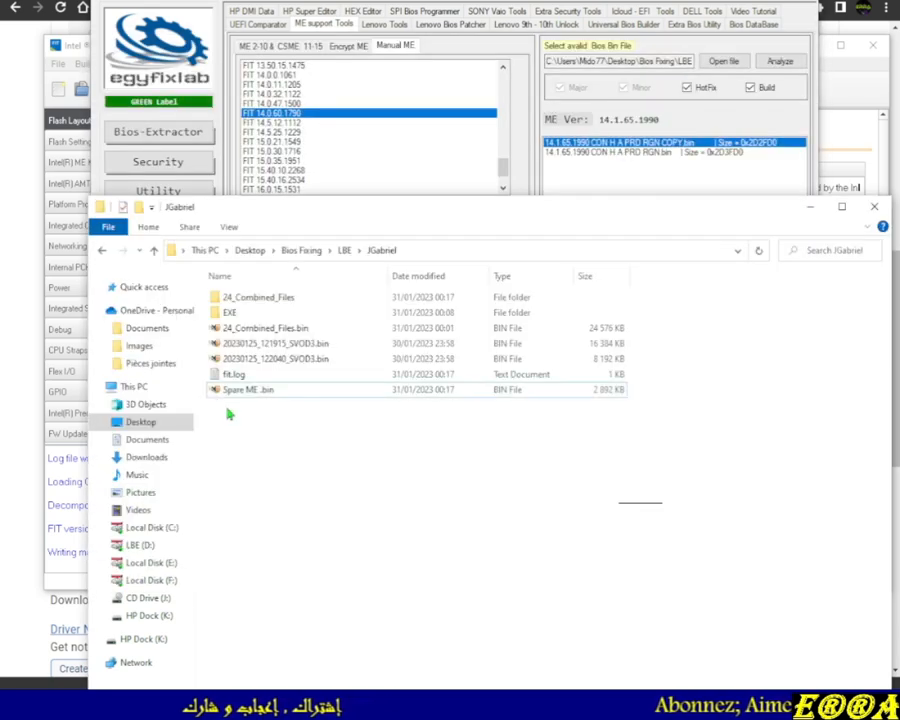
pyautogui.doubleClick(258, 298)
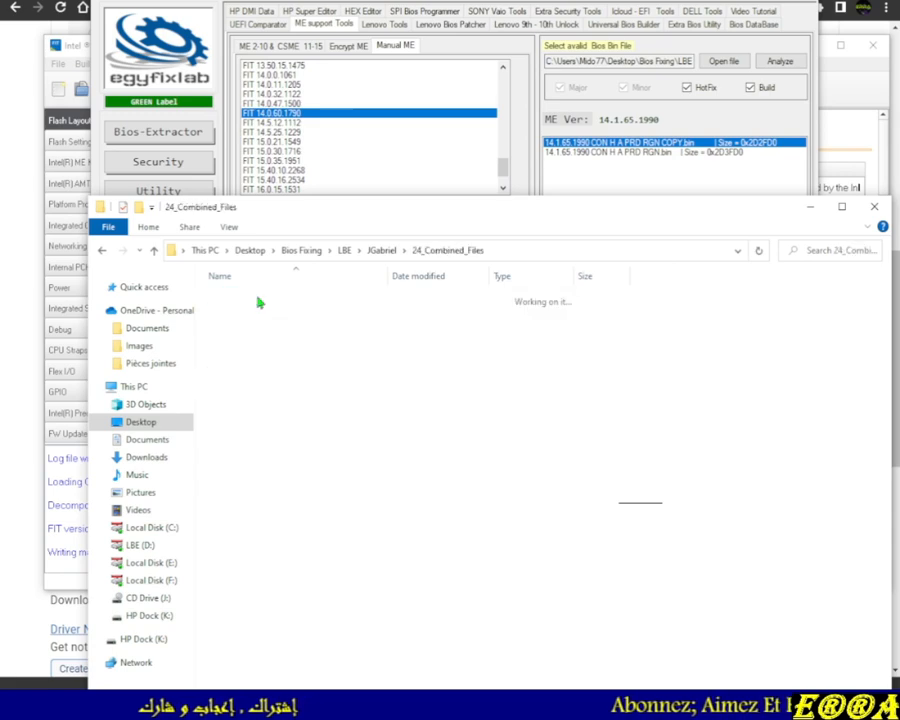
pyautogui.doubleClick(258, 298)
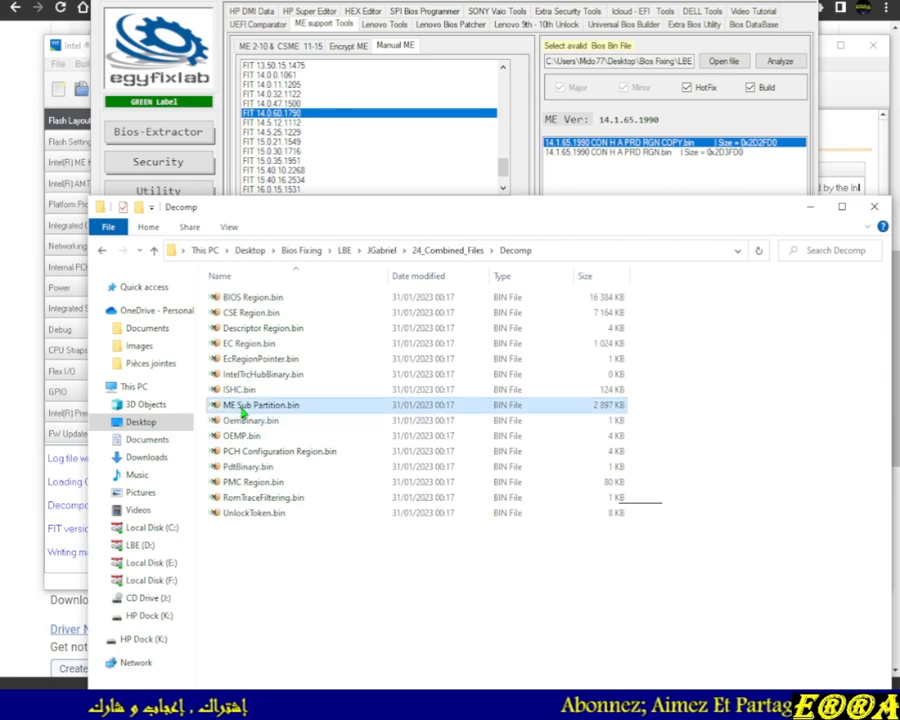
pyautogui.click(154, 250)
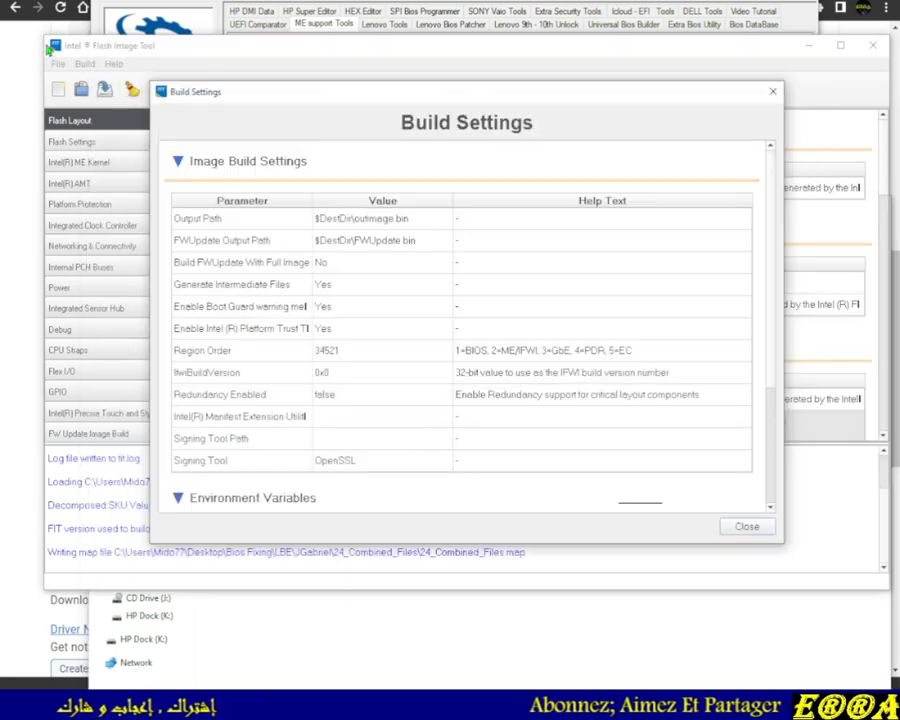
pyautogui.click(84, 66)
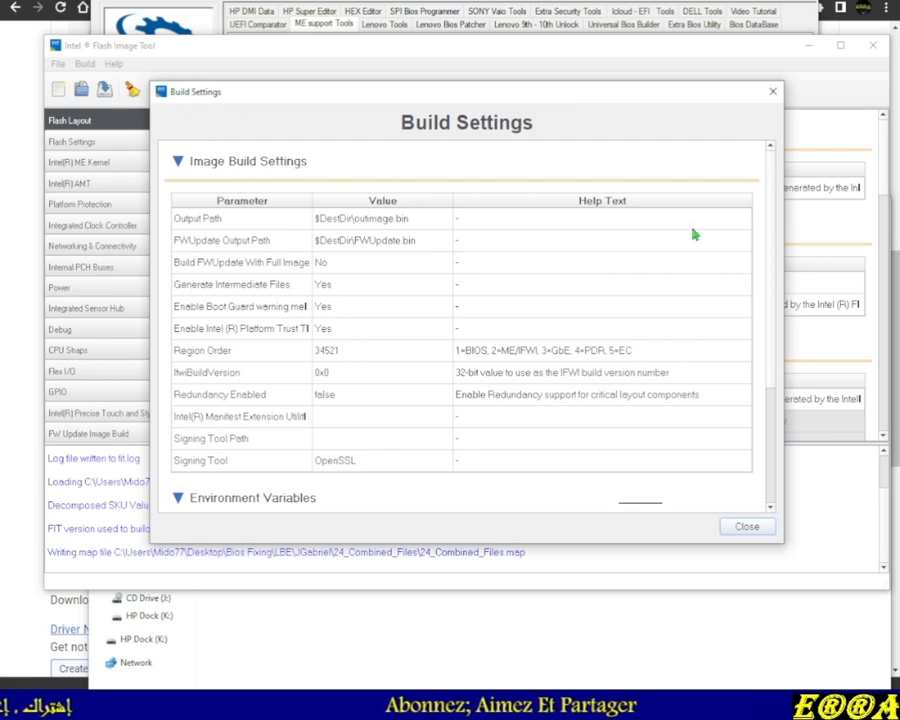
pyautogui.click(738, 528)
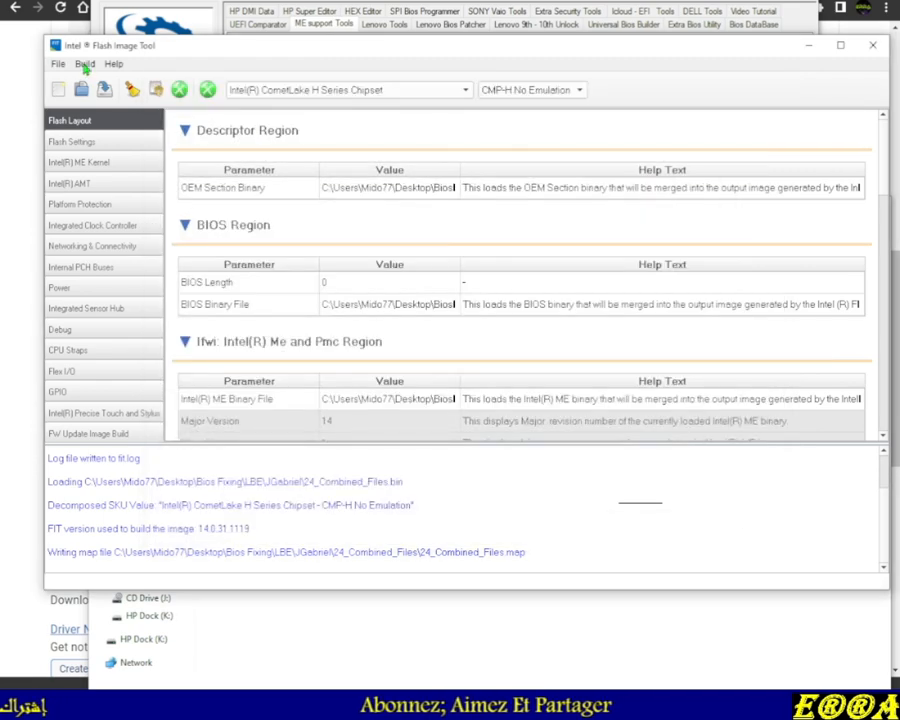
pyautogui.click(86, 66)
pyautogui.moveTo(62, 67)
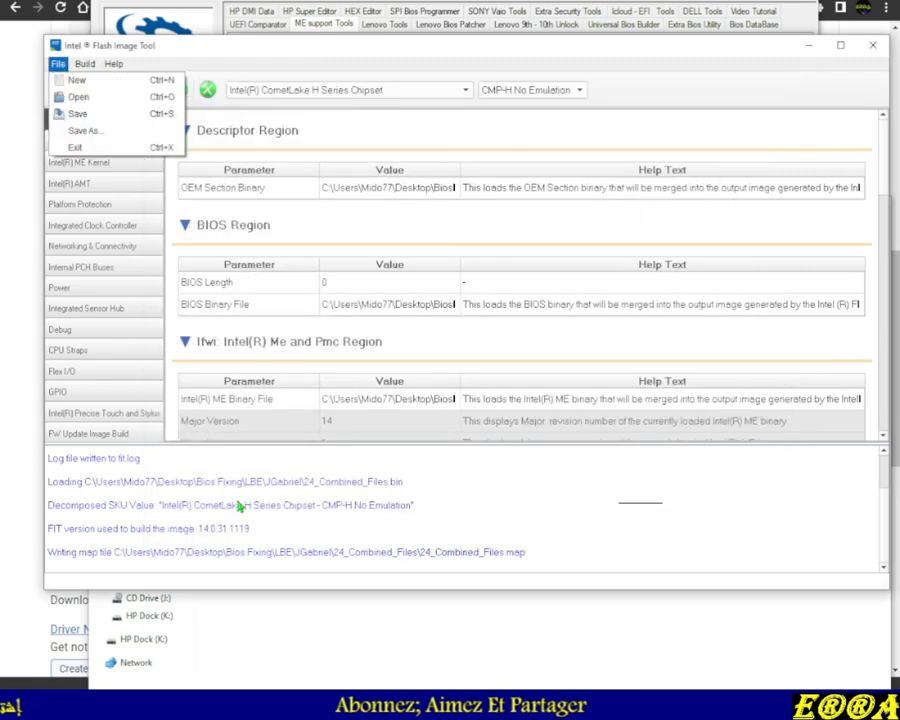
pyautogui.click(521, 553)
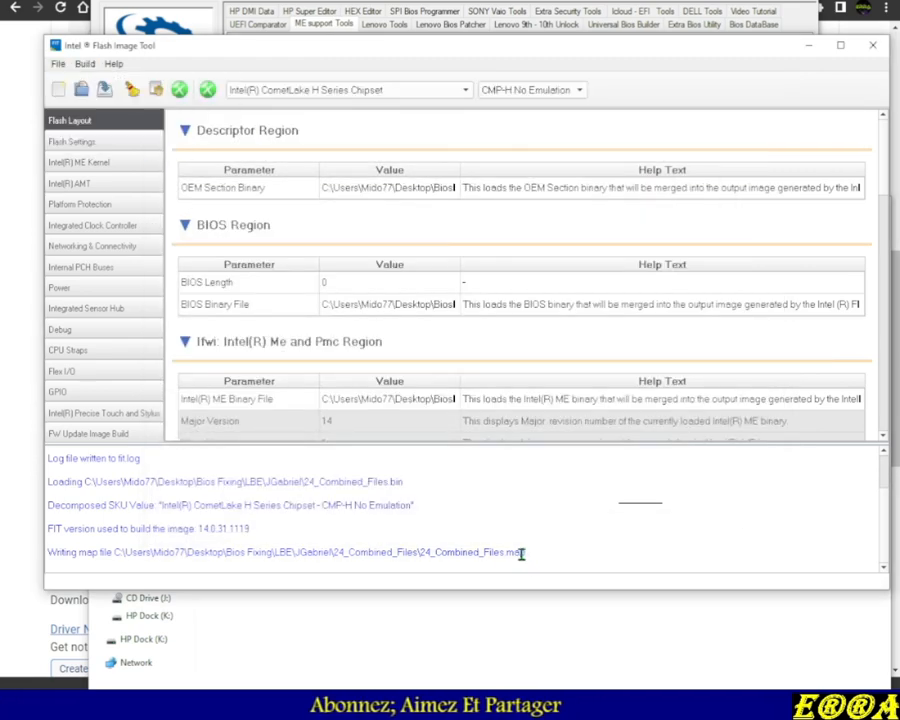
pyautogui.moveTo(414, 553); pyautogui.dragTo(302, 545)
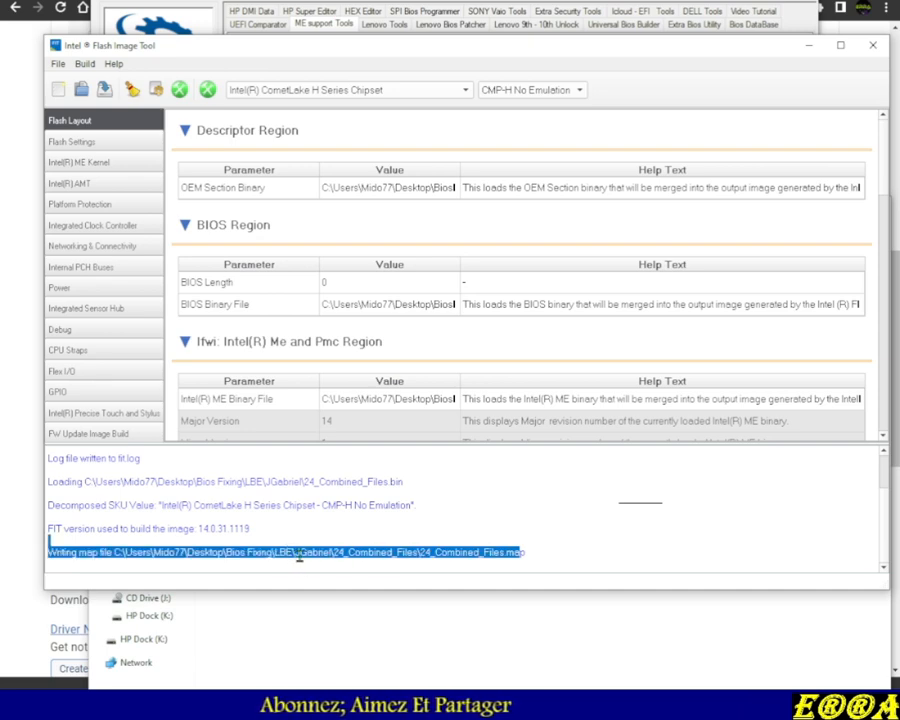
pyautogui.moveTo(531, 557); pyautogui.dragTo(316, 557)
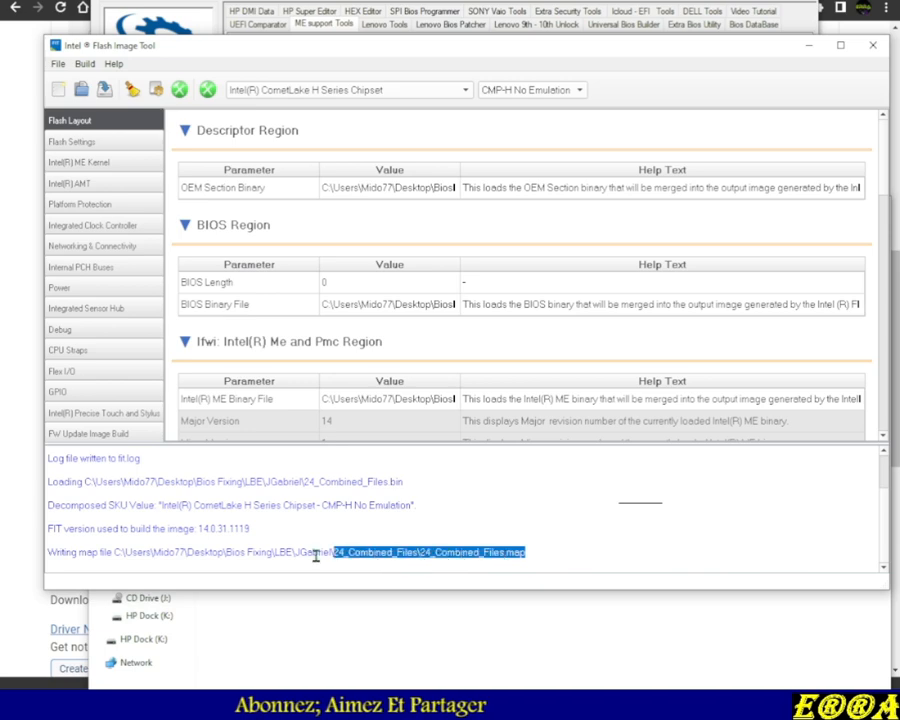
pyautogui.moveTo(214, 549); pyautogui.dragTo(49, 541)
# Reopen Build Settings and set Generate Intermediate Files and Enable Boot Guard warning message to No
pyautogui.click(83, 64)
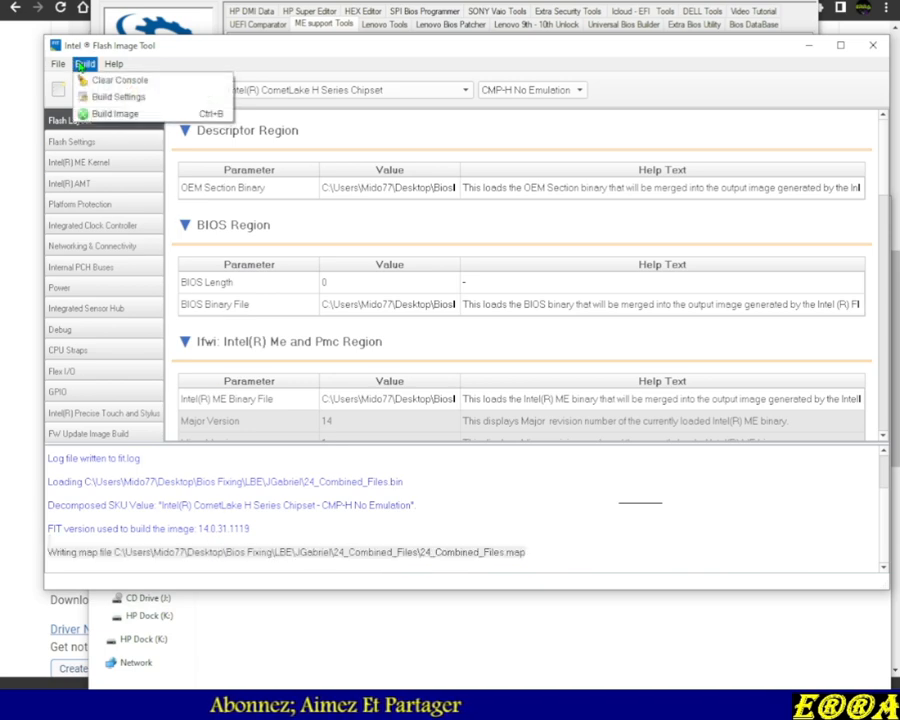
pyautogui.click(92, 95)
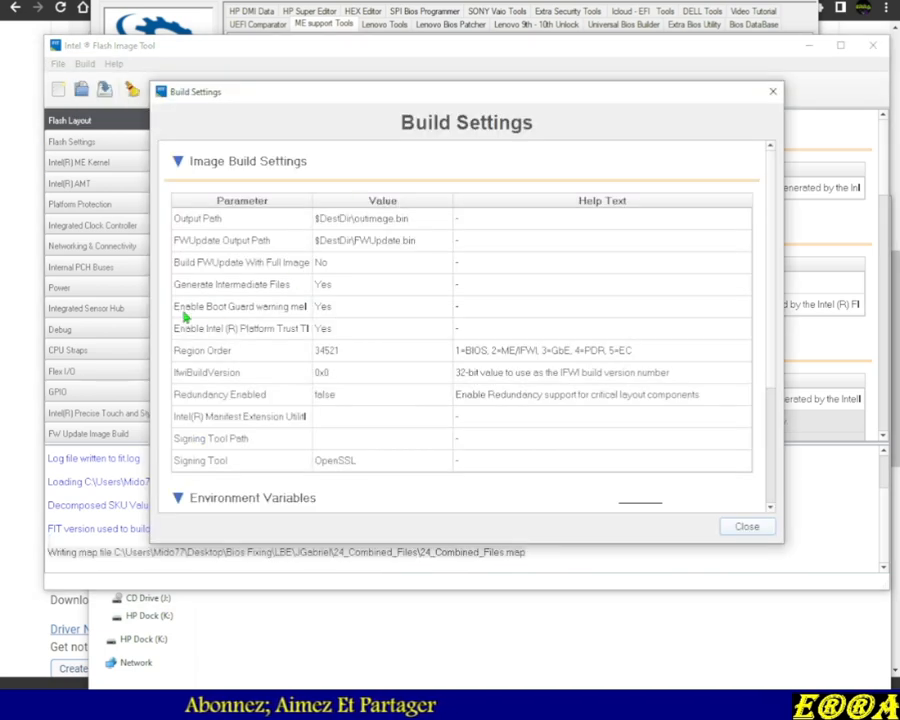
pyautogui.click(345, 288)
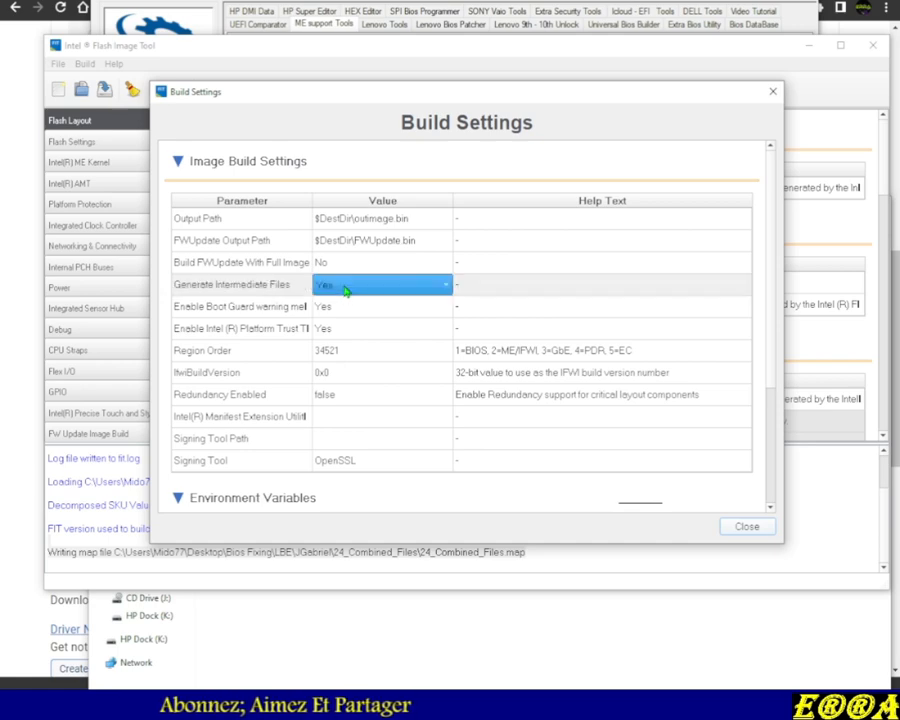
pyautogui.click(344, 287)
pyautogui.click(345, 264)
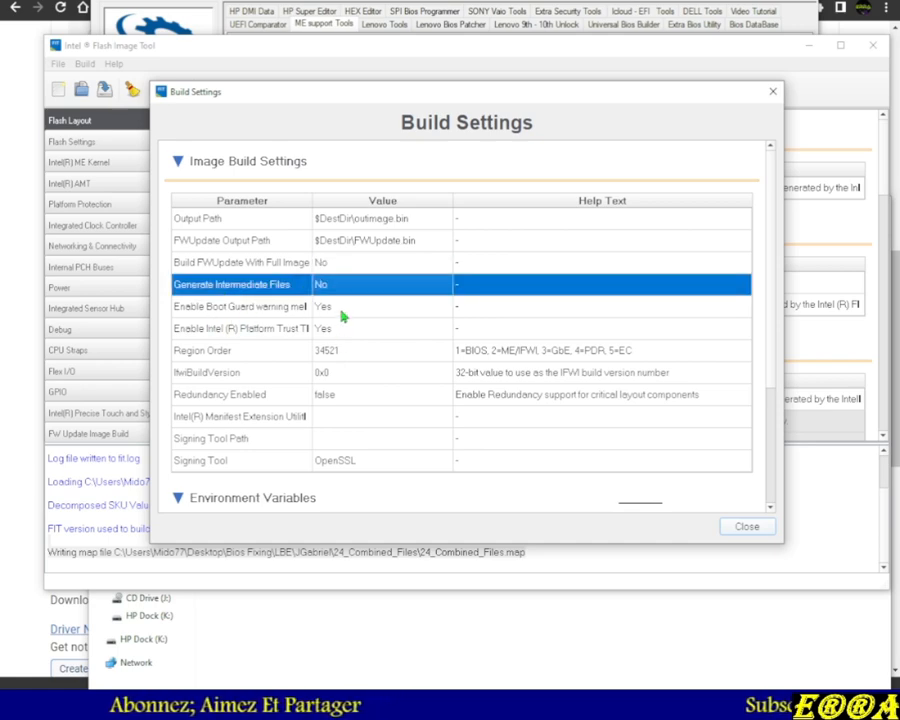
pyautogui.click(341, 316)
pyautogui.click(336, 309)
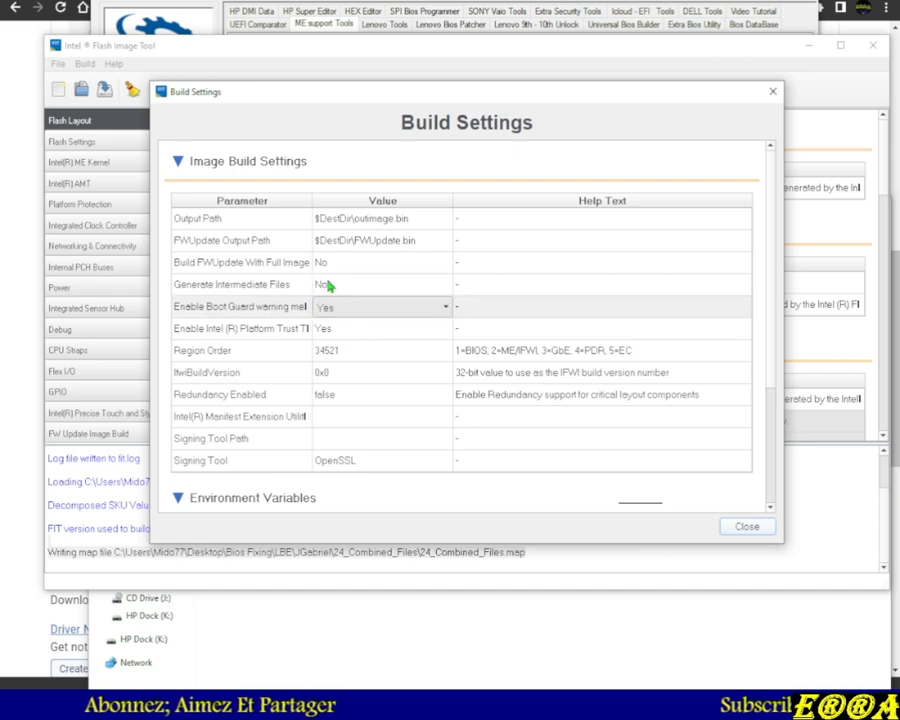
pyautogui.click(340, 287)
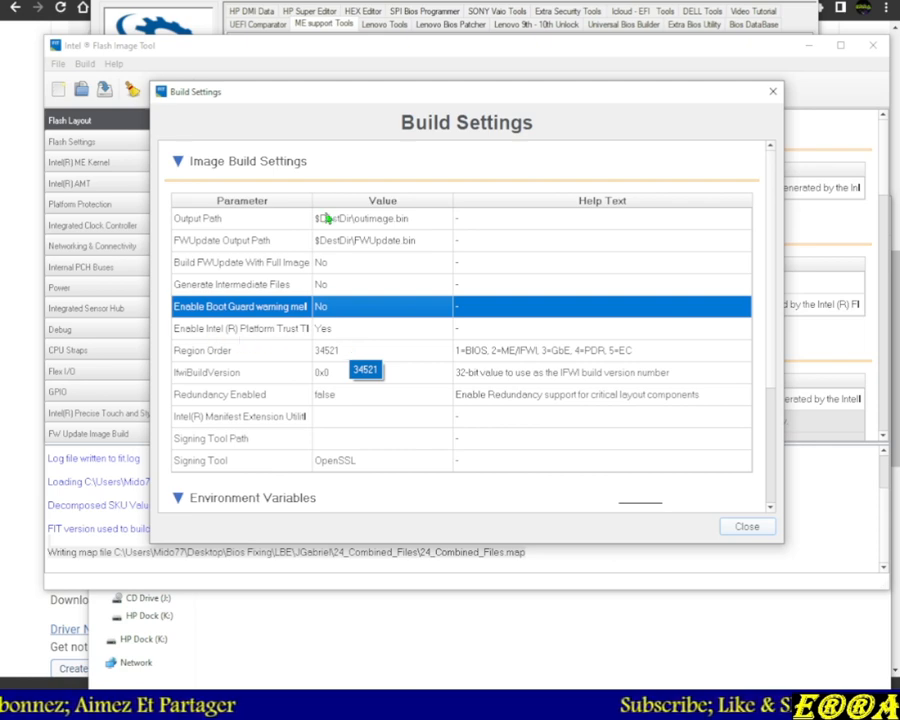
# Widen the Parameter column, set the Intel Platform Trust Technology warning message option to No, and close the dialog
pyautogui.moveTo(312, 200); pyautogui.dragTo(454, 210)
pyautogui.click(465, 330)
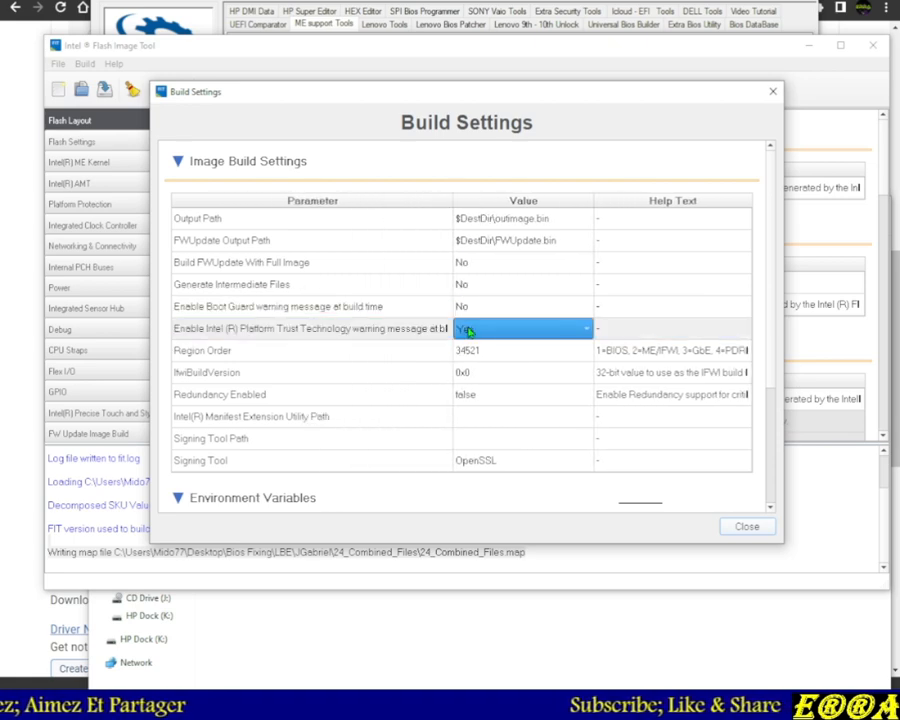
pyautogui.click(470, 328)
pyautogui.click(468, 307)
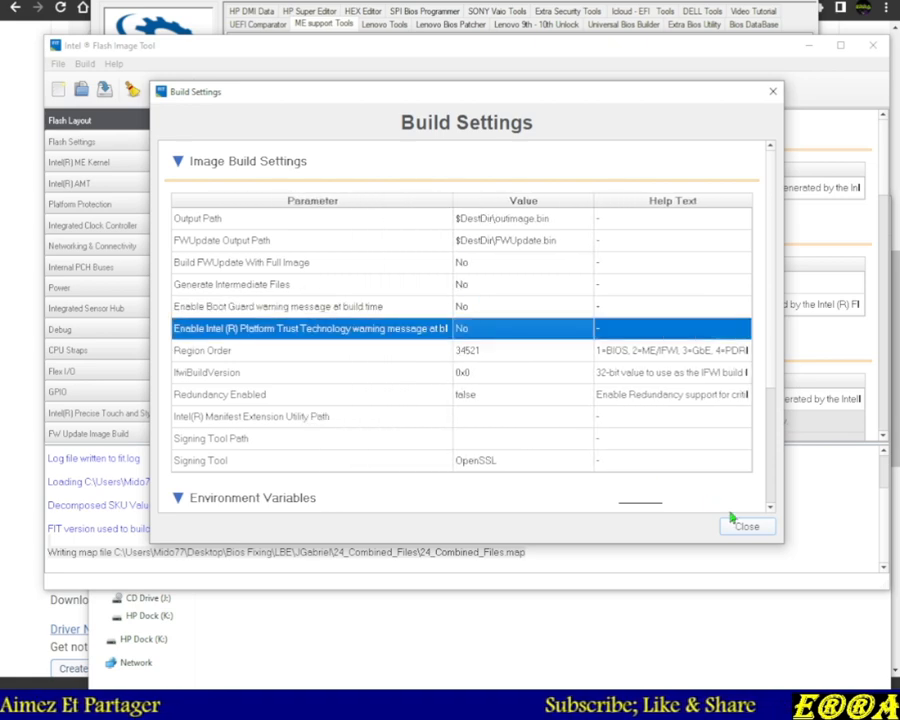
pyautogui.click(740, 525)
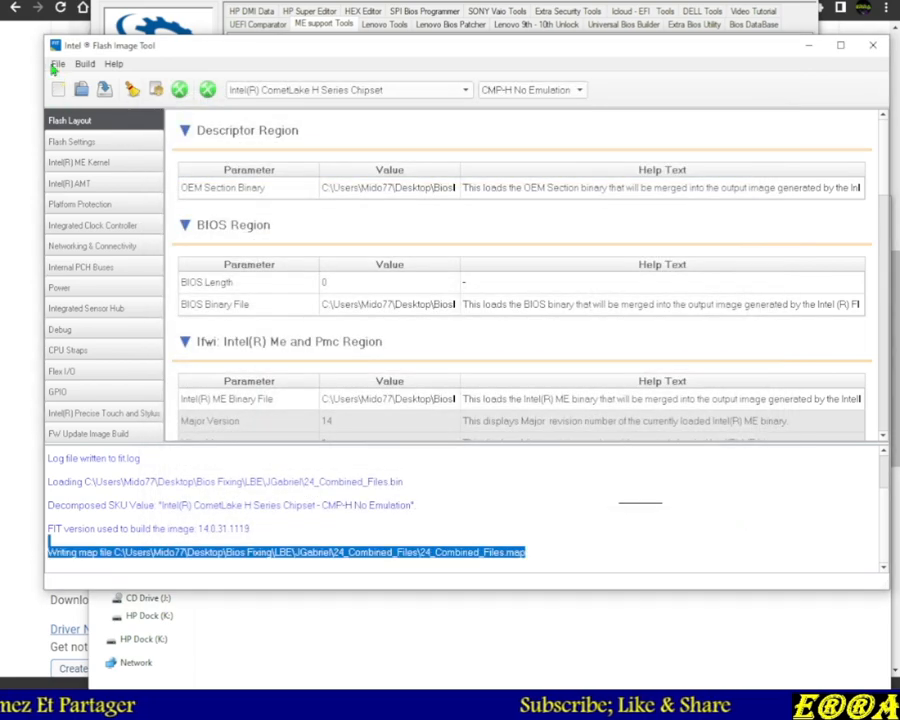
# Save the FIT configuration as Untitled.xml in the JGabriel folder
pyautogui.click(57, 64)
pyautogui.click(86, 131)
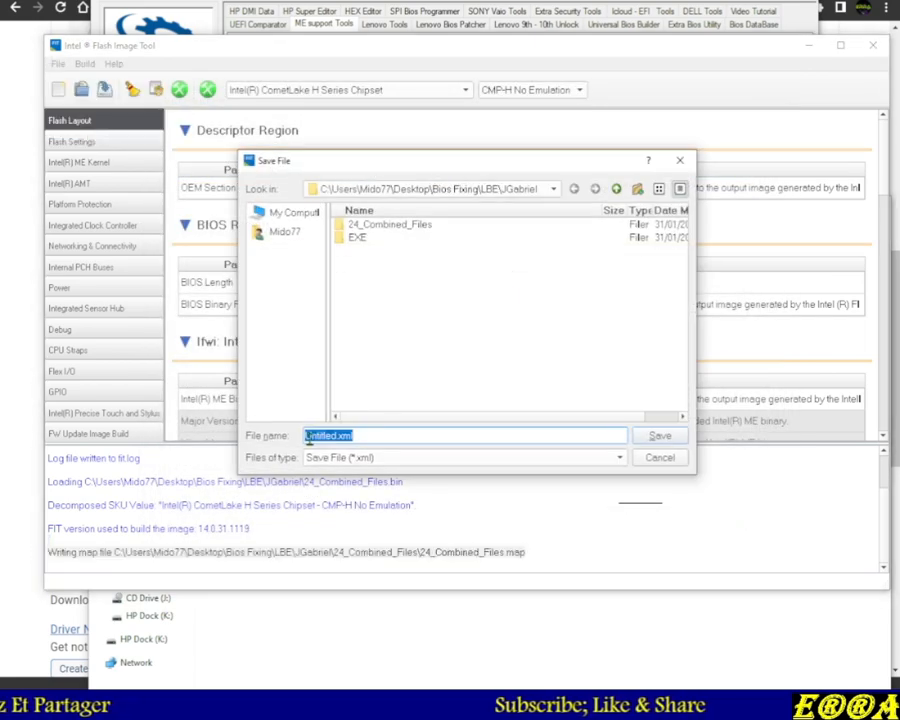
pyautogui.click(655, 440)
# Return to the JGabriel folder in File Explorer and sort its files by date modified
pyautogui.click(438, 622)
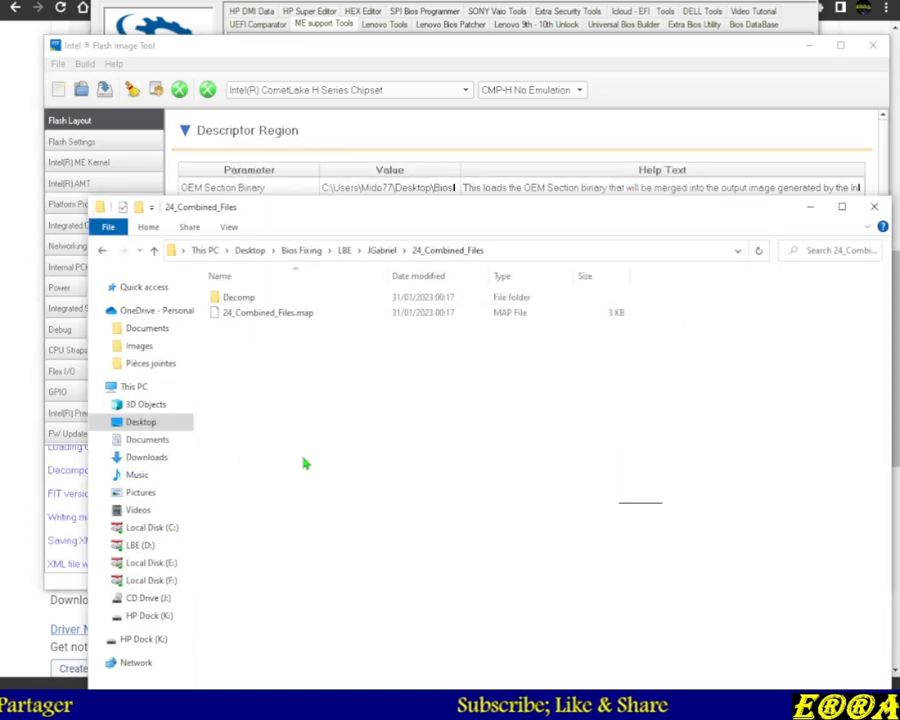
pyautogui.click(153, 251)
pyautogui.click(153, 251)
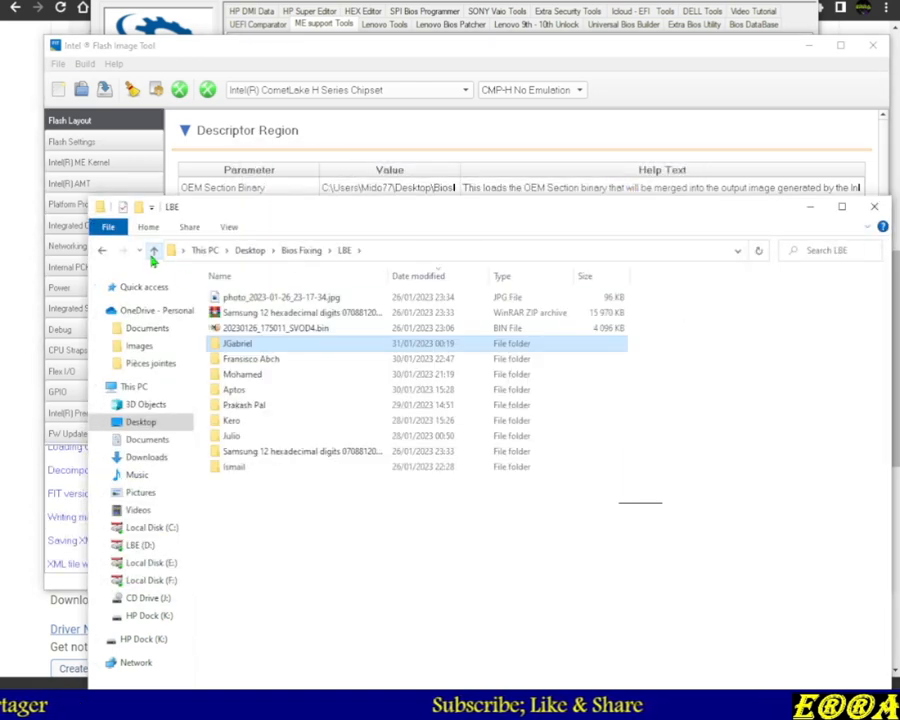
pyautogui.doubleClick(239, 350)
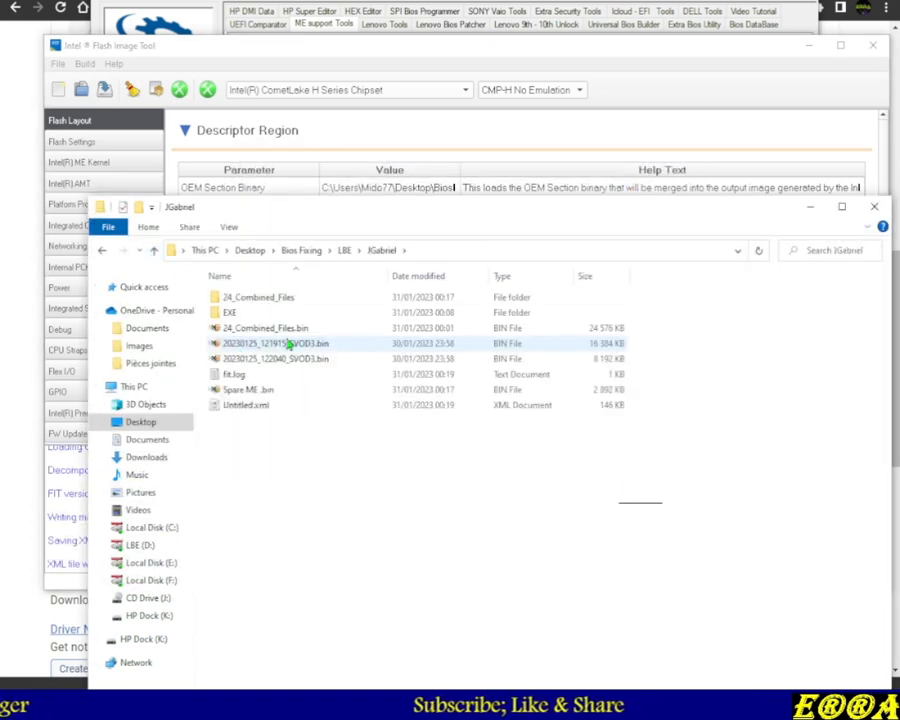
pyautogui.click(234, 407)
pyautogui.click(420, 276)
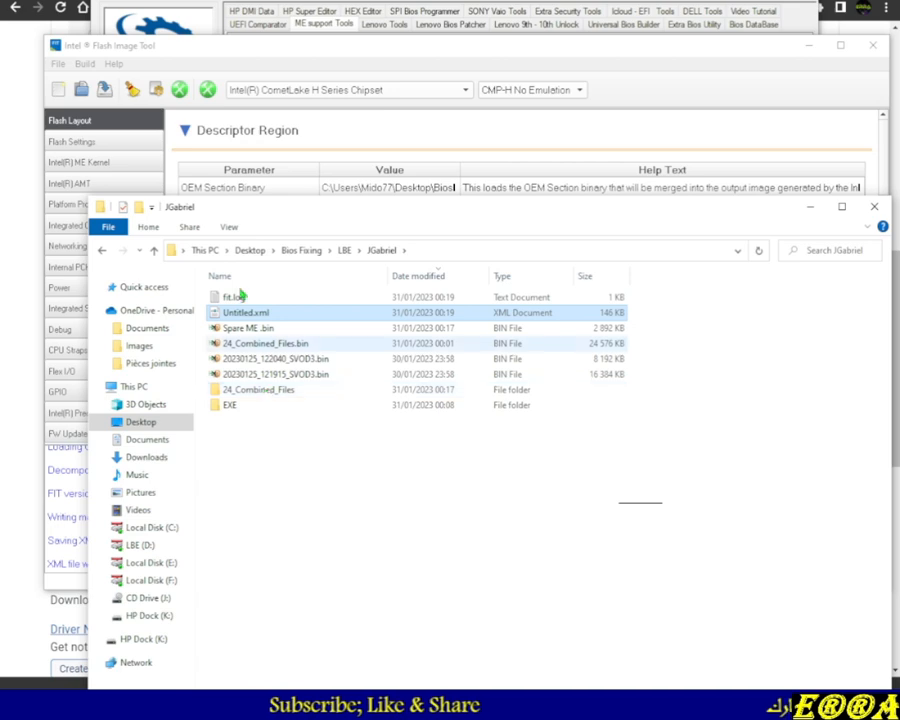
# Close Flash Image Tool and open the Bios Seperate-Repair utility from the LBE tool's utilities
pyautogui.click(390, 51)
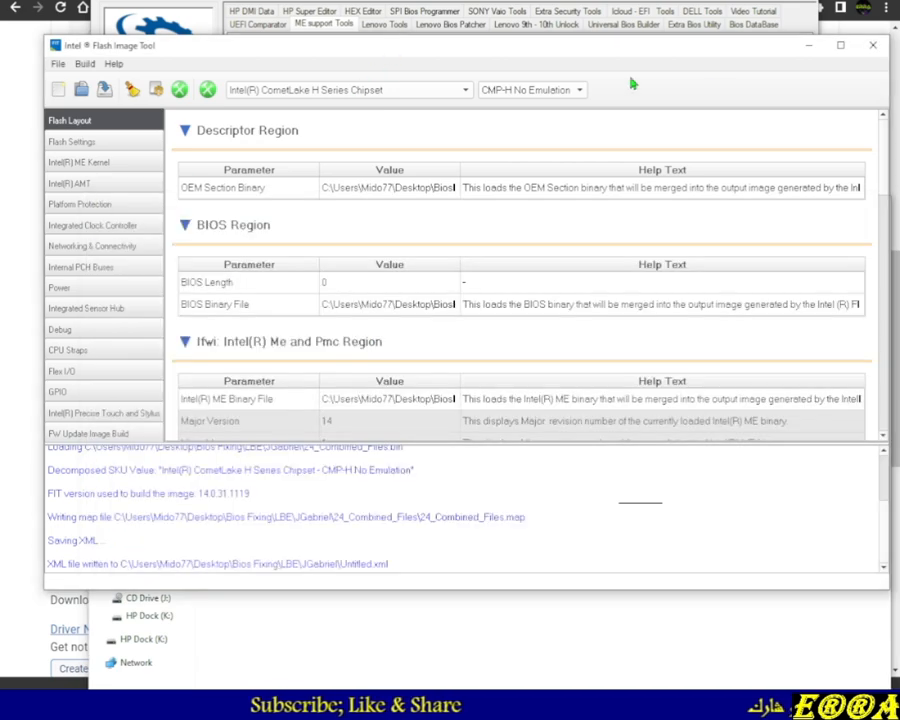
pyautogui.click(873, 46)
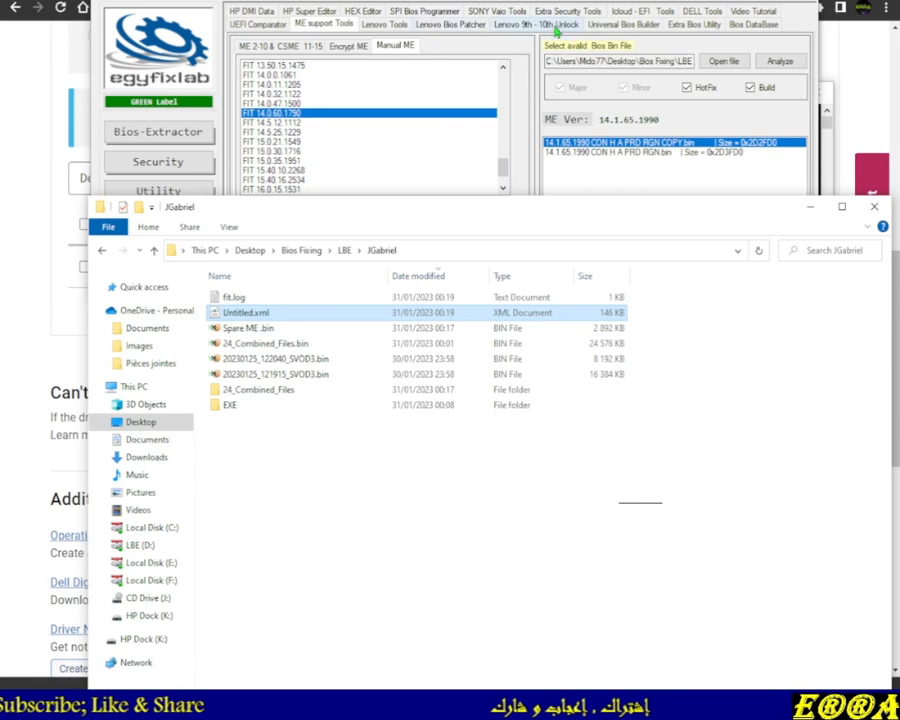
pyautogui.click(155, 190)
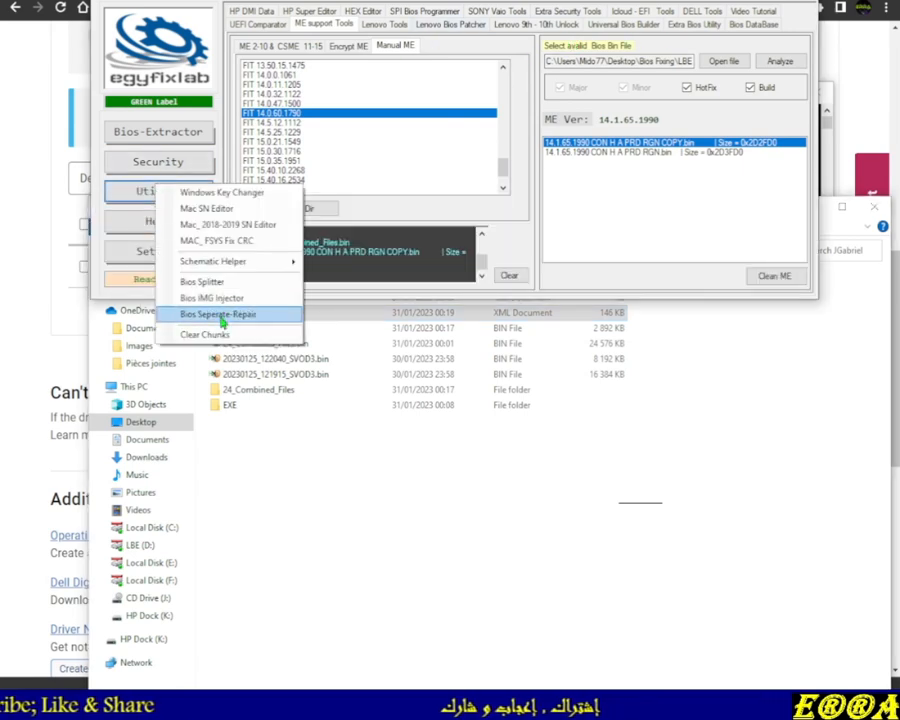
pyautogui.click(229, 320)
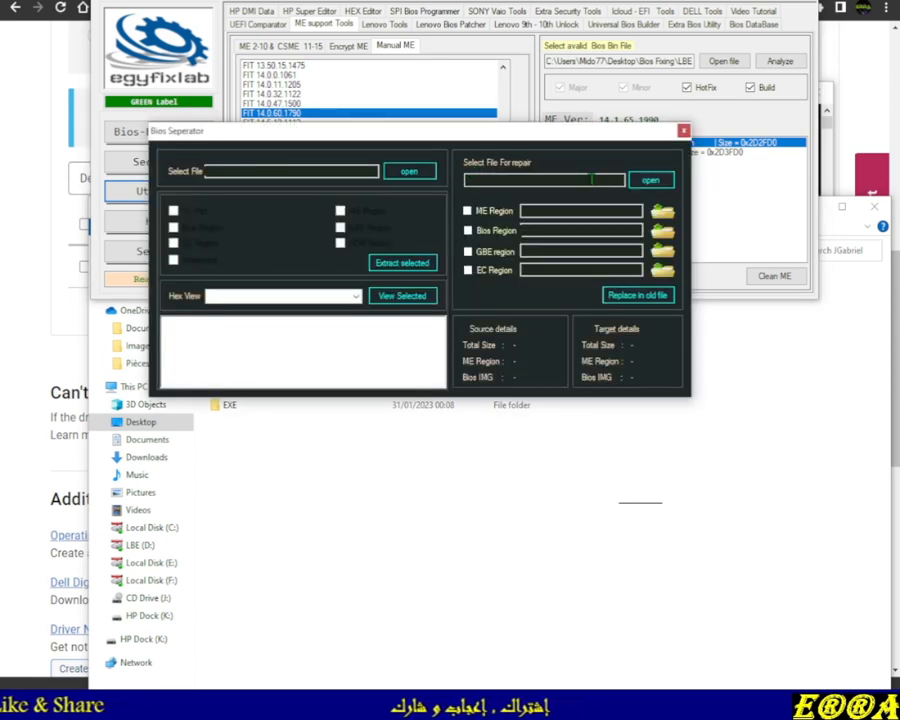
pyautogui.click(468, 231)
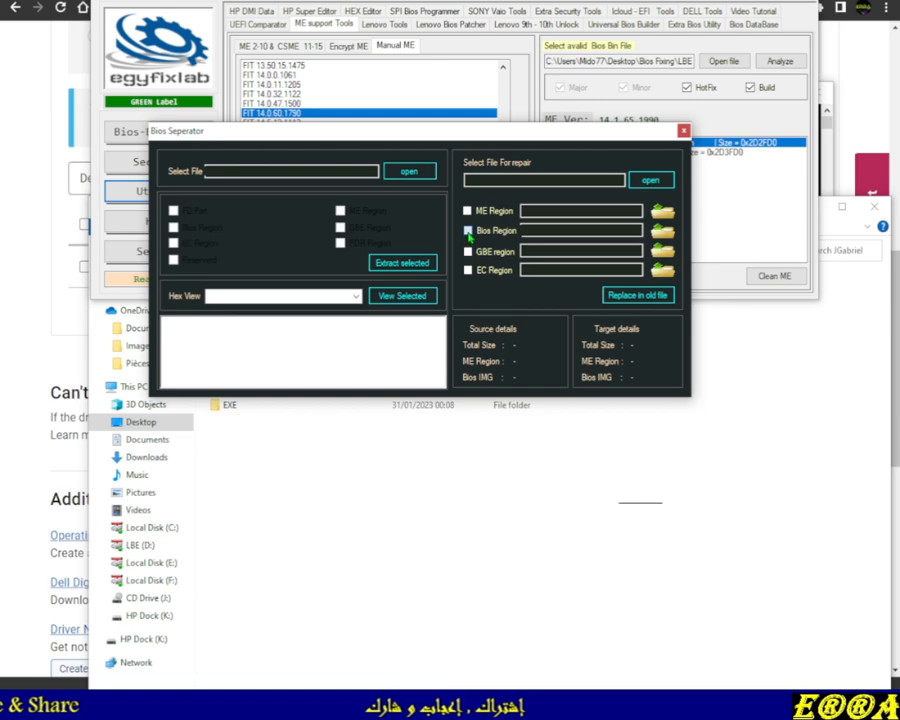
pyautogui.click(469, 232)
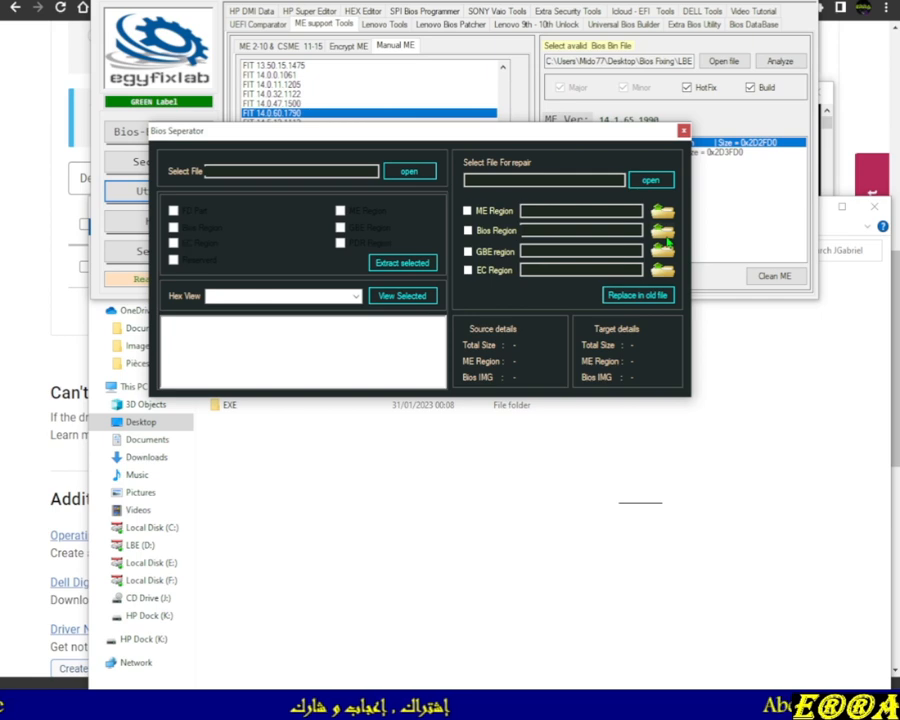
pyautogui.click(516, 510)
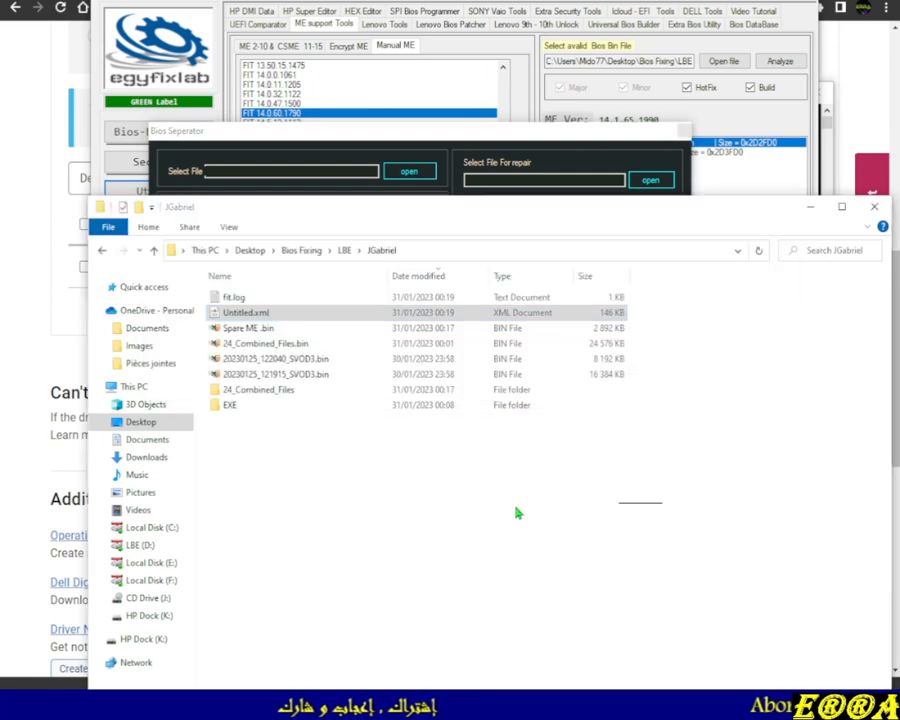
# Copy the _System BIOS with BiosGuard 1.21.4._.bin file from the EXE\LBE_OutPut folder
pyautogui.doubleClick(232, 408)
pyautogui.doubleClick(245, 296)
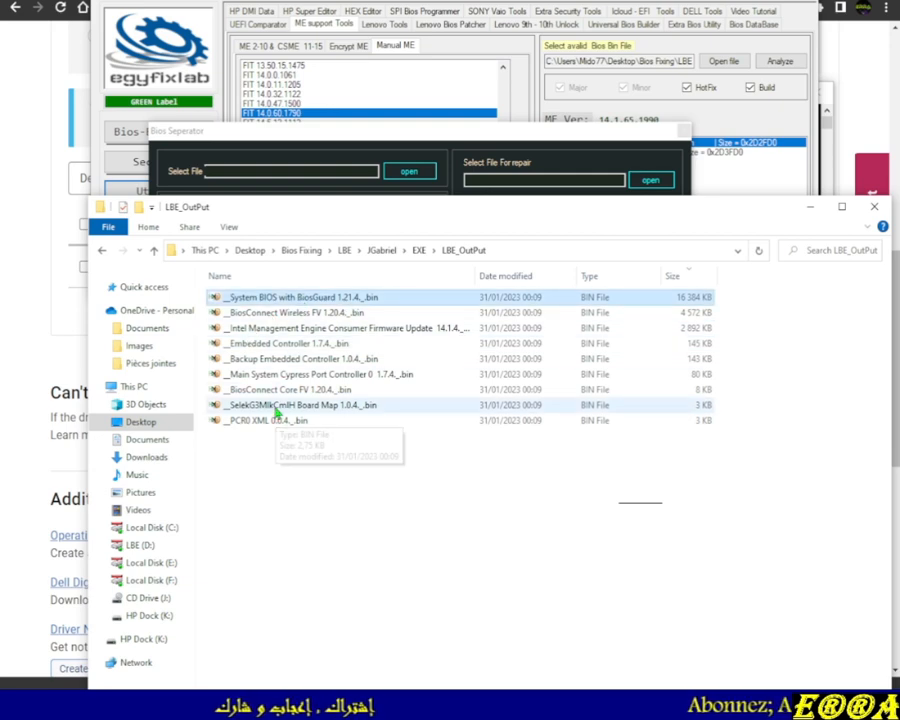
pyautogui.click(277, 304)
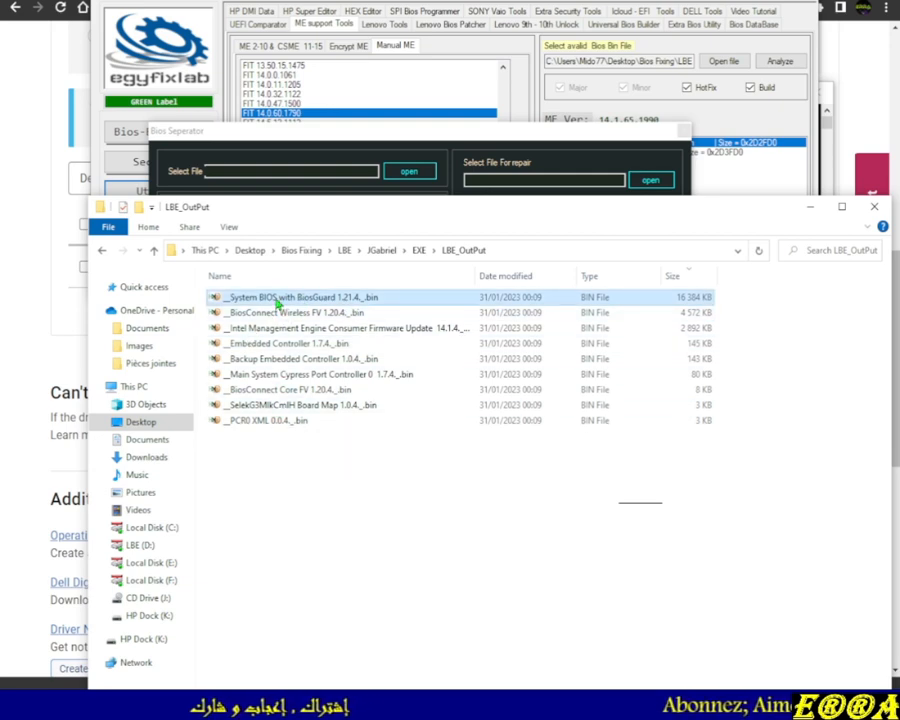
pyautogui.rightClick(278, 303)
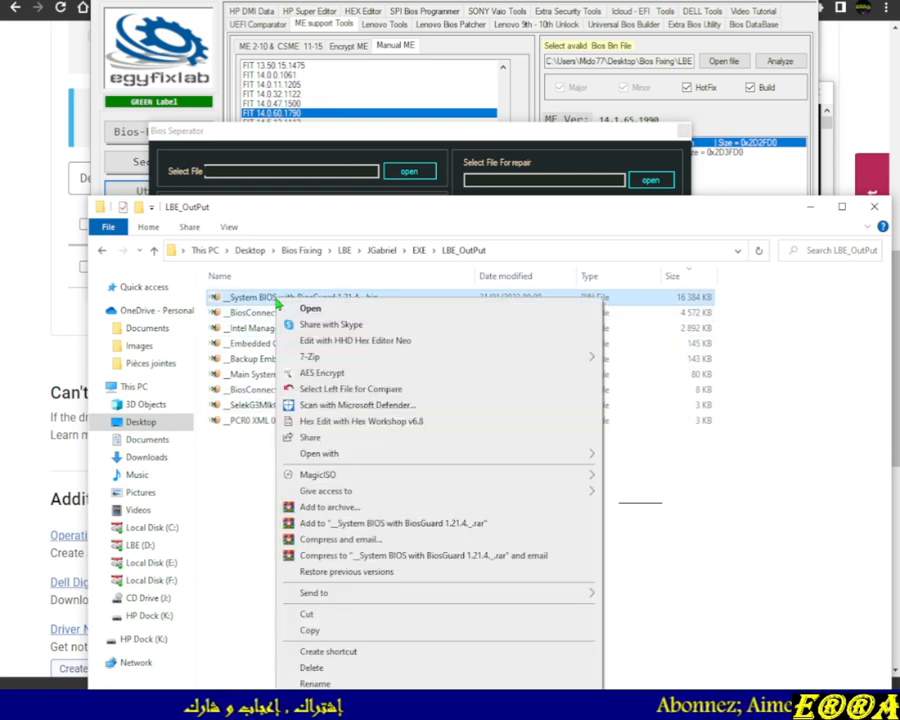
pyautogui.click(310, 631)
# Paste the System BIOS file into the 24_Combined_Files\Decomp folder
pyautogui.click(154, 252)
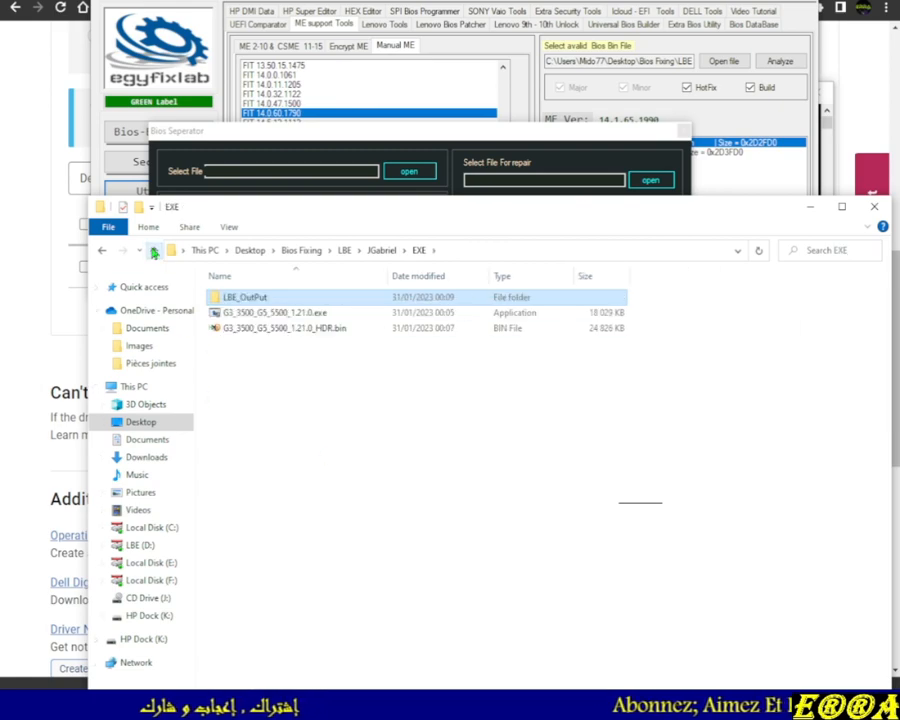
pyautogui.click(154, 252)
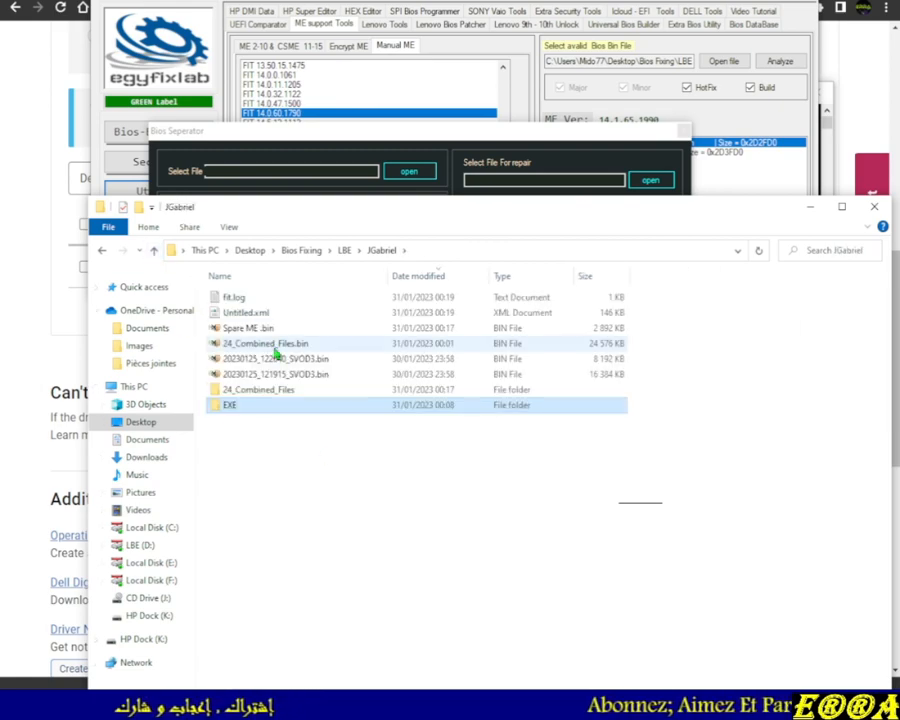
pyautogui.doubleClick(256, 391)
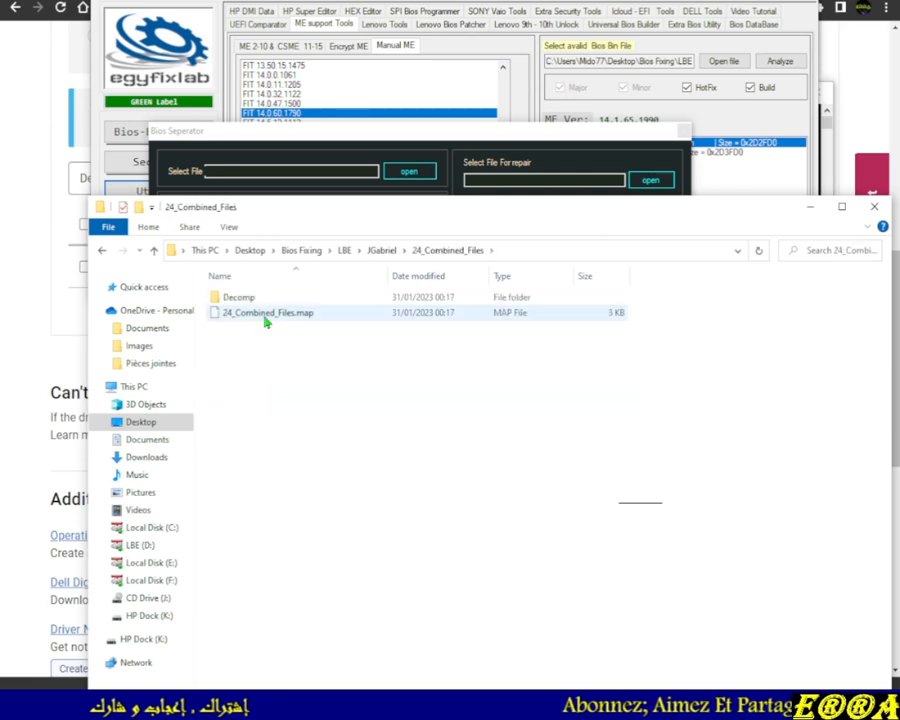
pyautogui.doubleClick(236, 297)
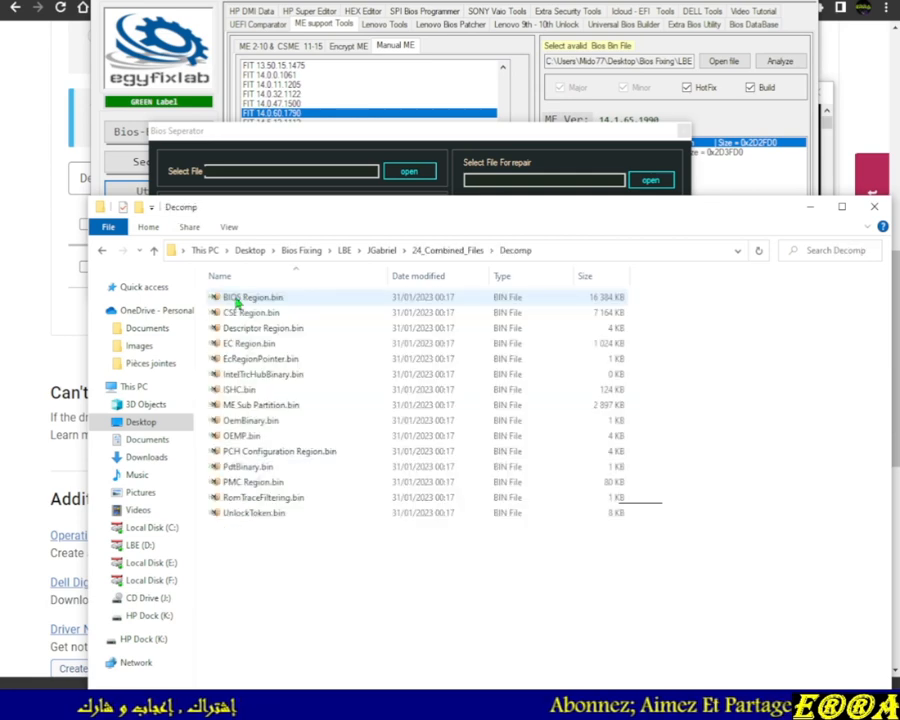
pyautogui.rightClick(280, 579)
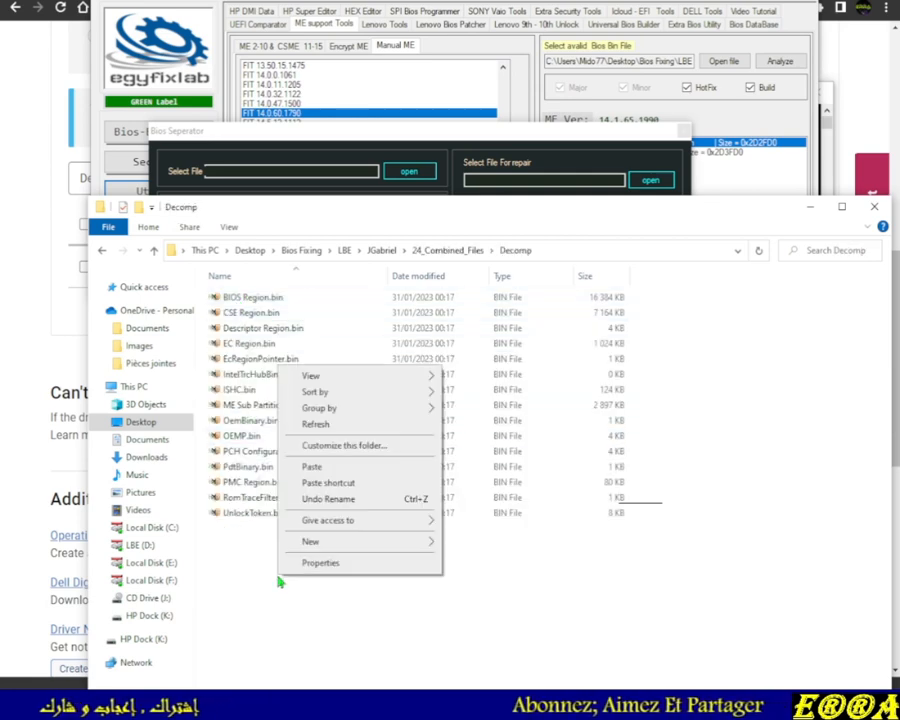
pyautogui.click(314, 470)
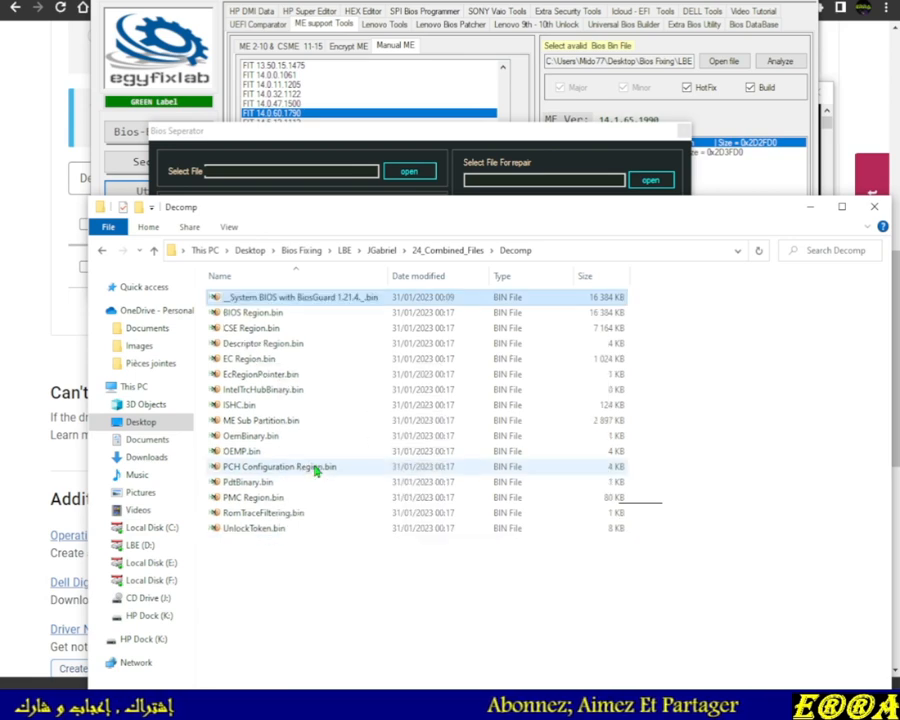
# Replace BIOS Region.bin with the pasted System BIOS file by renaming it BIOS Region.bin and deleting the old region file
pyautogui.click(607, 315)
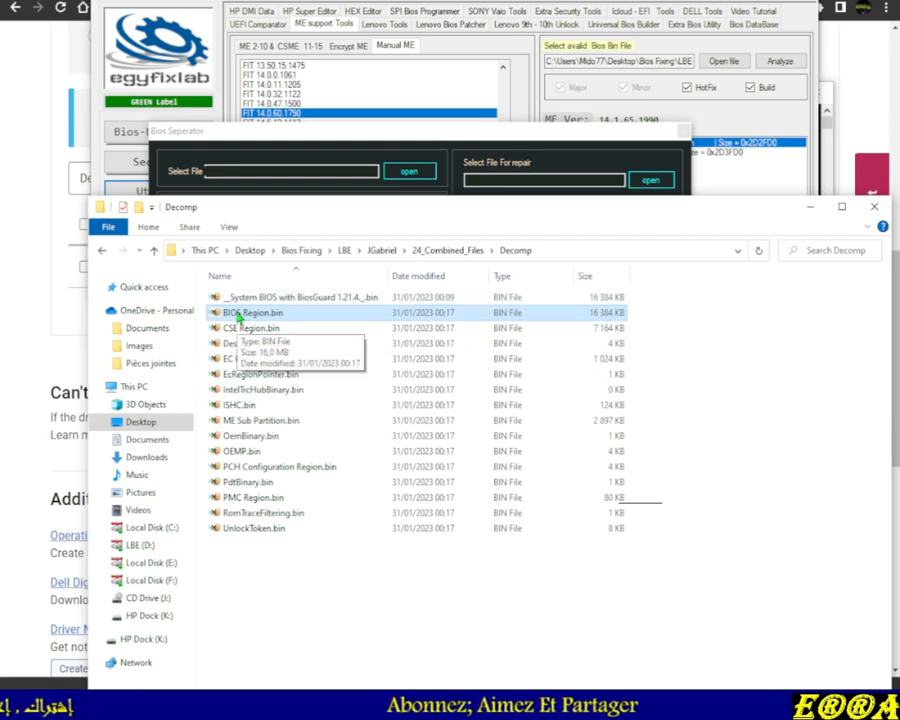
pyautogui.press('F2')
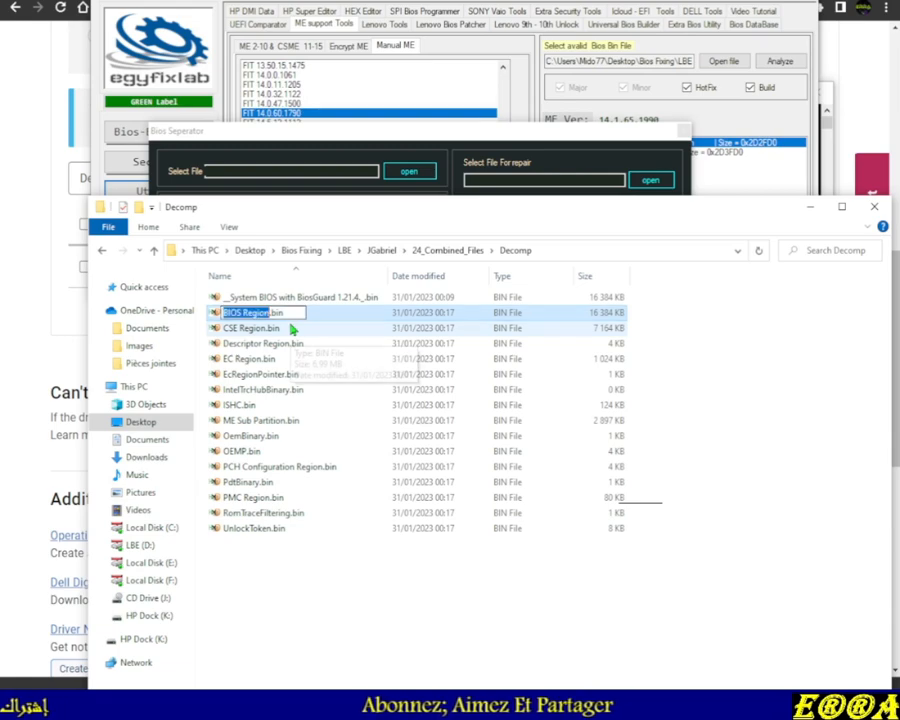
pyautogui.press('BackSpace')
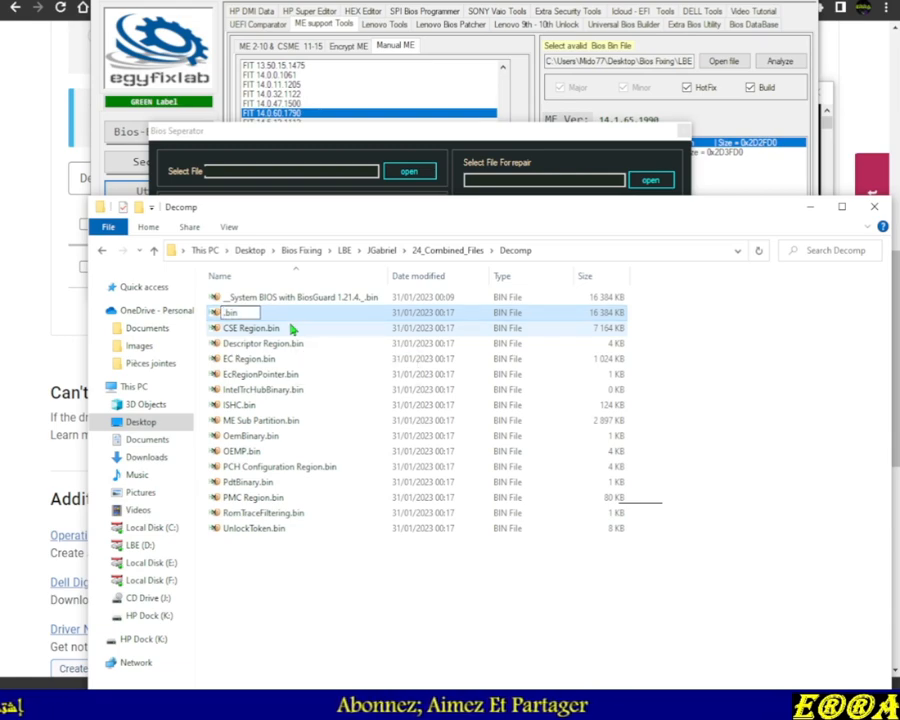
pyautogui.click(300, 296)
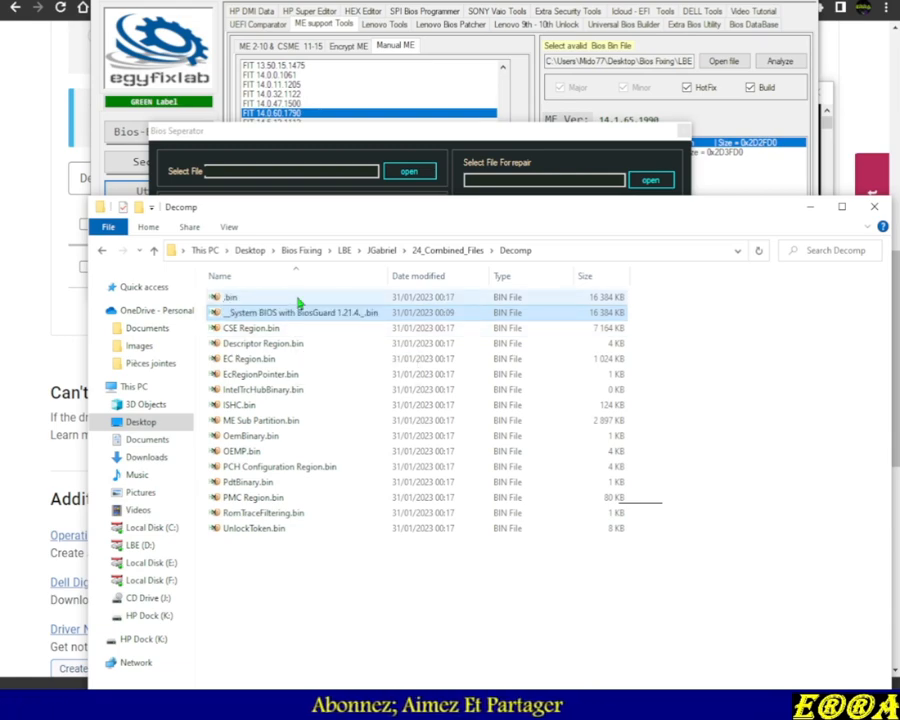
pyautogui.press('F2')
pyautogui.hotkey('ctrl', 'v')
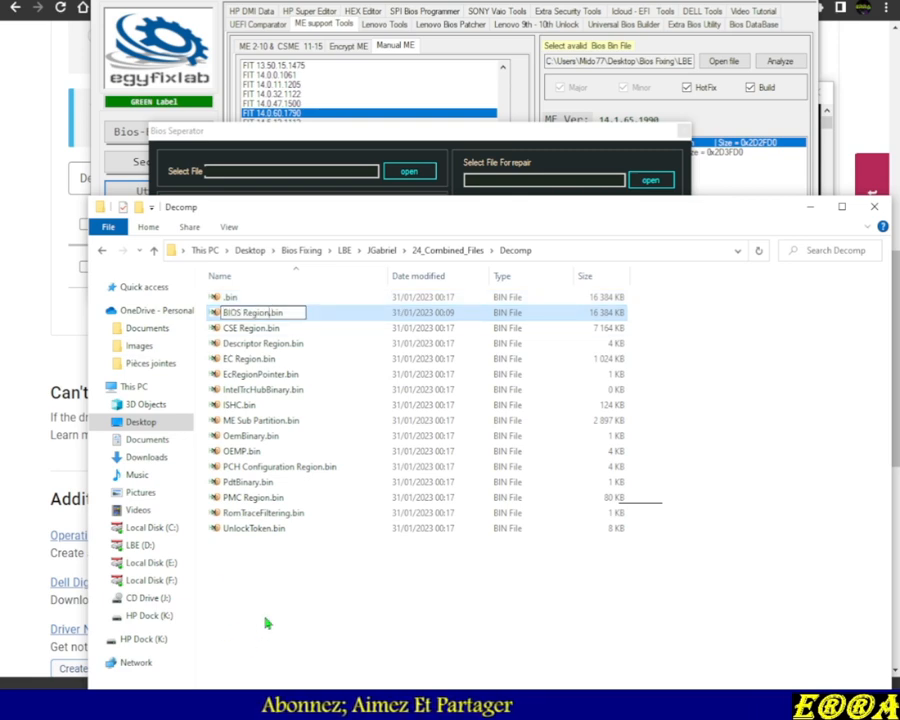
pyautogui.press('Return')
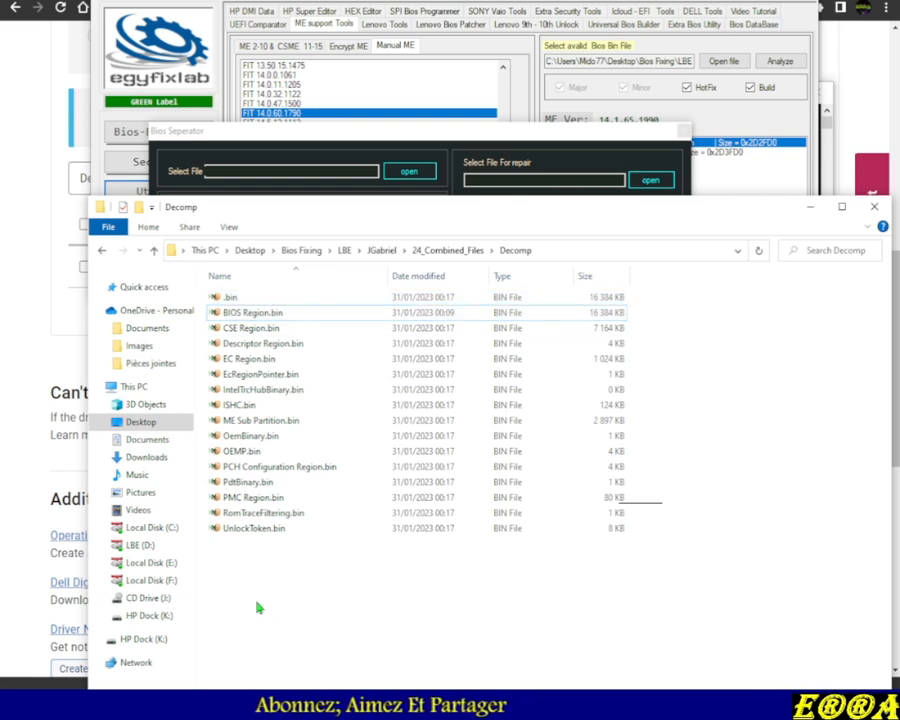
pyautogui.click(254, 300)
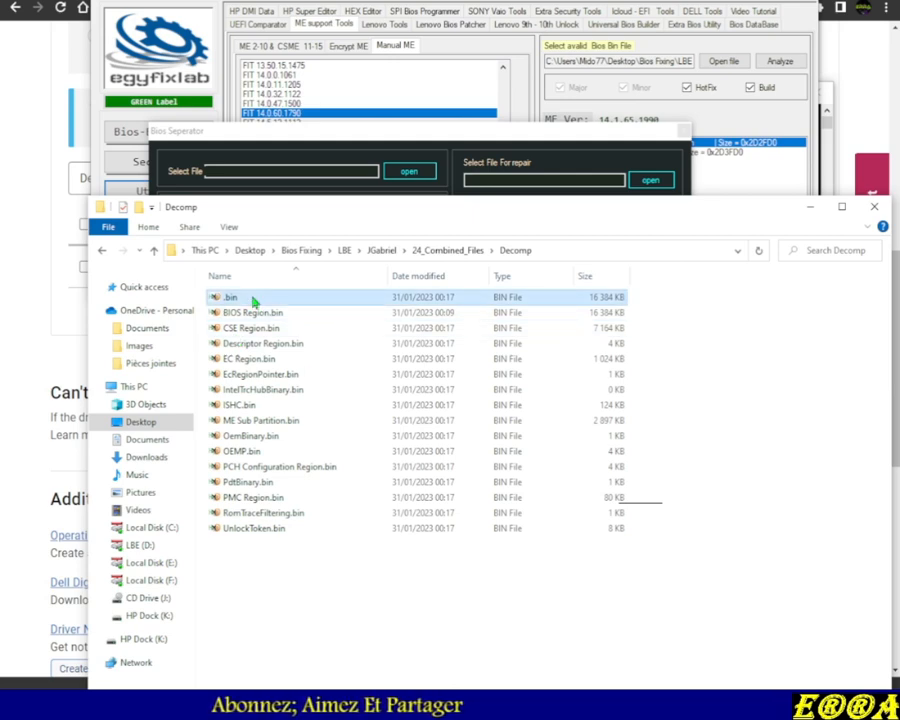
pyautogui.press('Delete')
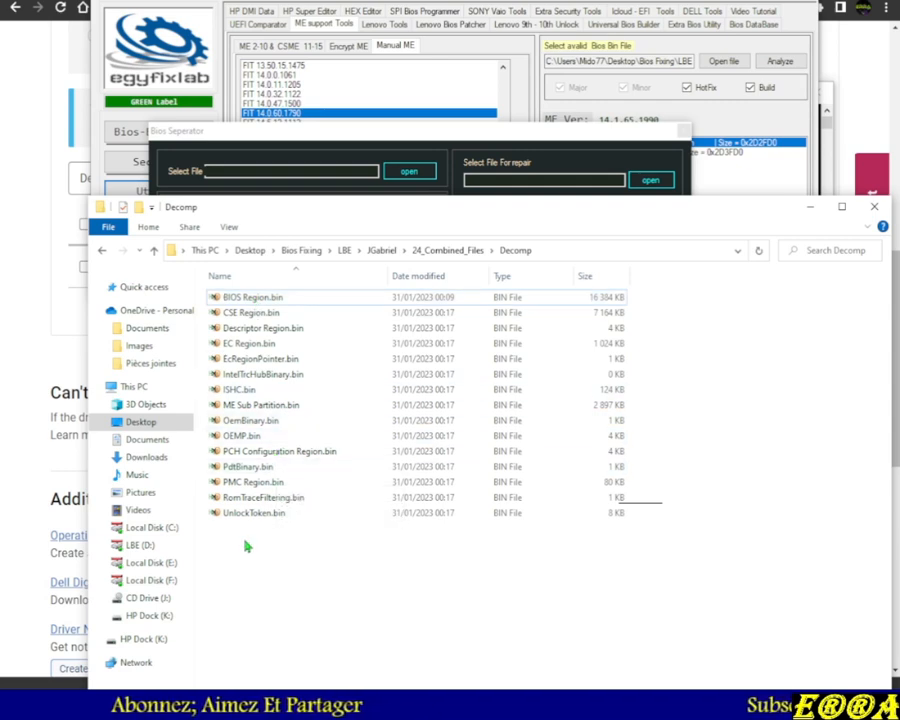
# Open Spare ME .bin from the JGabriel folder in the hex editor and examine its header bytes
pyautogui.click(155, 251)
pyautogui.click(155, 251)
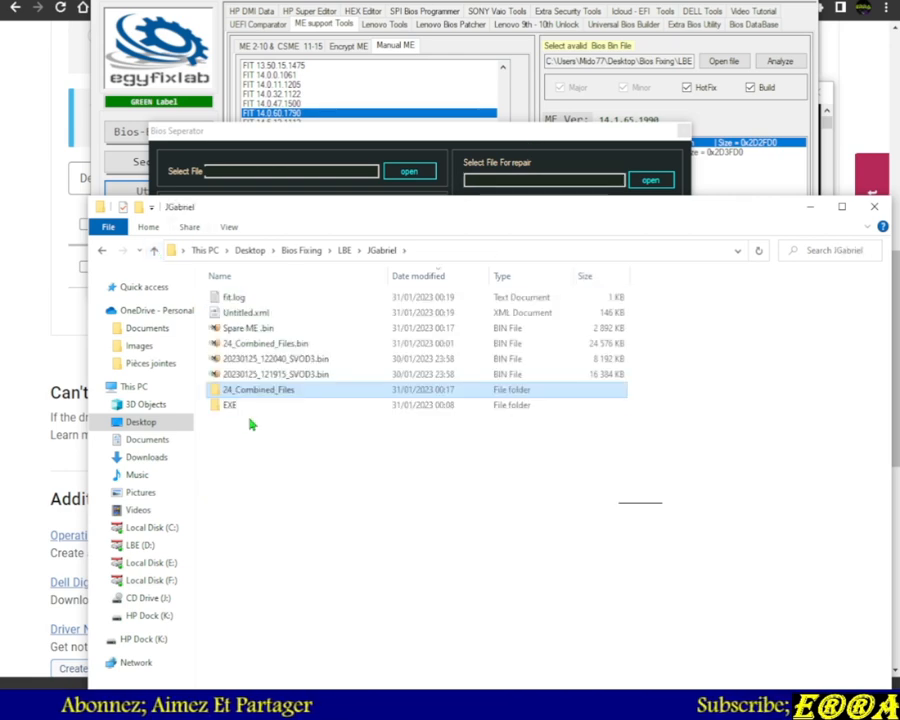
pyautogui.click(251, 335)
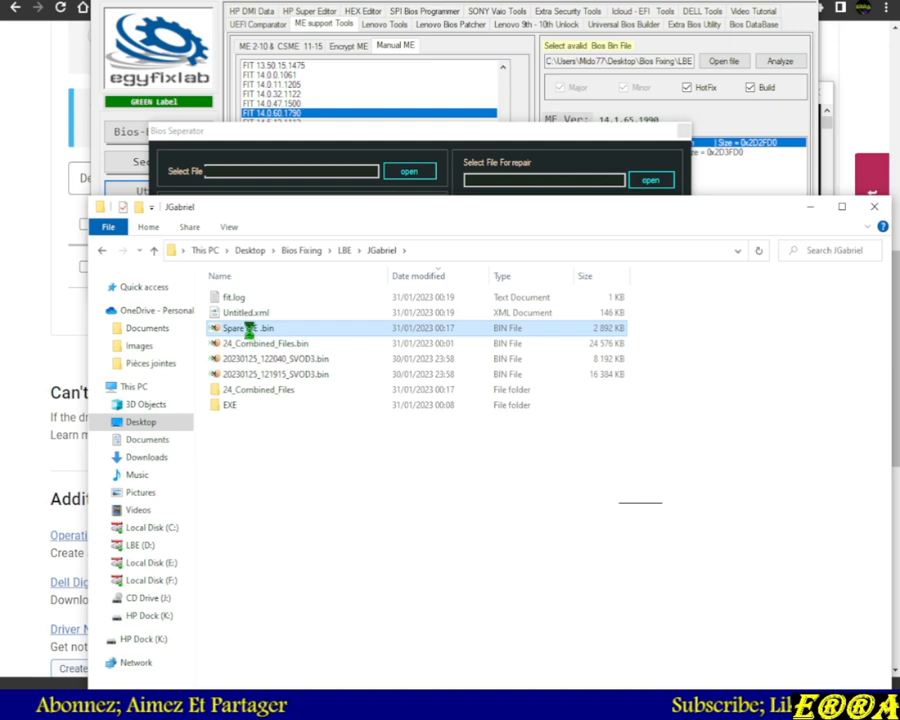
pyautogui.rightClick(250, 330)
pyautogui.click(295, 634)
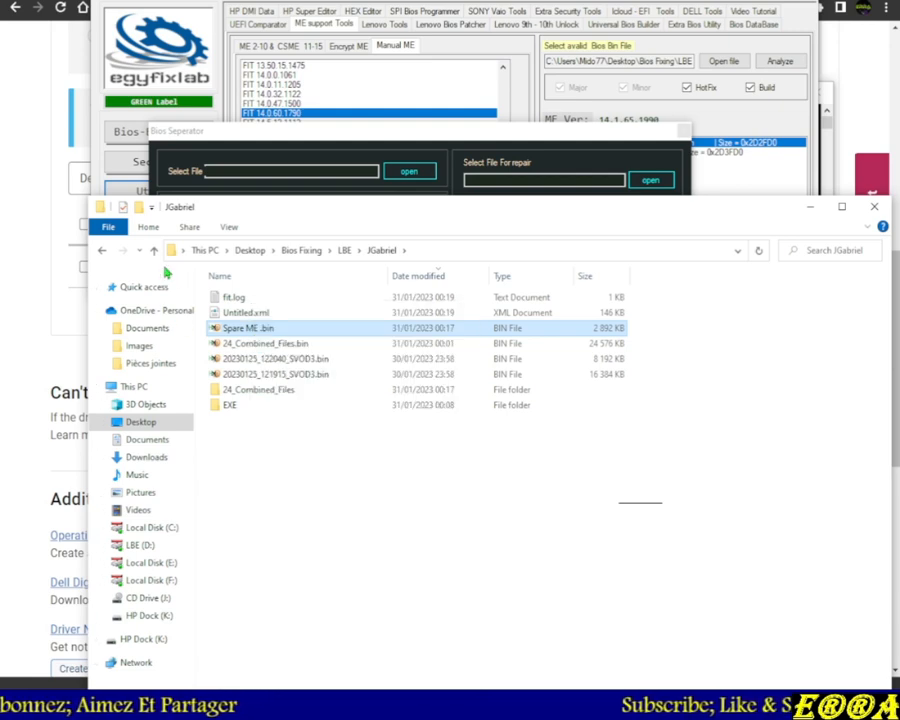
pyautogui.doubleClick(232, 332)
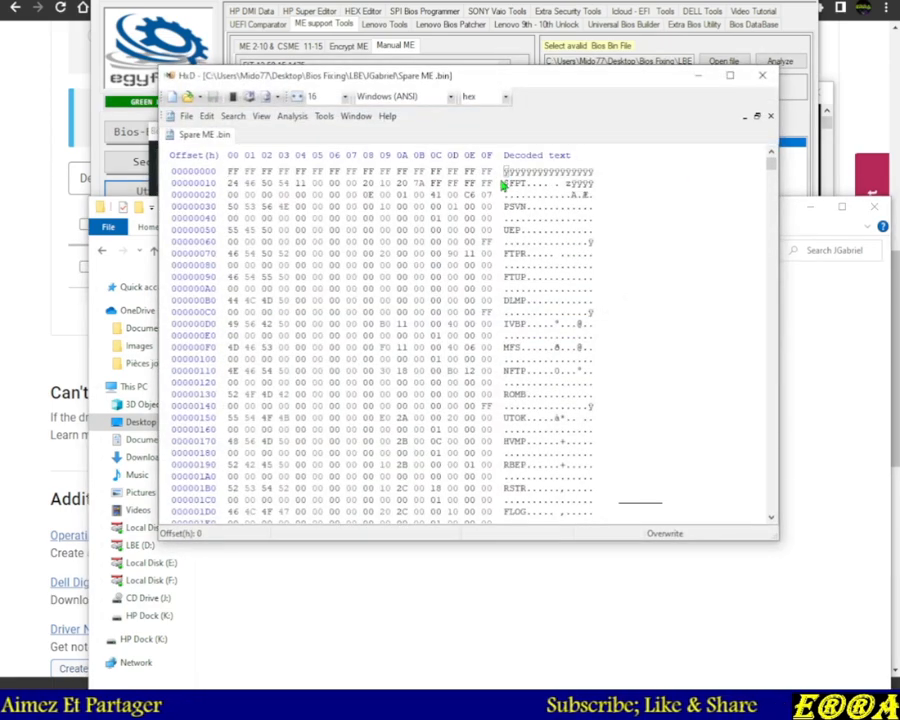
pyautogui.moveTo(505, 172); pyautogui.dragTo(572, 371)
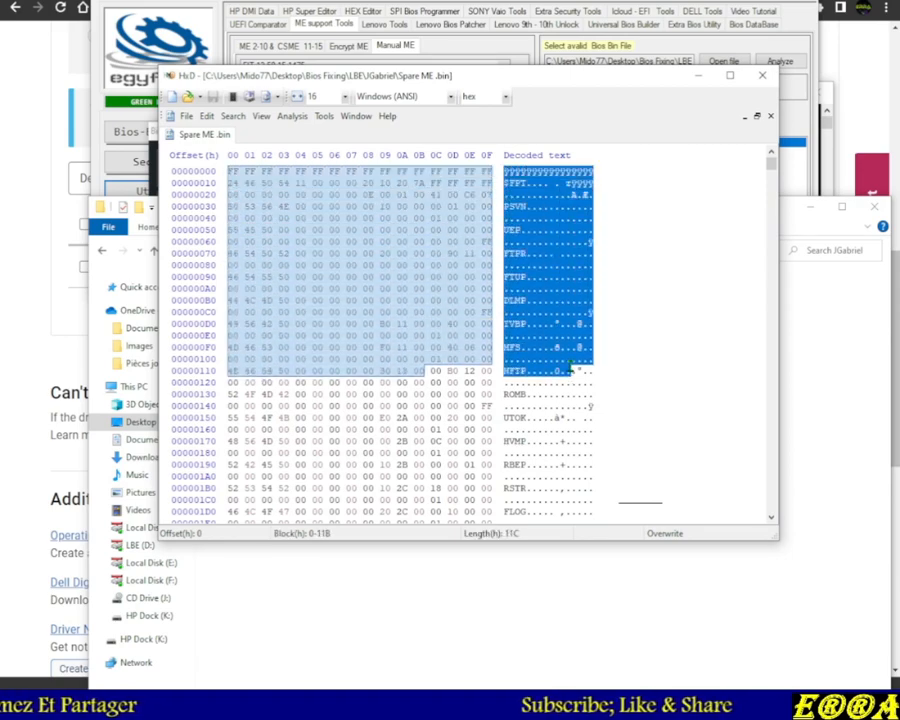
pyautogui.click(762, 76)
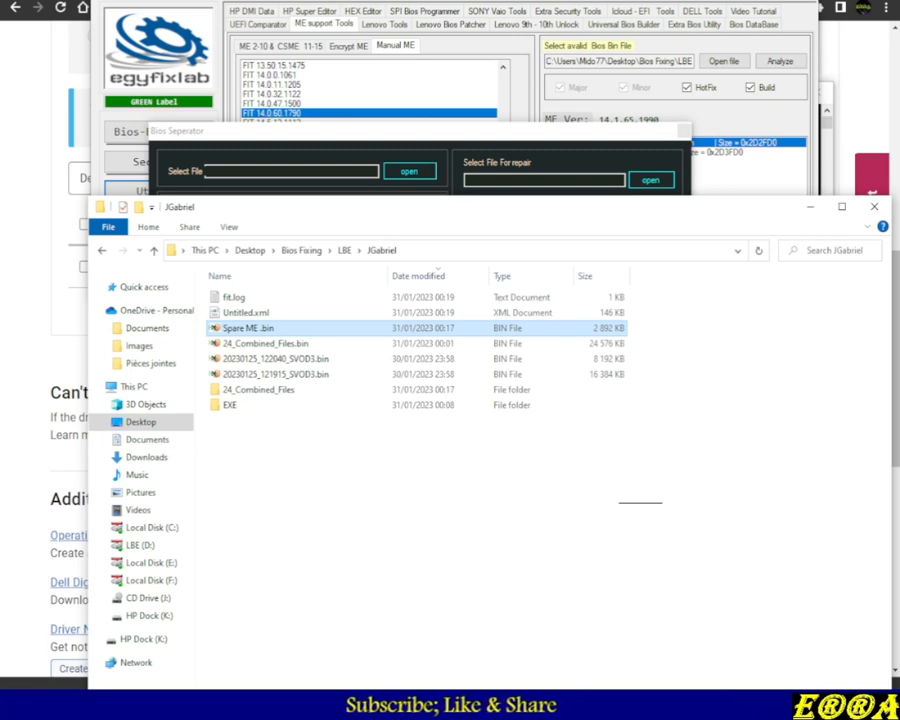
pyautogui.doubleClick(246, 331)
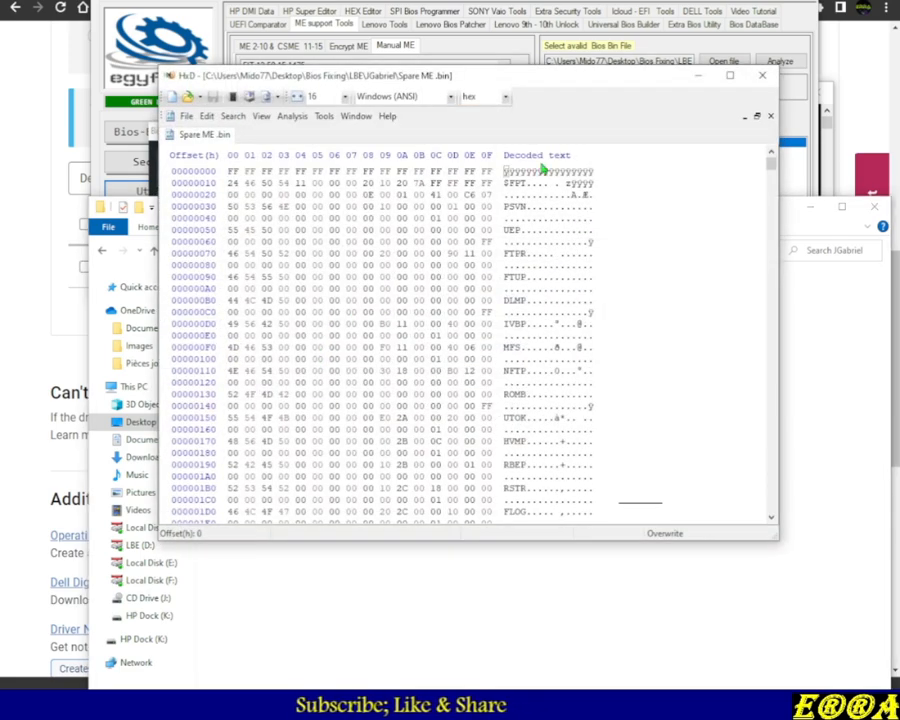
pyautogui.click(764, 78)
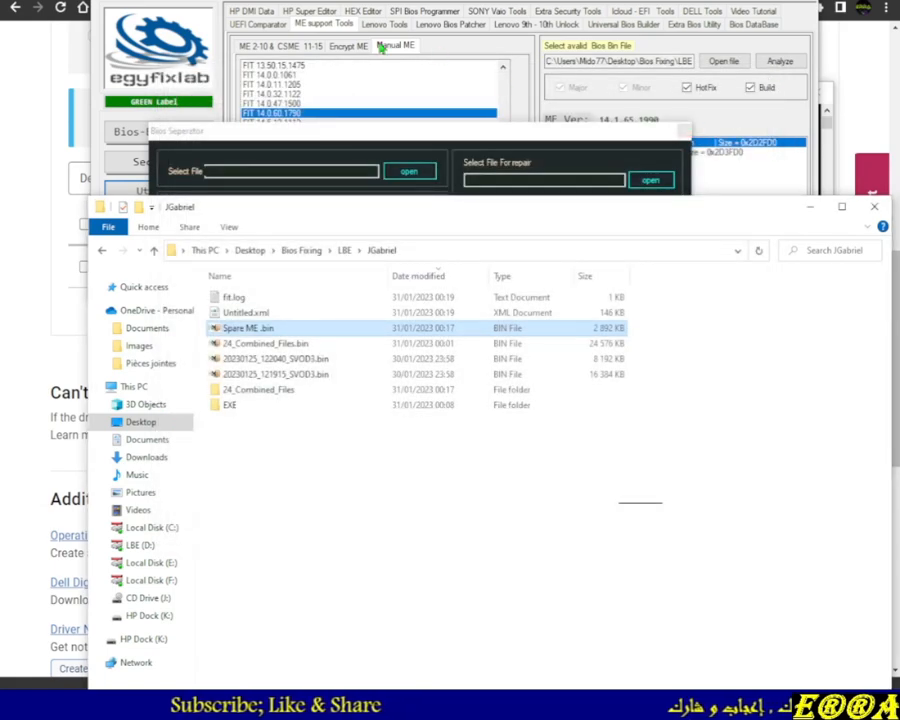
pyautogui.click(349, 47)
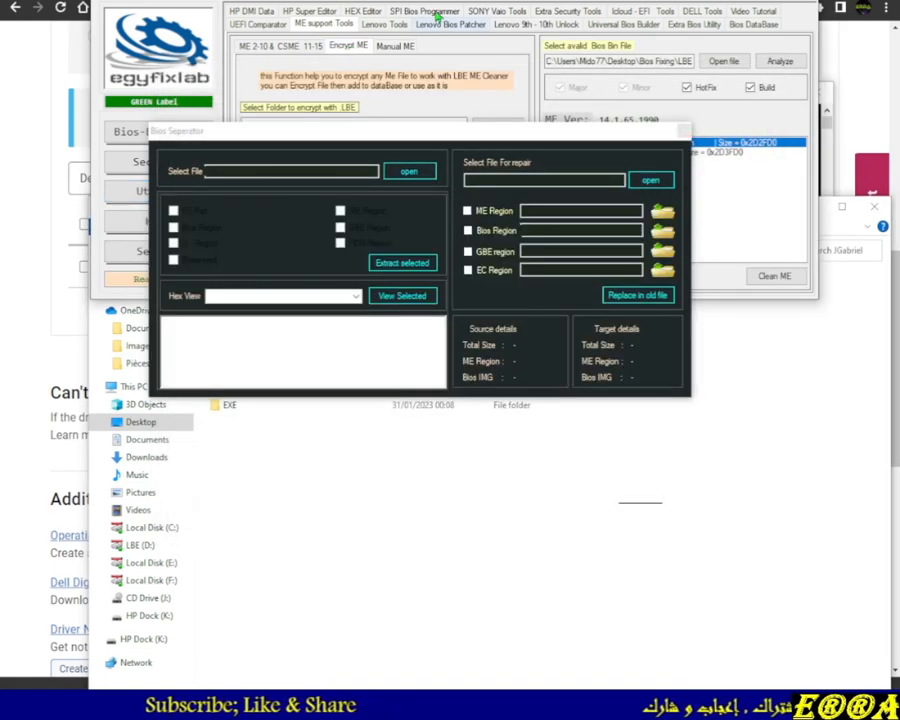
pyautogui.moveTo(410, 134); pyautogui.dragTo(404, 333)
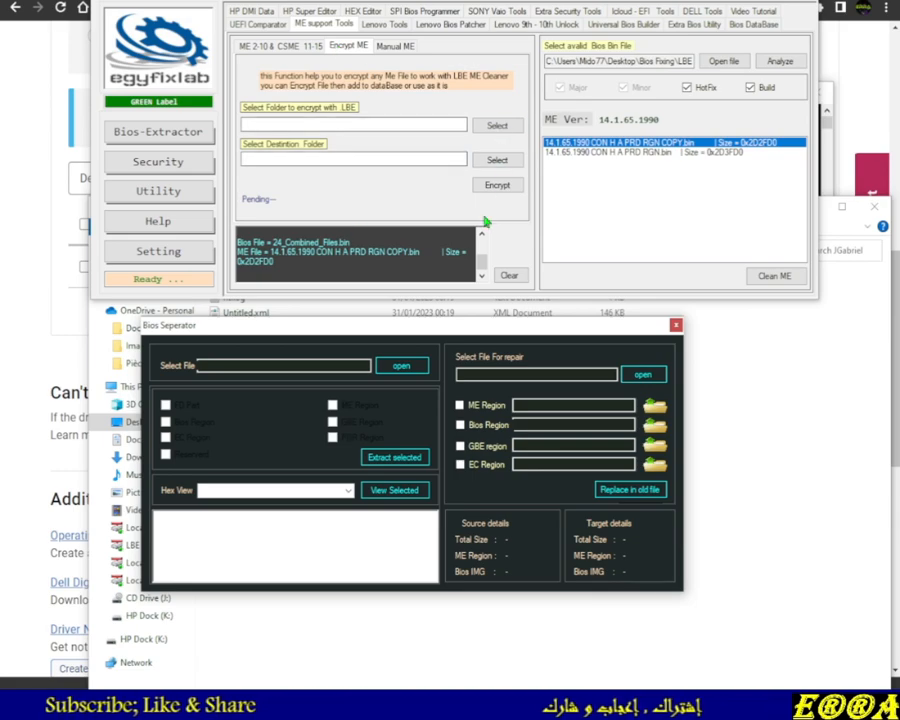
pyautogui.moveTo(494, 330); pyautogui.dragTo(526, 133)
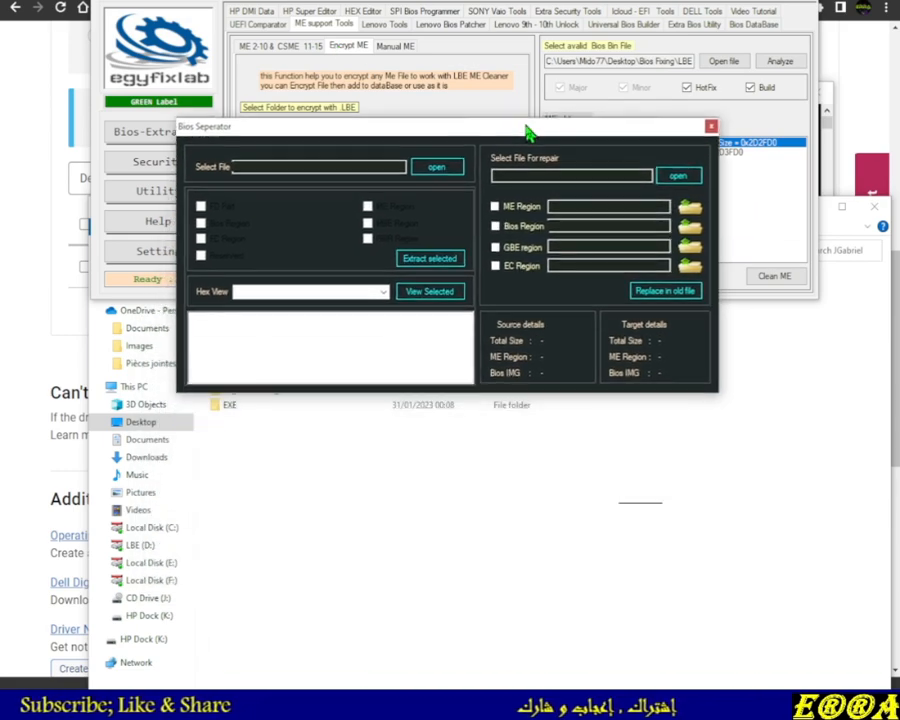
# Close the Bios Separator and copy Spare ME .bin from the JGabriel folder
pyautogui.click(709, 125)
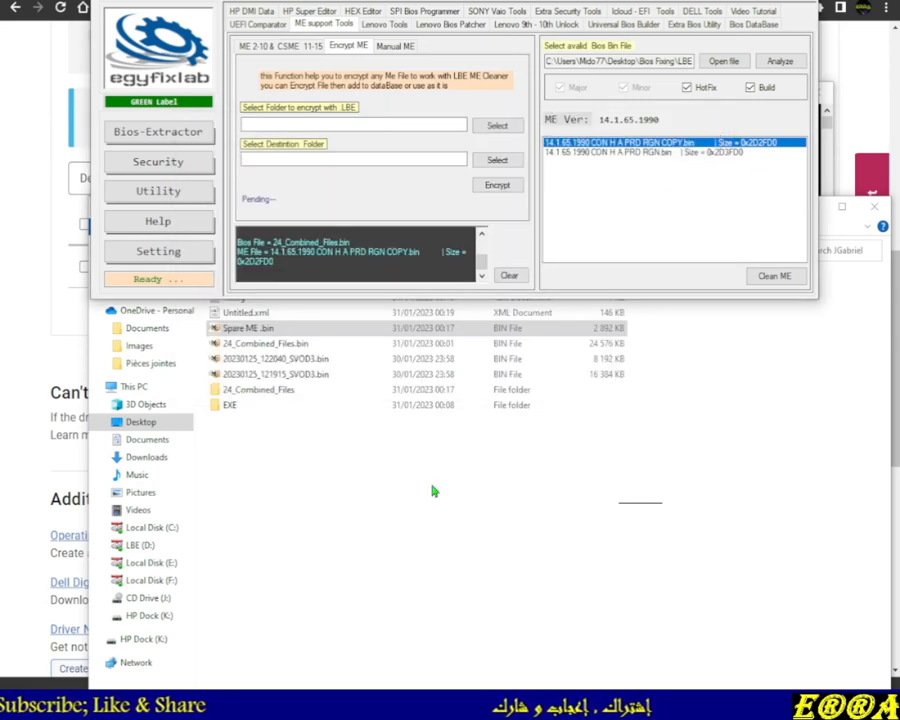
pyautogui.click(455, 468)
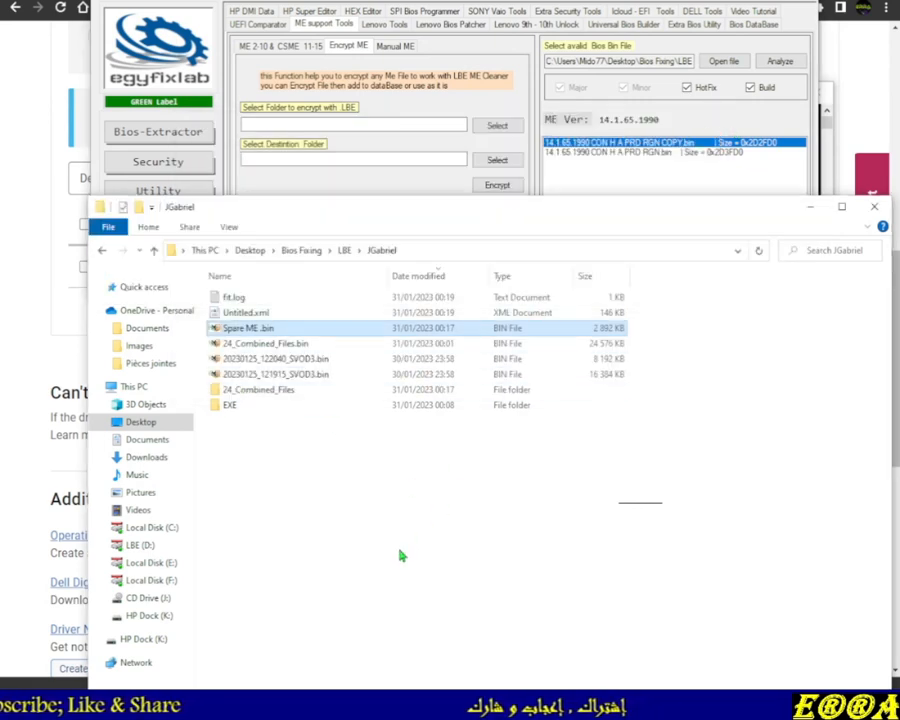
pyautogui.rightClick(246, 330)
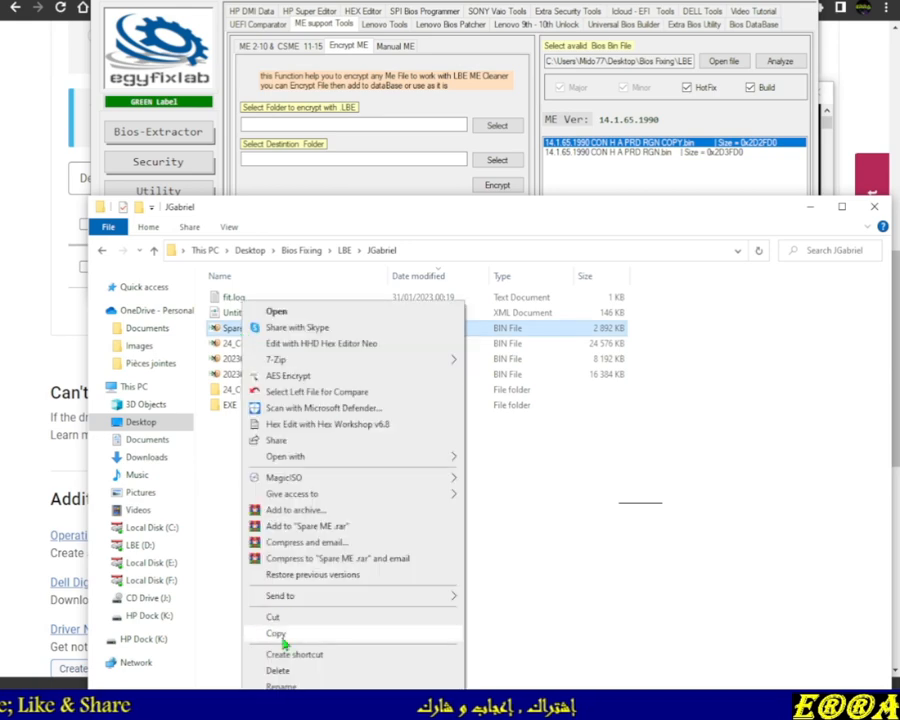
pyautogui.click(281, 633)
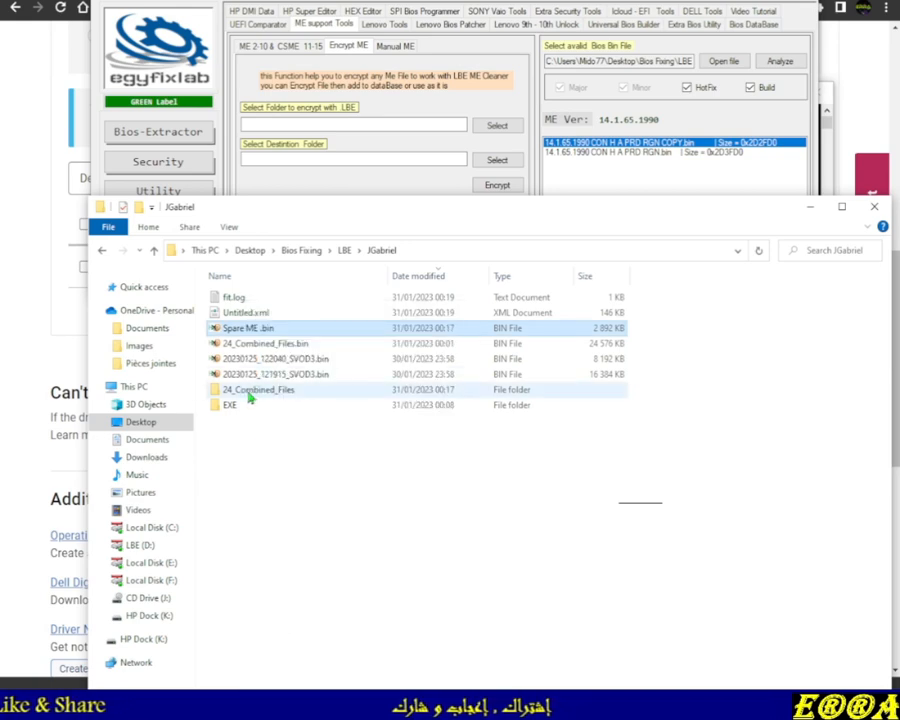
# Paste Spare ME .bin into the 24_Combined_Files\Decomp folder
pyautogui.doubleClick(253, 392)
pyautogui.doubleClick(252, 302)
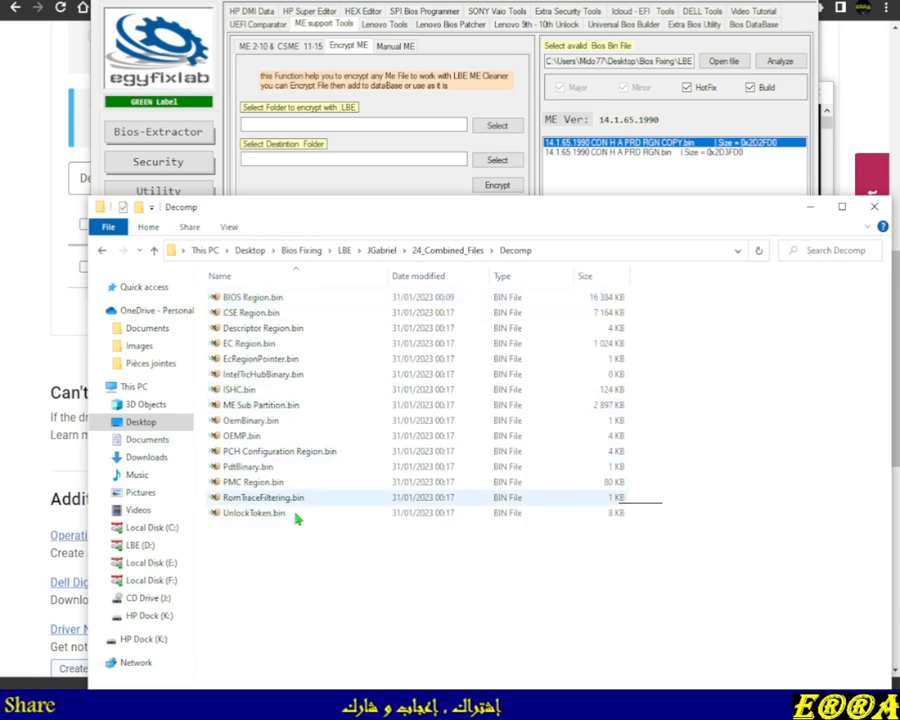
pyautogui.rightClick(254, 550)
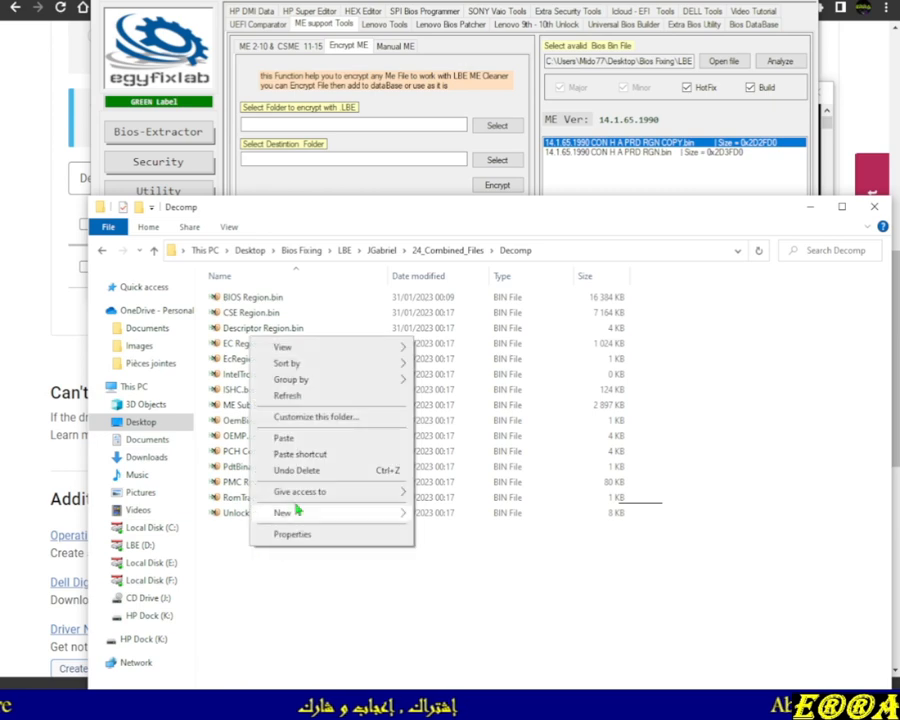
pyautogui.click(285, 437)
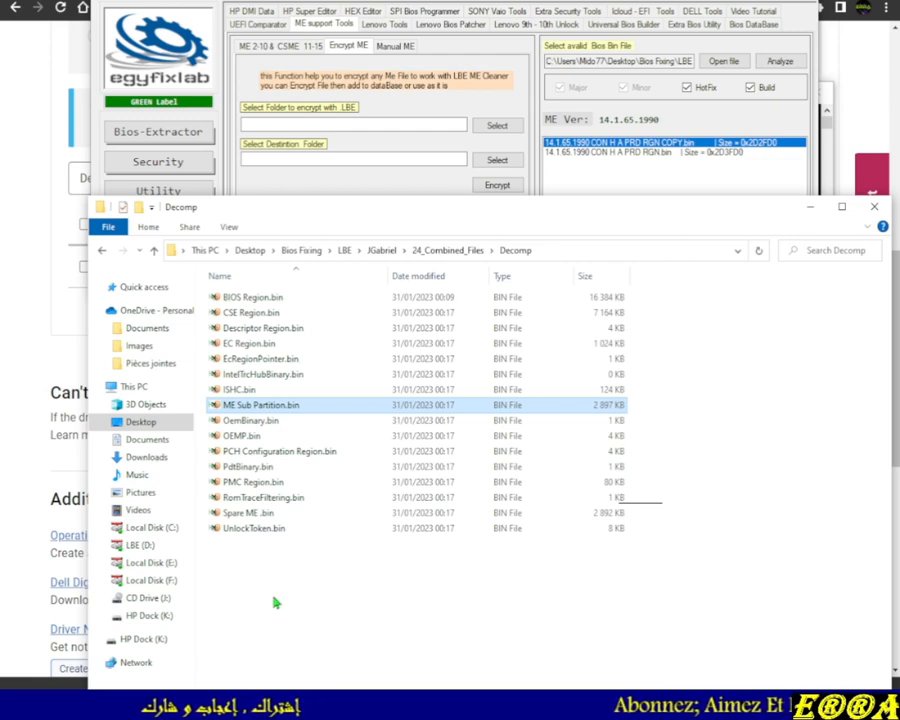
# Replace ME Sub Partition.bin with the spare ME by renaming the old file to .bin and Spare ME .bin to ME Sub Partition.bin
pyautogui.press('F2')
pyautogui.press('BackSpace')
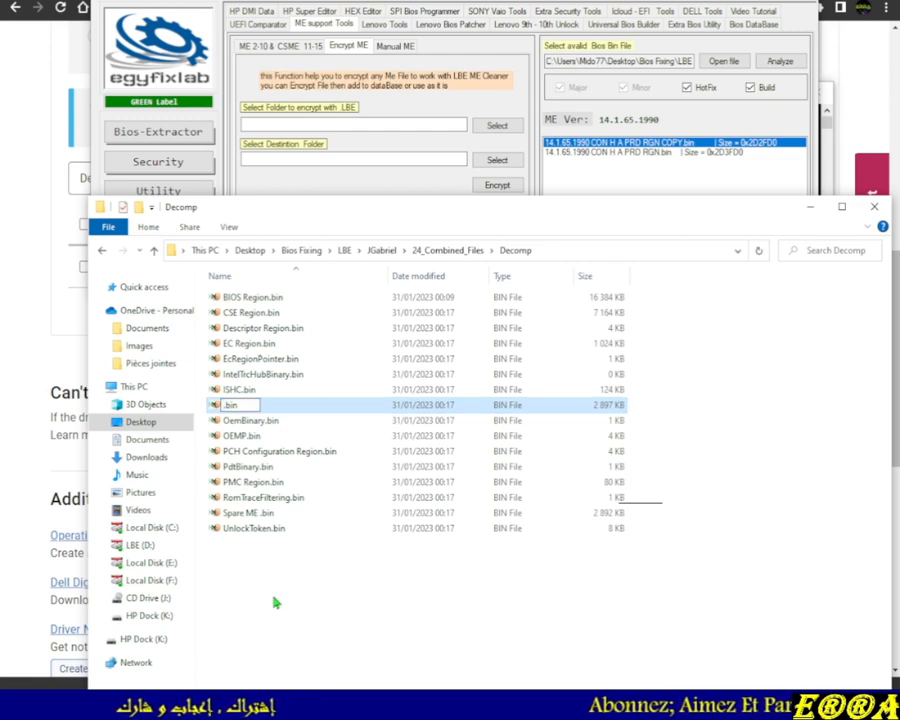
pyautogui.click(238, 513)
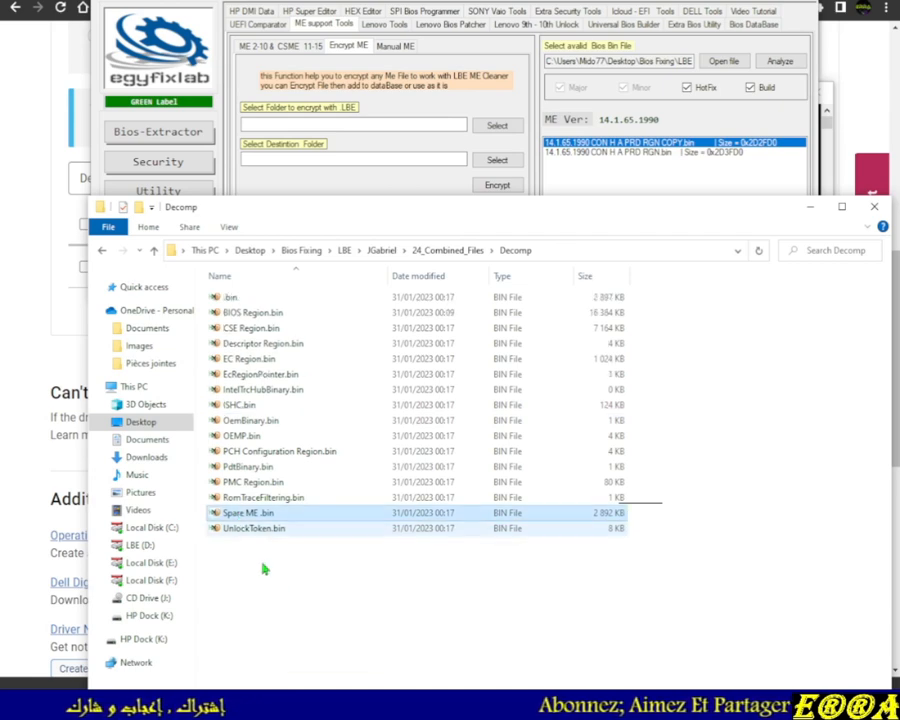
pyautogui.press('F2')
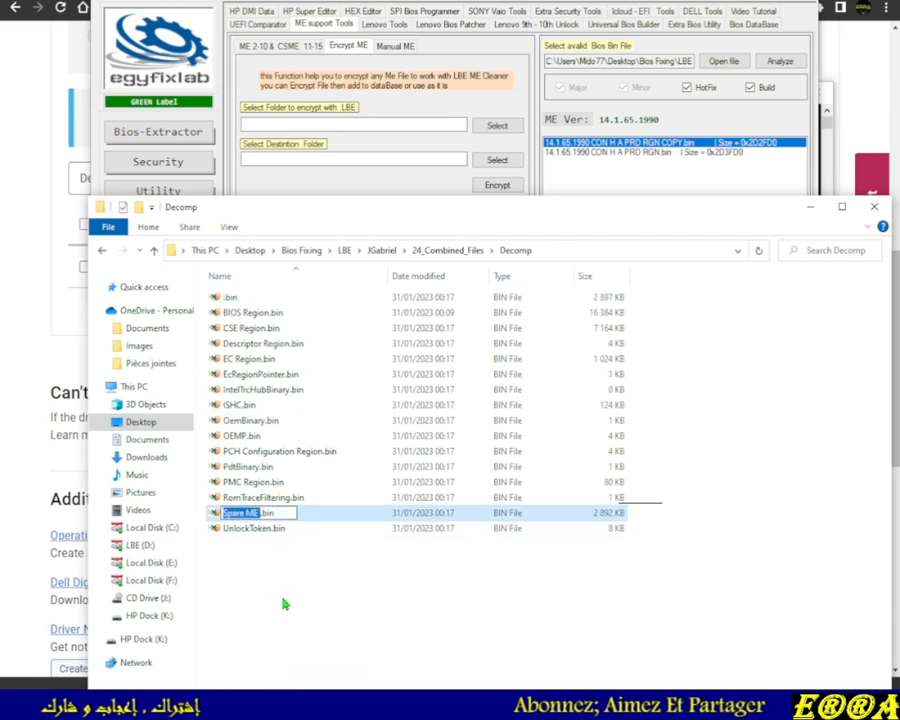
pyautogui.hotkey('ctrl', 'v')
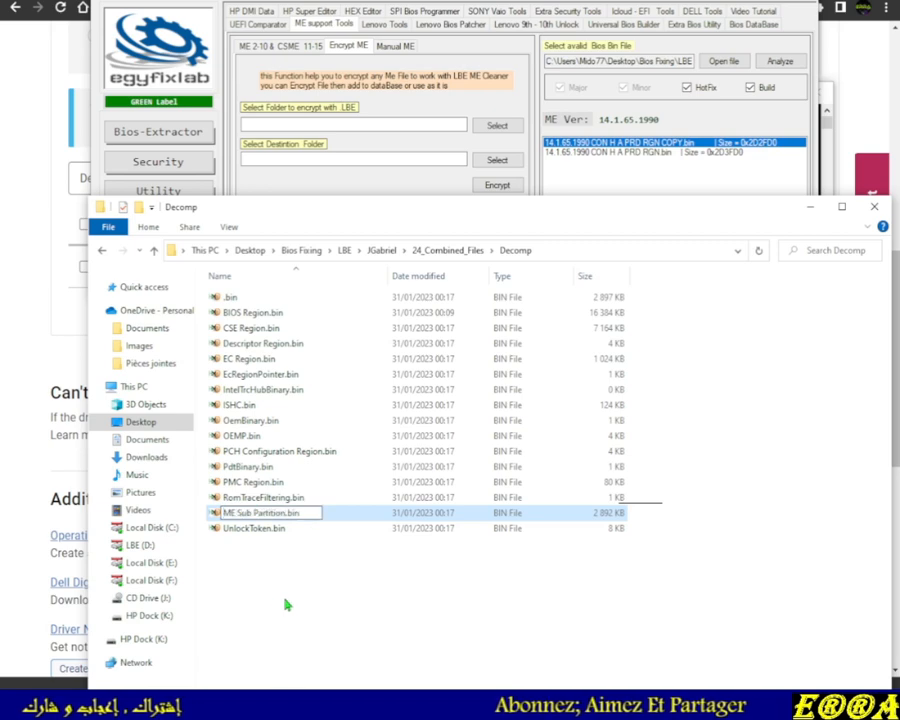
pyautogui.click(237, 551)
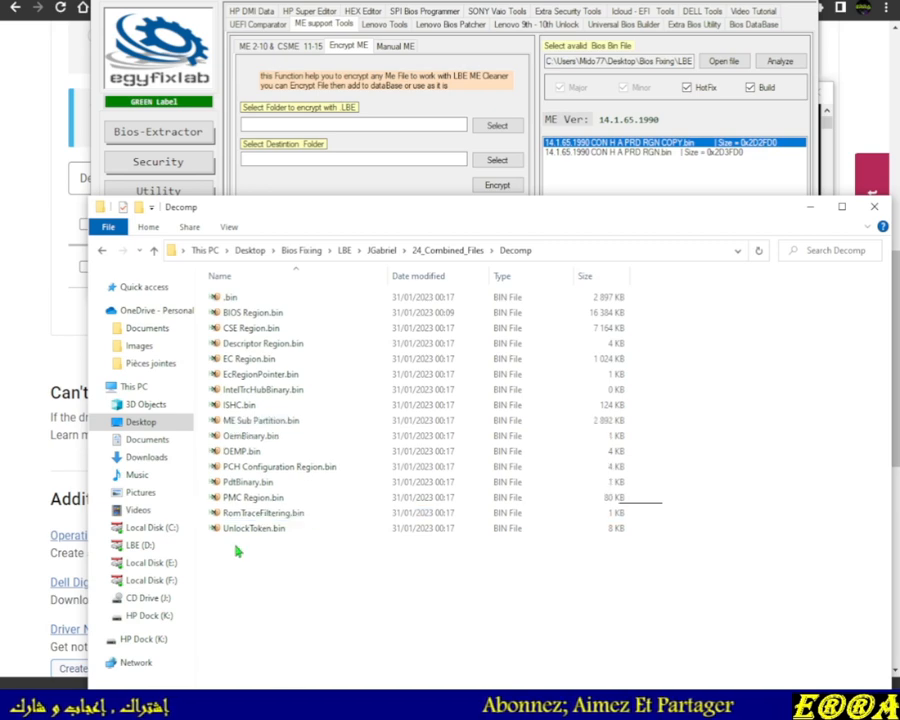
pyautogui.click(230, 297)
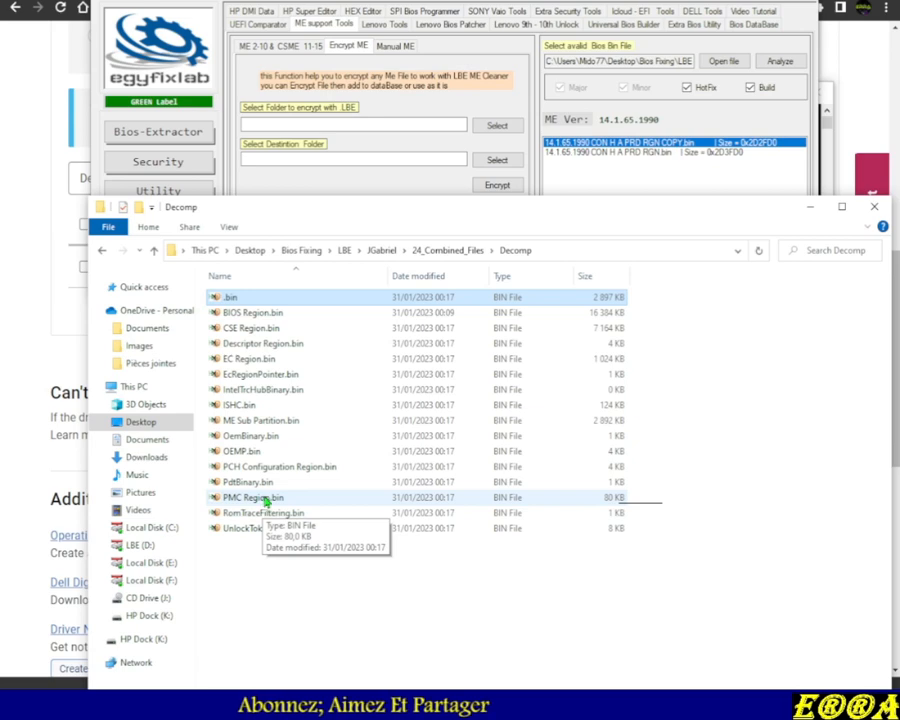
# Return to the JGabriel folder and launch FIT 14.0.60.1790 from the Manual ME list
pyautogui.click(152, 251)
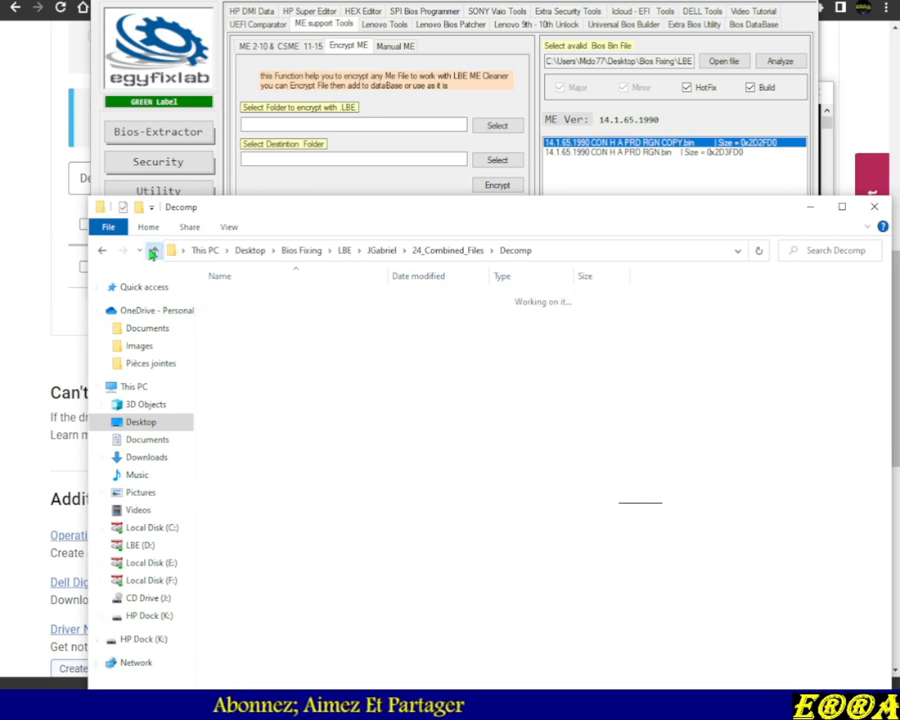
pyautogui.click(152, 251)
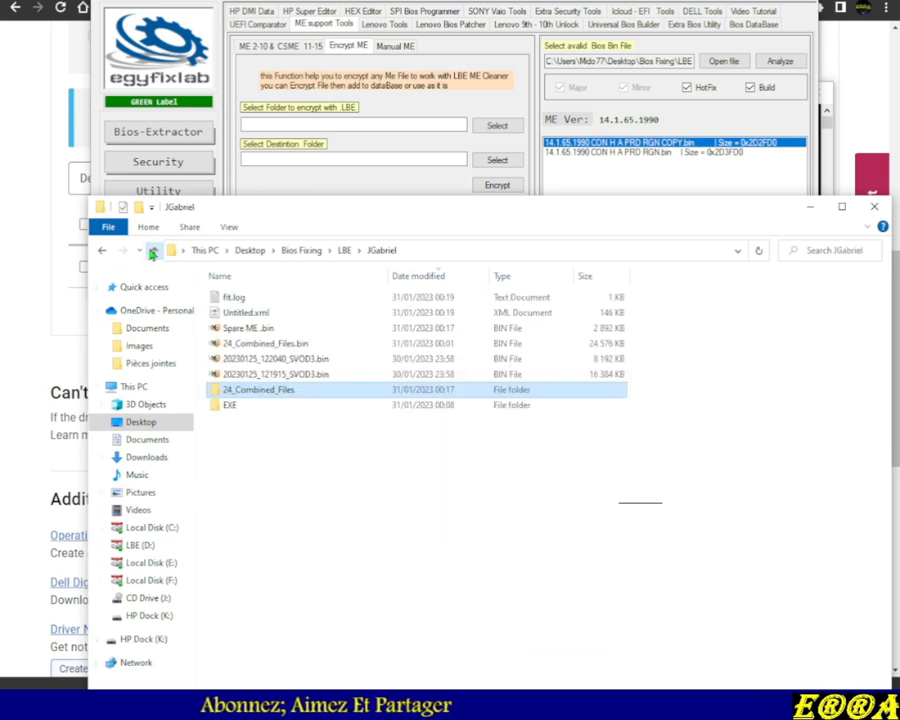
pyautogui.click(307, 487)
pyautogui.moveTo(419, 222); pyautogui.dragTo(399, 329)
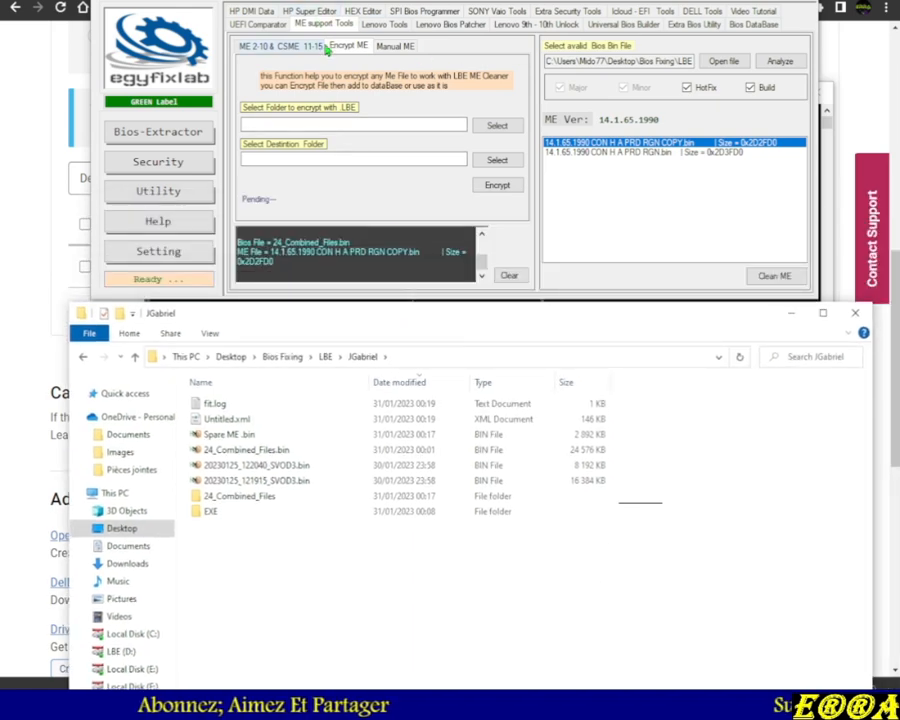
pyautogui.click(283, 47)
pyautogui.click(385, 47)
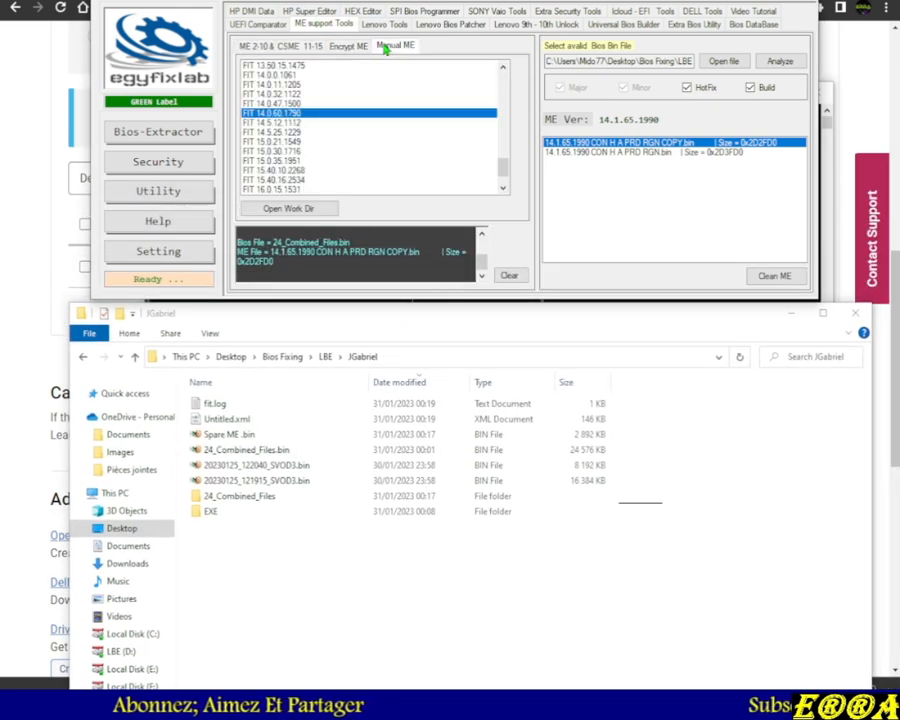
pyautogui.doubleClick(279, 117)
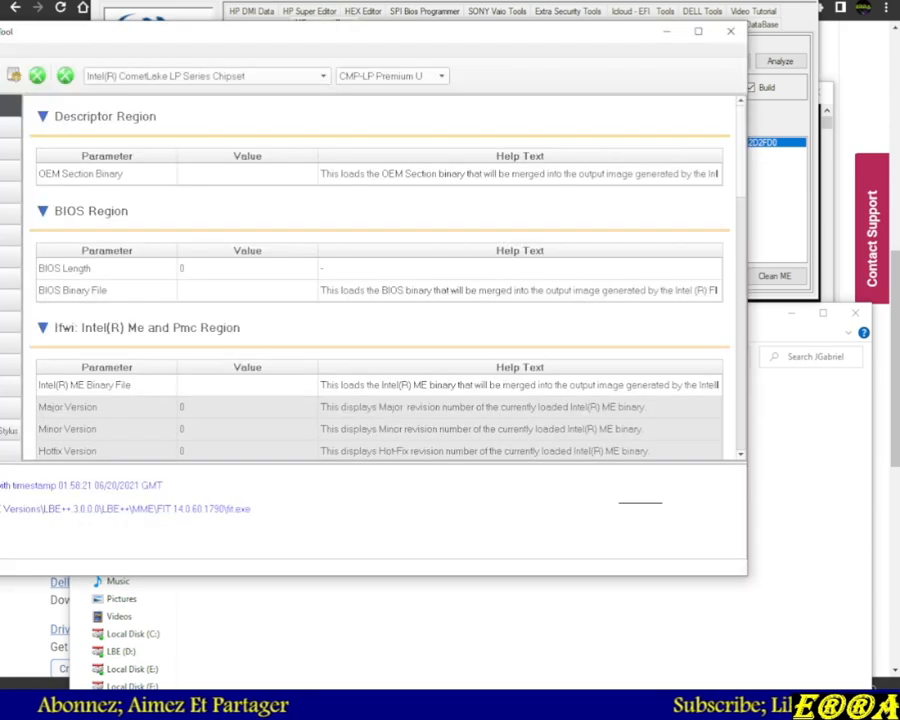
pyautogui.moveTo(221, 37); pyautogui.dragTo(387, 35)
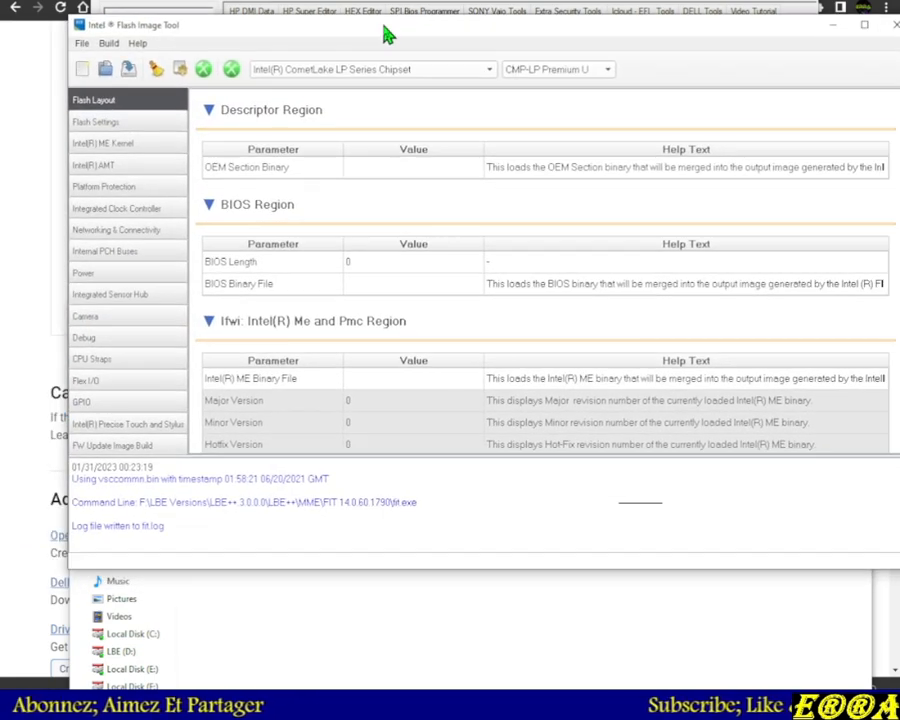
# Open Untitled.xml from the JGabriel folder in the Flash Image Tool and build the image
pyautogui.click(84, 44)
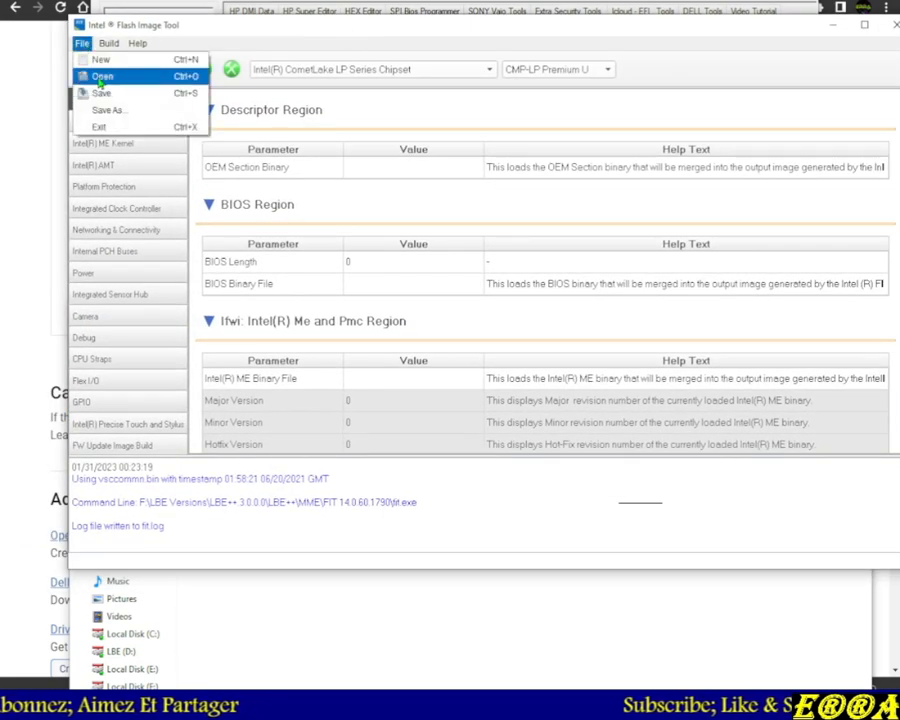
pyautogui.click(95, 74)
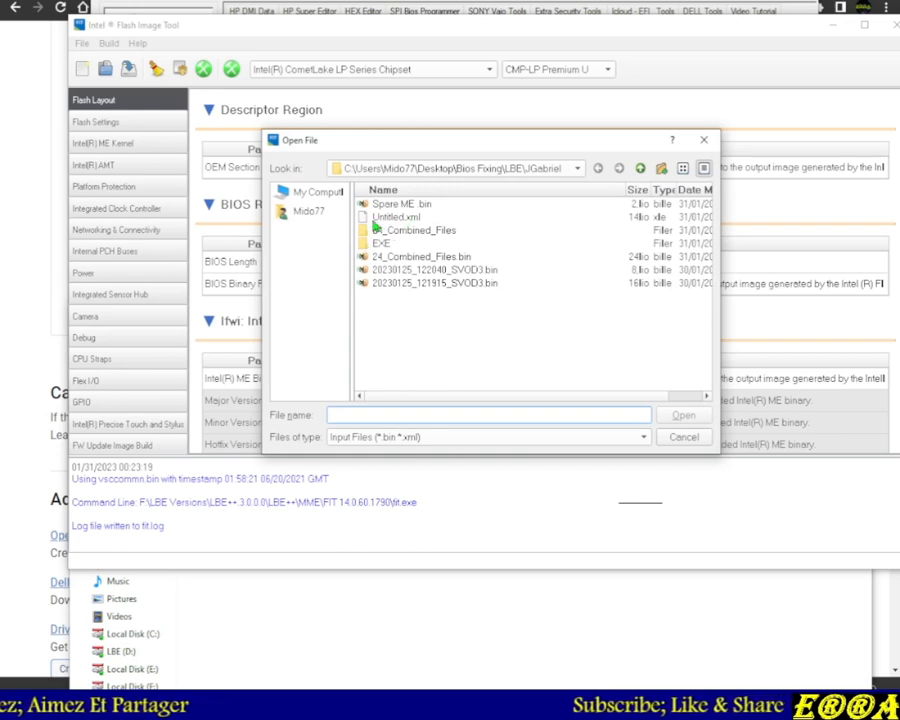
pyautogui.doubleClick(390, 218)
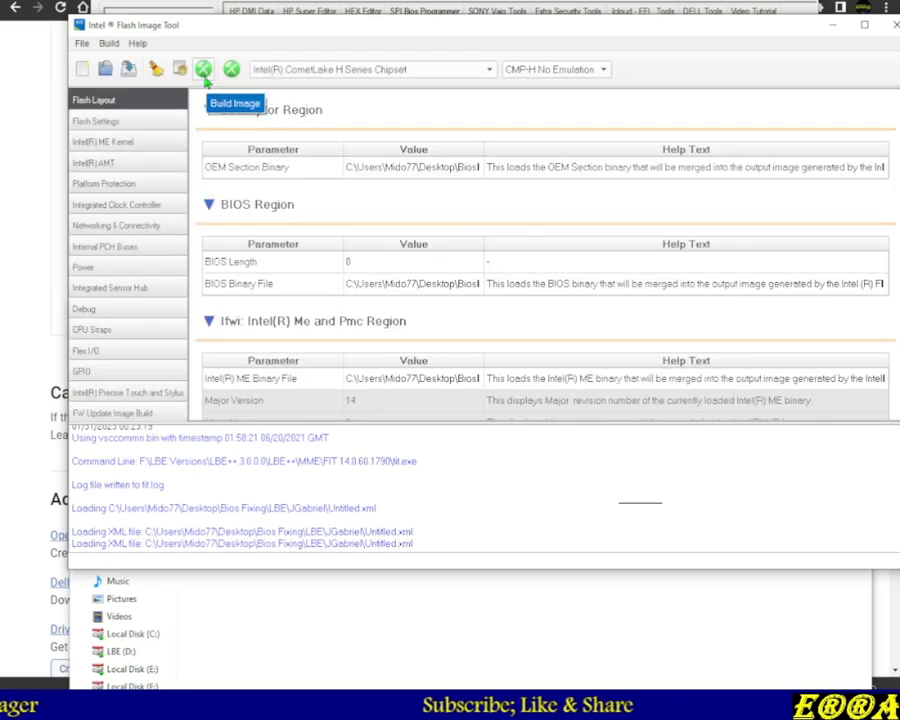
pyautogui.click(204, 75)
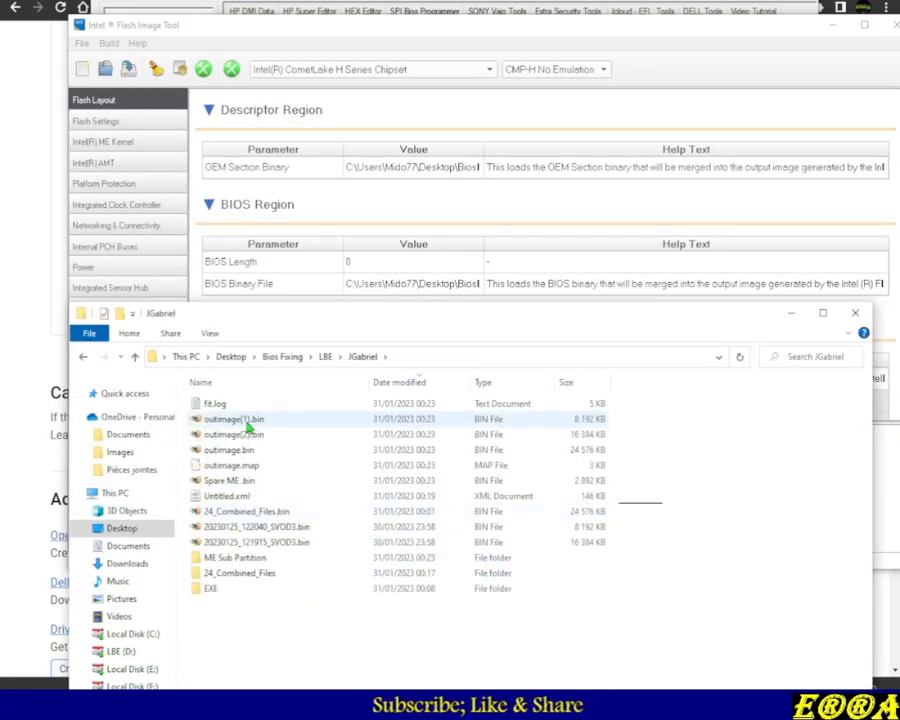
# Inspect the generated outimage(1).bin and outimage(2).bin files in the hex editor
pyautogui.click(247, 434)
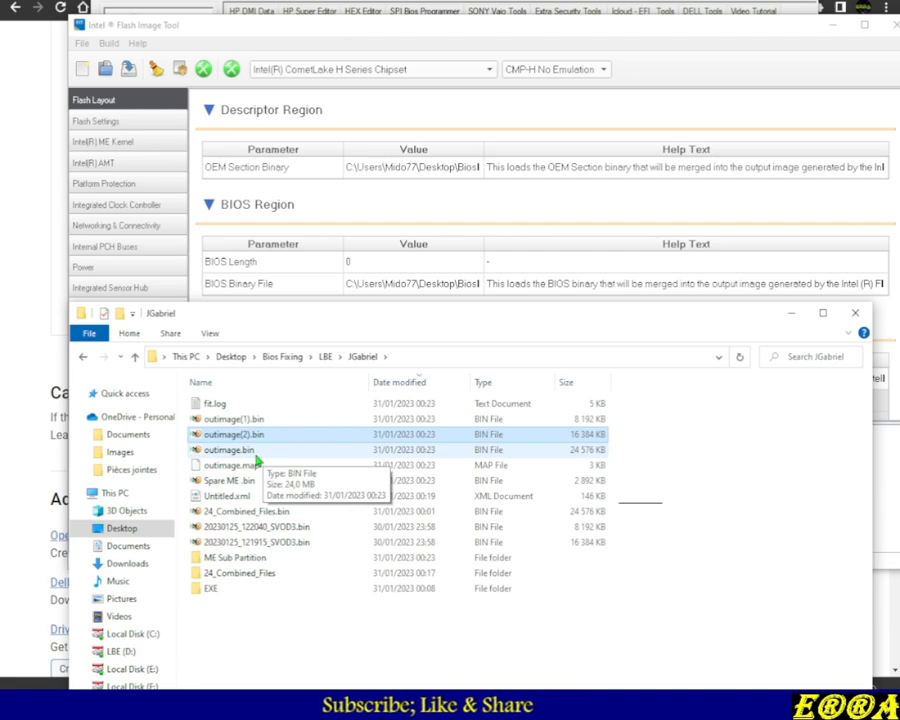
pyautogui.click(244, 421)
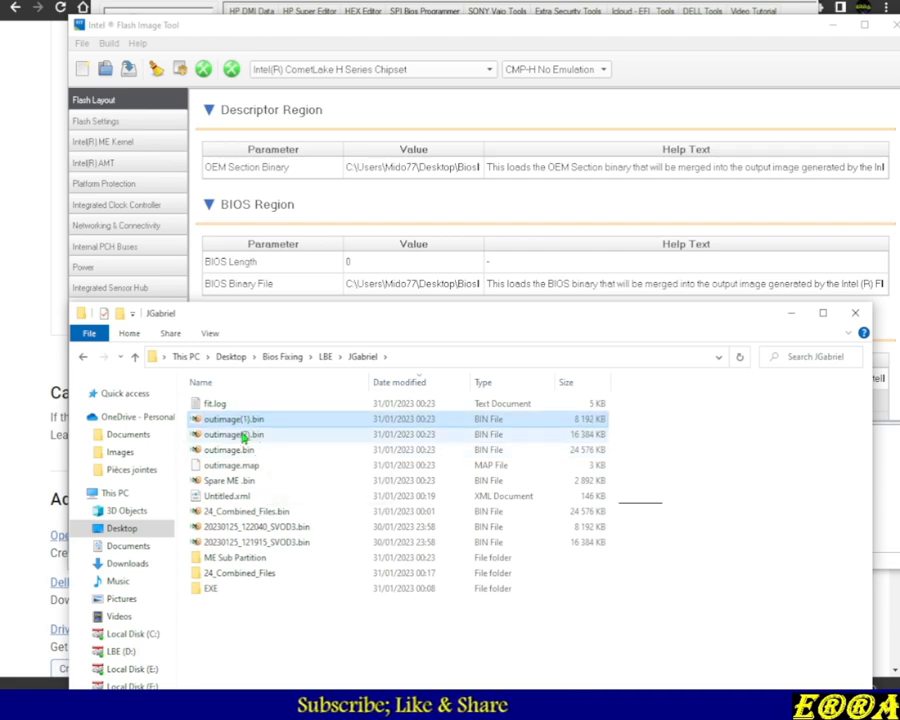
pyautogui.click(243, 435)
pyautogui.click(250, 433)
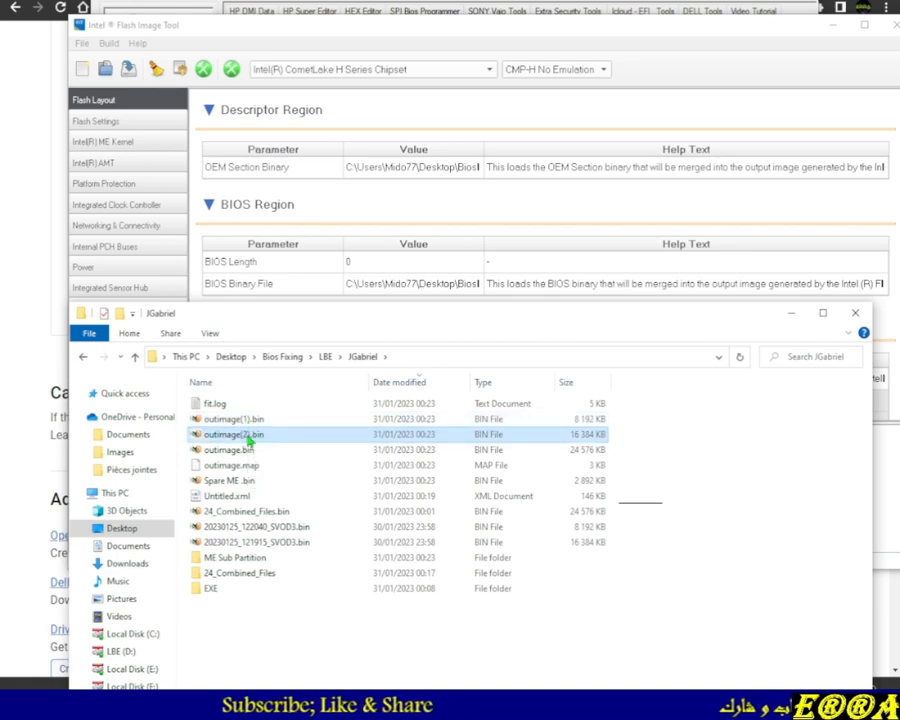
pyautogui.click(242, 421)
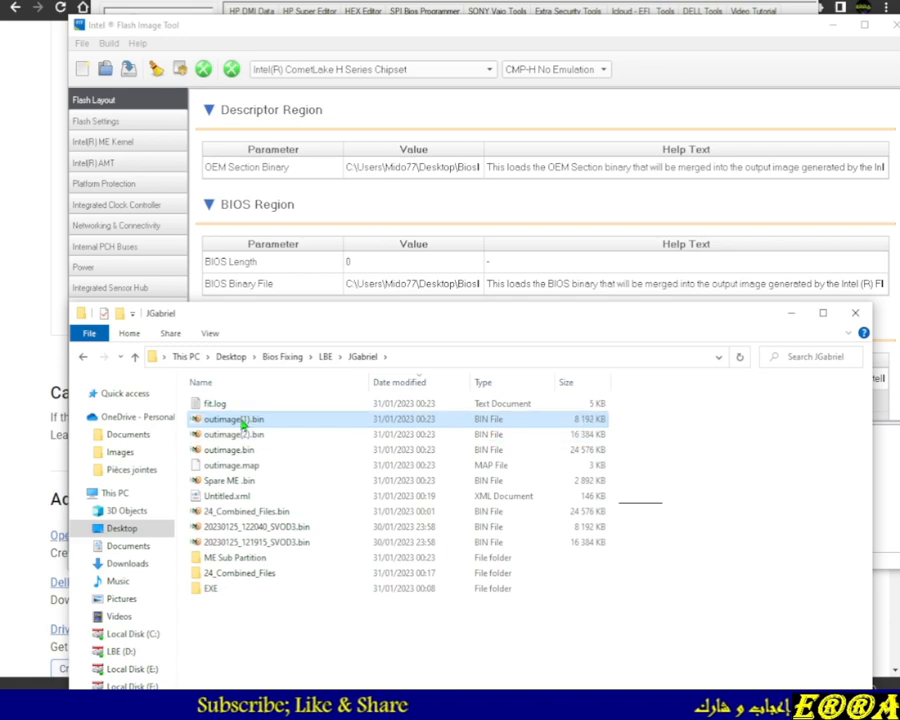
pyautogui.doubleClick(242, 421)
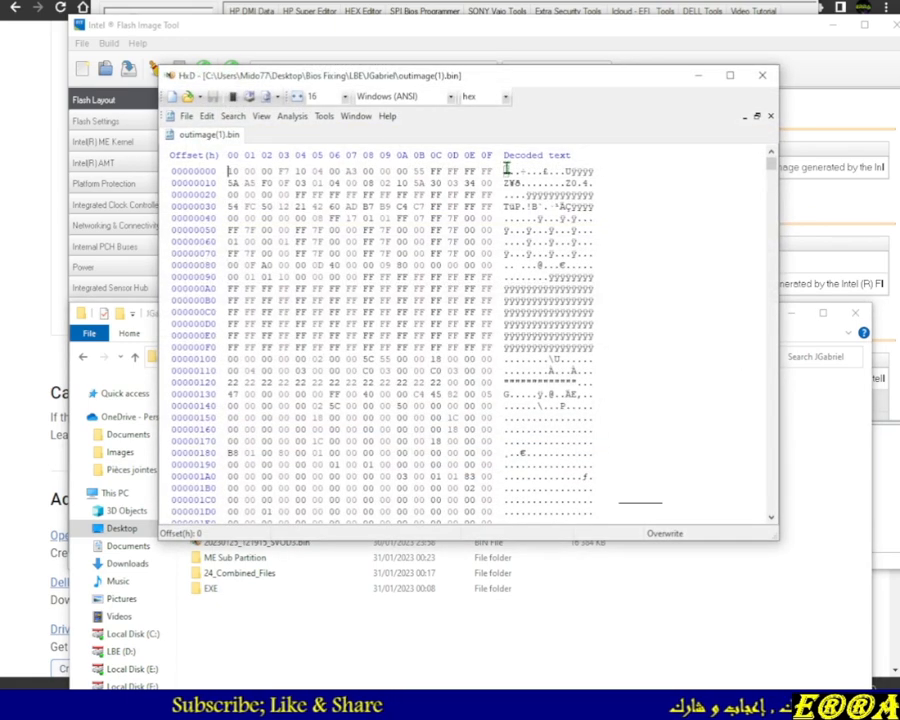
pyautogui.click(765, 80)
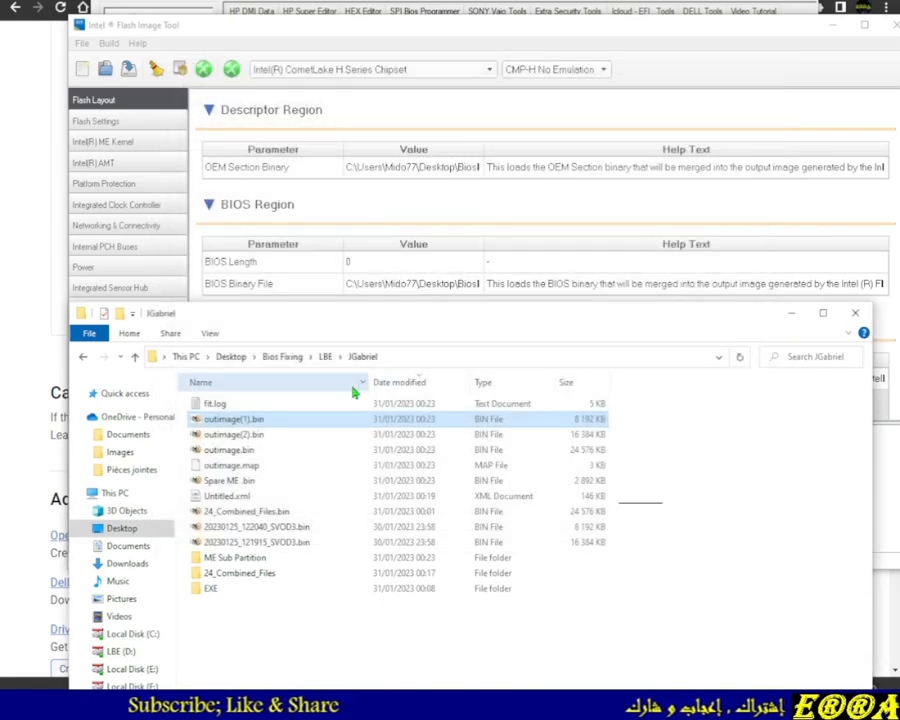
pyautogui.click(240, 433)
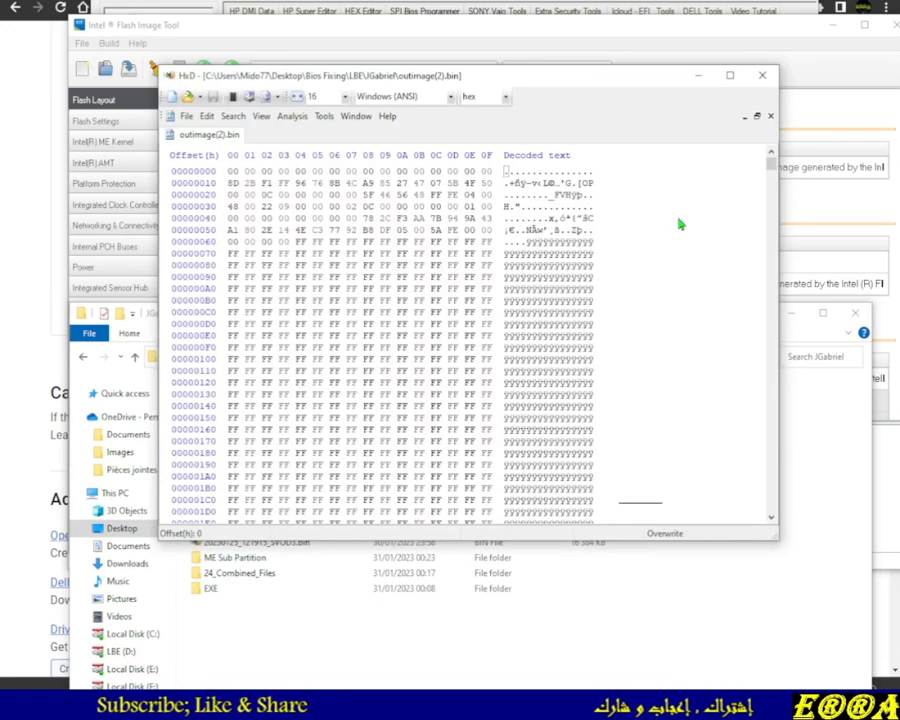
pyautogui.click(763, 76)
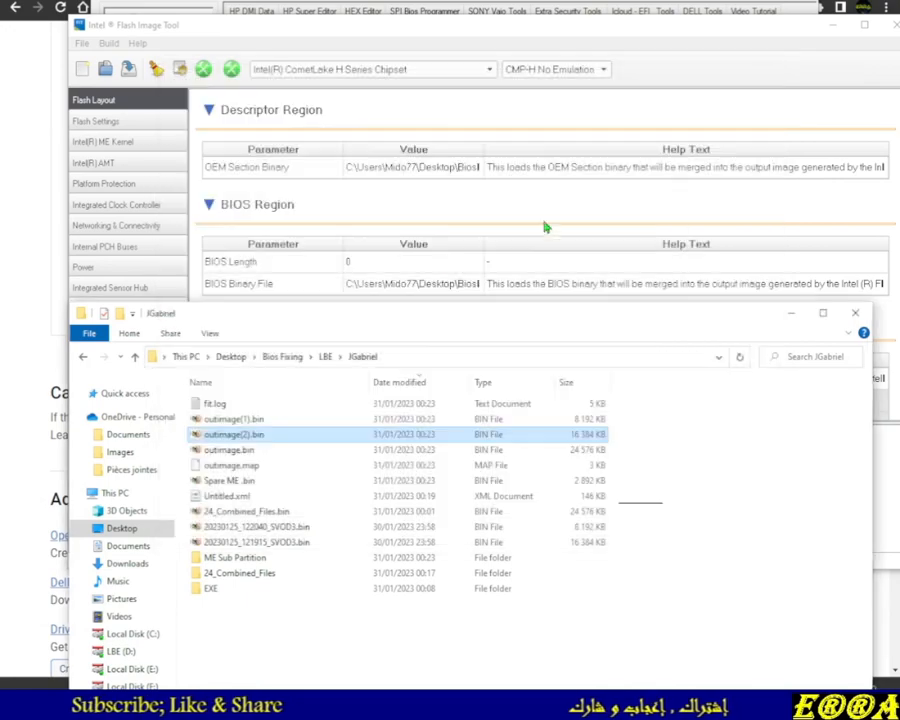
pyautogui.click(245, 420)
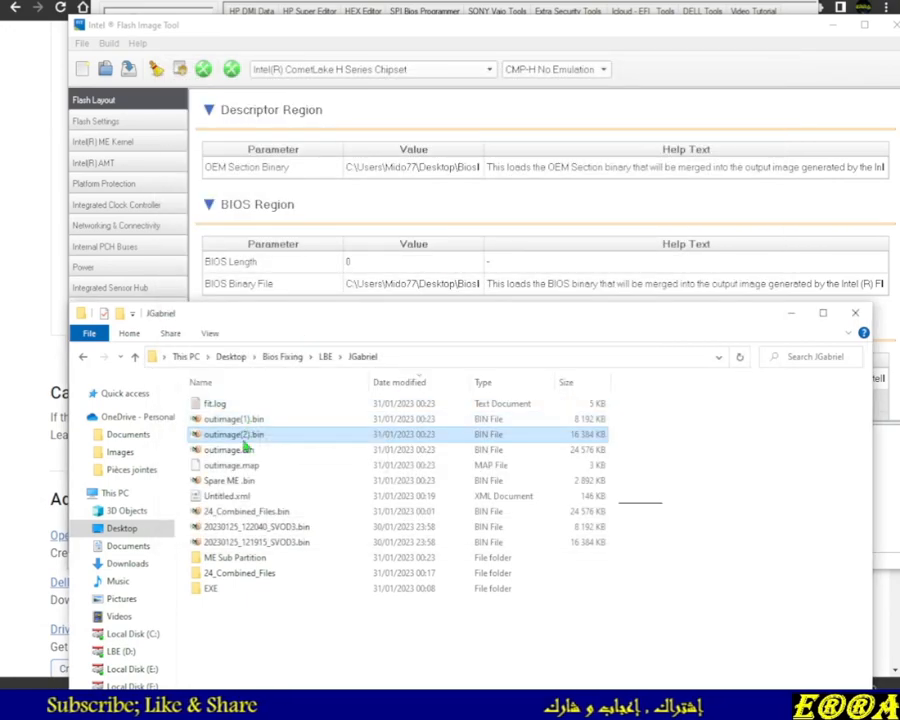
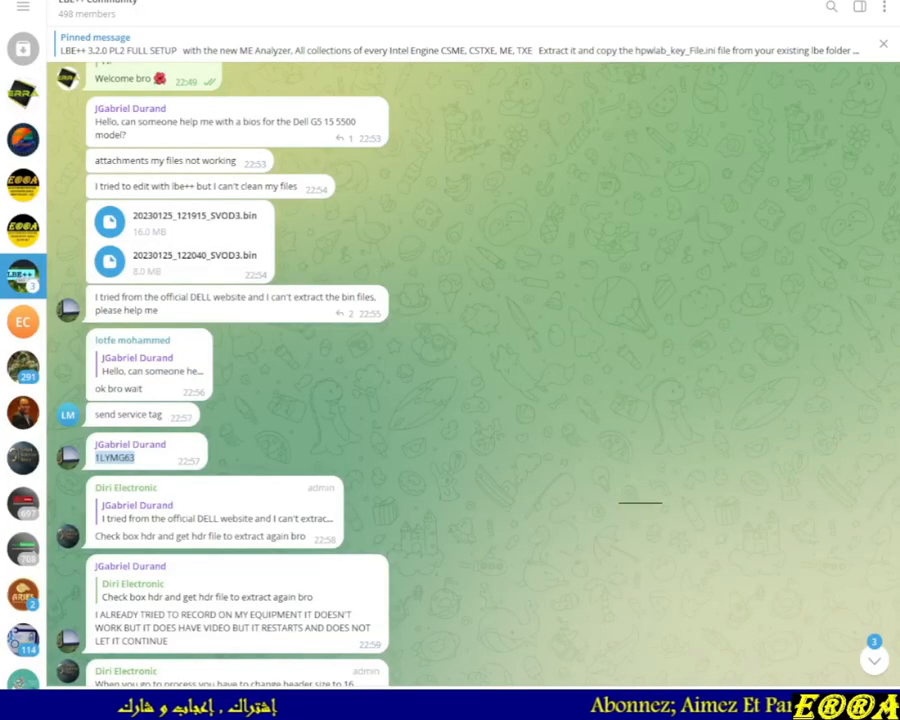
# Scroll through the LBE++ Community chat to read the conversation about the Dell G5 15 5500 BIOS request
pyautogui.scroll(-3, 415, 456)
pyautogui.scroll(-20, 300, 410)
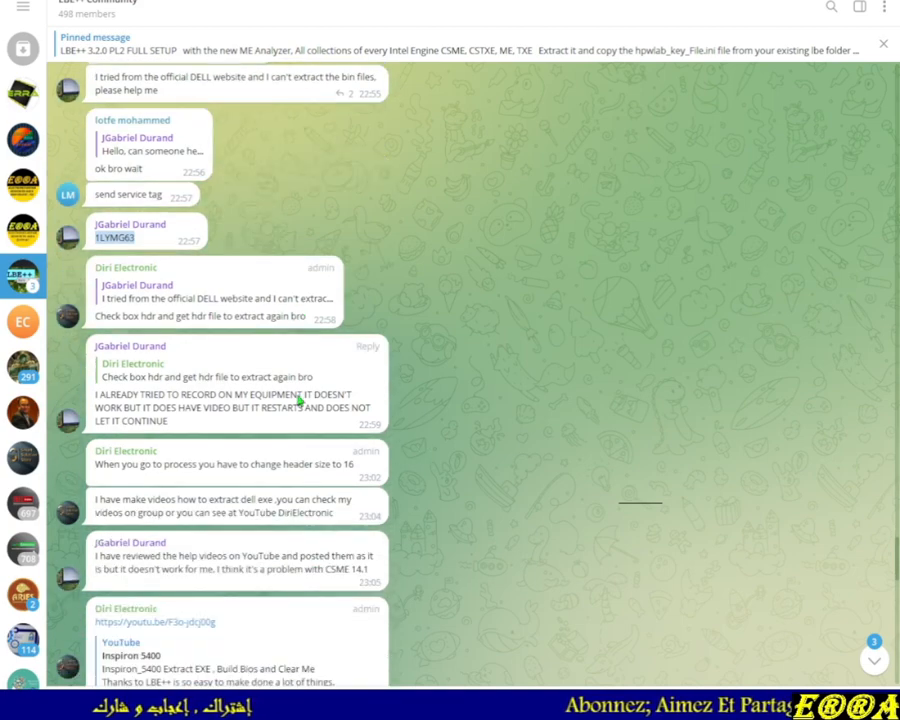
pyautogui.scroll(-10, 305, 422)
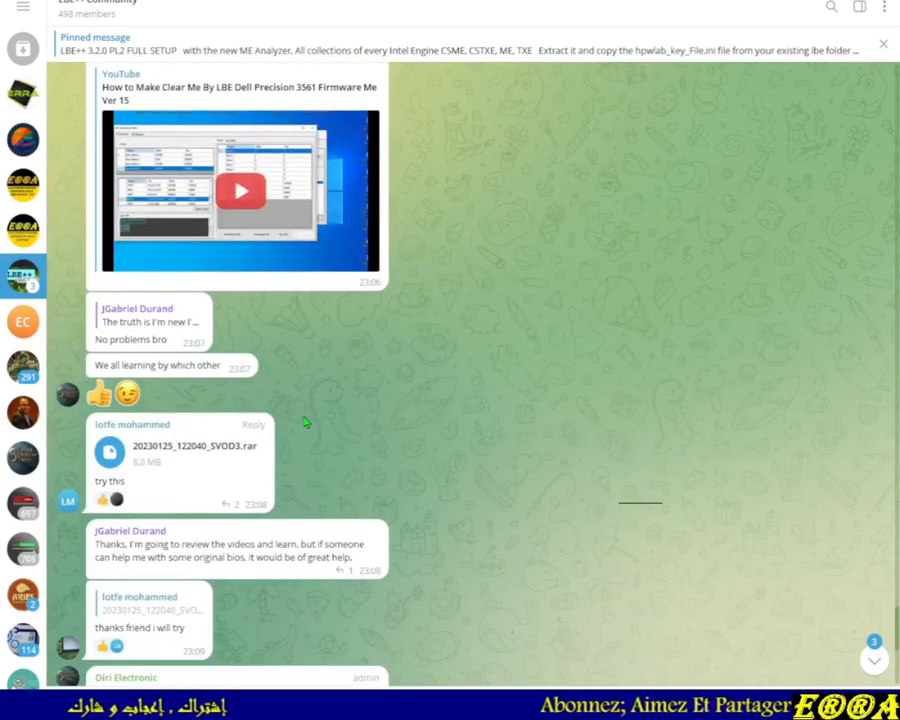
pyautogui.scroll(2, 305, 419)
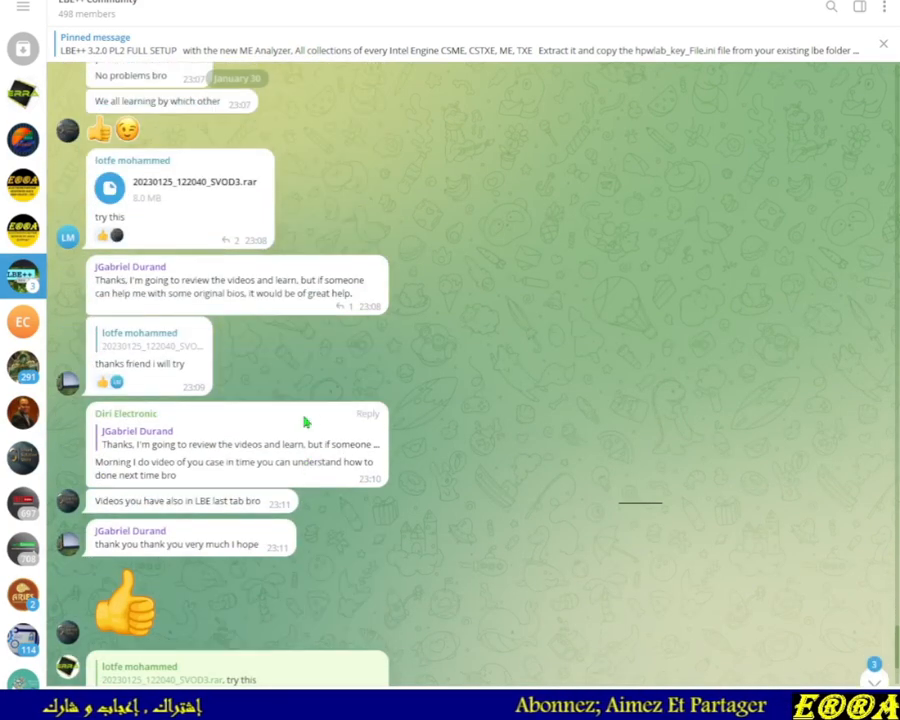
pyautogui.scroll(-3, 305, 425)
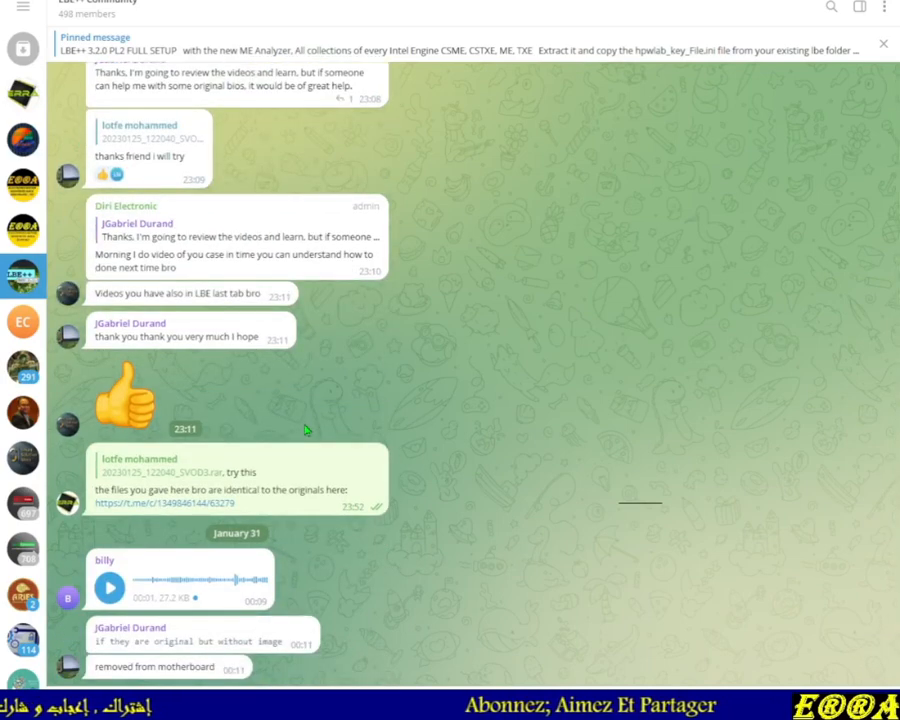
pyautogui.scroll(5, 307, 430)
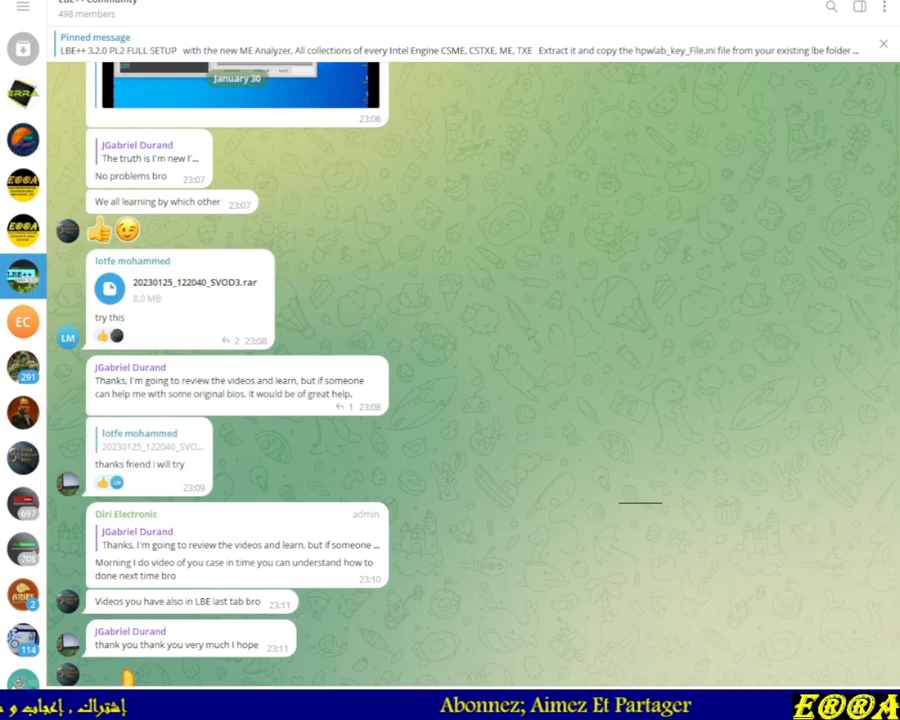